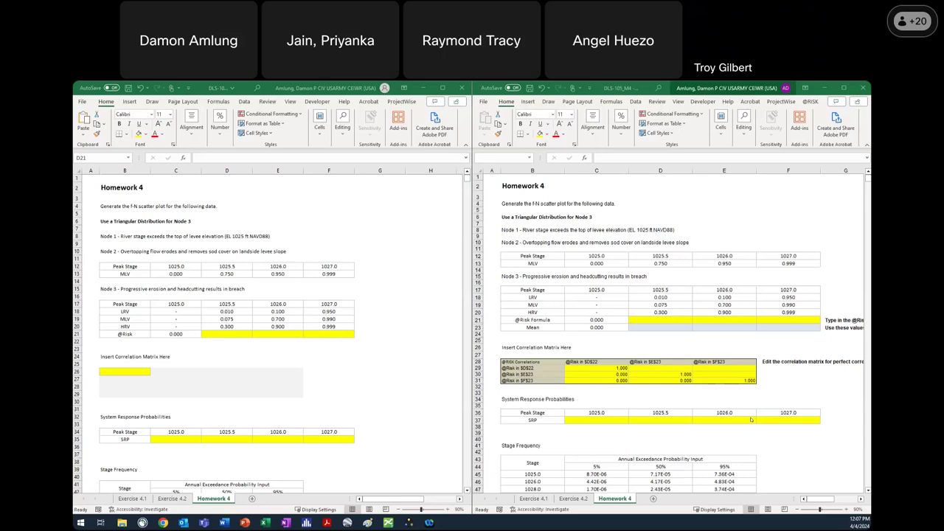
pyautogui.click(431, 394)
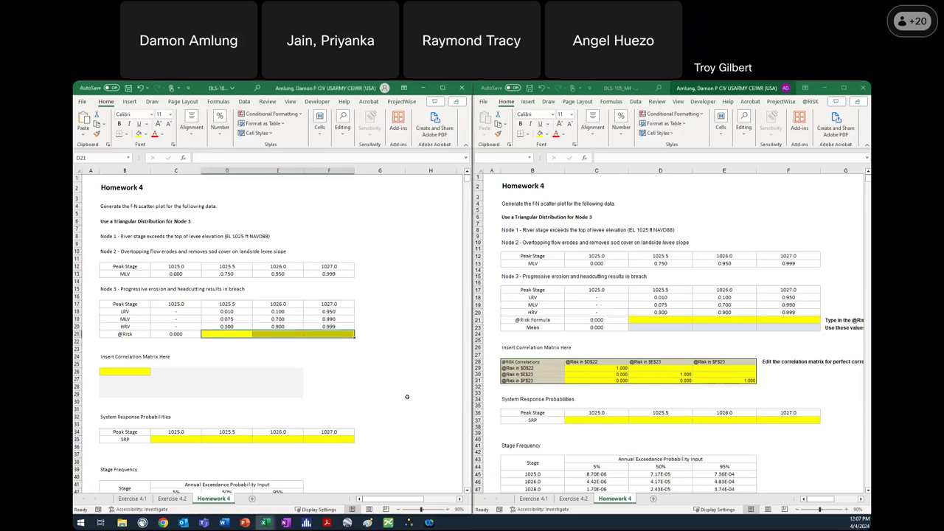
pyautogui.click(306, 523)
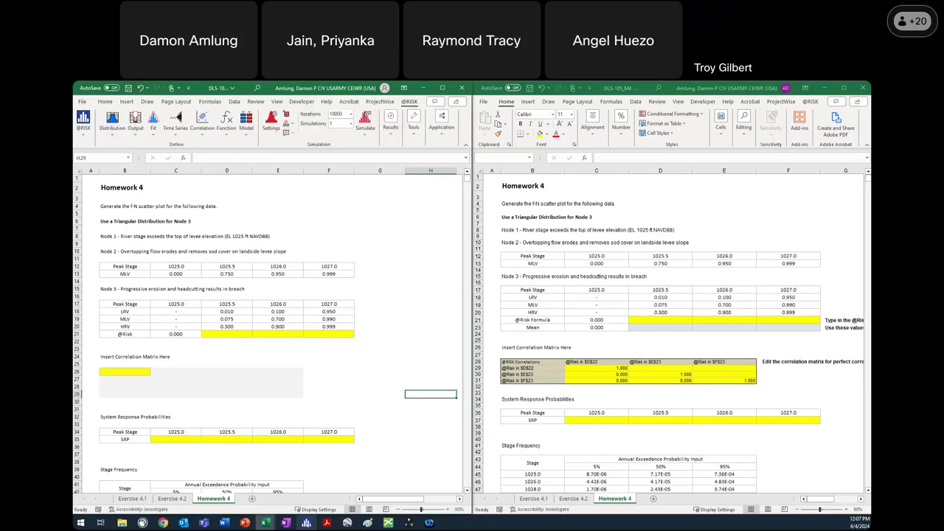
pyautogui.click(343, 229)
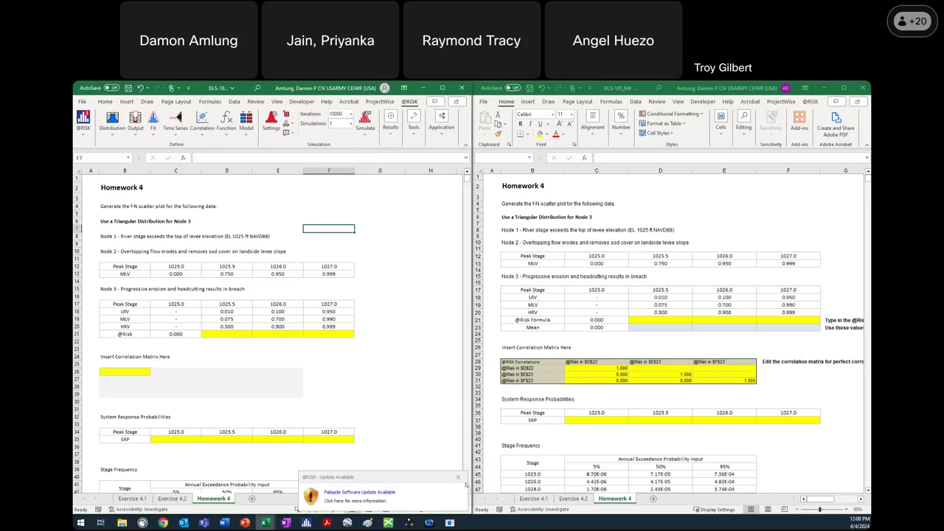
pyautogui.click(458, 477)
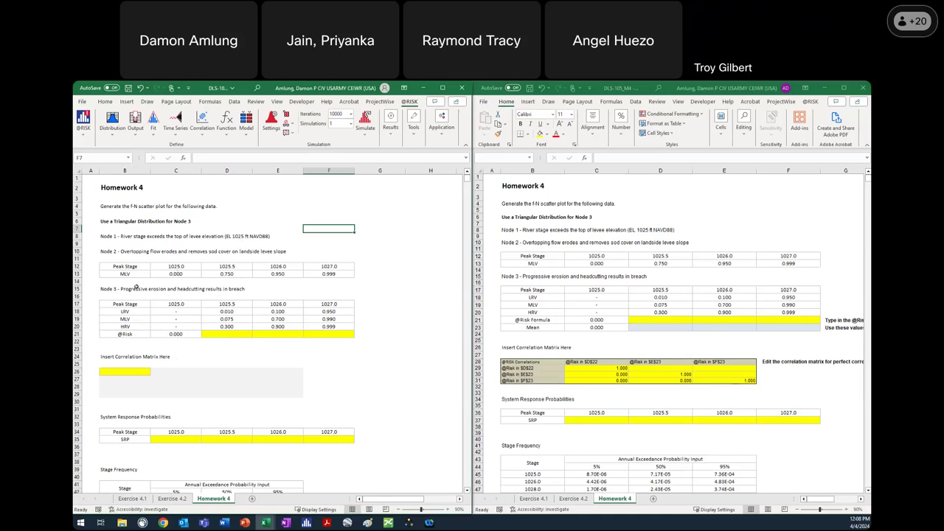
# Step: Enter the formula =C21 in SRP cell C35 for peak stage 1025.0
pyautogui.click(176, 439)
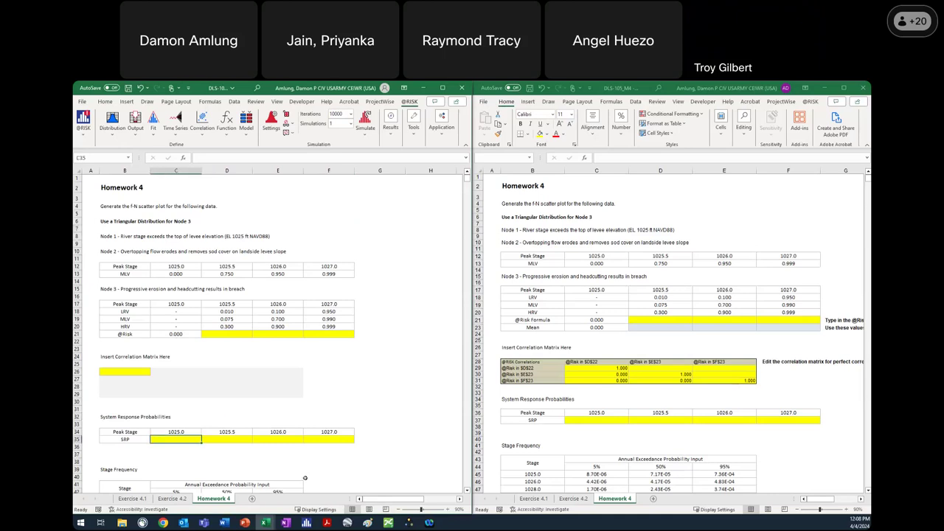
pyautogui.write('=C21')
pyautogui.press('Return')
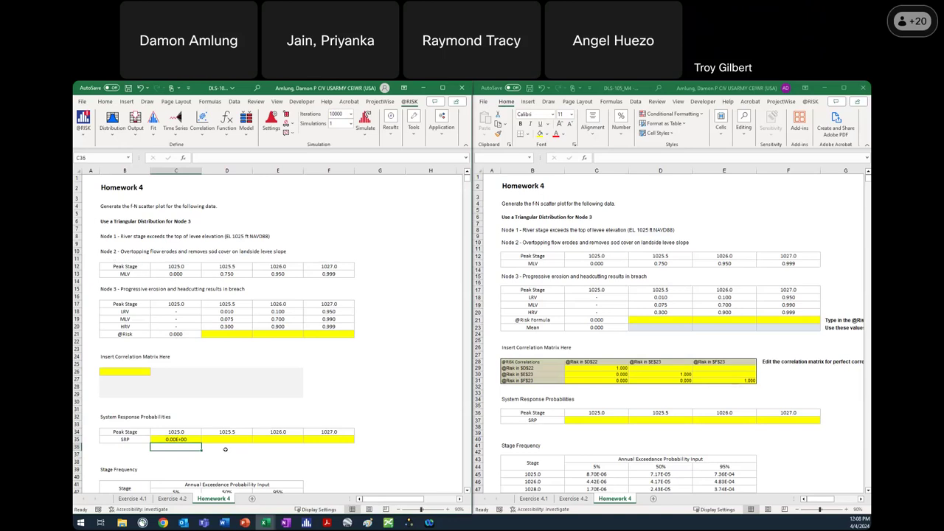
pyautogui.click(236, 333)
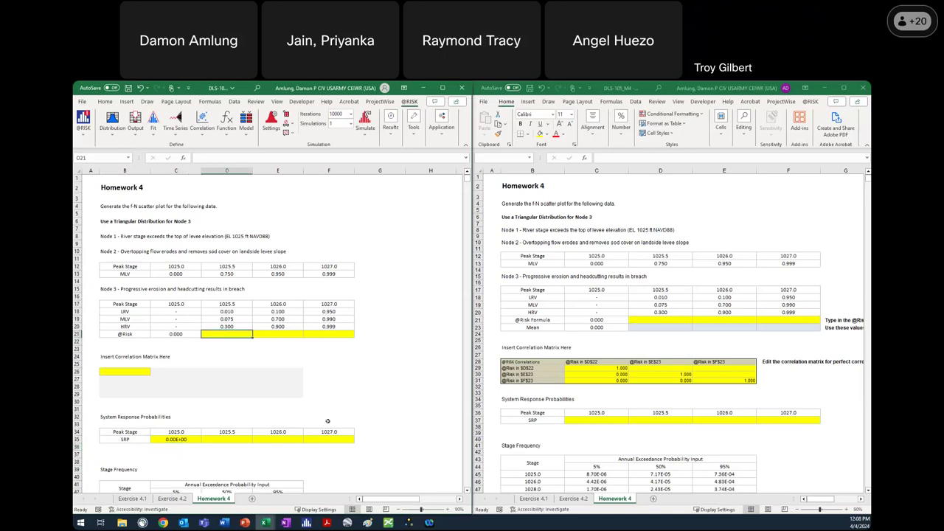
pyautogui.write('=')
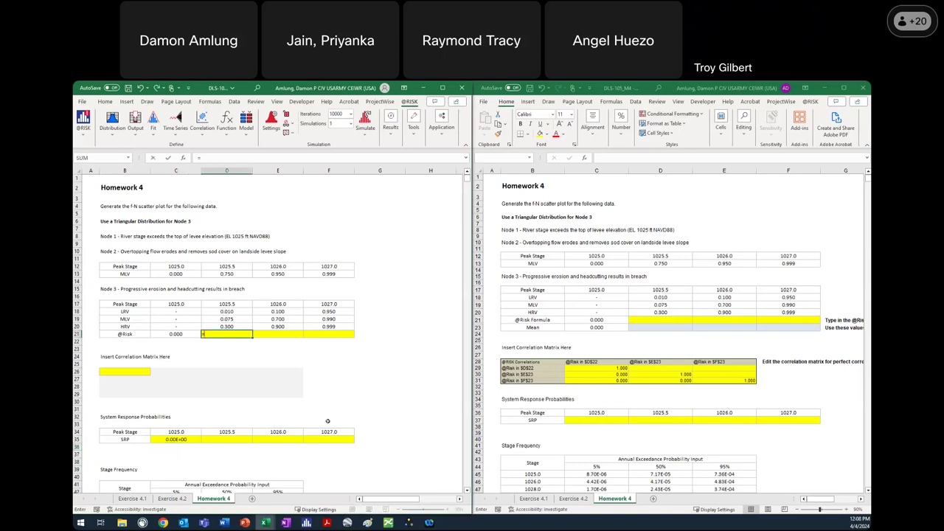
pyautogui.write('risktri')
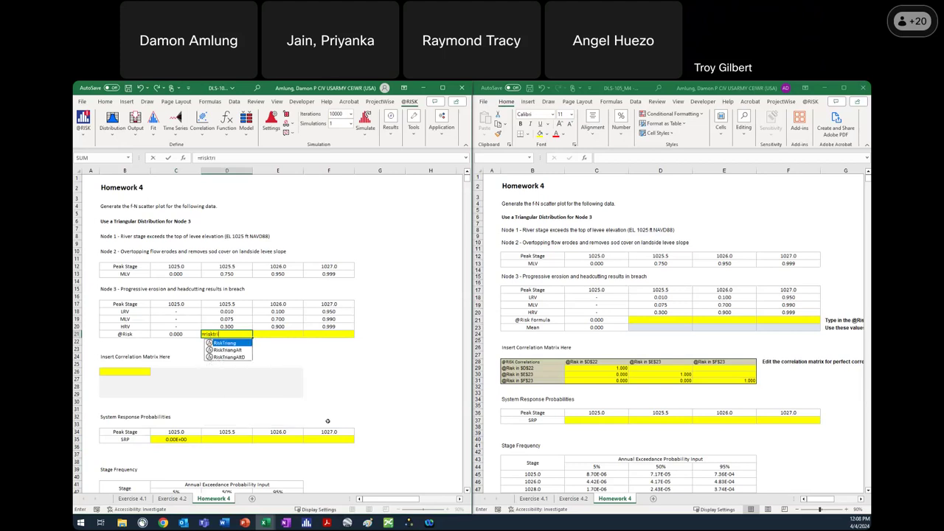
pyautogui.write('ang(')
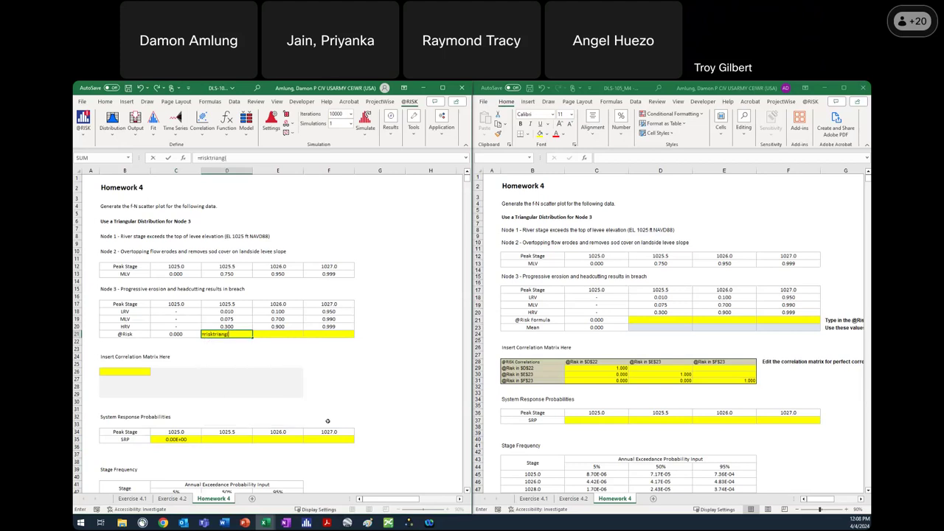
pyautogui.click(229, 312)
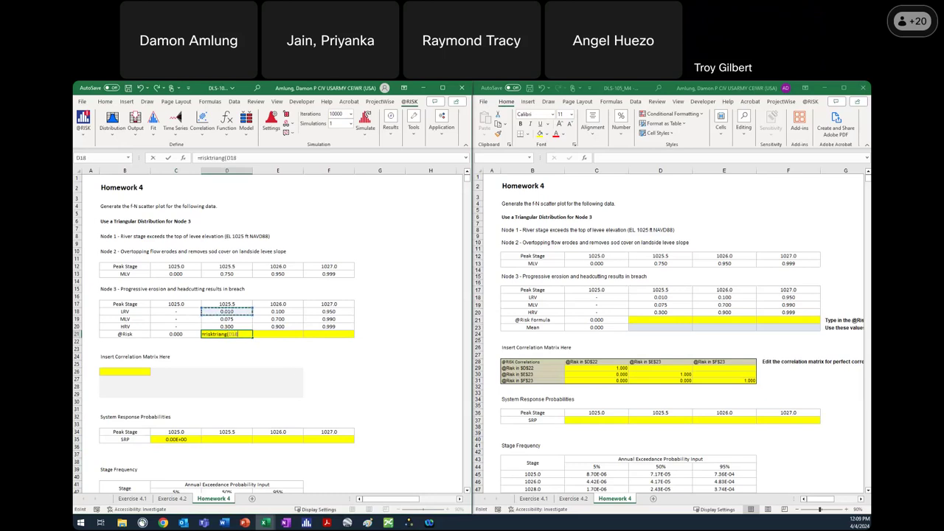
pyautogui.write(',')
pyautogui.click(241, 319)
pyautogui.write(',')
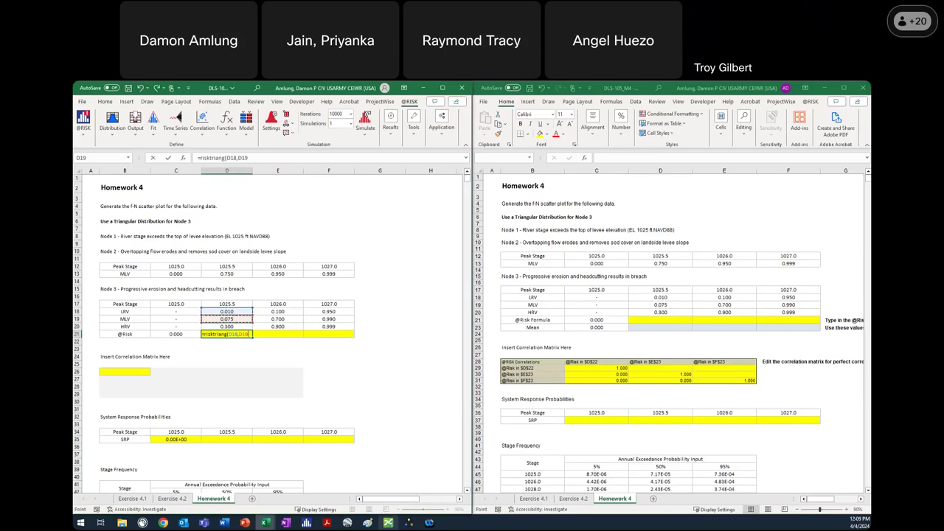
pyautogui.click(242, 326)
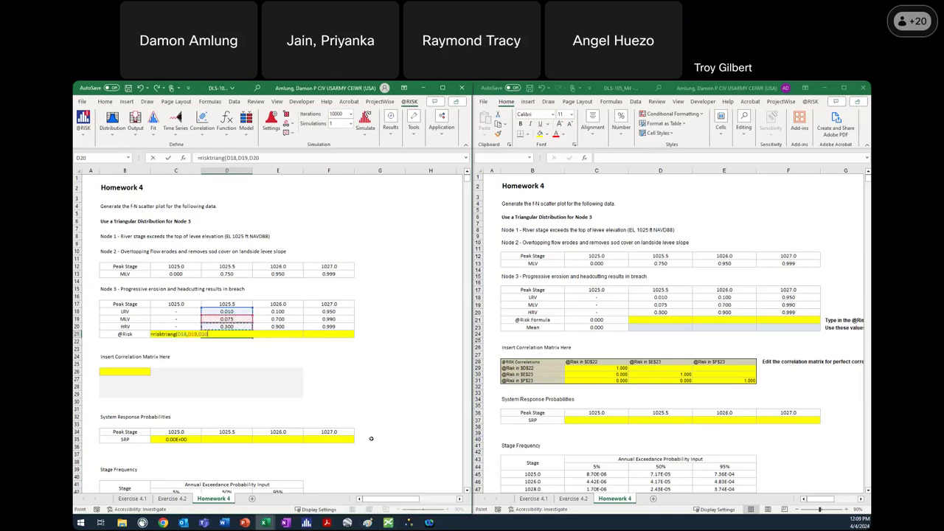
pyautogui.write(')')
pyautogui.press('Return')
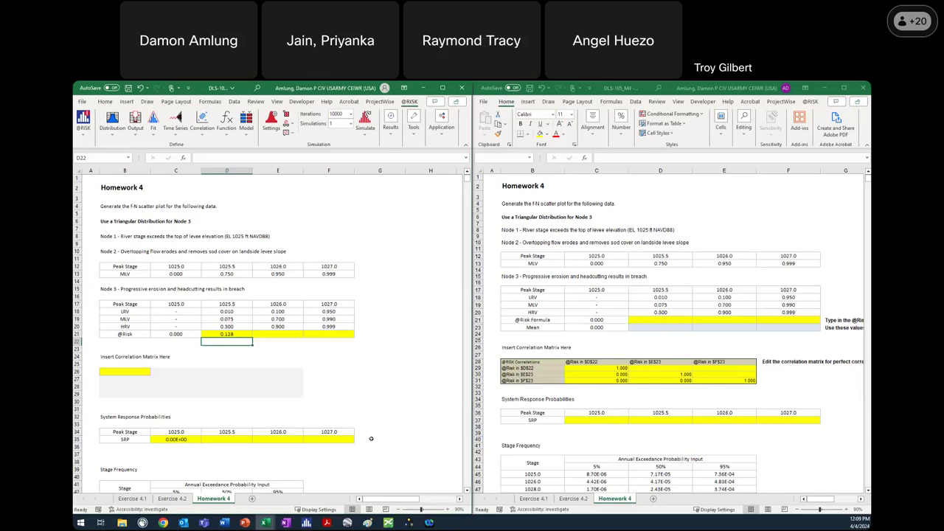
# Step: Copy the triangular distribution formula from D21 across to E21:F21 and check the cell references in E21
pyautogui.press('Up')
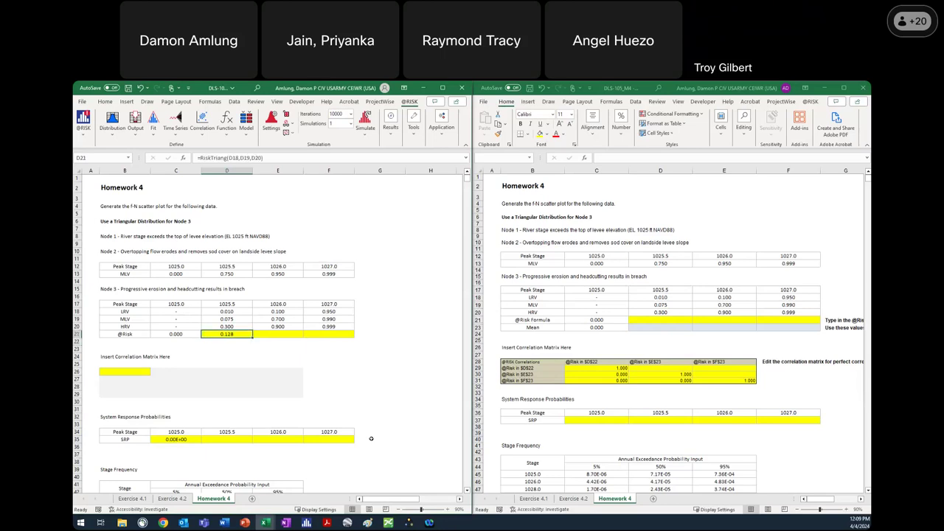
pyautogui.press('Right')
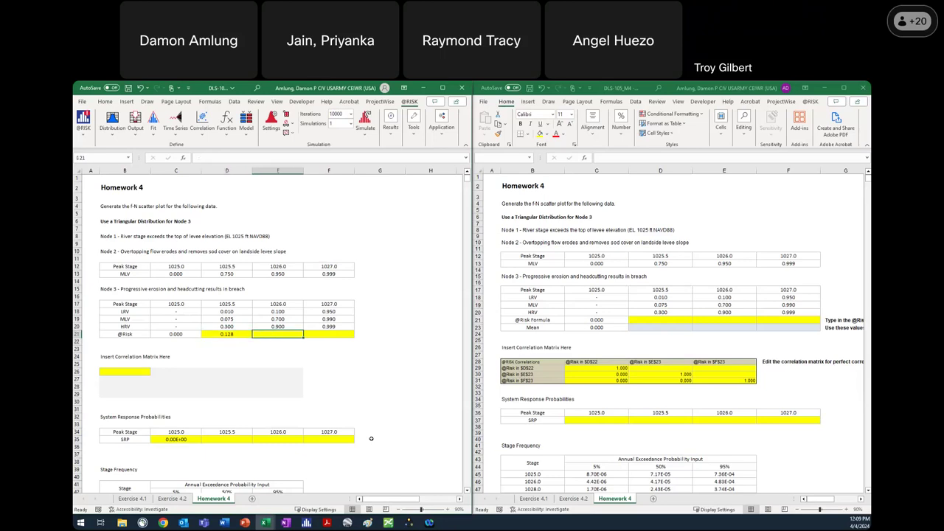
pyautogui.click(227, 335)
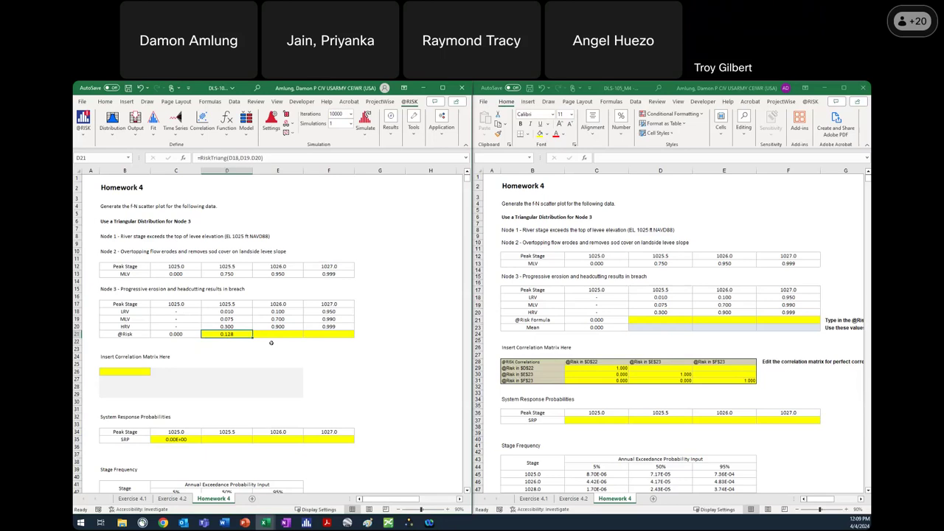
pyautogui.moveTo(252, 338); pyautogui.dragTo(356, 338)
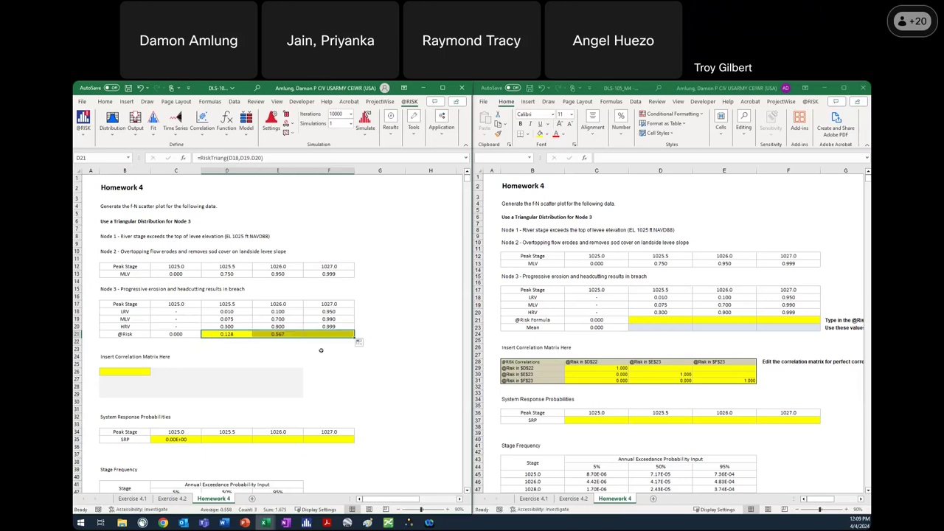
pyautogui.click(290, 336)
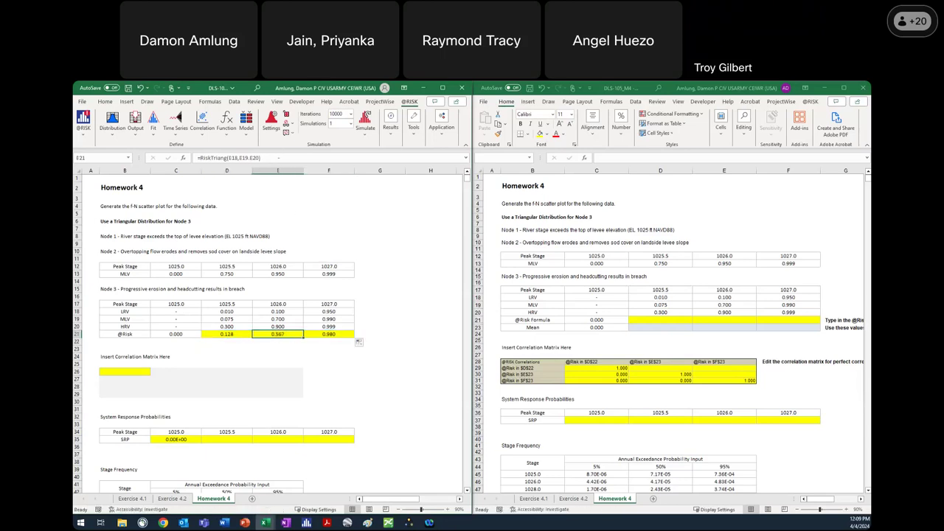
pyautogui.press('F2')
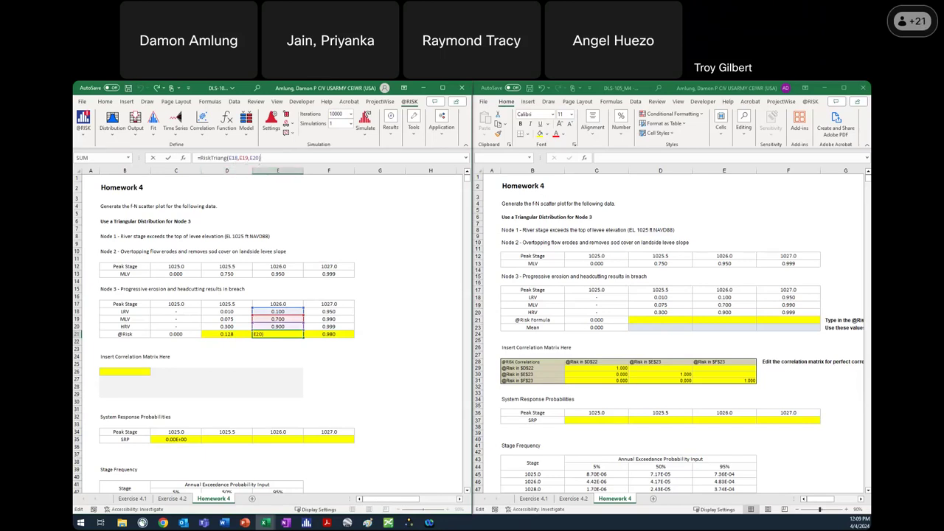
pyautogui.hotkey('ctrl', 'Return')
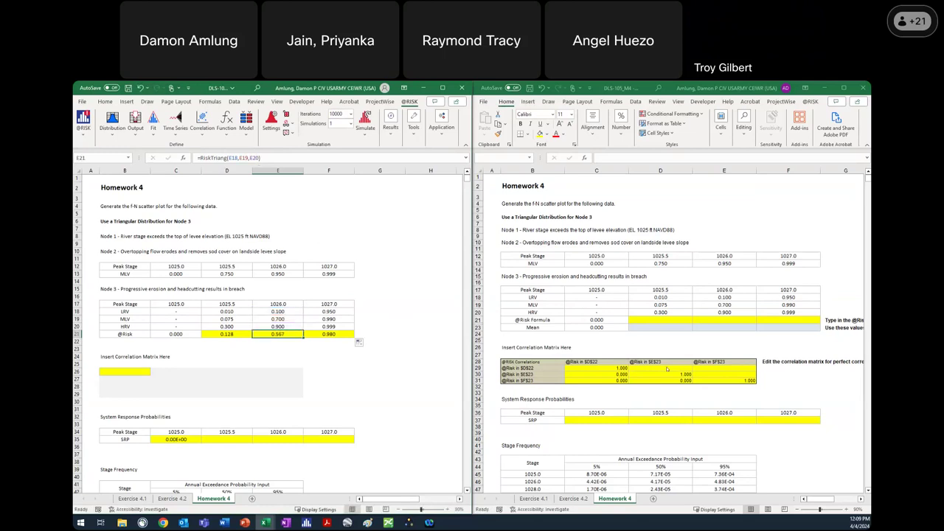
pyautogui.click(665, 322)
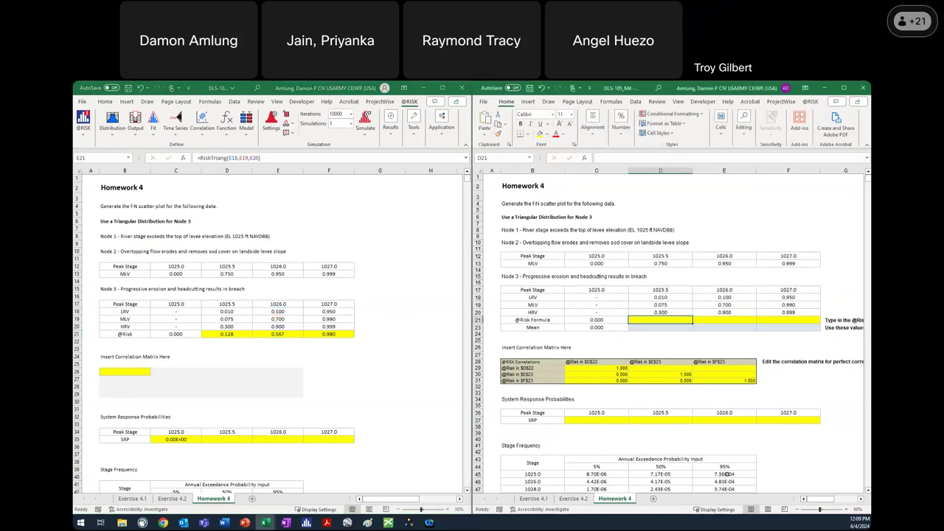
pyautogui.write('=Risk')
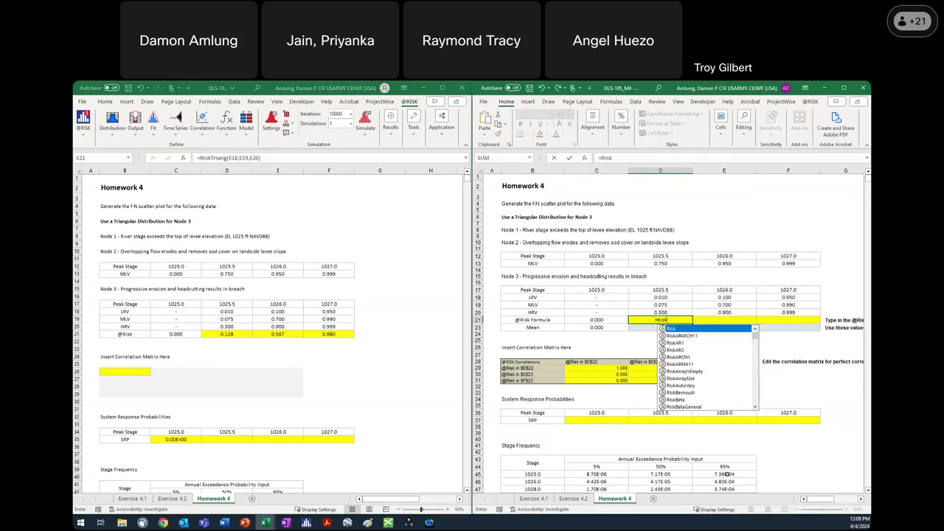
pyautogui.write('Tri')
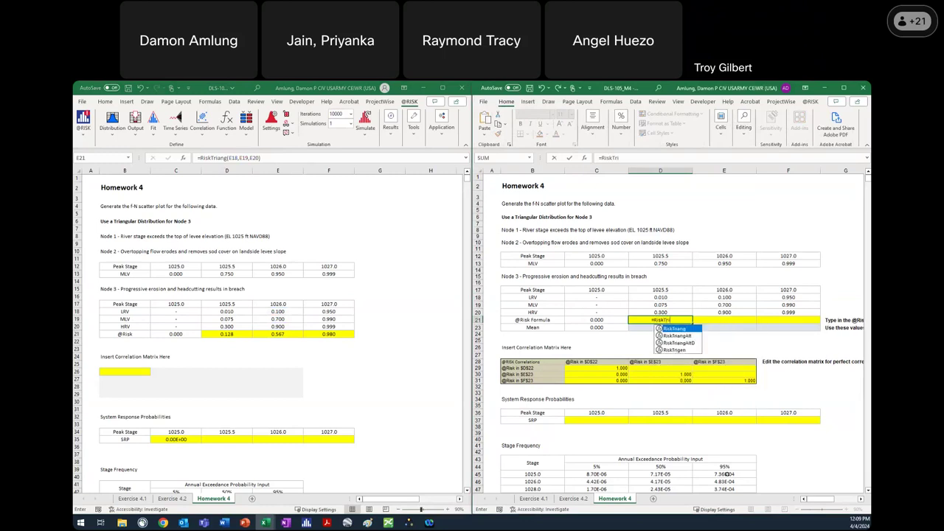
pyautogui.write('ang(')
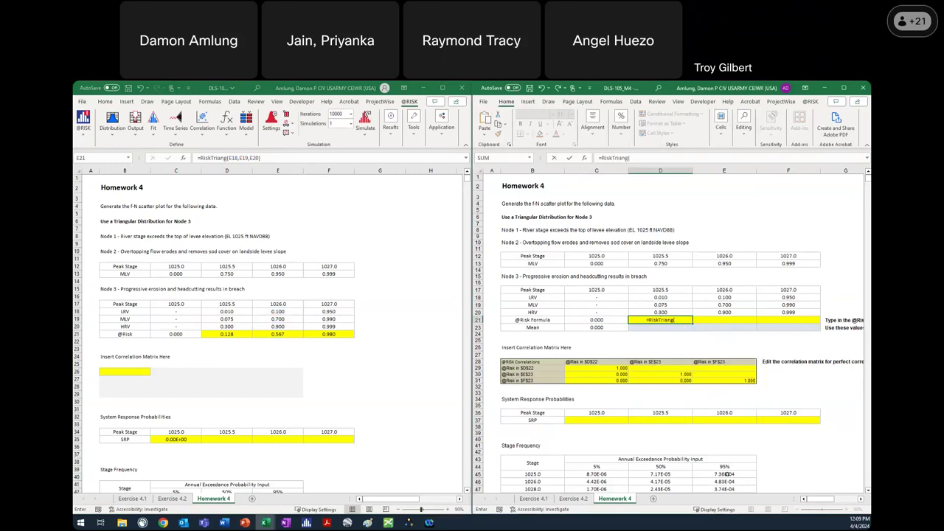
pyautogui.click(596, 296)
pyautogui.write(',')
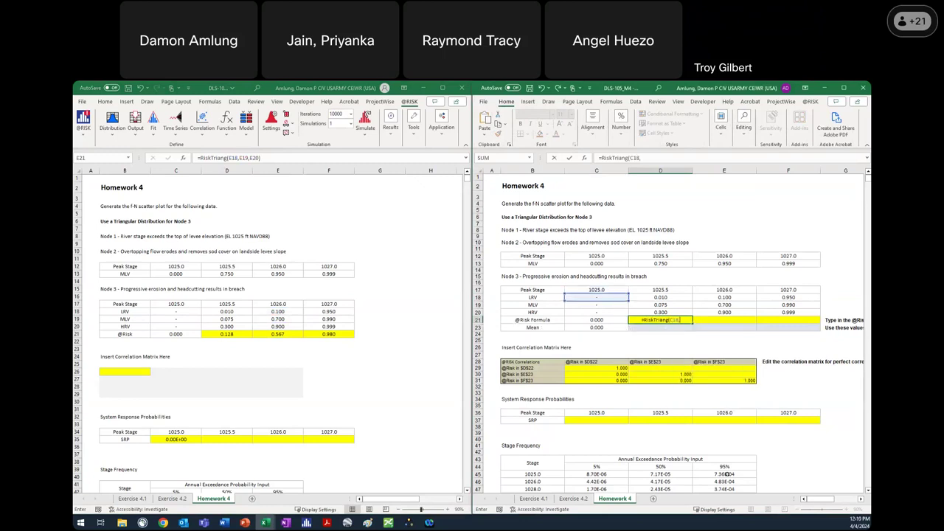
pyautogui.write('C19,C')
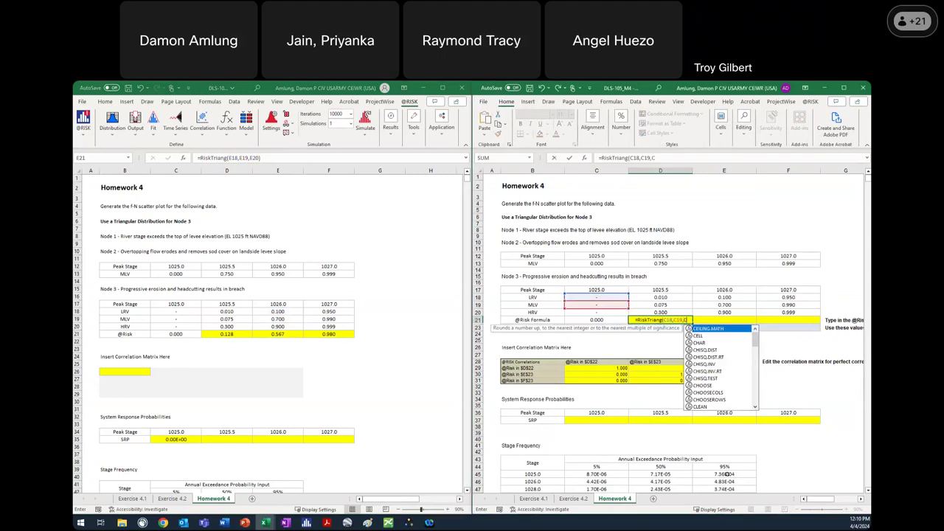
pyautogui.write('20)')
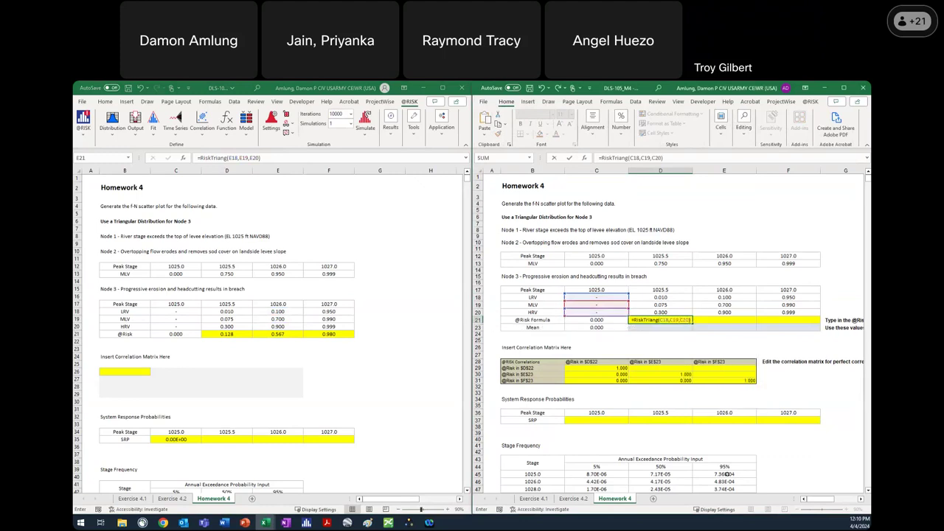
# Step: Change the references in D21's RiskTriang formula to D18, D19 and D20, and commit the formula
pyautogui.click(632, 158)
pyautogui.press('Delete')
pyautogui.write('D')
pyautogui.press('Right')
pyautogui.press('Right')
pyautogui.press('Right')
pyautogui.press('Delete')
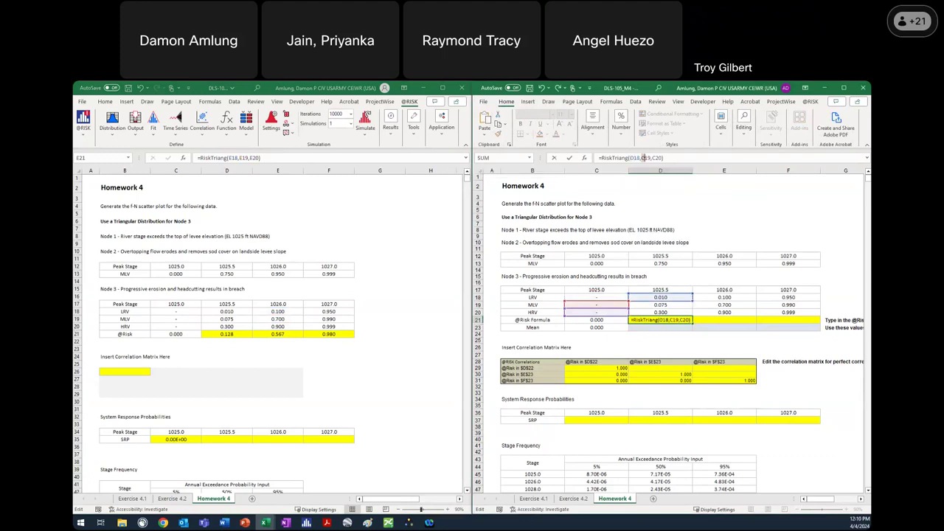
pyautogui.write('D')
pyautogui.press('Right')
pyautogui.press('Right')
pyautogui.press('Right')
pyautogui.press('Delete')
pyautogui.write('D')
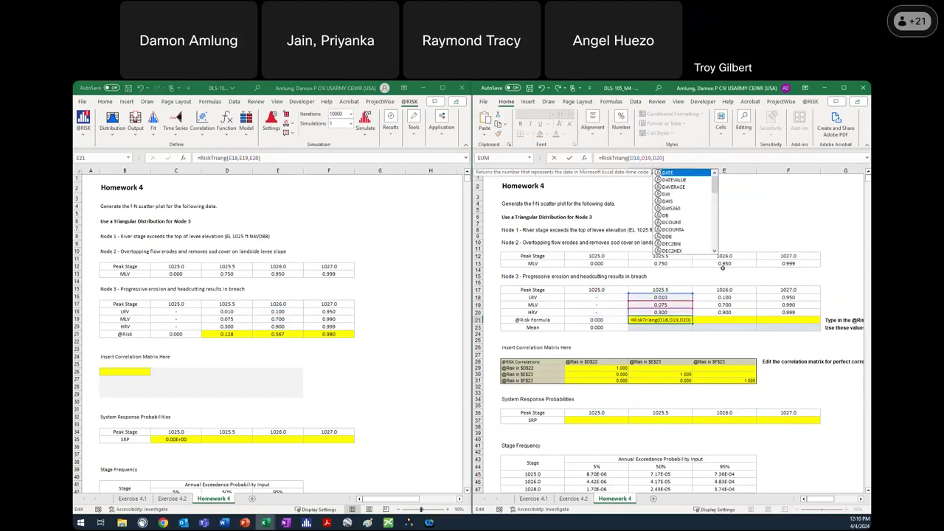
pyautogui.press('Return')
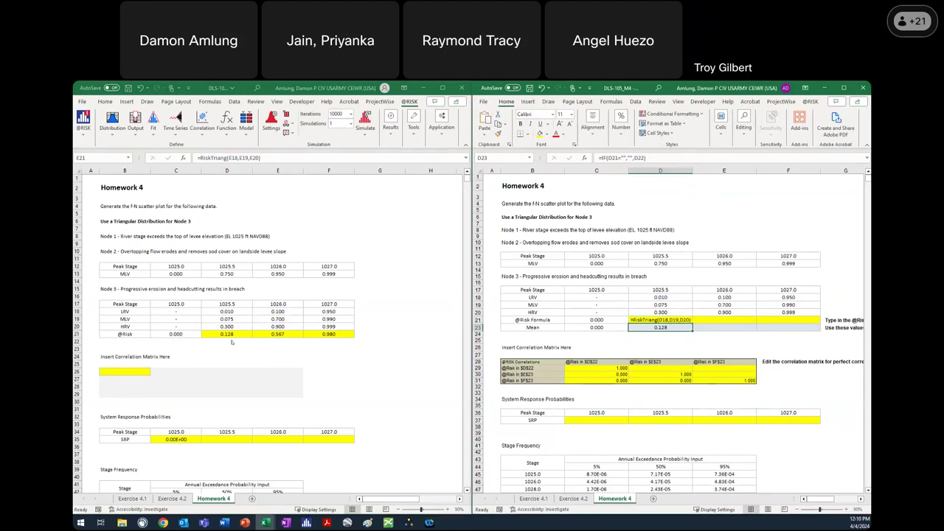
pyautogui.click(730, 320)
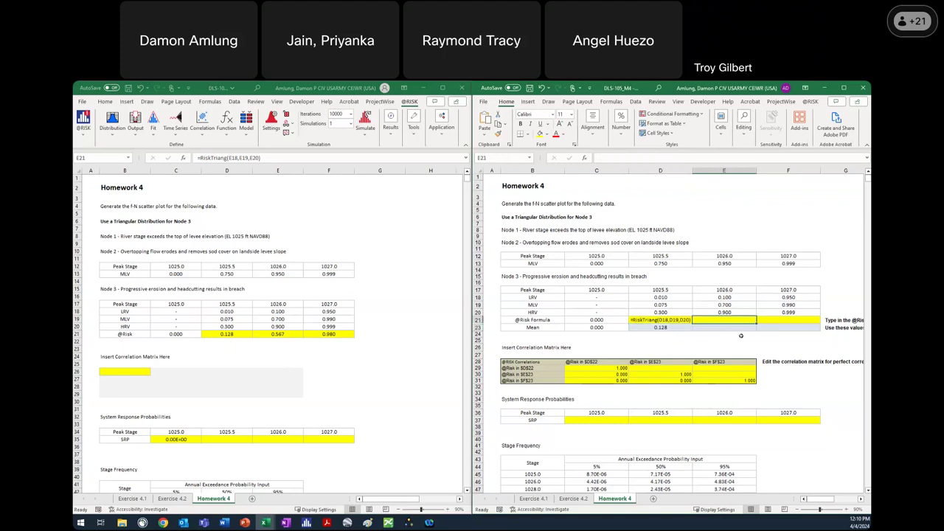
pyautogui.write('=risk')
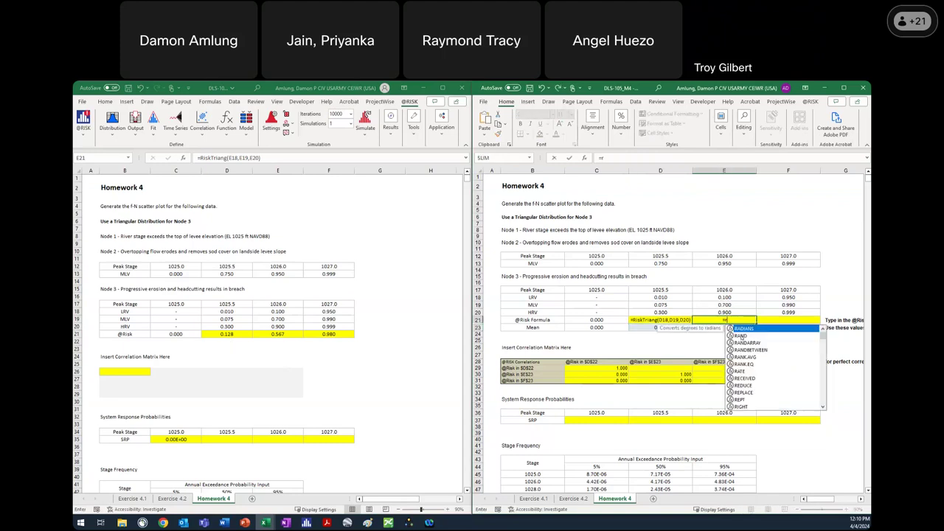
pyautogui.press('BackSpace')
pyautogui.press('BackSpace')
pyautogui.press('BackSpace')
pyautogui.press('BackSpace')
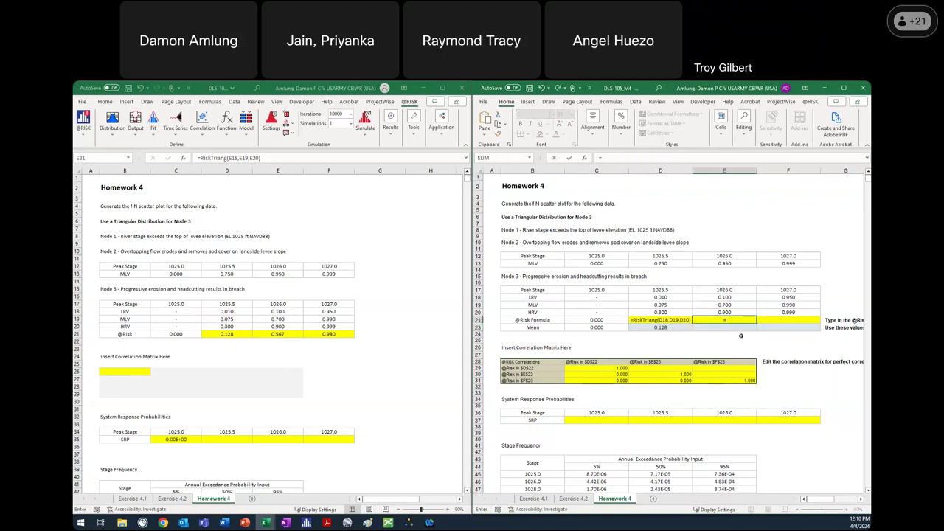
pyautogui.write('Risk')
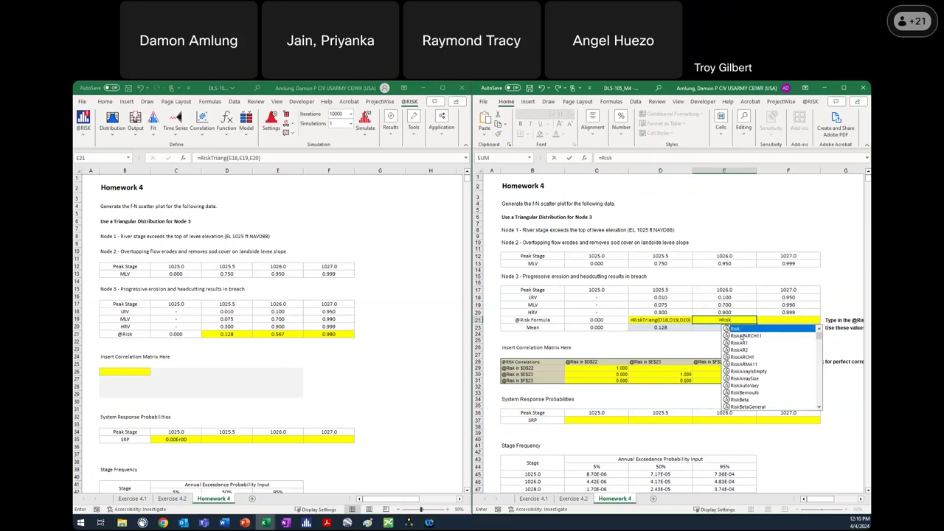
pyautogui.write('Triang(')
pyautogui.press('Up')
pyautogui.press('Up')
pyautogui.press('Up')
pyautogui.write(',')
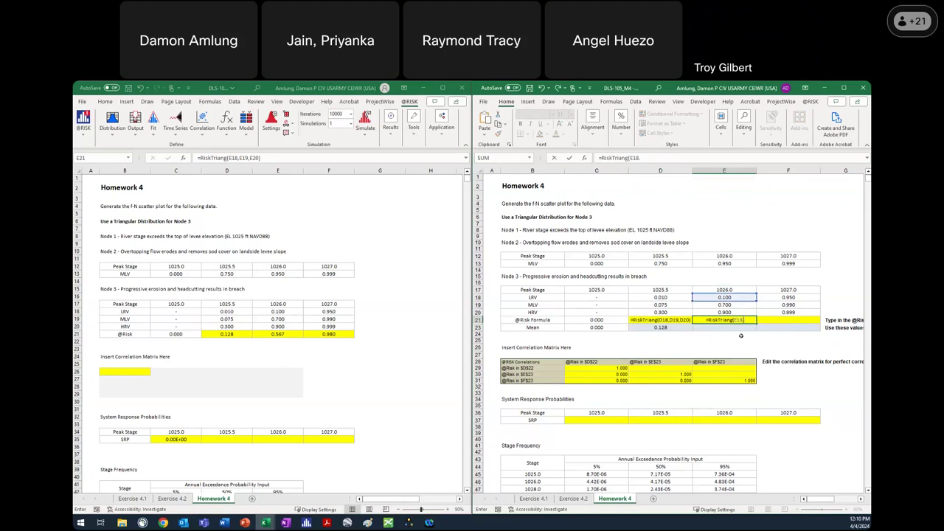
pyautogui.press('Left')
pyautogui.press('Up')
pyautogui.press('Up')
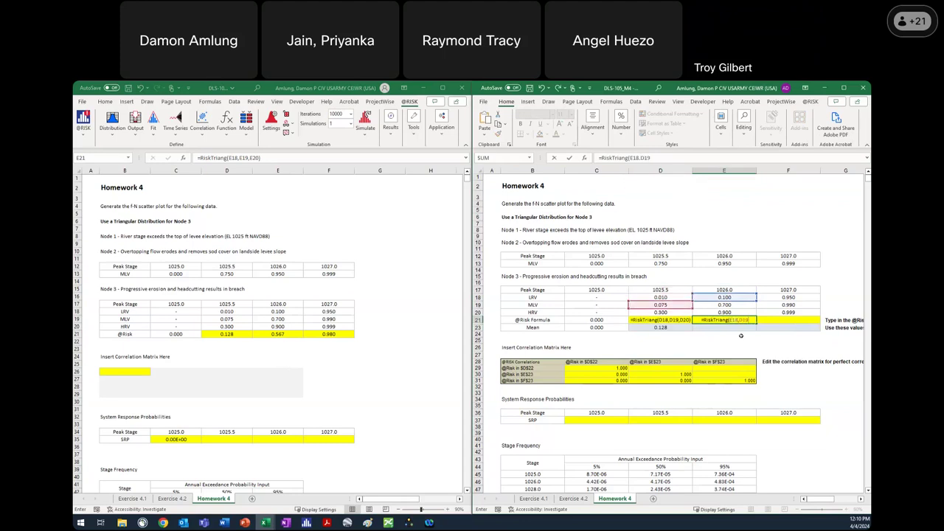
pyautogui.press('BackSpace')
pyautogui.press('BackSpace')
pyautogui.press('BackSpace')
pyautogui.write('E1')
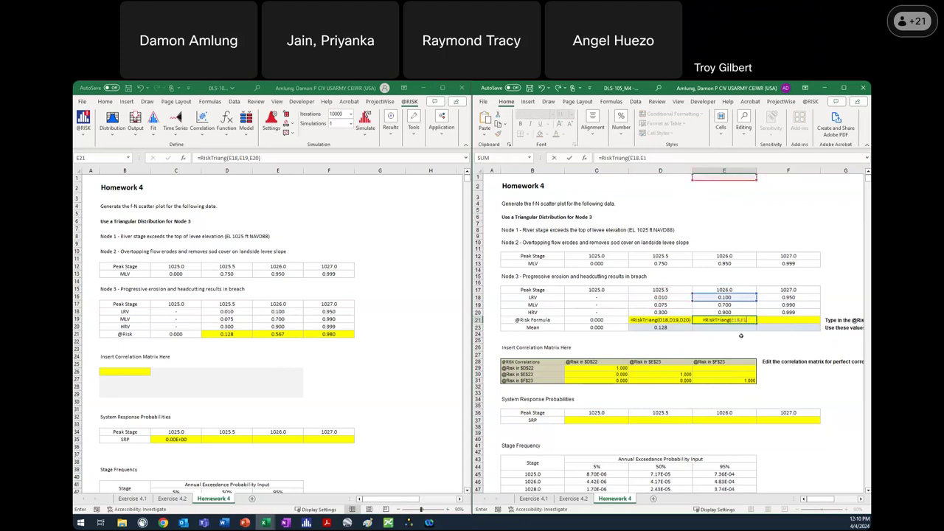
pyautogui.write('9,E20)')
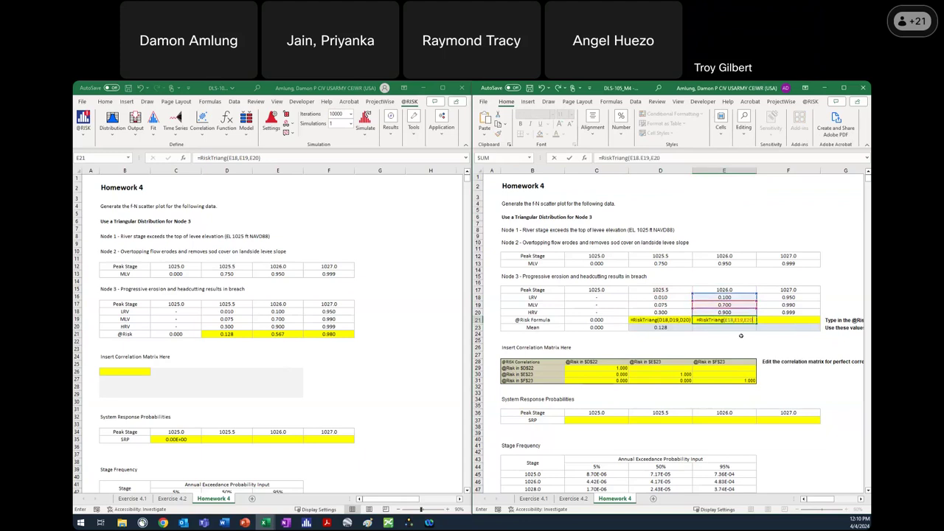
pyautogui.press('Tab')
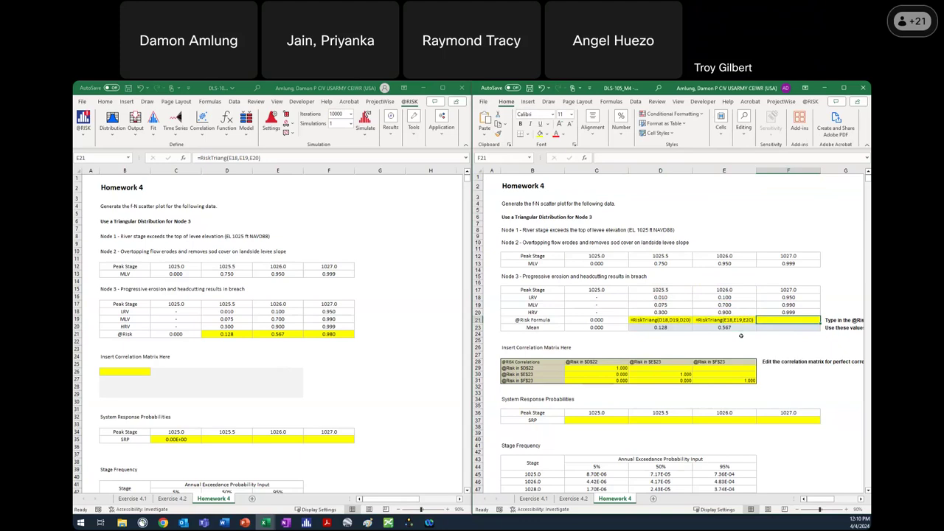
pyautogui.write('=Ris')
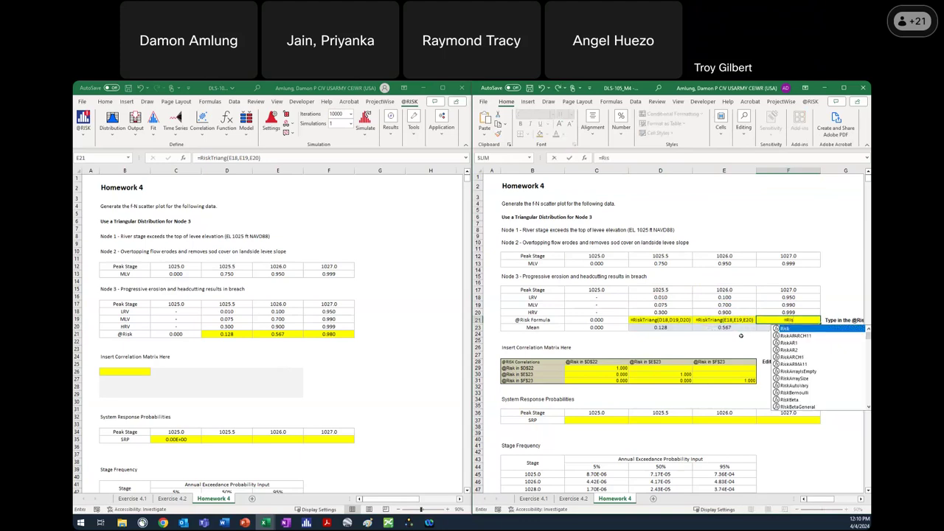
pyautogui.write('kT')
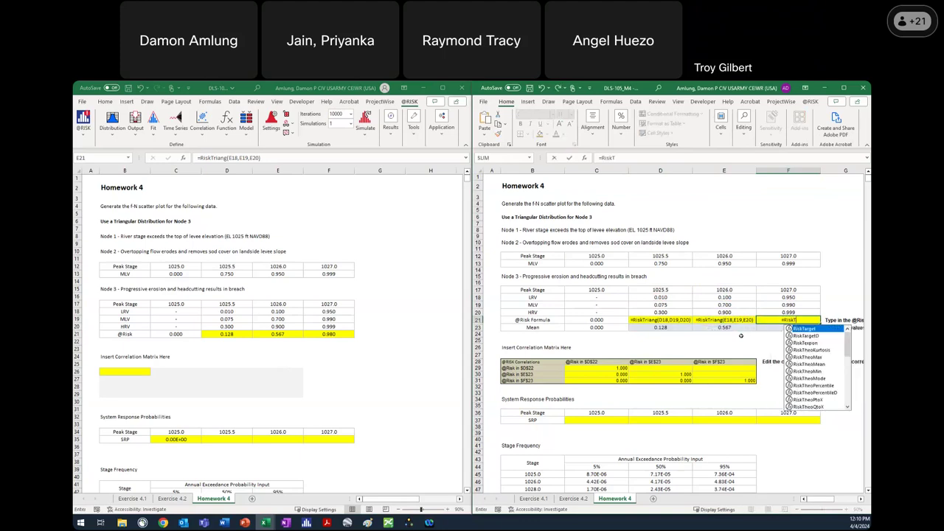
pyautogui.write('riang(')
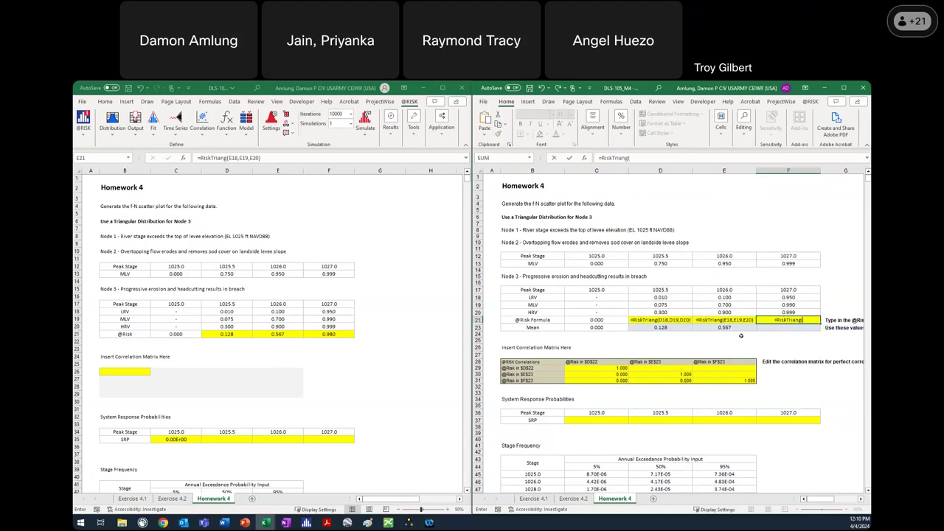
pyautogui.press('Up')
pyautogui.press('Up')
pyautogui.press('Up')
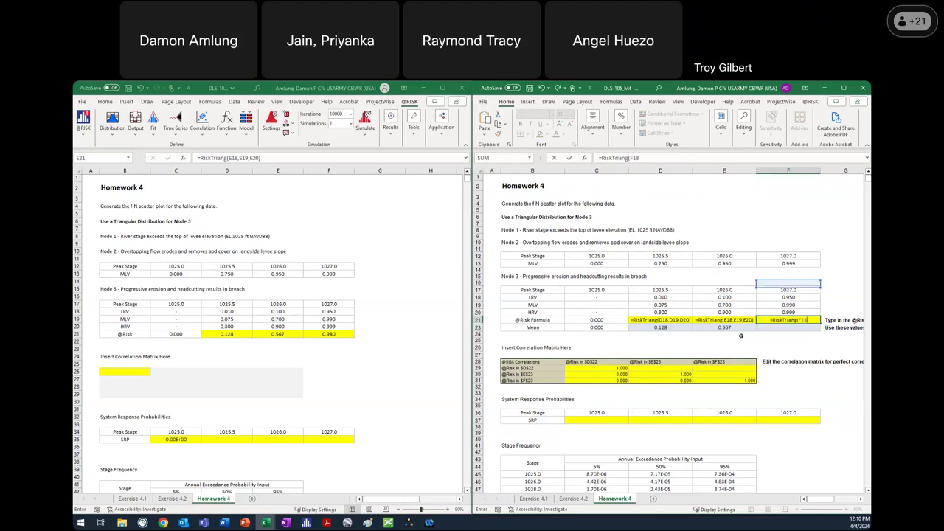
pyautogui.write(',')
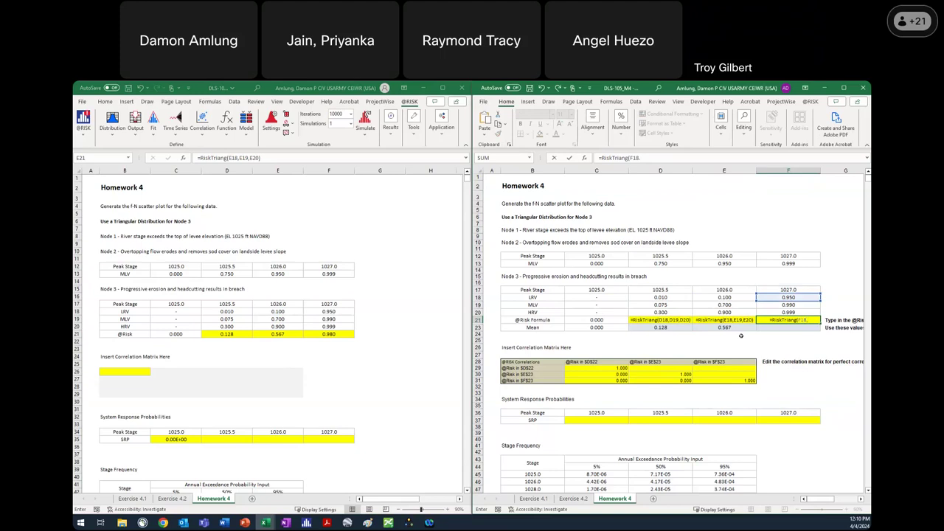
pyautogui.press('Up')
pyautogui.press('Up')
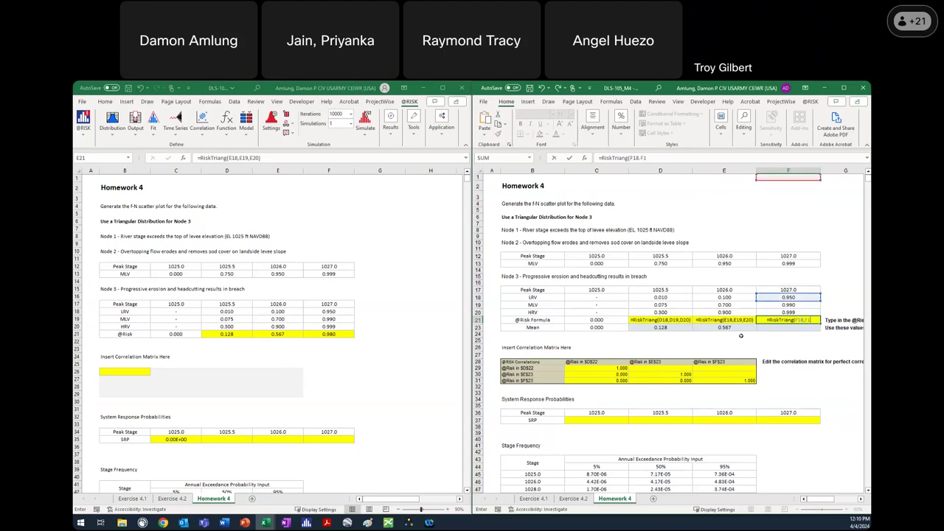
pyautogui.write(',F20)')
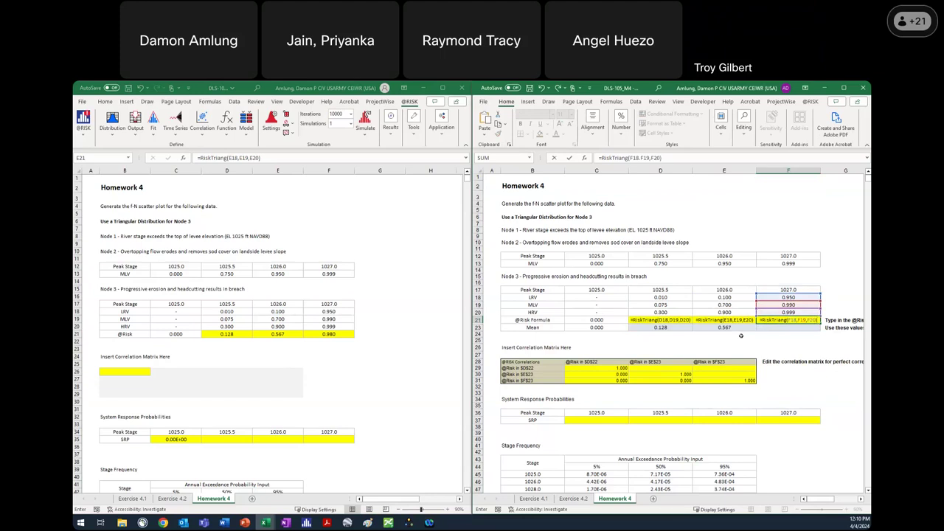
pyautogui.press('Return')
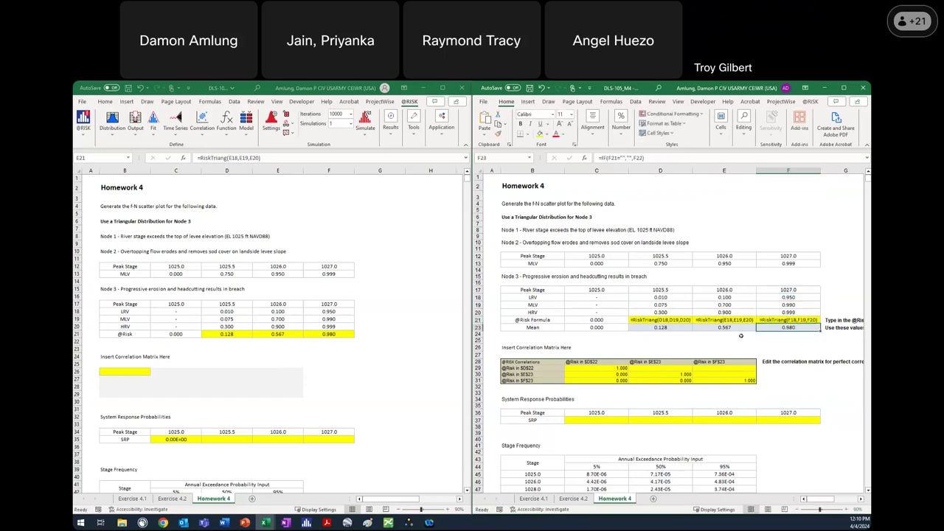
pyautogui.hotkey('alt', 'Tab')
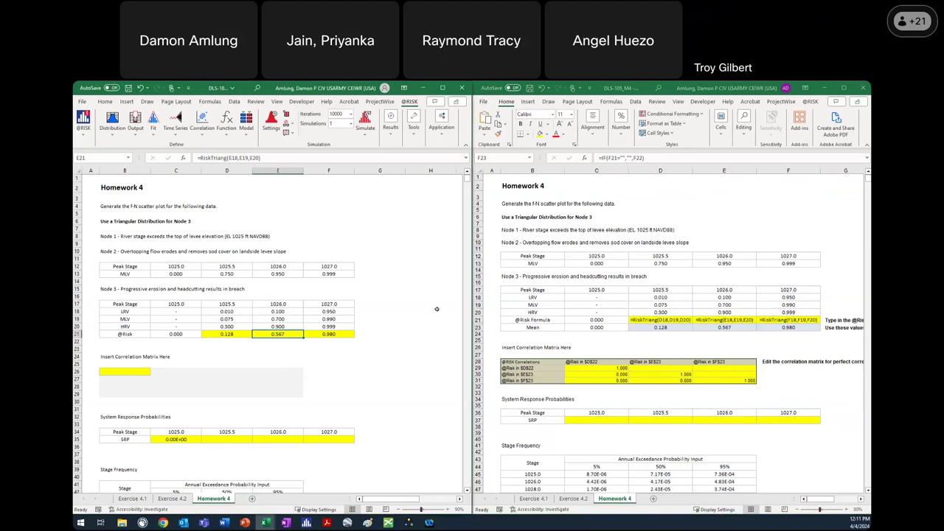
pyautogui.moveTo(221, 334); pyautogui.dragTo(329, 334)
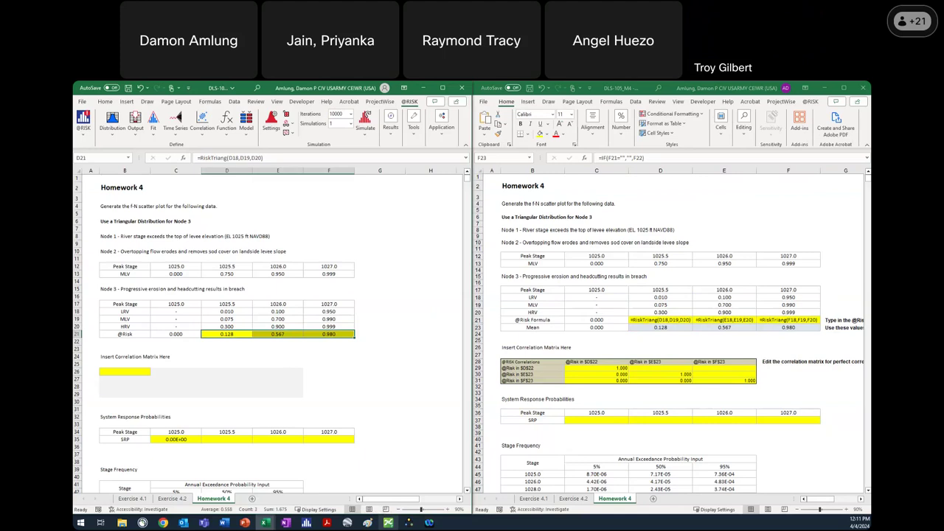
pyautogui.moveTo(237, 336); pyautogui.dragTo(346, 336)
pyautogui.click(204, 135)
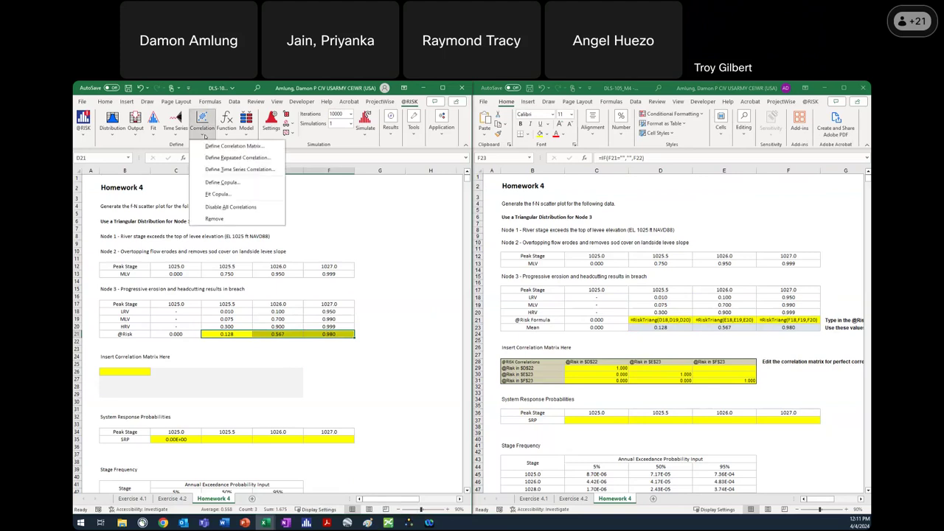
pyautogui.click(234, 146)
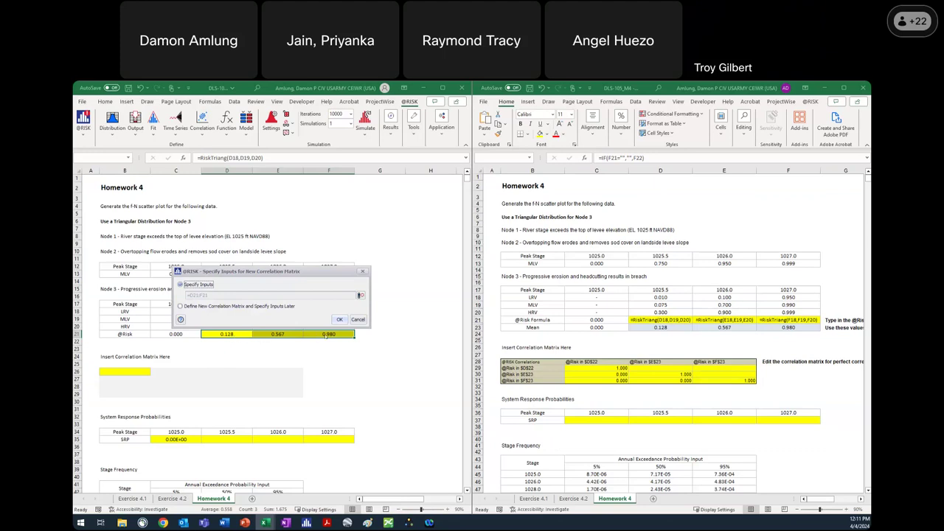
pyautogui.click(339, 319)
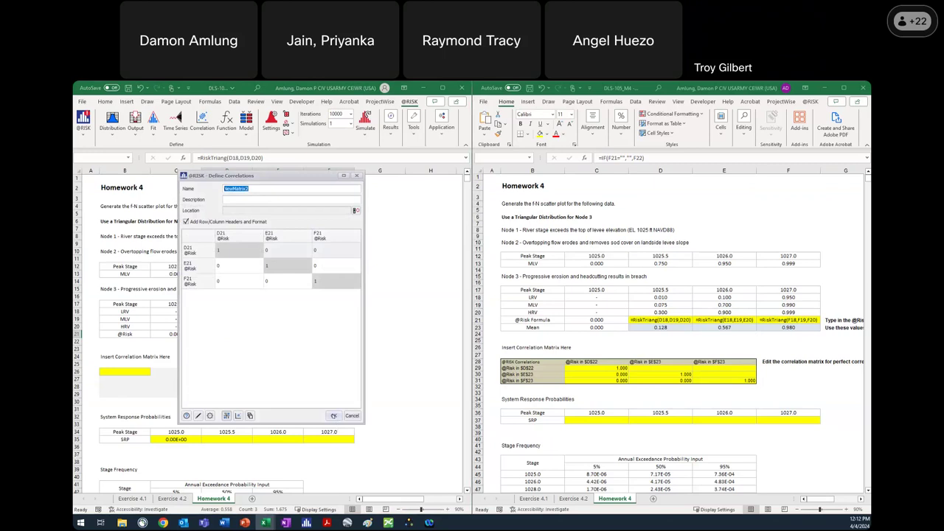
# Step: Accept the correlation definition and write the matrix to the sheet starting at cell B26
pyautogui.click(333, 415)
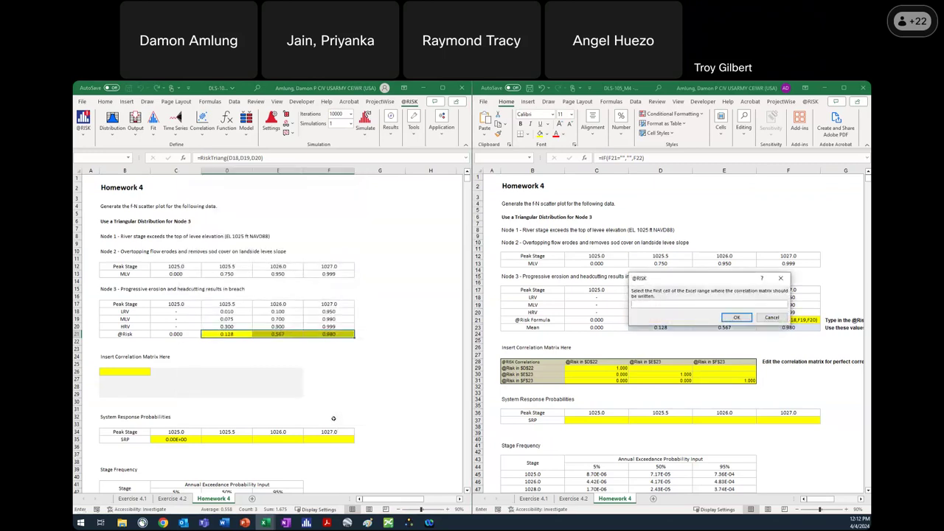
pyautogui.moveTo(699, 283); pyautogui.dragTo(288, 288)
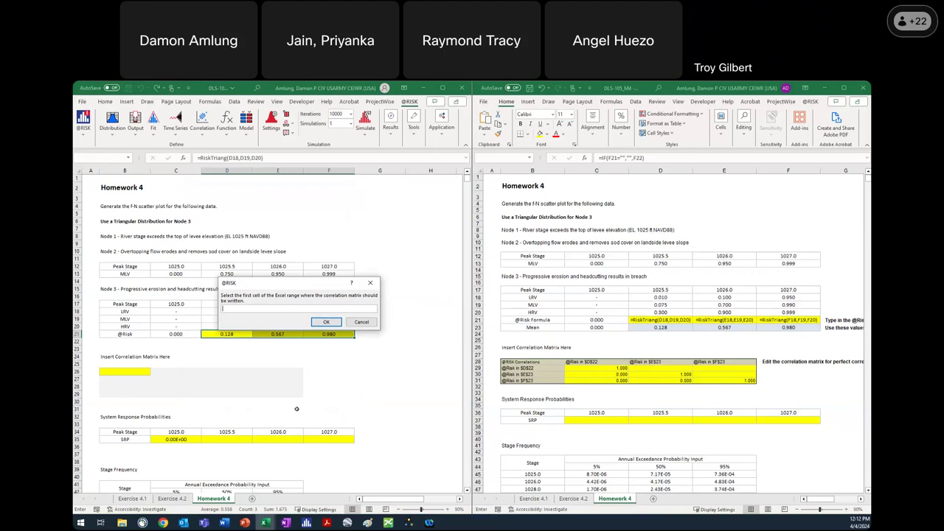
pyautogui.click(126, 371)
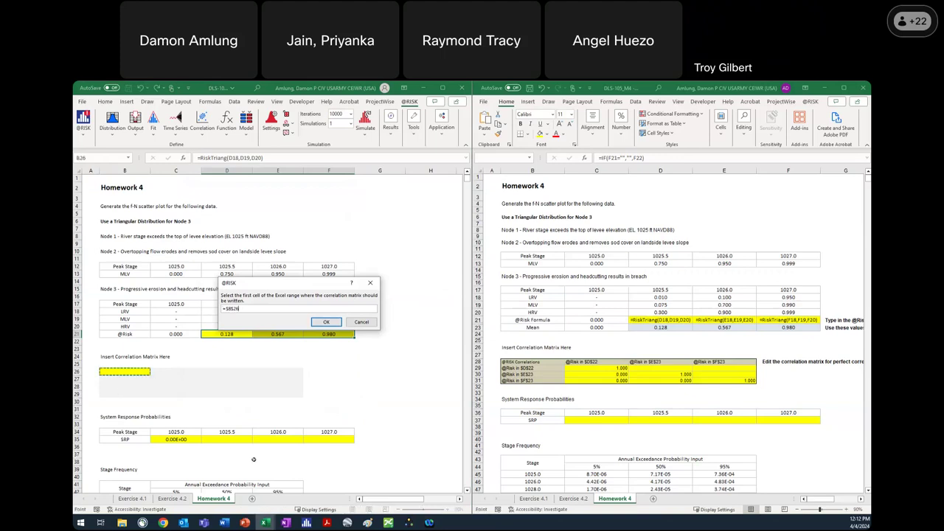
pyautogui.click(326, 323)
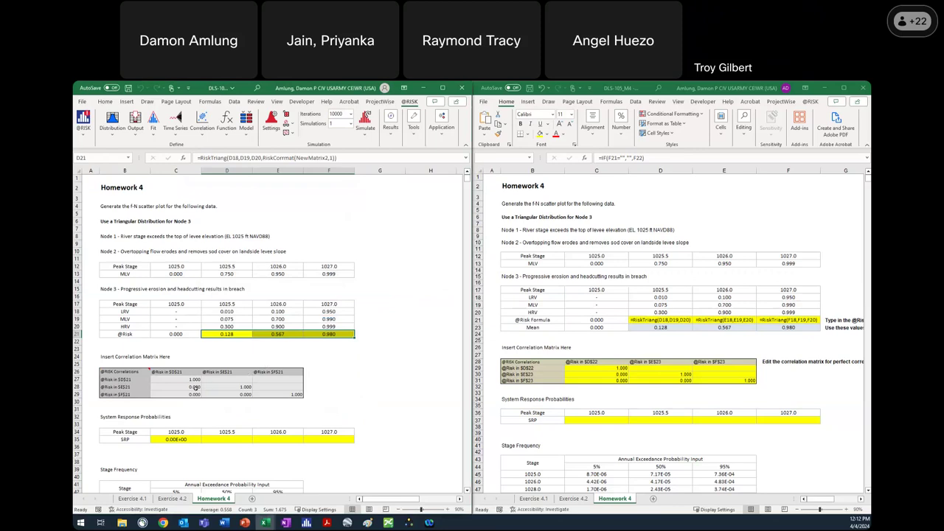
# Step: Examine the inserted correlation matrix's coefficients and headers, and how the formulas in D21 and E21 refer to the matrix
pyautogui.click(193, 394)
pyautogui.click(212, 395)
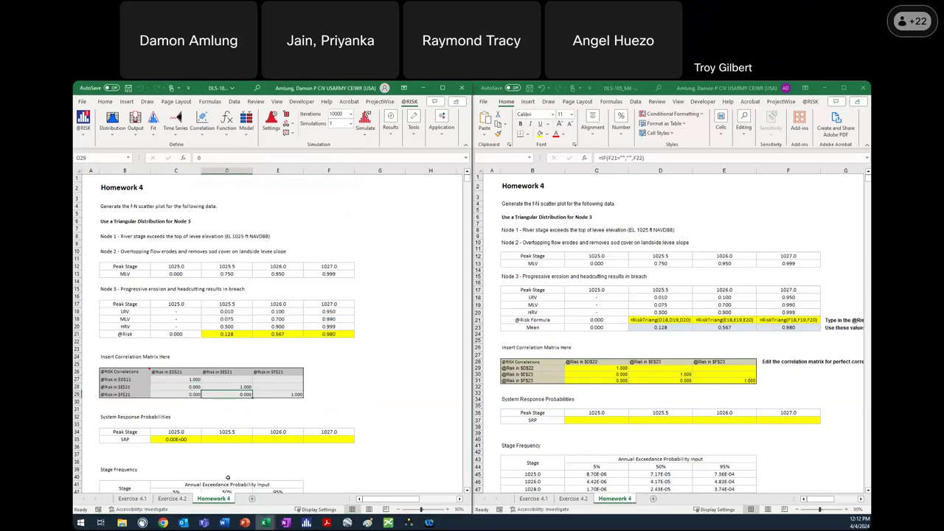
pyautogui.click(195, 388)
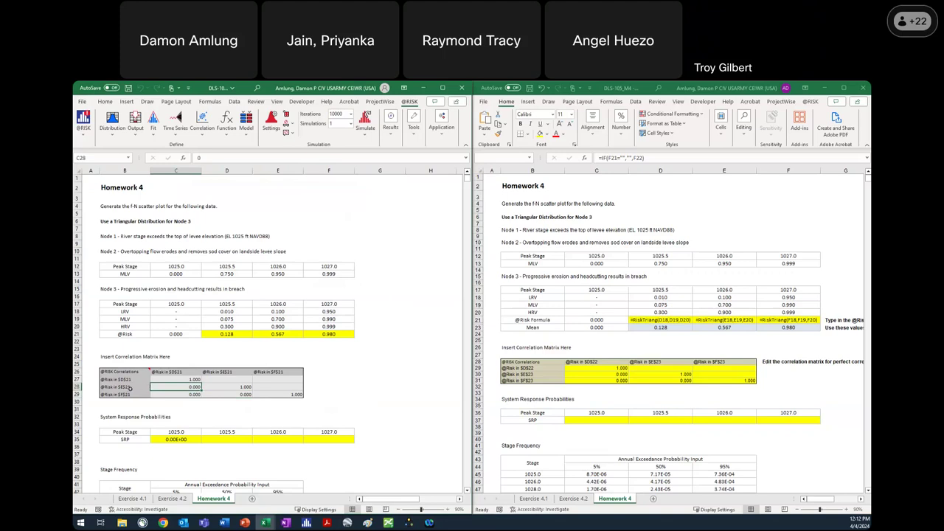
pyautogui.press('Up')
pyautogui.press('Up')
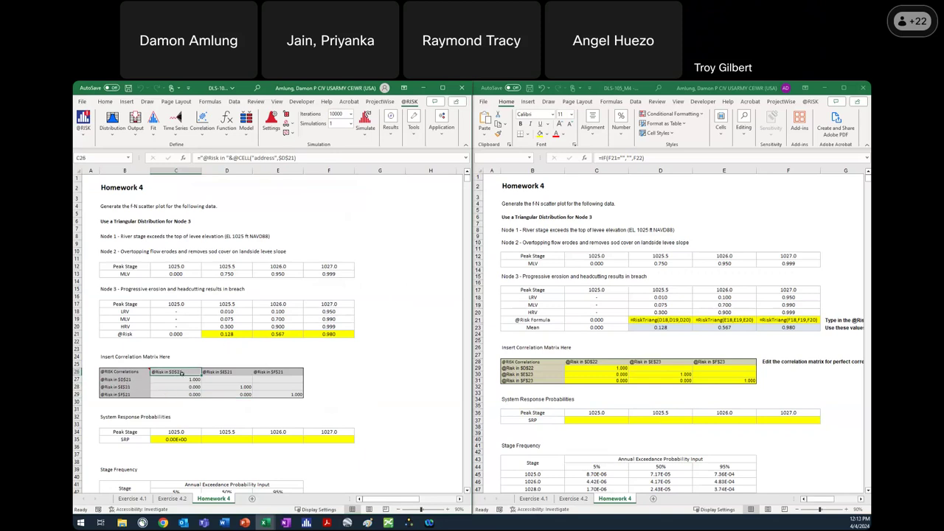
pyautogui.click(240, 334)
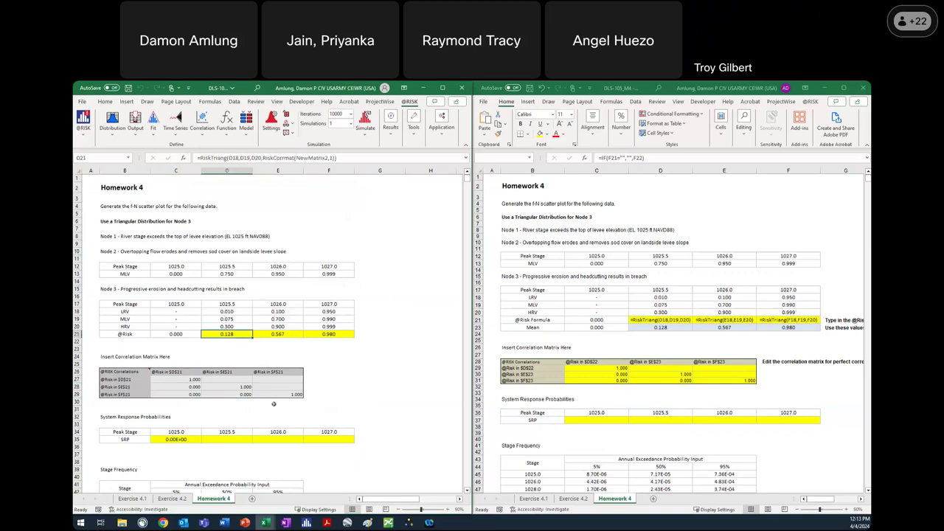
pyautogui.click(280, 335)
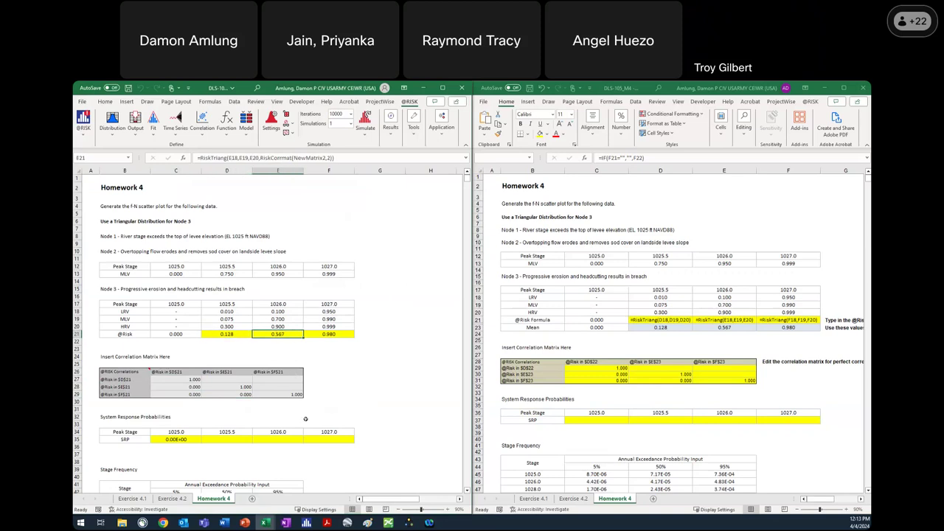
pyautogui.click(231, 335)
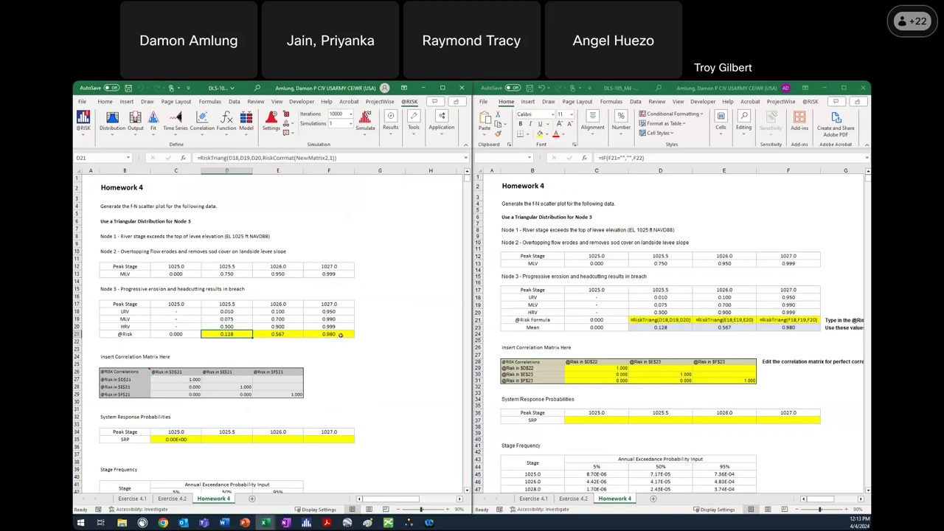
# Step: Set the off-diagonal coefficients C28, C29 and D29 of the correlation matrix to 1 for perfect correlation
pyautogui.click(189, 386)
pyautogui.write('1')
pyautogui.press('Return')
pyautogui.write('1')
pyautogui.press('Return')
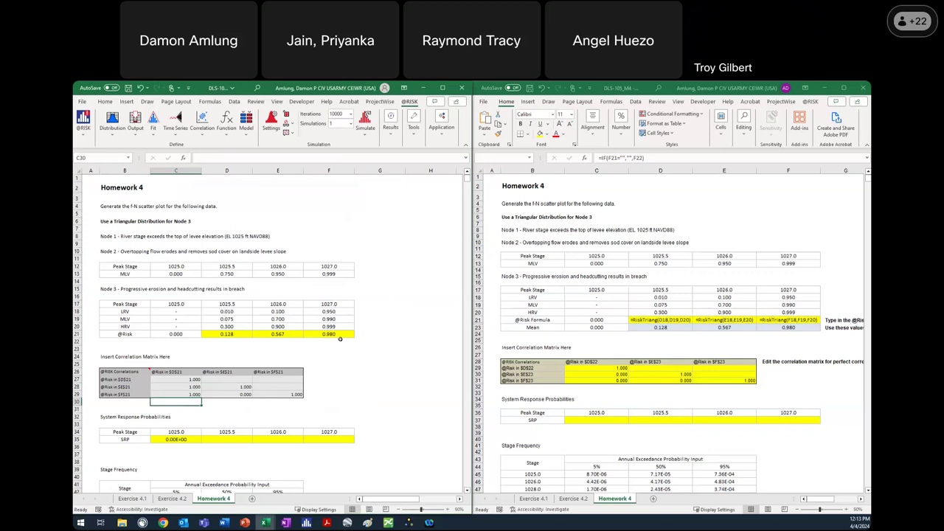
pyautogui.click(244, 394)
pyautogui.write('1')
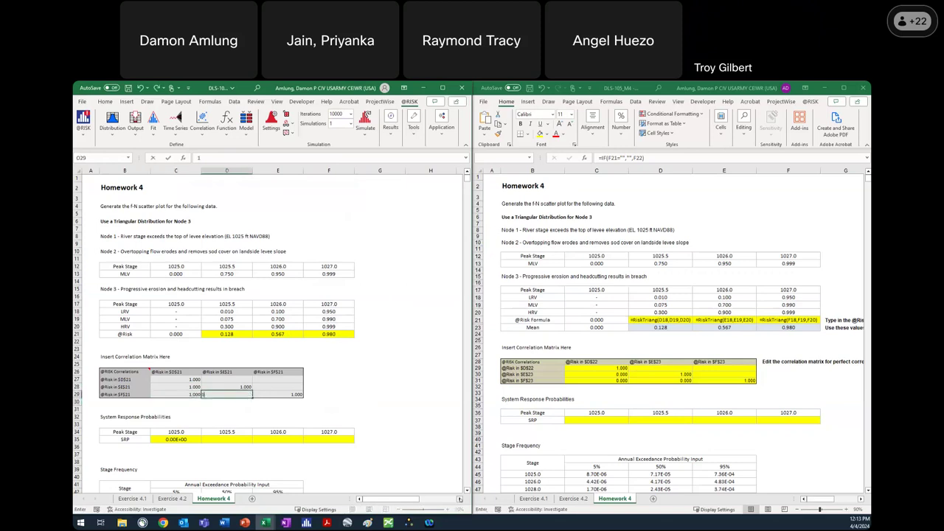
pyautogui.press('Return')
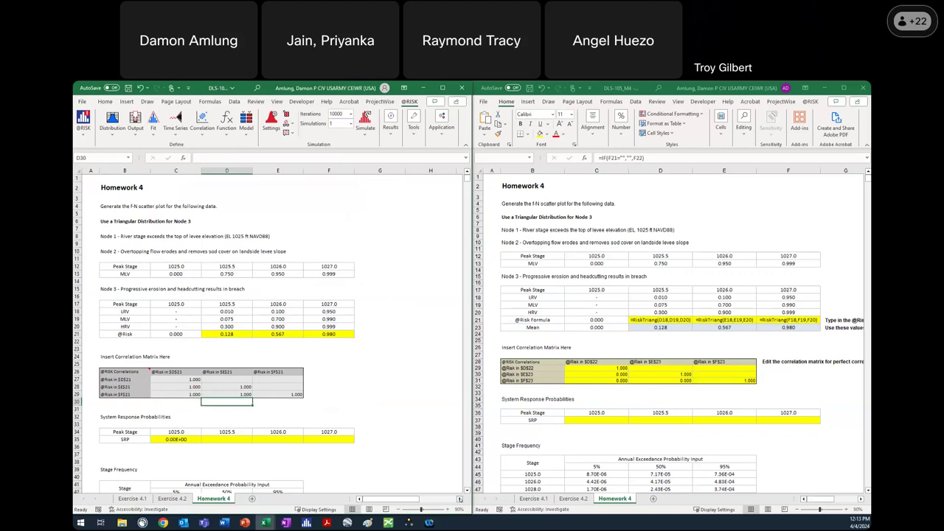
# Step: In the Homework 4 workbook with the Mean row, set correlation coefficients C30, C31 and D31 to 1
pyautogui.click(608, 373)
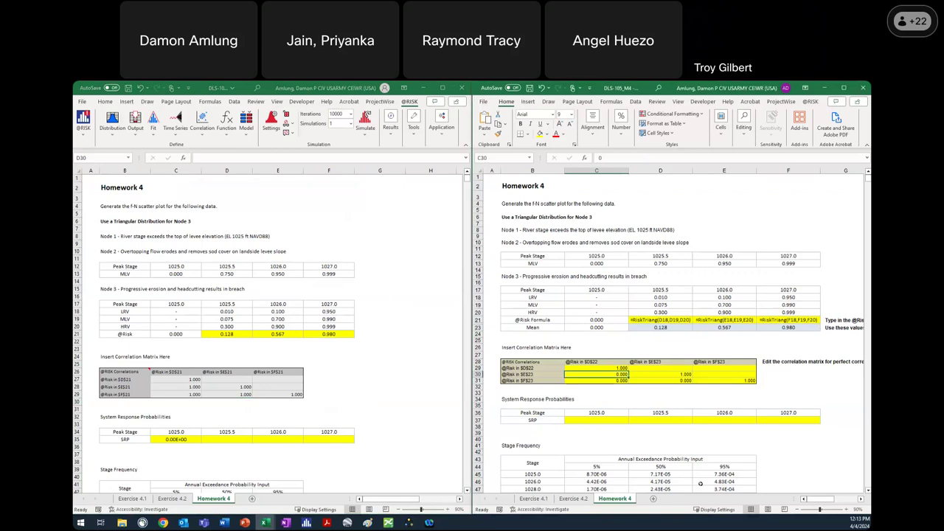
pyautogui.write('1')
pyautogui.press('Return')
pyautogui.write('1')
pyautogui.press('Tab')
pyautogui.write('1')
pyautogui.press('Return')
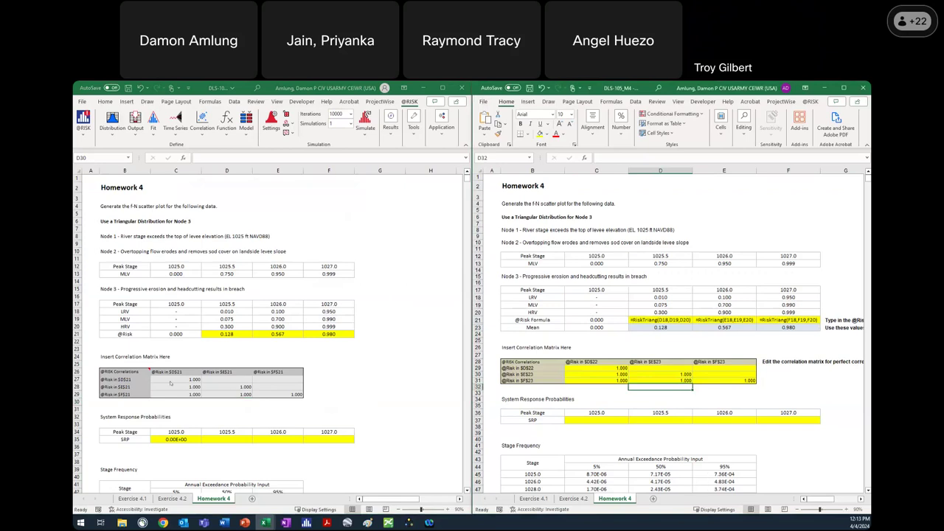
# Step: Inspect the D21 formula in the workbook without the Mean row to see which range its correlation matrix reference covers
pyautogui.click(227, 332)
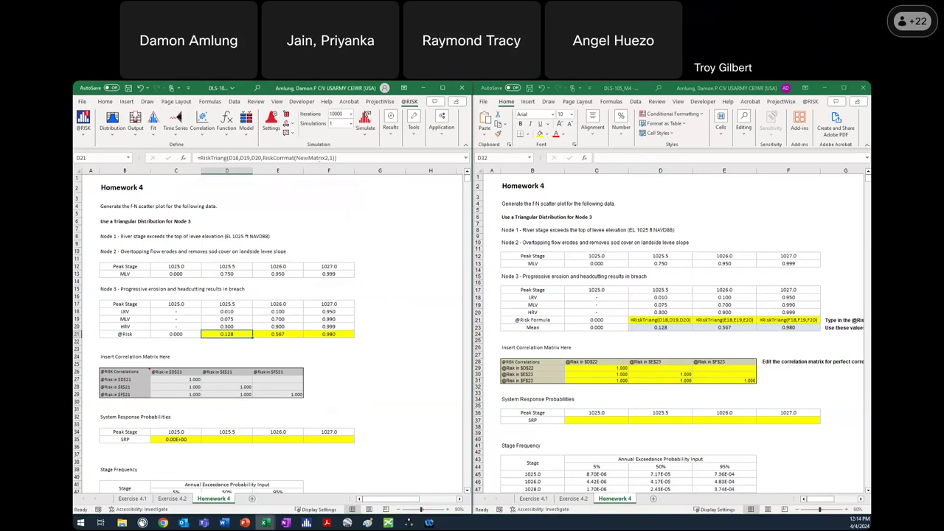
pyautogui.click(319, 158)
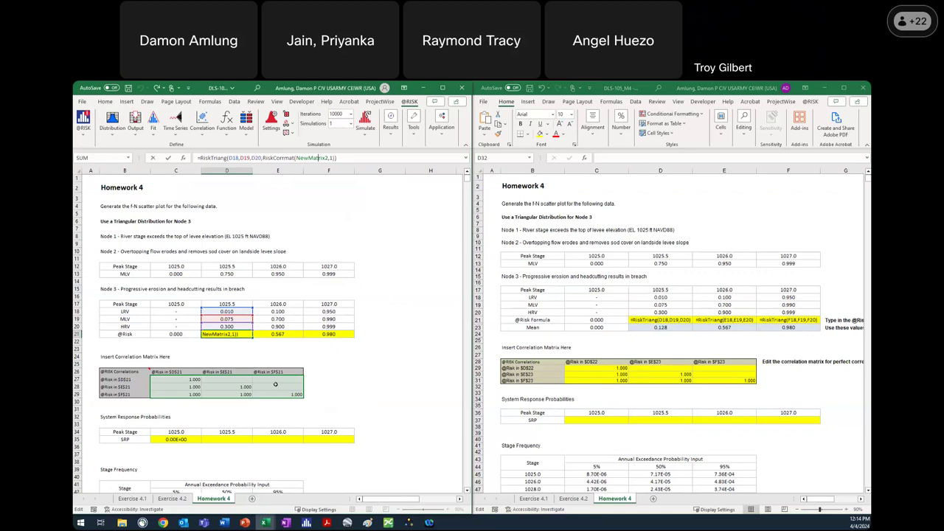
pyautogui.hotkey('ctrl', 'Return')
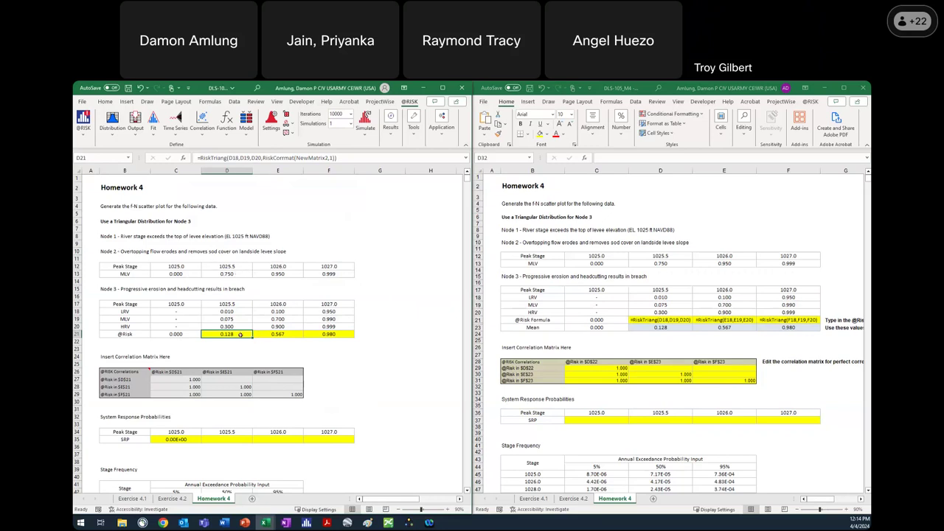
# Step: Calculate the system response probability in D35 as =D13*D21 and fill the formula across to F35
pyautogui.click(243, 441)
pyautogui.write('=')
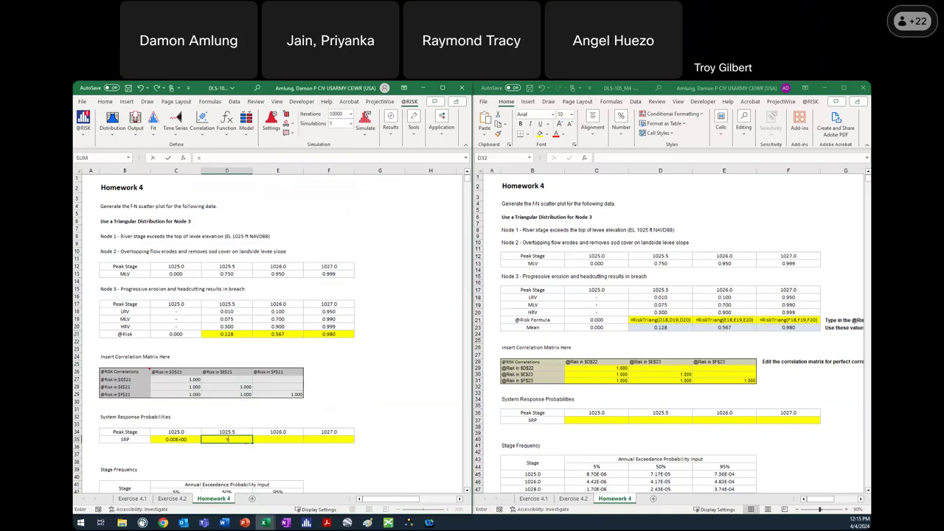
pyautogui.click(236, 274)
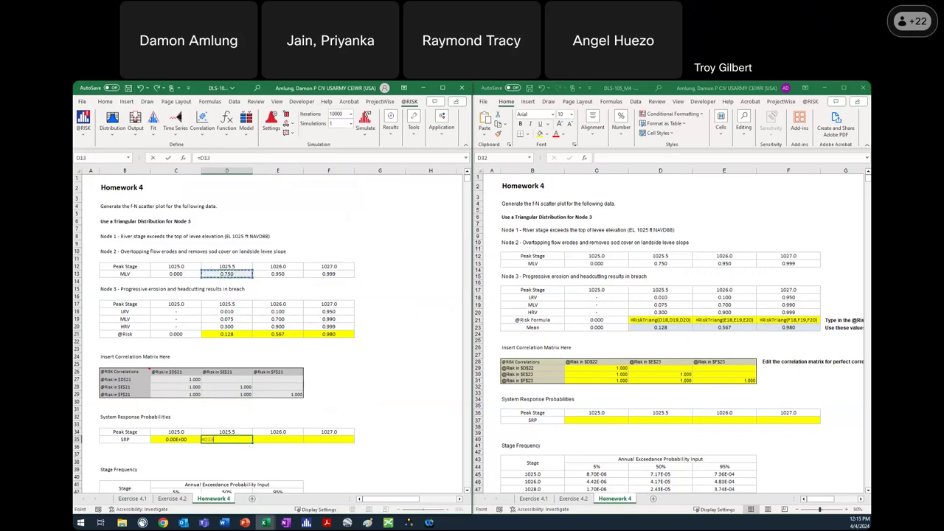
pyautogui.write('*')
pyautogui.click(236, 336)
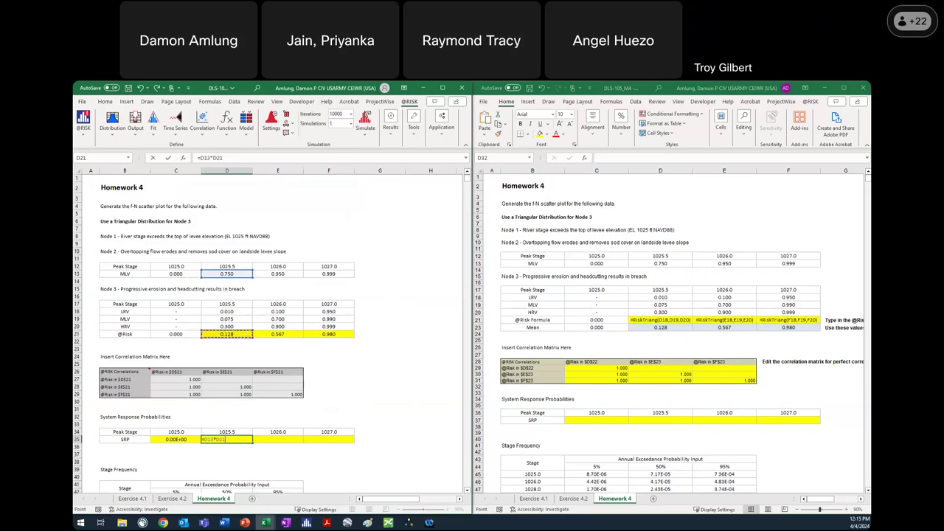
pyautogui.press('Return')
pyautogui.click(236, 439)
pyautogui.moveTo(252, 442); pyautogui.dragTo(348, 444)
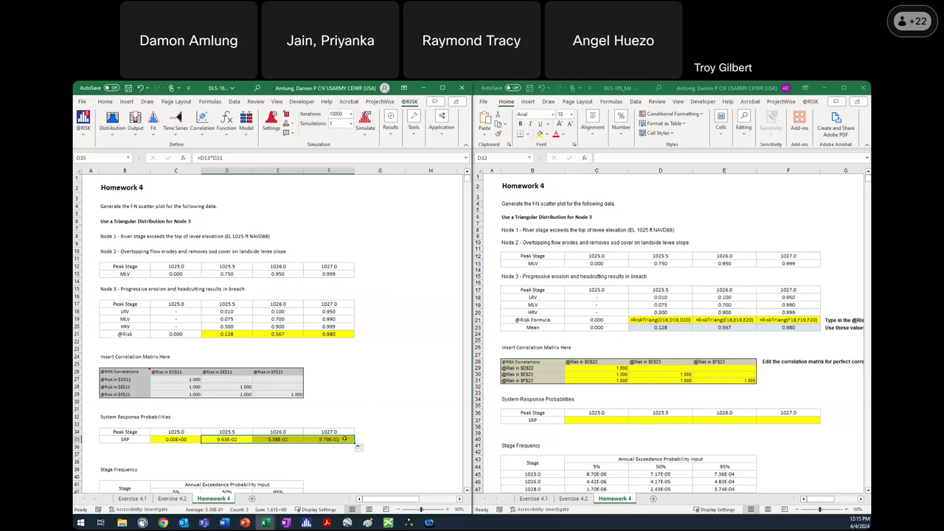
pyautogui.click(381, 404)
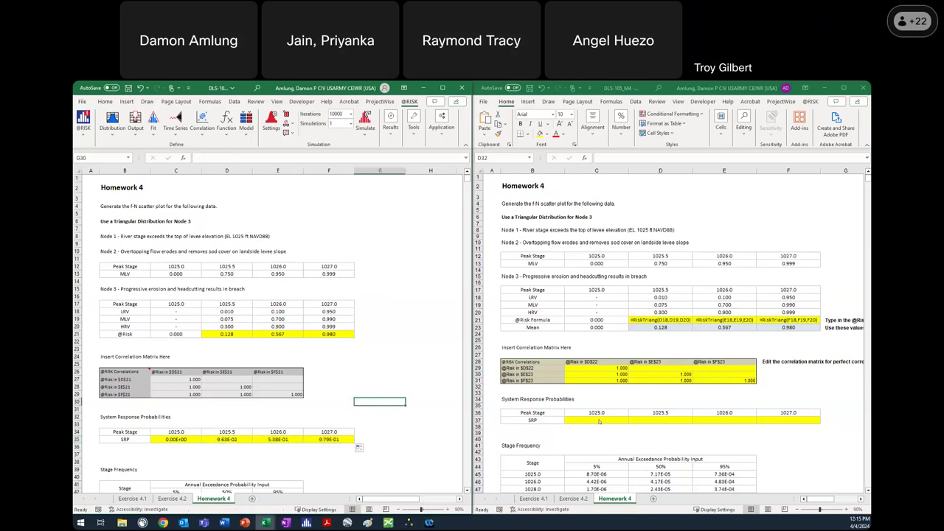
# Step: In the workbook with the Mean row, calculate the SRP in C37 as =C13*C23 and fill it across to F37
pyautogui.click(599, 421)
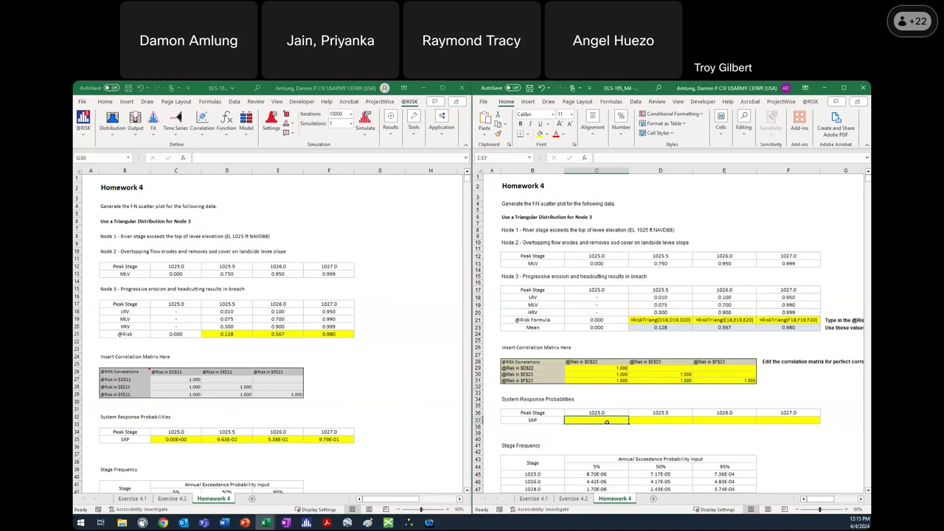
pyautogui.write('=')
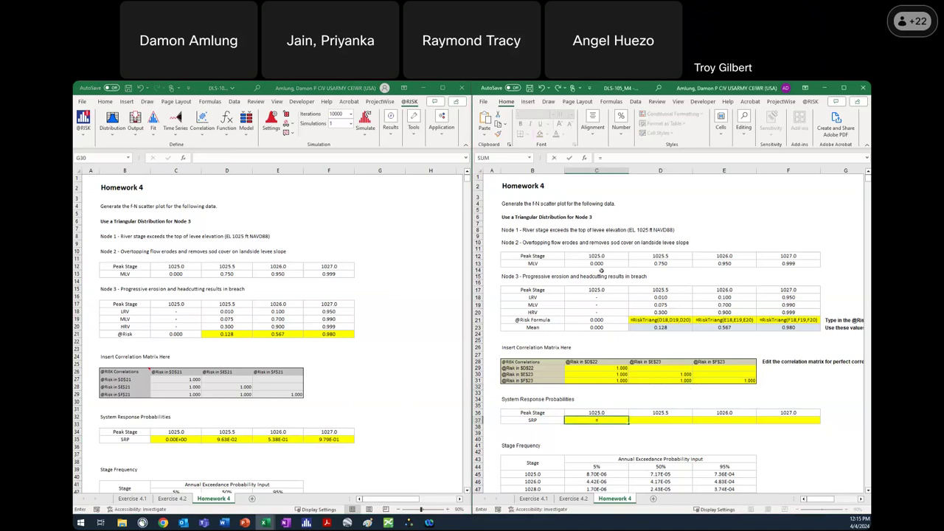
pyautogui.click(603, 264)
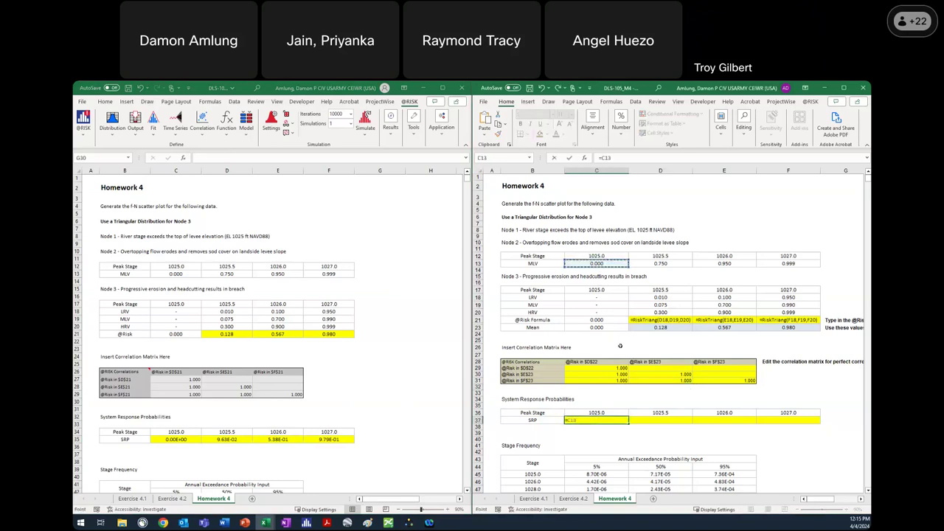
pyautogui.write('*')
pyautogui.click(615, 329)
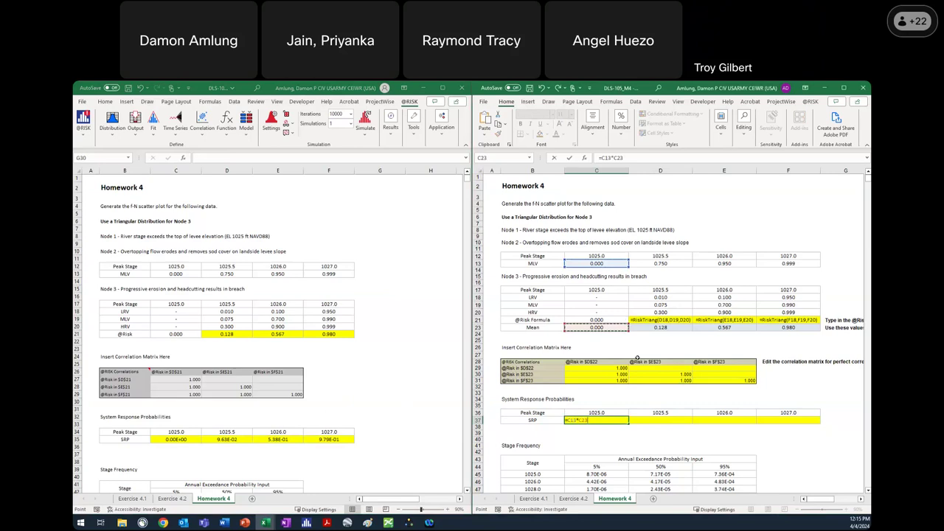
pyautogui.press('Return')
pyautogui.click(601, 420)
pyautogui.moveTo(629, 424); pyautogui.dragTo(817, 425)
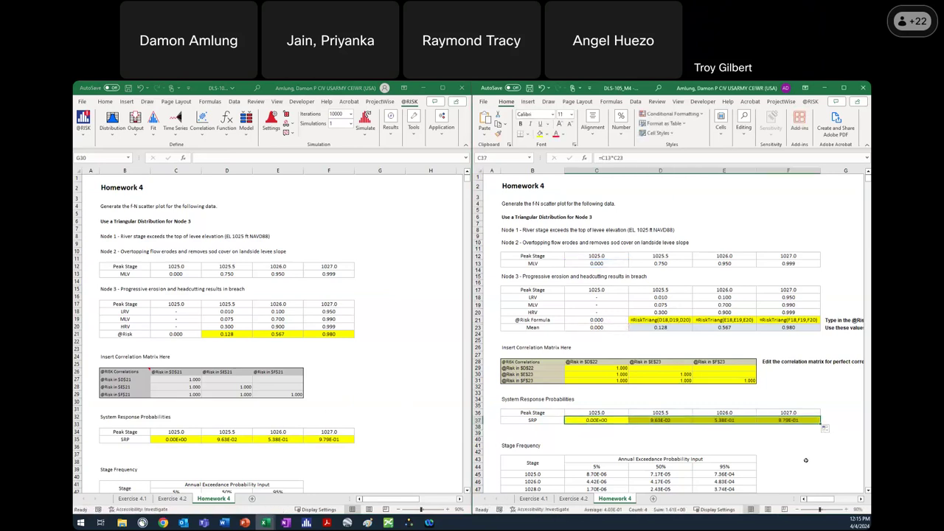
pyautogui.click(807, 461)
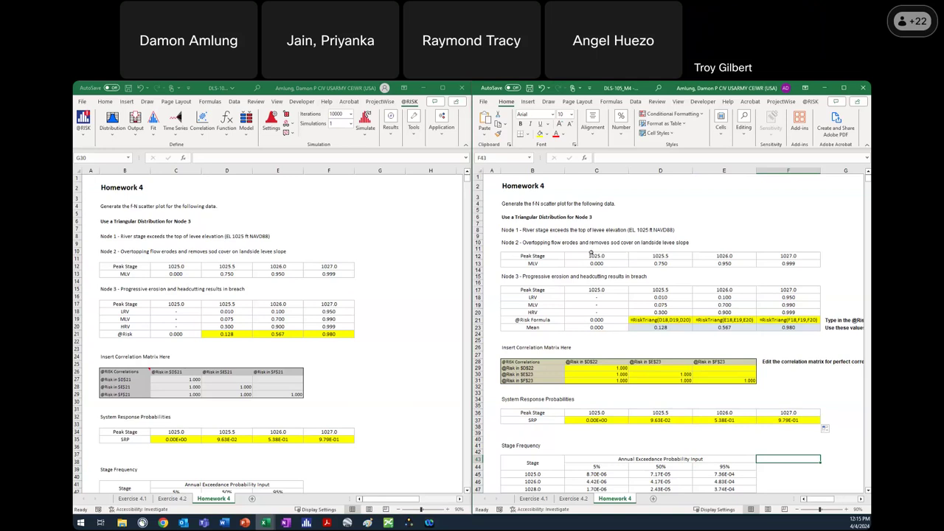
# Step: Examine the Stage Frequency tables, Alt Pert Distribution cells and second correlation matrix area in both workbooks
pyautogui.scroll(-11, 287, 359)
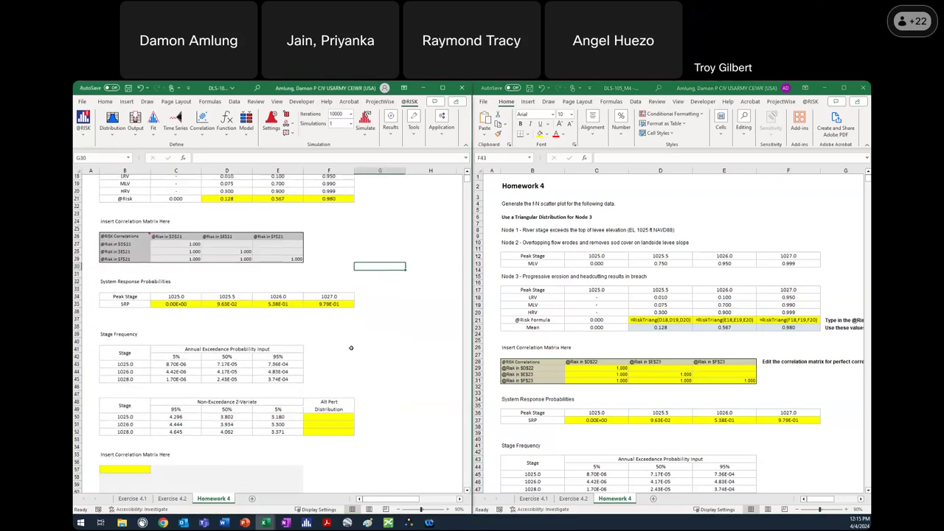
pyautogui.scroll(-1, 349, 345)
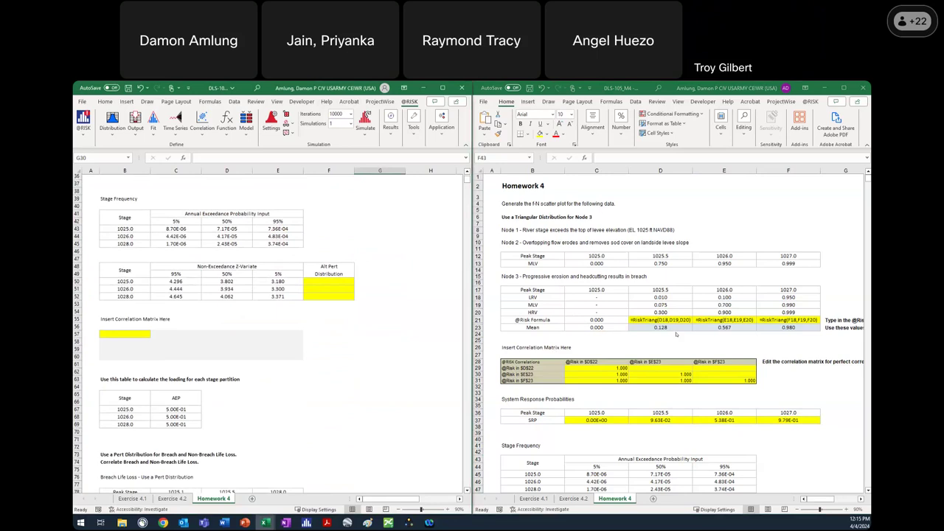
pyautogui.scroll(-5, 781, 376)
pyautogui.scroll(-6, 782, 377)
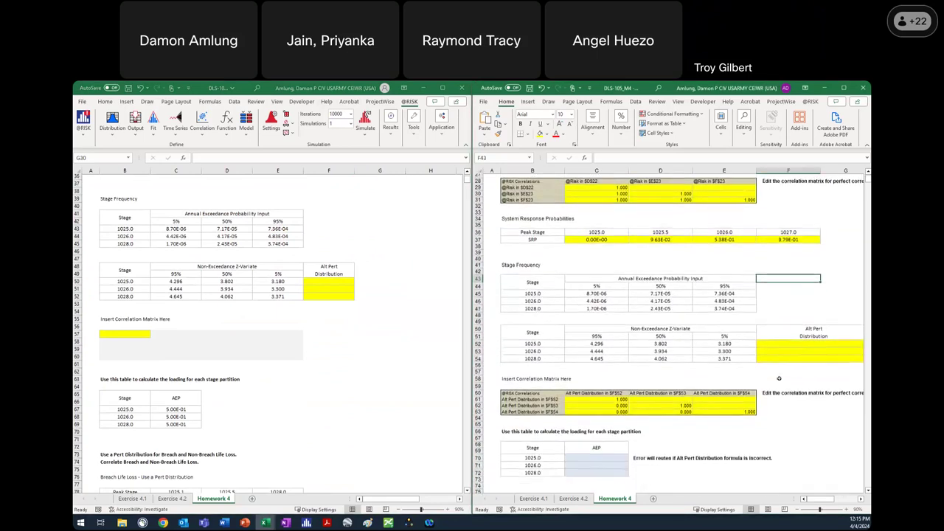
pyautogui.scroll(-2, 779, 377)
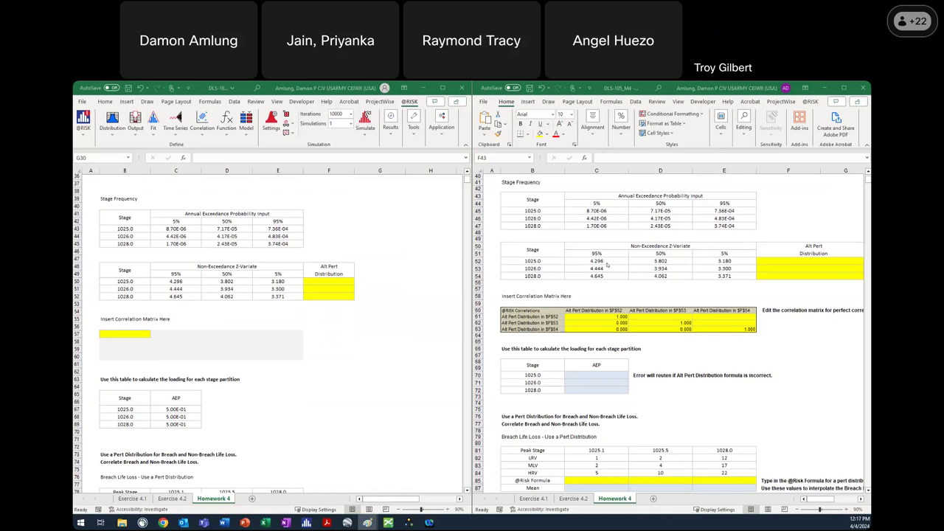
pyautogui.scroll(13, 608, 249)
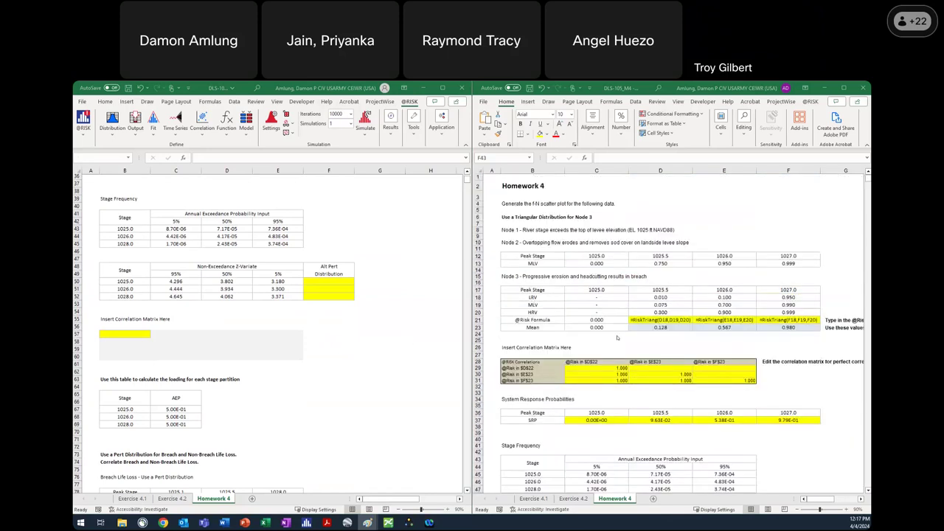
pyautogui.scroll(-6, 618, 337)
pyautogui.scroll(-1, 850, 391)
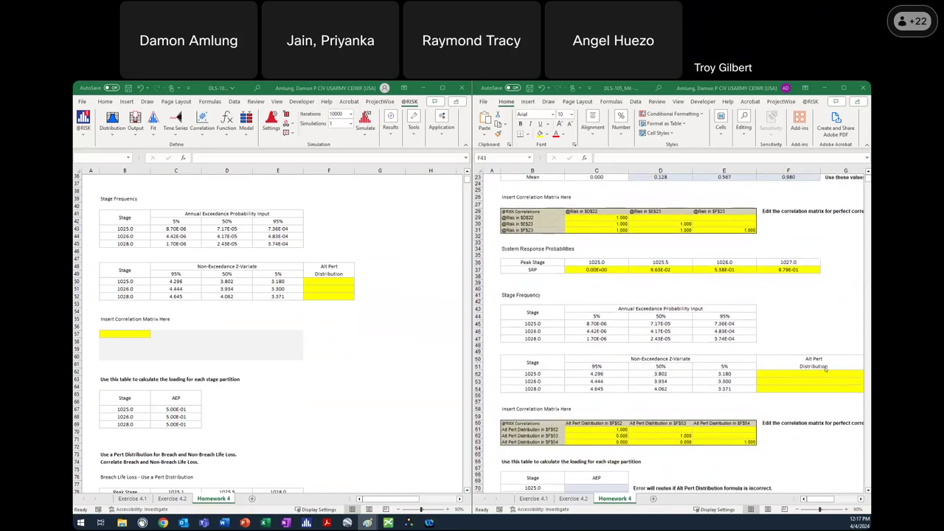
pyautogui.scroll(-3, 826, 369)
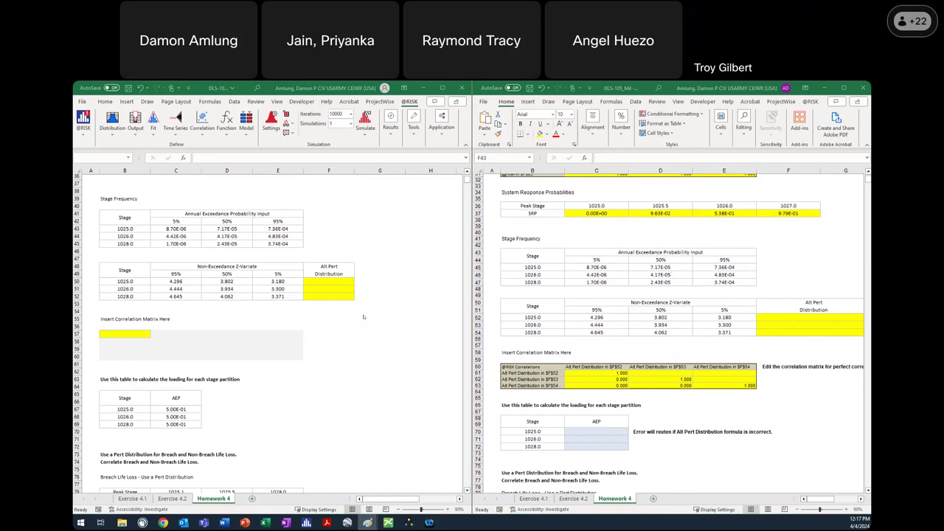
# Step: In the workbook without the Mean row, enter =RiskPertAlt(C49,C50,D49,D50,E49,E50) in F50 as the Alt Pert distribution for stage 1025.0
pyautogui.click(346, 281)
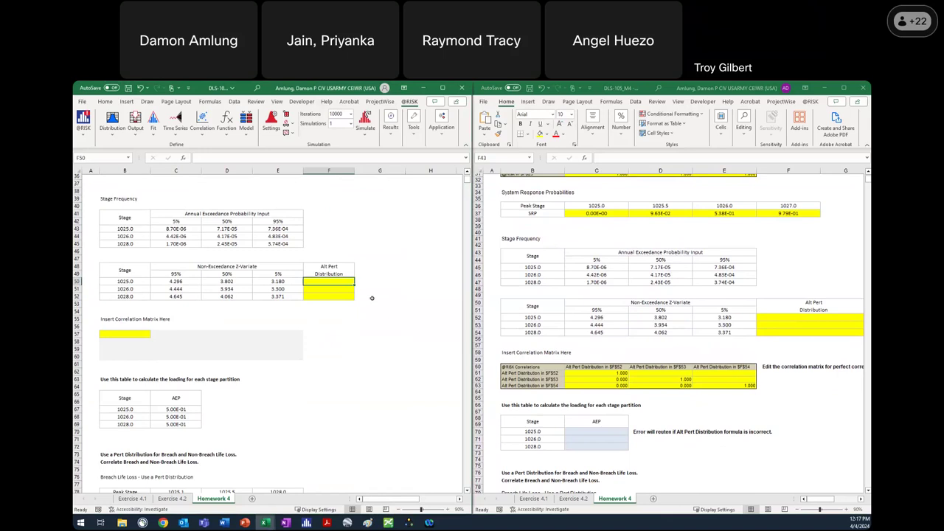
pyautogui.write('=Risk')
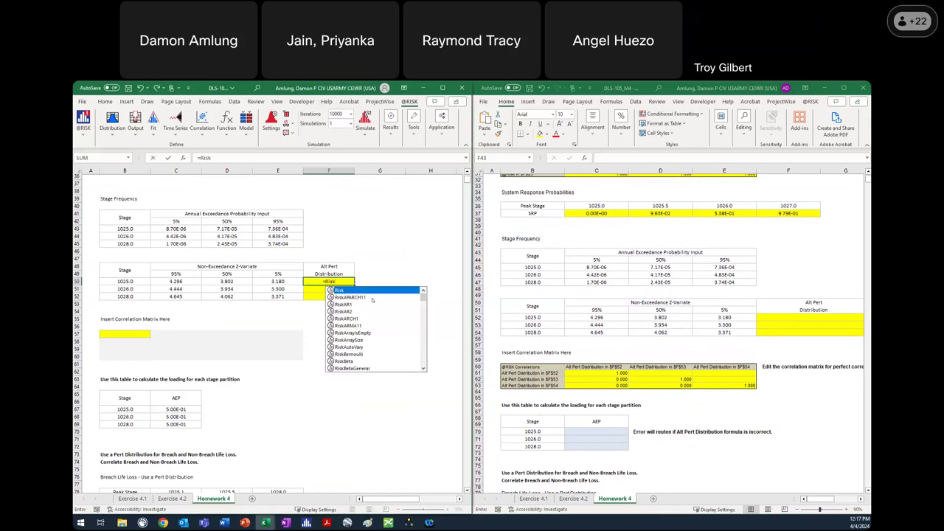
pyautogui.write('Pert')
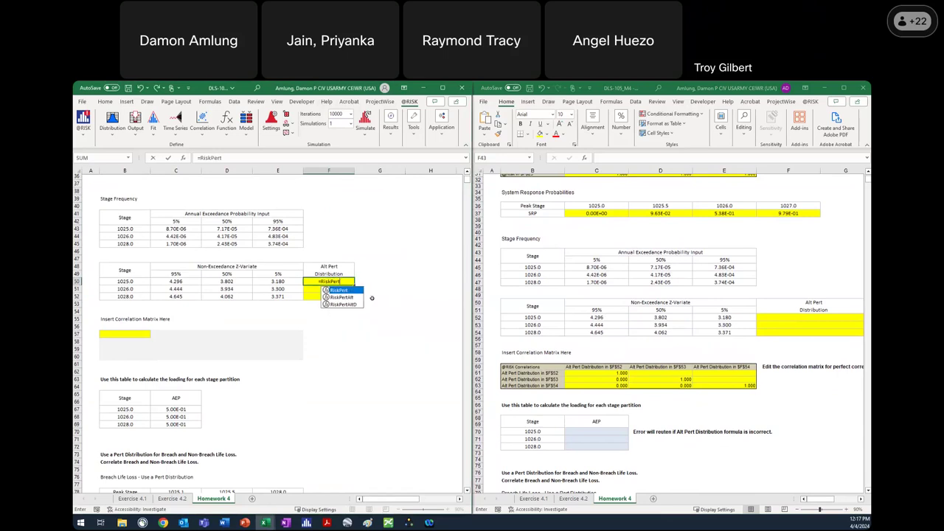
pyautogui.write('Alt')
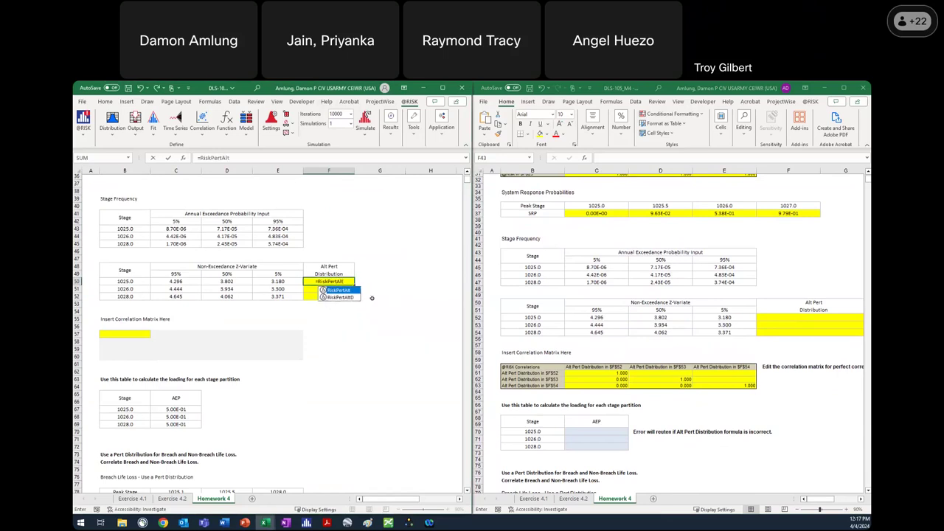
pyautogui.write('(')
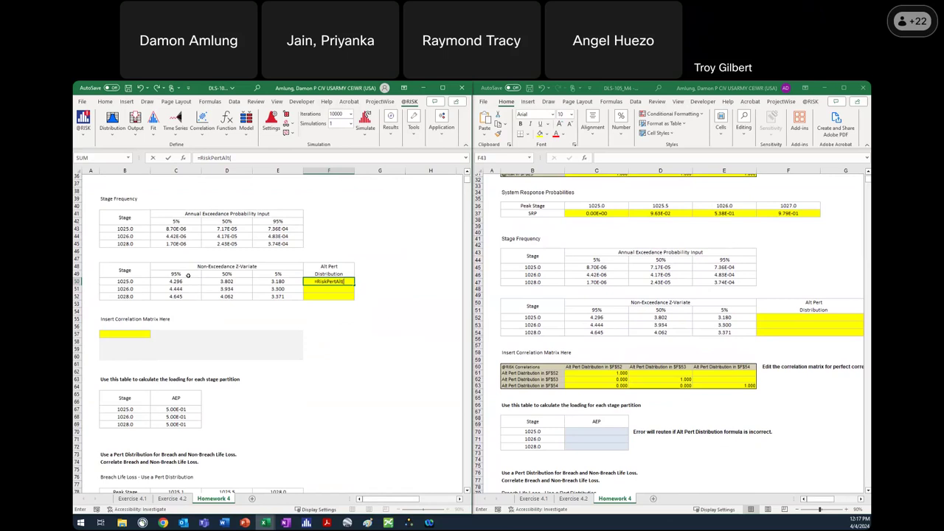
pyautogui.click(189, 275)
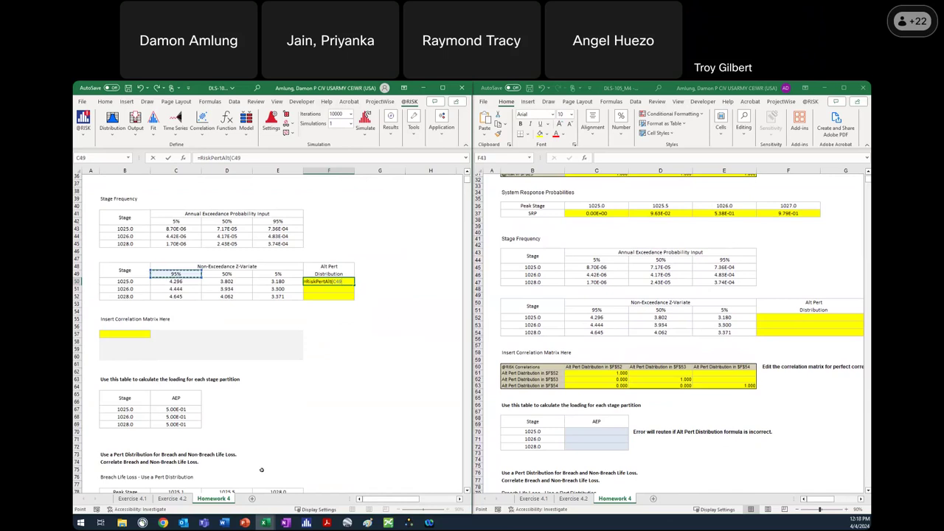
pyautogui.write(',')
pyautogui.click(186, 282)
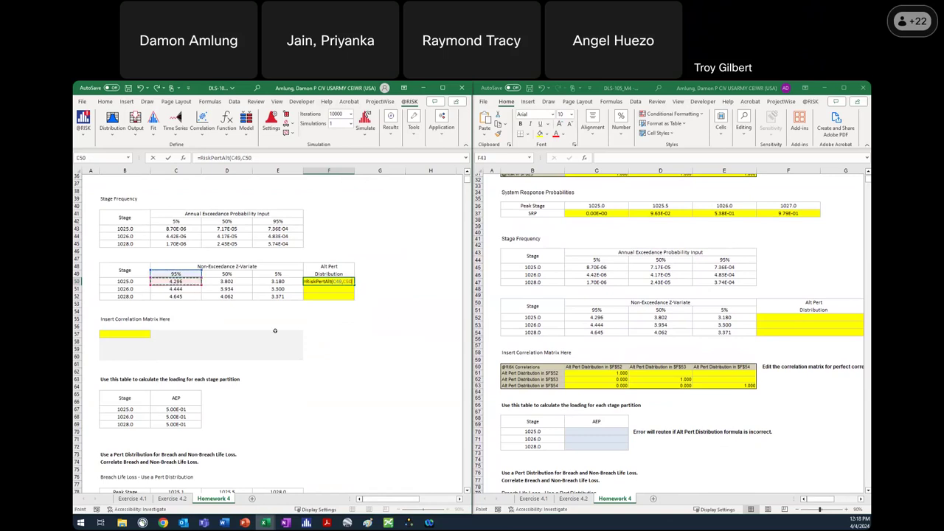
pyautogui.write(',')
pyautogui.click(238, 275)
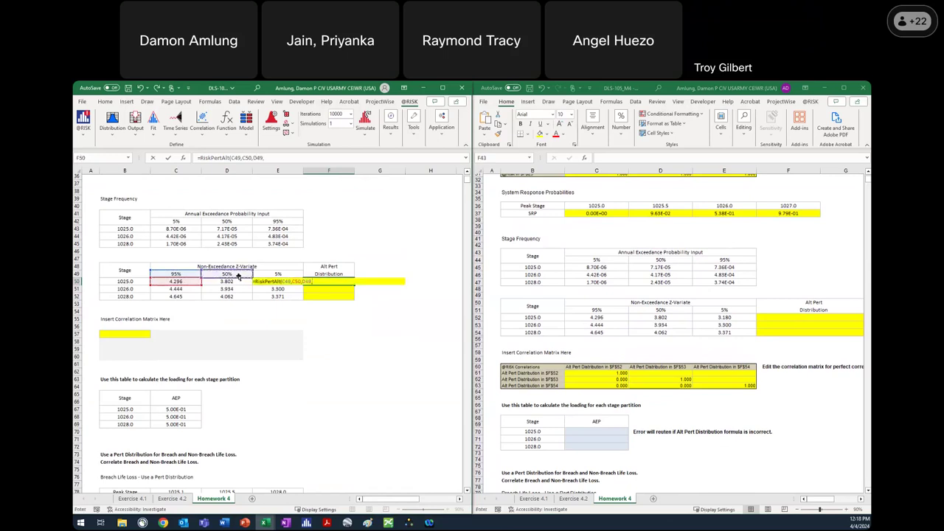
pyautogui.write(',')
pyautogui.click(226, 282)
pyautogui.write(',')
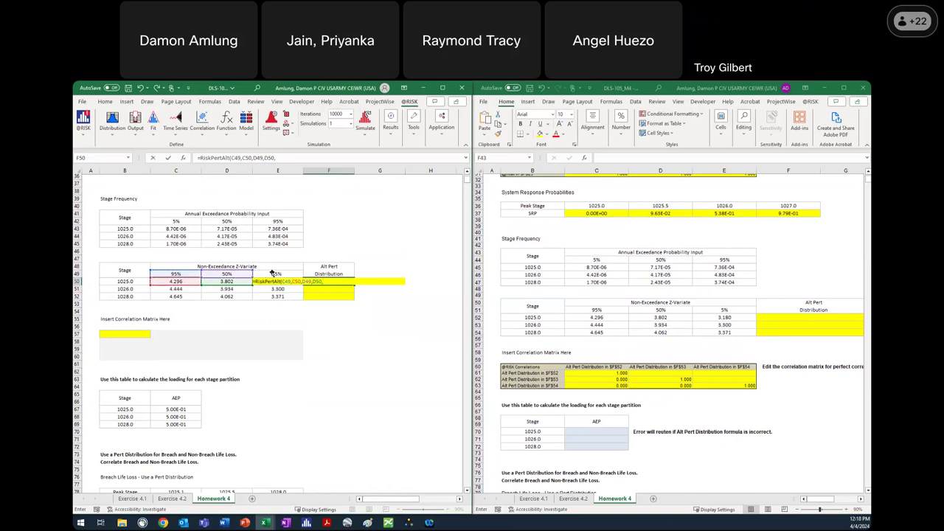
pyautogui.click(271, 272)
pyautogui.write(',')
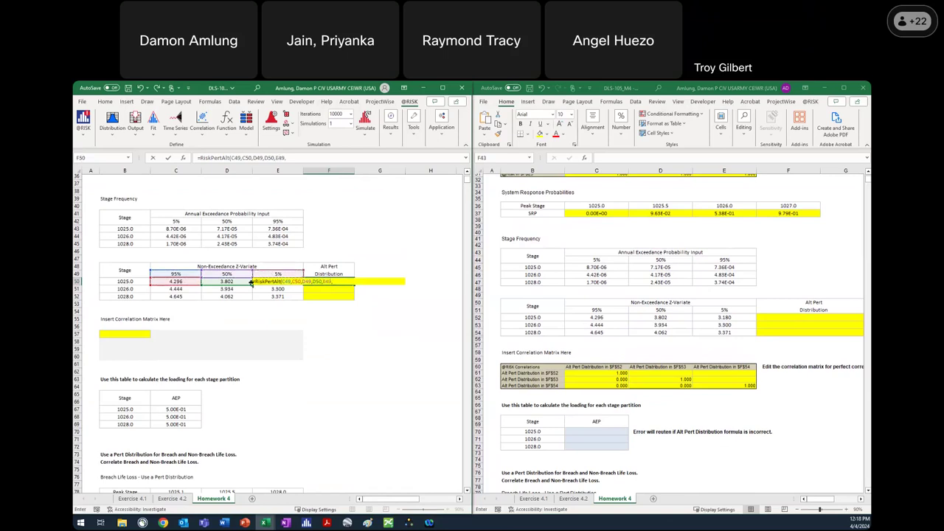
pyautogui.click(261, 288)
pyautogui.press('Up')
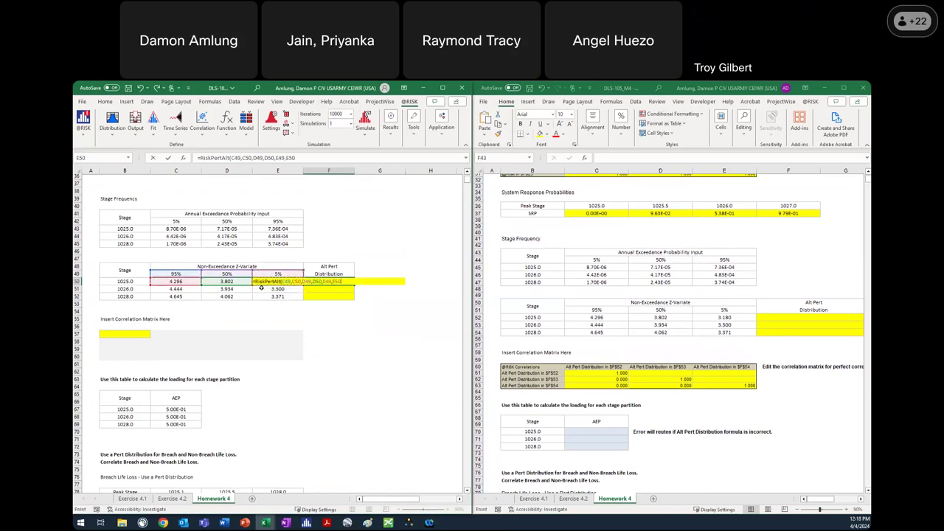
pyautogui.press('Return')
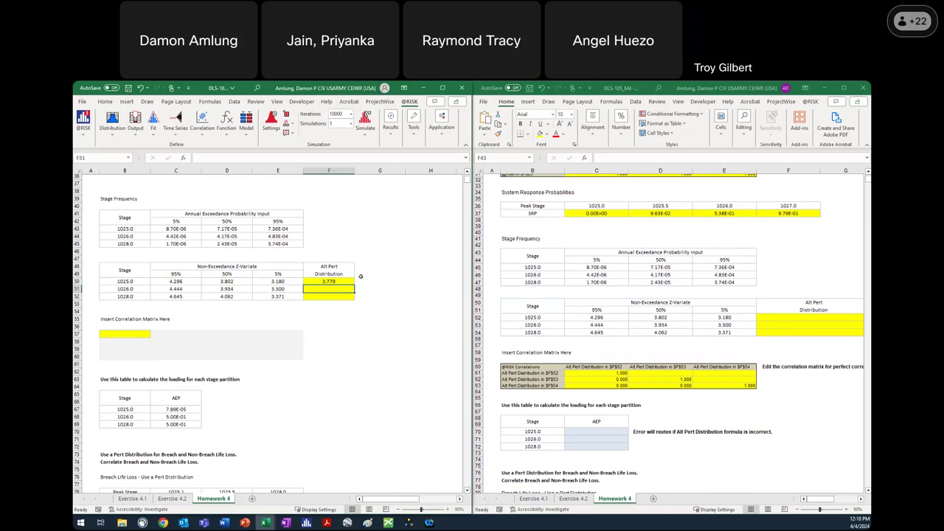
# Step: Try to fill the F50 Alt Pert formula down to F52 with its relative references, and undo the fill
pyautogui.click(339, 282)
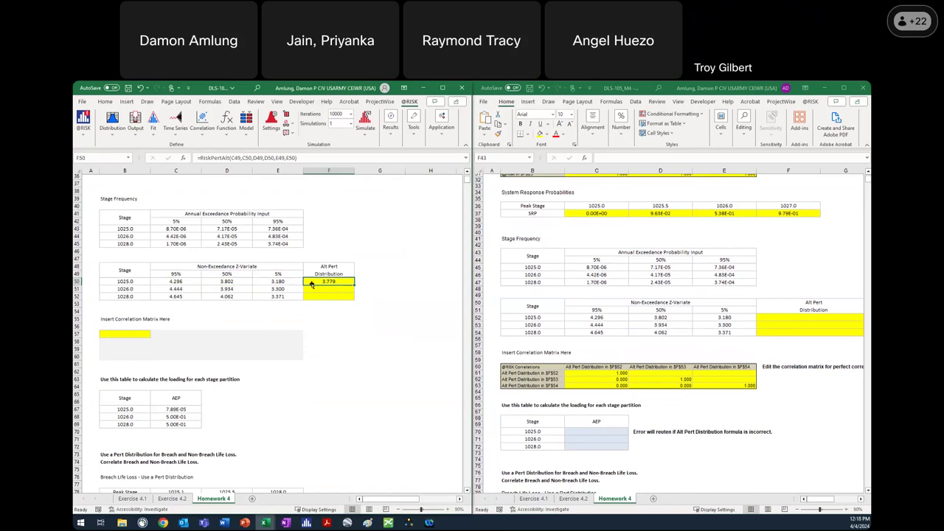
pyautogui.scroll(-1, 311, 284)
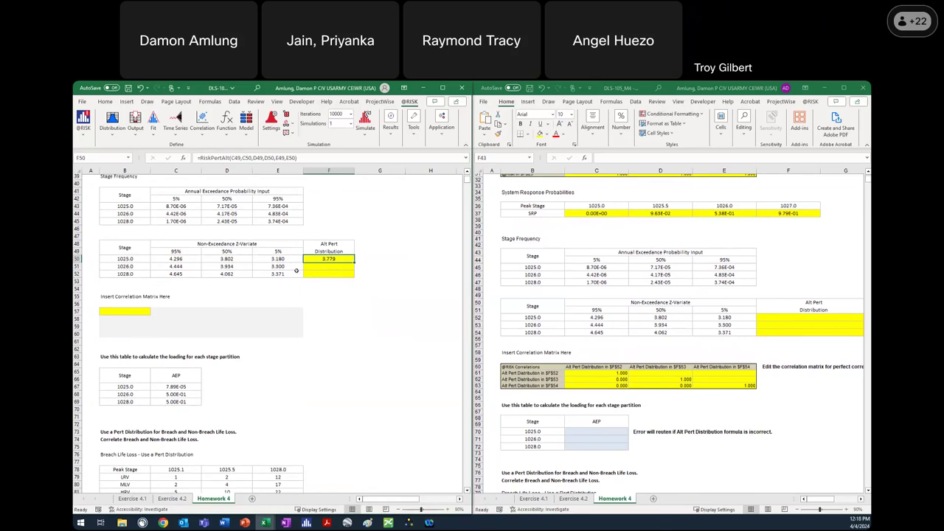
pyautogui.moveTo(354, 263); pyautogui.dragTo(353, 275)
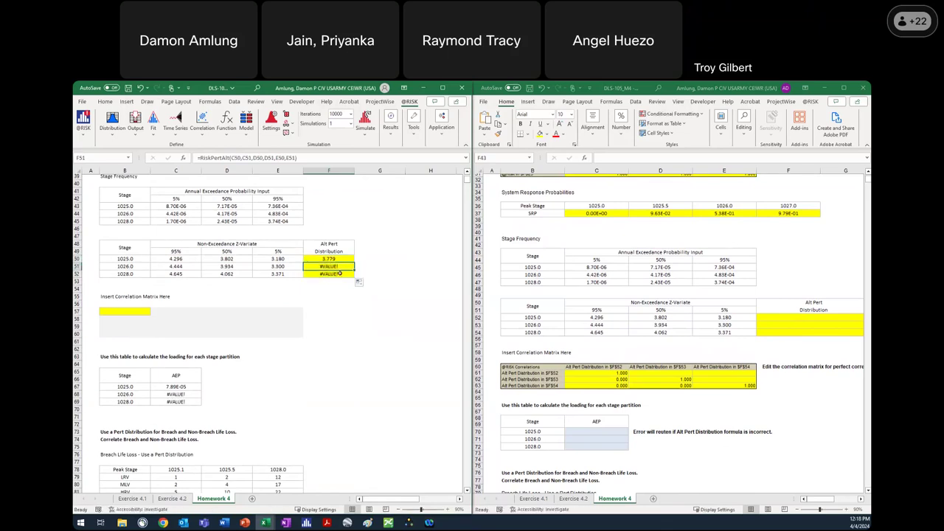
pyautogui.hotkey('ctrl', 'z')
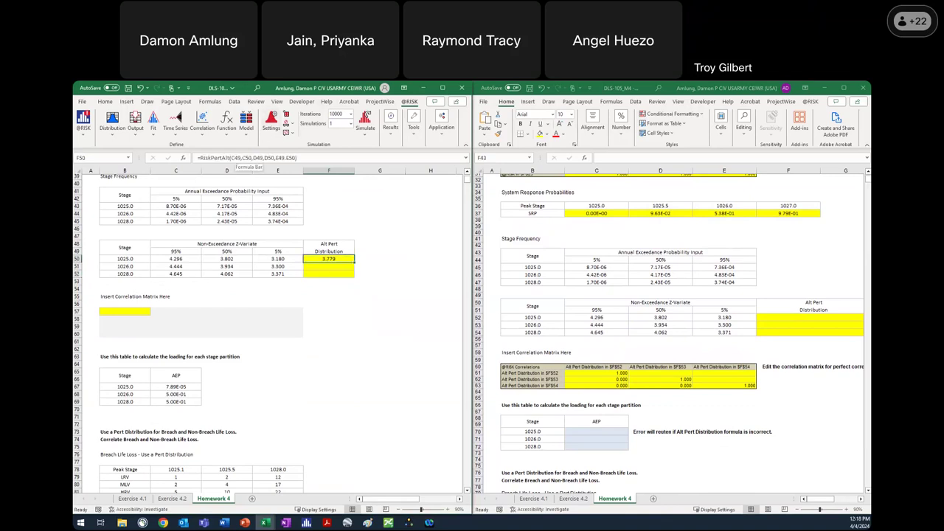
# Step: Make the percentile header references in the F50 formula absolute, giving =RiskPertAlt($C$49,C50,$D$49,D50,$E$49,E50)
pyautogui.click(238, 157)
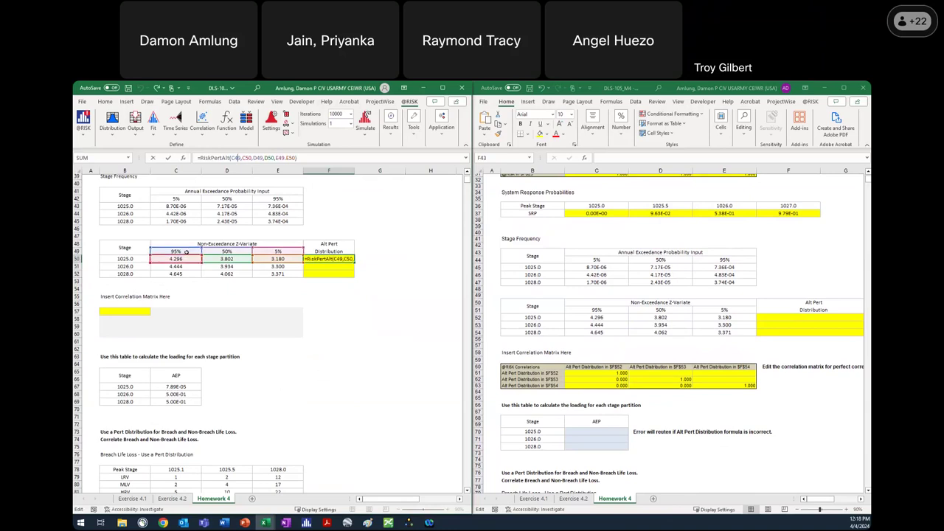
pyautogui.press('F4')
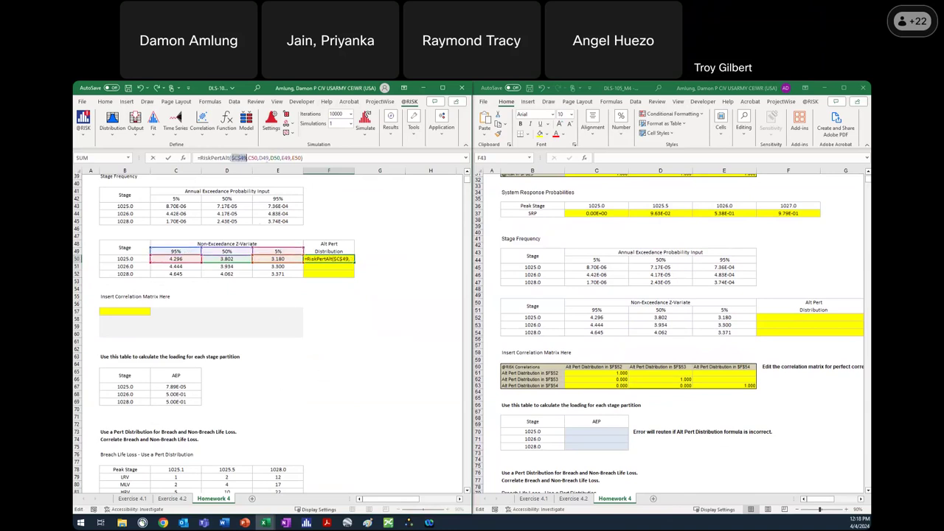
pyautogui.press('Right')
pyautogui.press('Right')
pyautogui.press('Right')
pyautogui.press('Right')
pyautogui.press('Right')
pyautogui.press('Right')
pyautogui.press('F4')
pyautogui.press('Right')
pyautogui.press('Right')
pyautogui.press('Right')
pyautogui.press('Right')
pyautogui.press('Right')
pyautogui.press('Right')
pyautogui.press('Right')
pyautogui.press('Right')
pyautogui.press('F4')
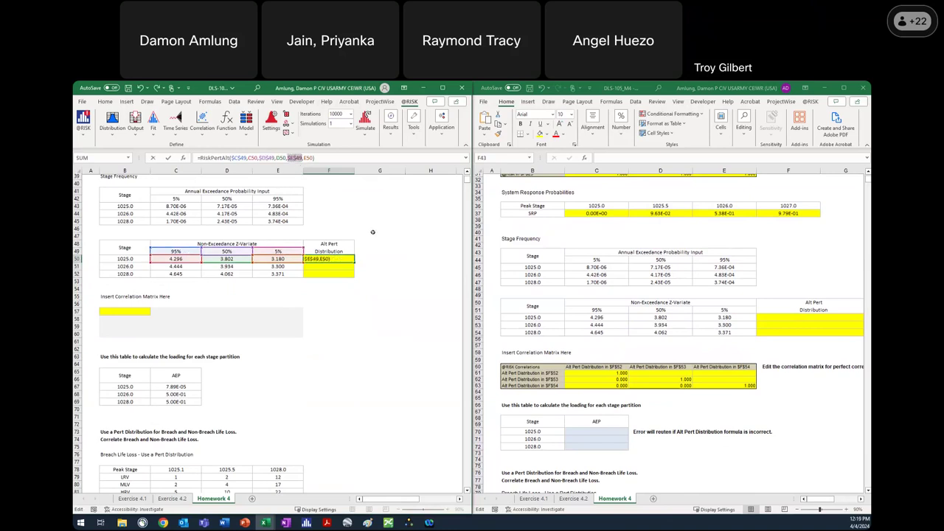
pyautogui.press('Return')
# Step: Fill the F50 Alt Pert formula down to F52 for stages 1026.0 and 1028.0
pyautogui.click(328, 259)
pyautogui.moveTo(354, 263); pyautogui.dragTo(357, 280)
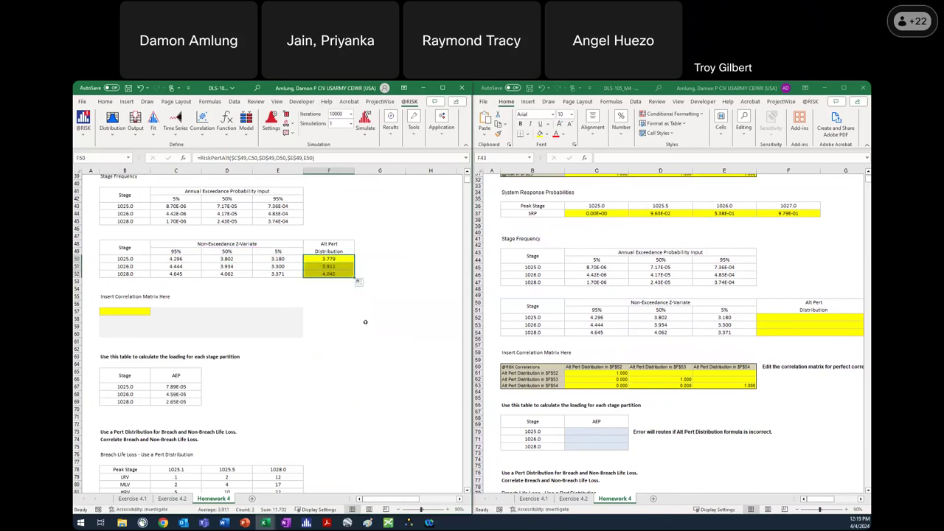
pyautogui.click(364, 320)
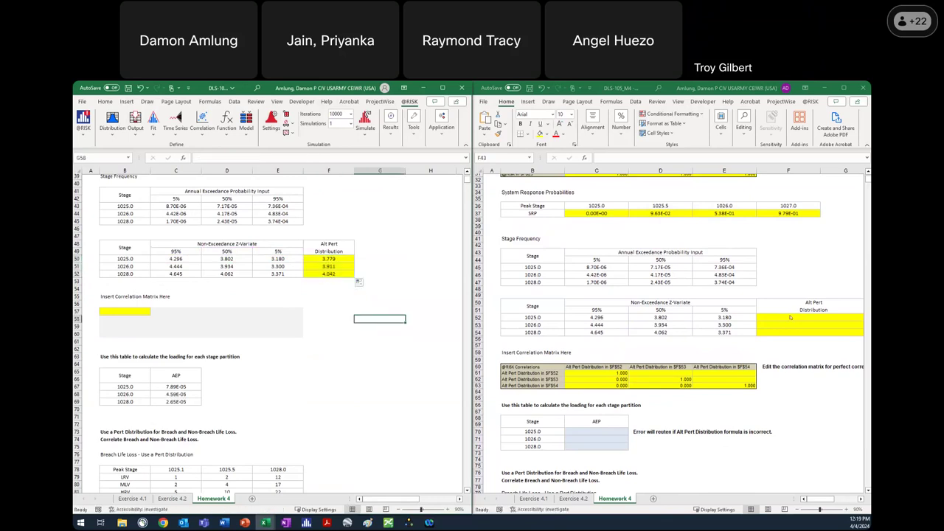
# Step: In the workbook with the Mean row, enter =RiskPertAlt(C51,C52,D51,D52,E51,E52) in F52 for stage 1025.0
pyautogui.click(791, 307)
pyautogui.click(792, 317)
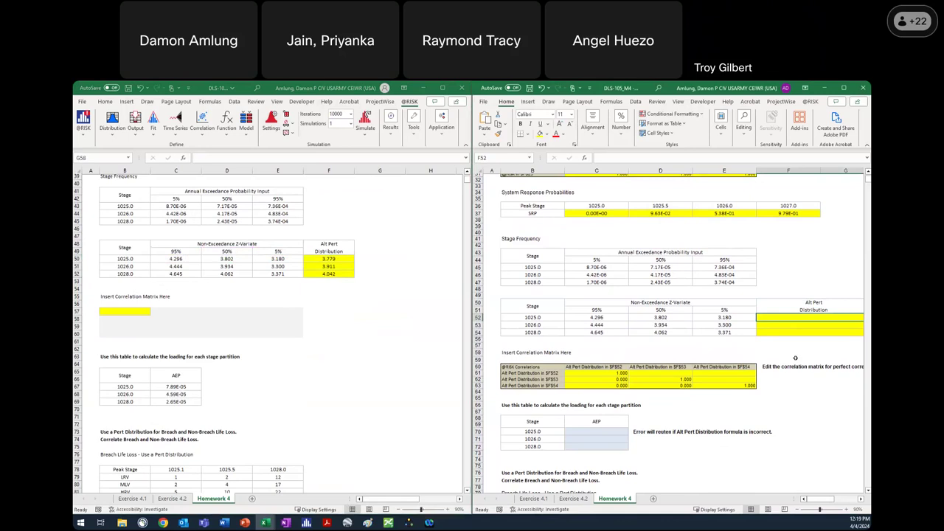
pyautogui.write('=')
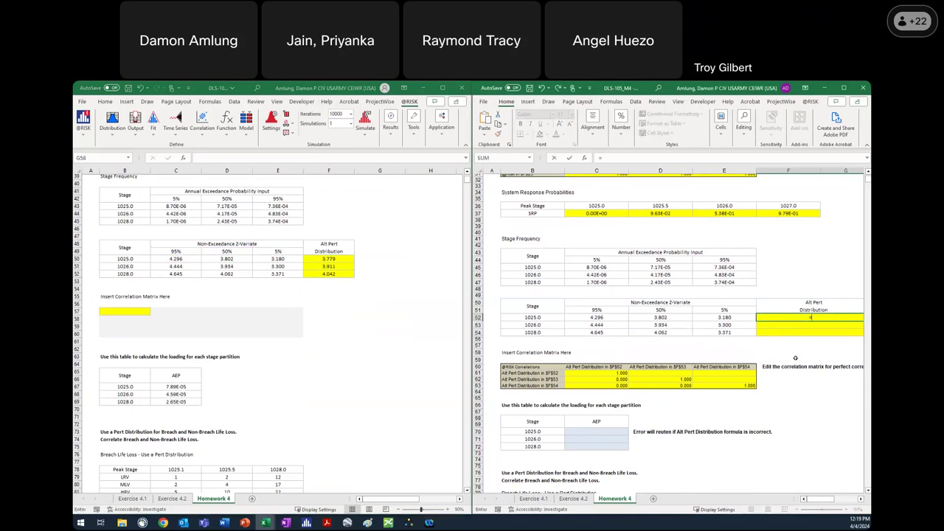
pyautogui.write('RiskPert(')
pyautogui.press('BackSpace')
pyautogui.press('Down')
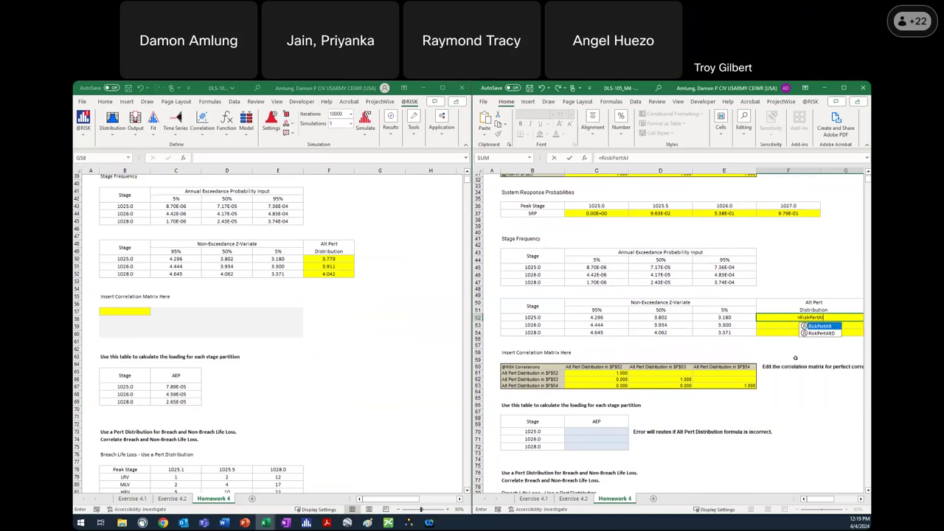
pyautogui.press('Tab')
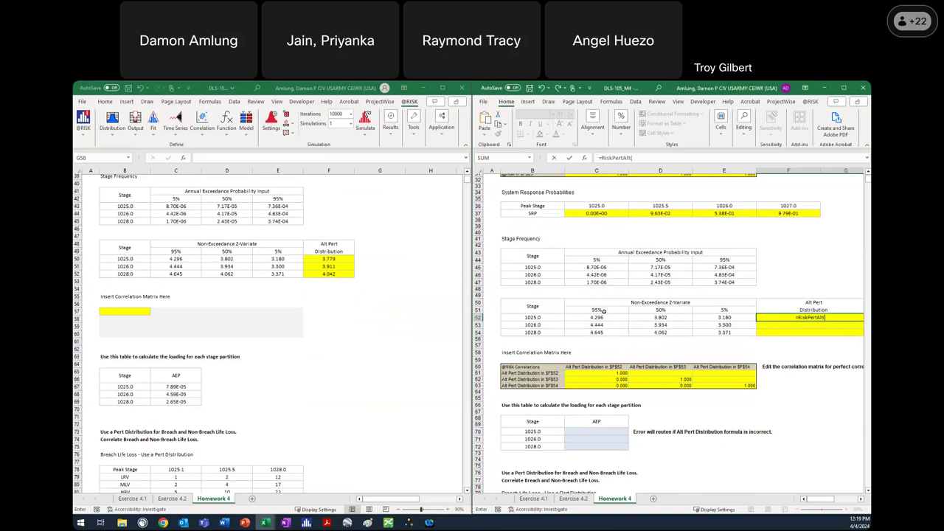
pyautogui.click(604, 311)
pyautogui.write(',')
pyautogui.click(608, 319)
pyautogui.write(',')
pyautogui.click(661, 310)
pyautogui.write(',')
pyautogui.click(661, 318)
pyautogui.write(',')
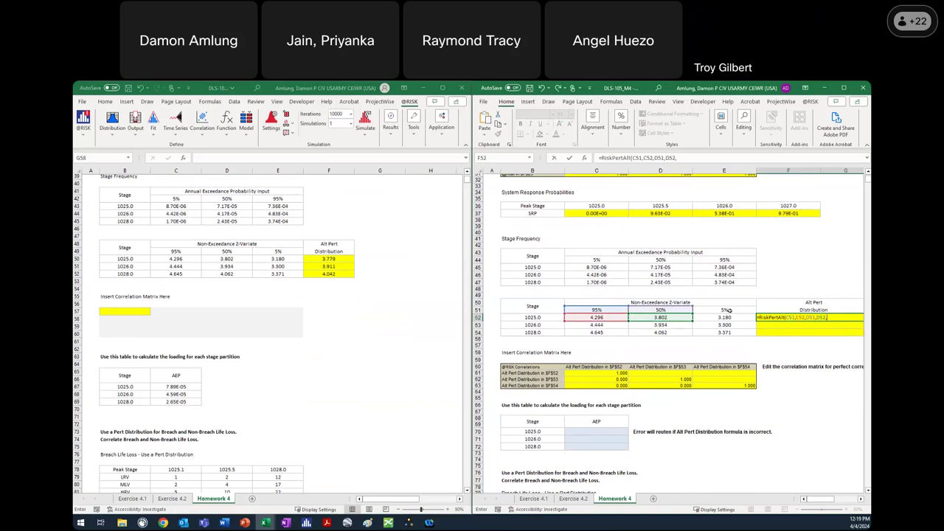
pyautogui.click(728, 311)
pyautogui.write(',')
pyautogui.click(731, 318)
pyautogui.write(')')
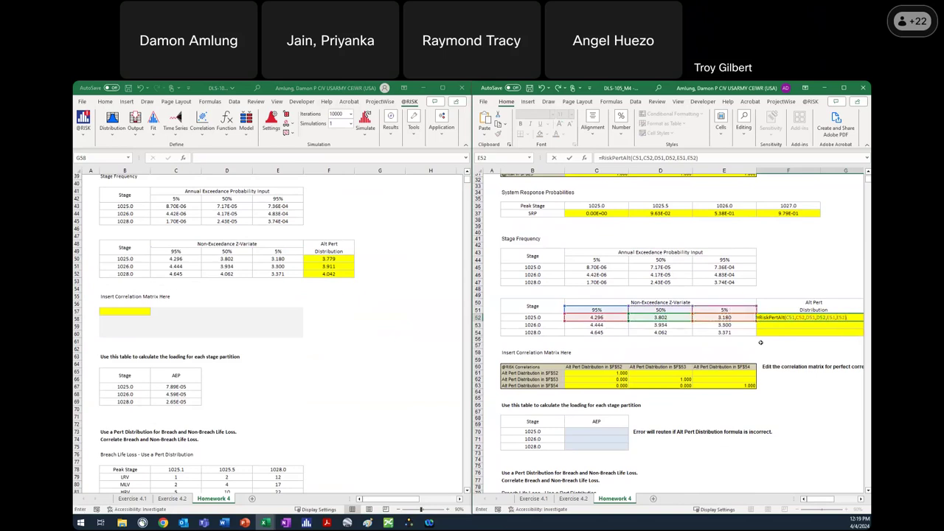
pyautogui.press('Return')
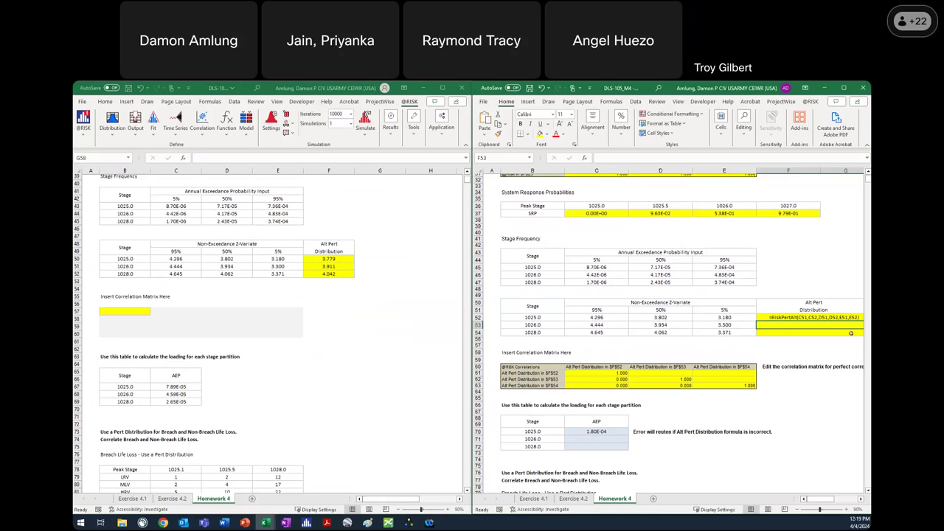
# Step: Enter =RiskPertAlt(C51,C53,D51,D53,E51,E53) in F53 as the Alt Pert distribution for stage 1026.0
pyautogui.write('=')
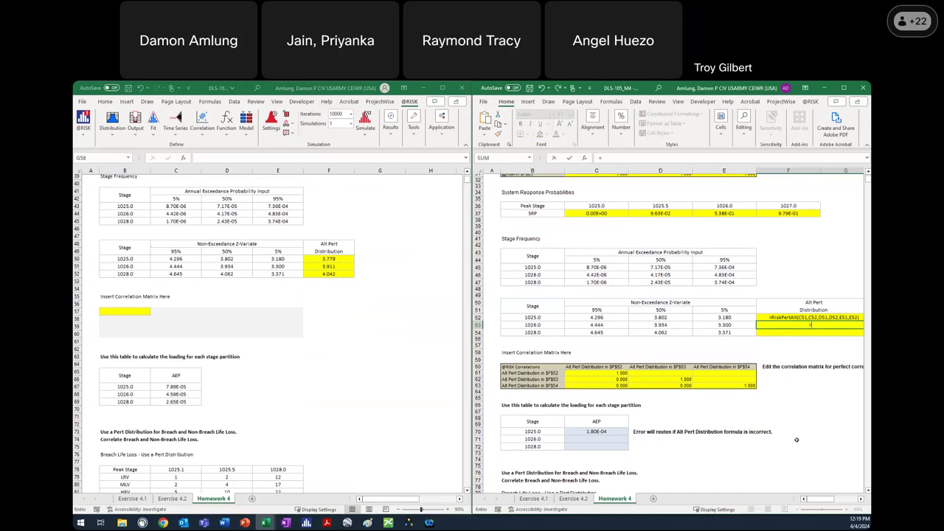
pyautogui.write('Riskper')
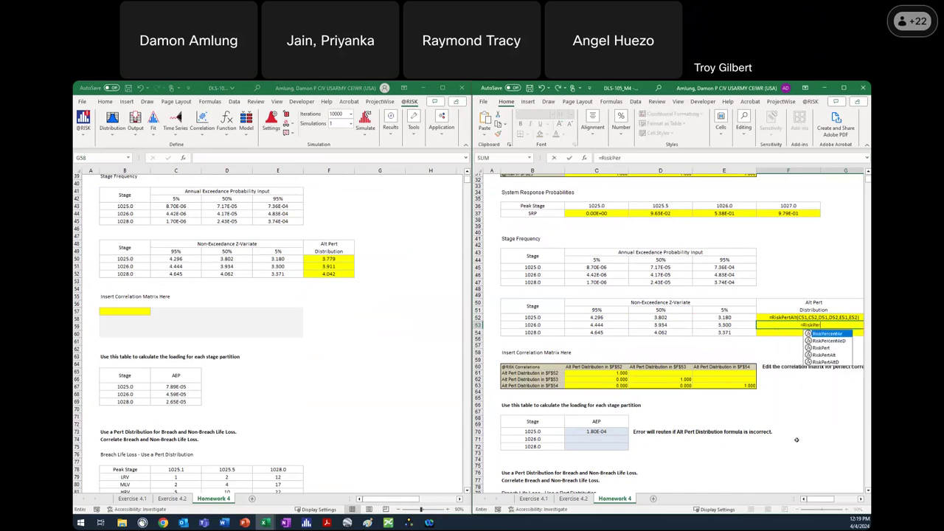
pyautogui.write('tAlt(')
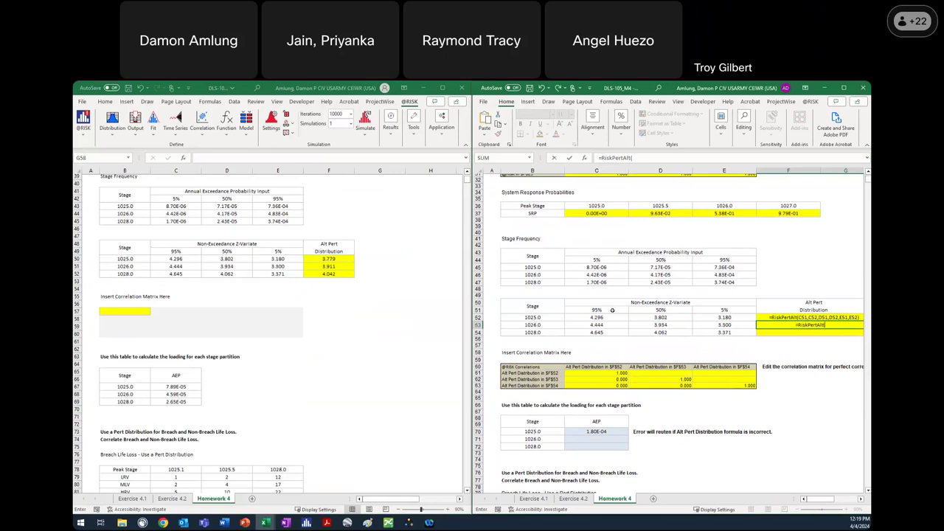
pyautogui.click(609, 310)
pyautogui.write(',')
pyautogui.click(611, 326)
pyautogui.write(',')
pyautogui.click(666, 310)
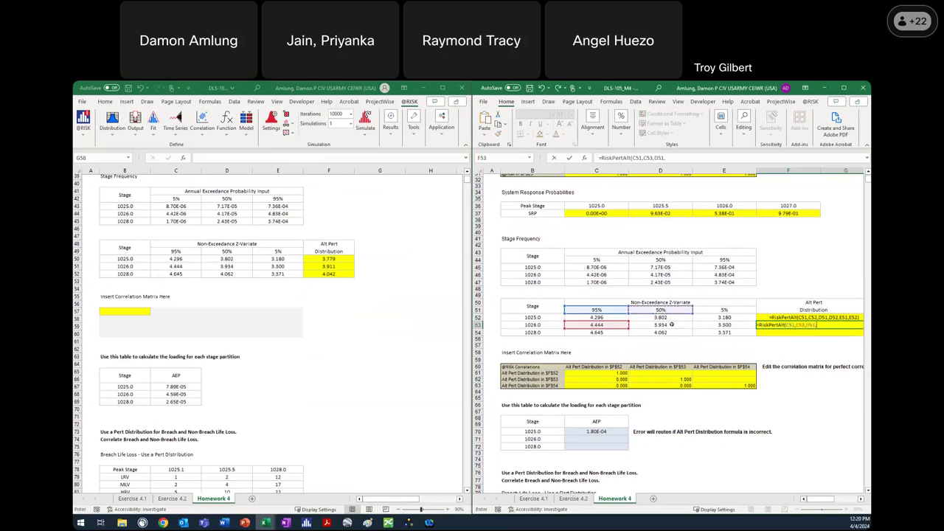
pyautogui.write(',')
pyautogui.click(670, 324)
pyautogui.write(',')
pyautogui.click(725, 310)
pyautogui.write(',')
pyautogui.click(726, 325)
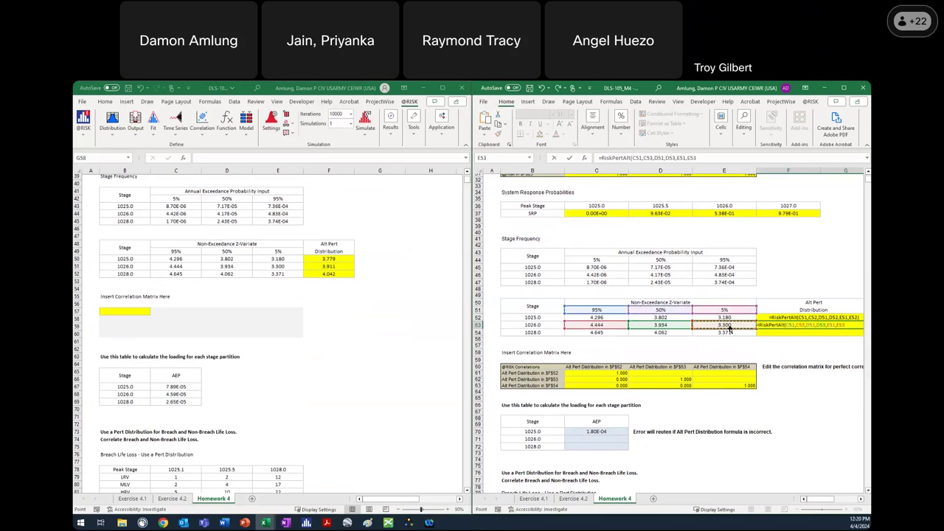
pyautogui.write(')')
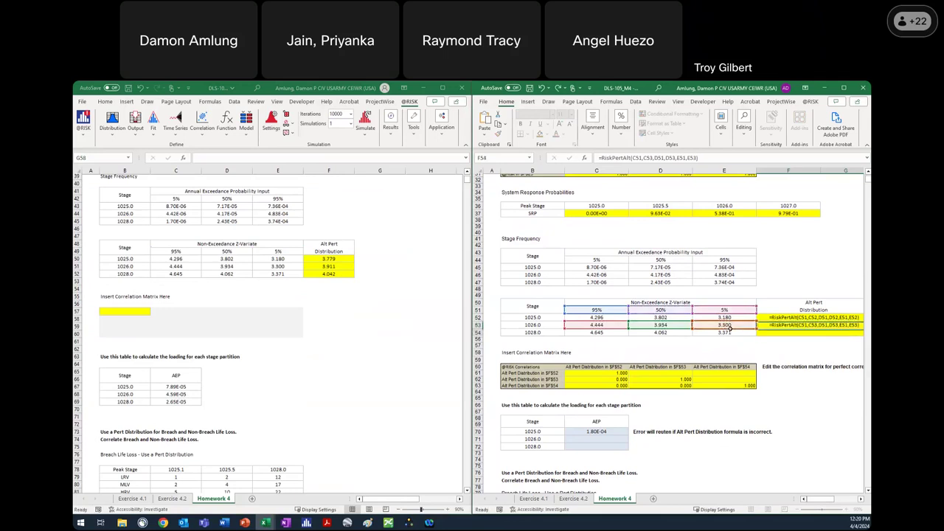
pyautogui.press('Return')
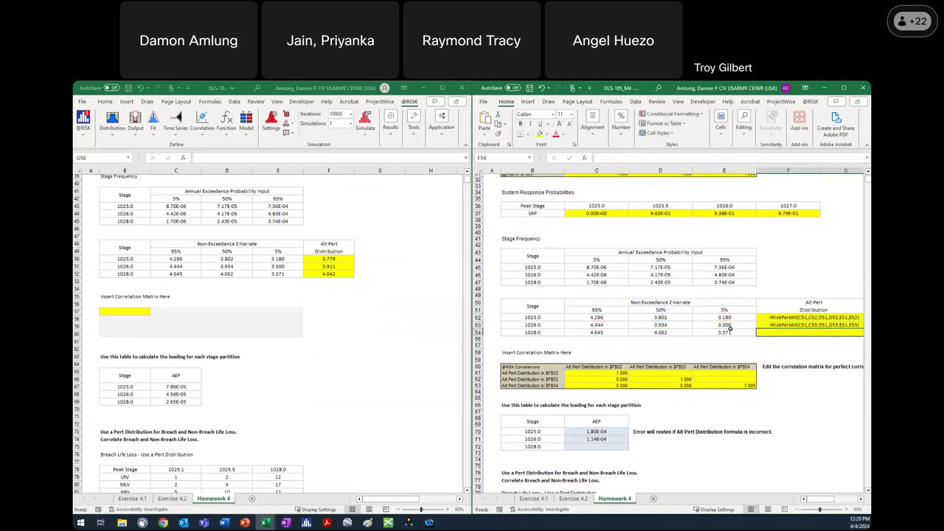
# Step: Enter =RiskPertAlt(C51,C54,D51,D54,E51,E54) in F54 as the Alt Pert distribution for stage 1028.0
pyautogui.write('=RiskPertAlt(')
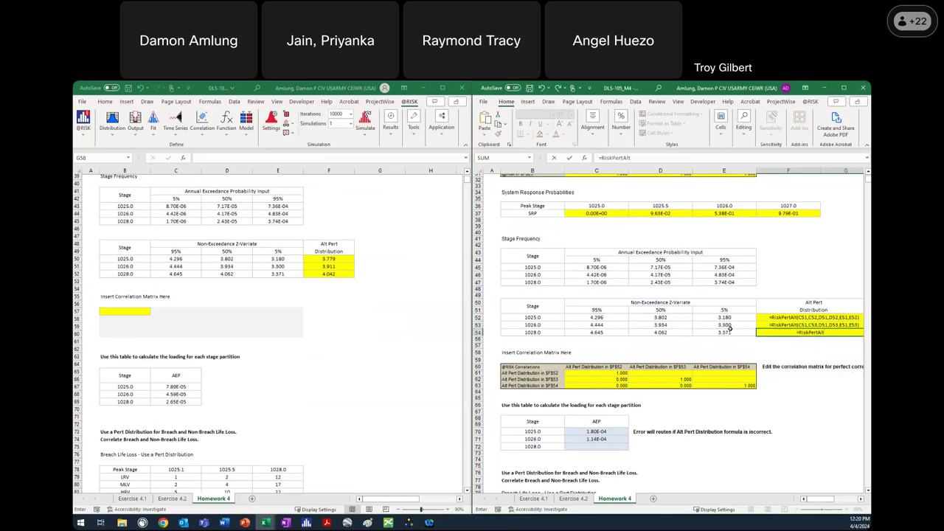
pyautogui.click(609, 311)
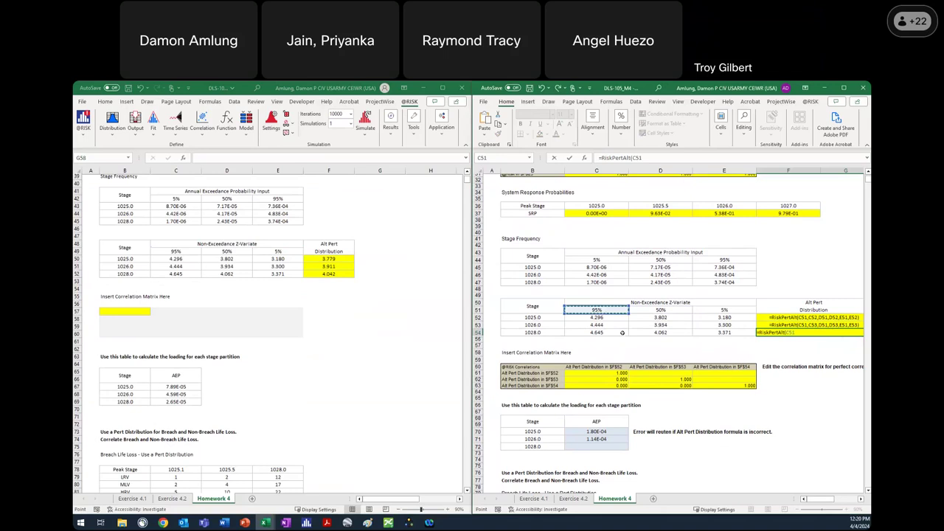
pyautogui.write(',')
pyautogui.click(605, 332)
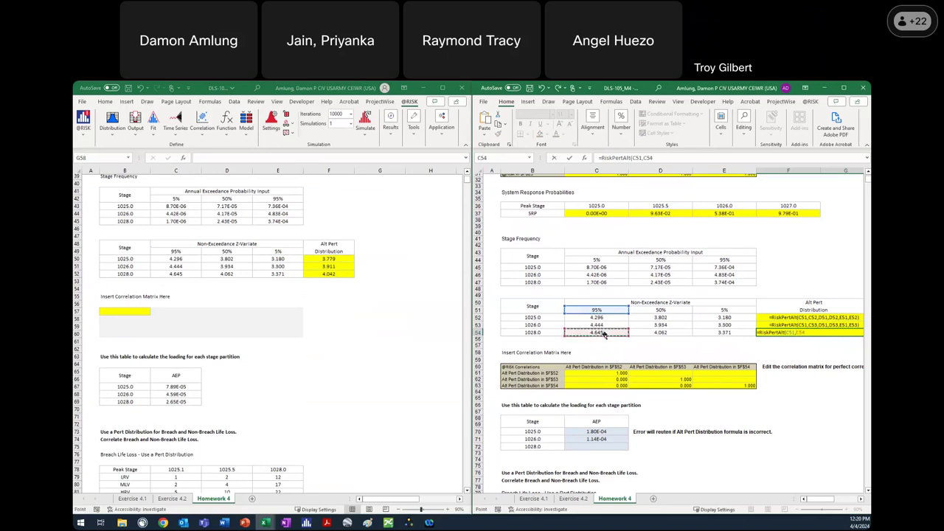
pyautogui.write(',')
pyautogui.click(677, 311)
pyautogui.write(',')
pyautogui.click(670, 332)
pyautogui.write(',')
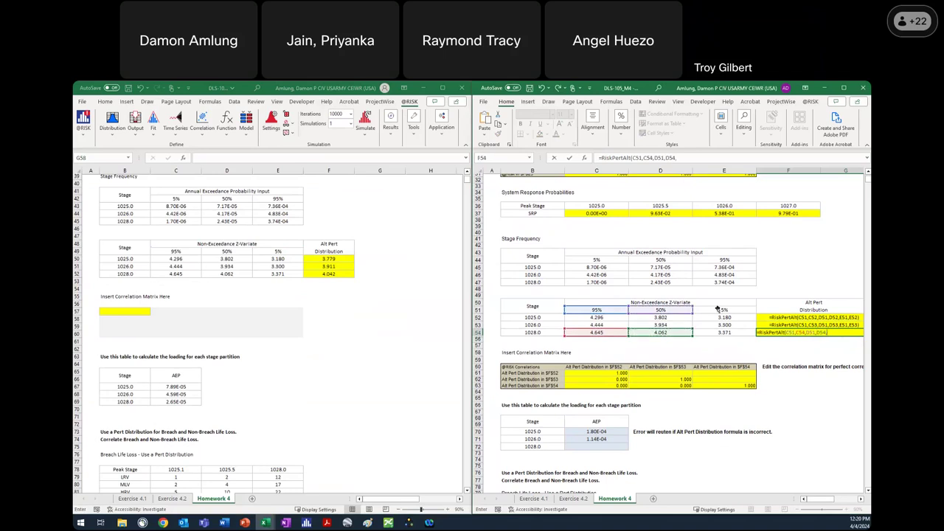
pyautogui.click(719, 309)
pyautogui.write(',')
pyautogui.click(727, 333)
pyautogui.write(')')
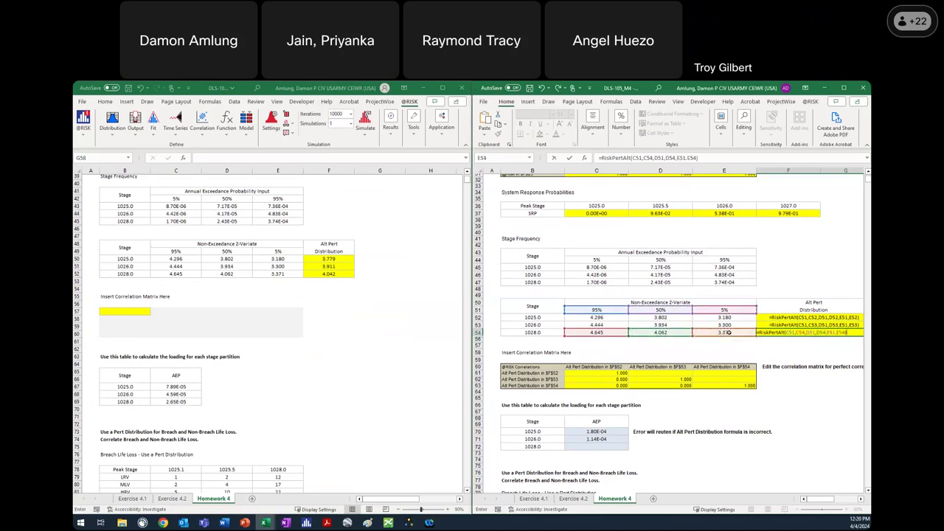
pyautogui.press('Return')
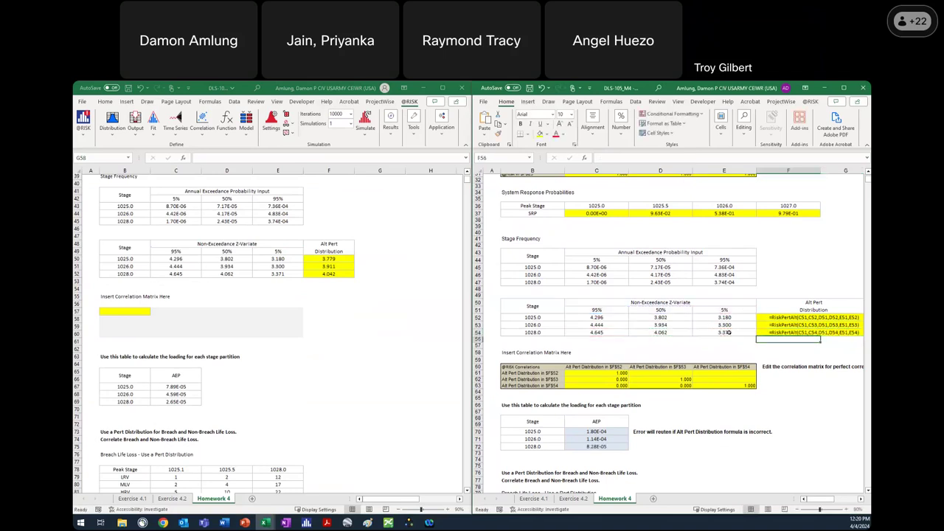
pyautogui.click(380, 318)
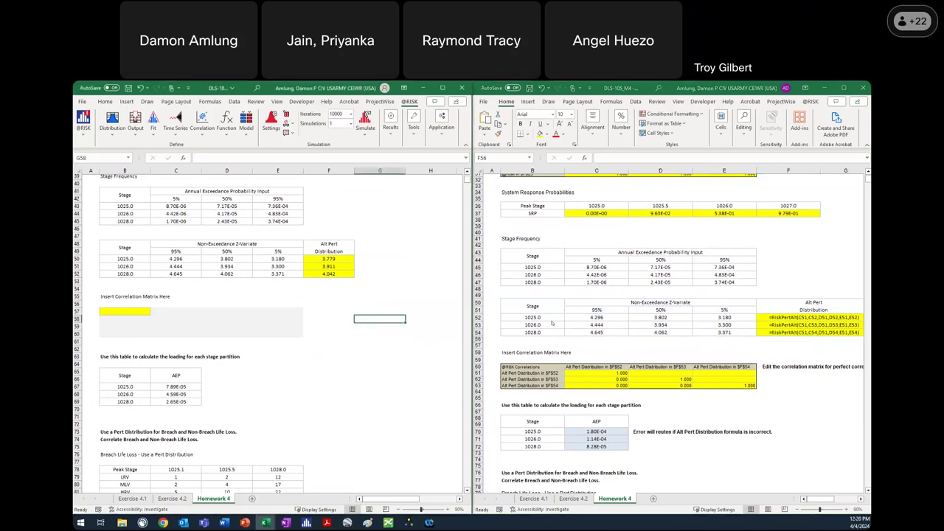
pyautogui.scroll(-3, 379, 318)
pyautogui.scroll(2, 380, 309)
pyautogui.scroll(2, 281, 332)
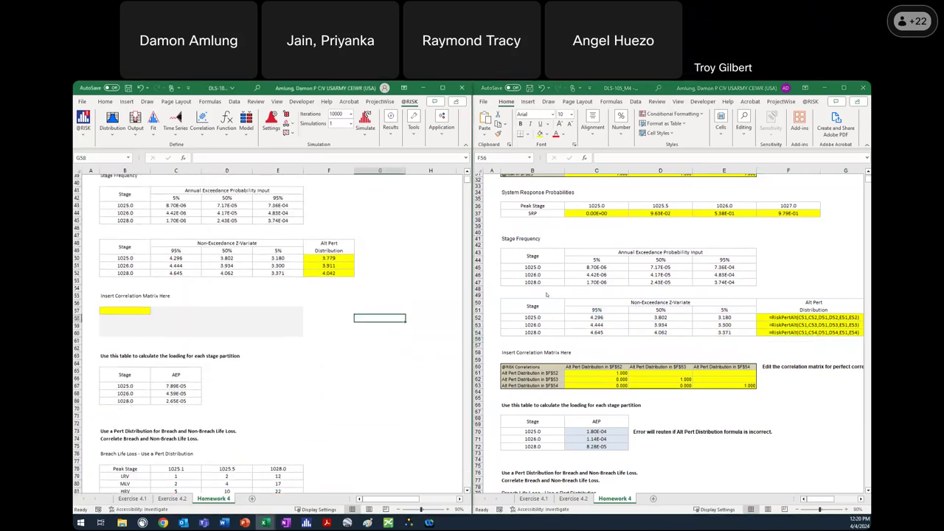
pyautogui.scroll(-1, 590, 289)
pyautogui.scroll(-1, 590, 289)
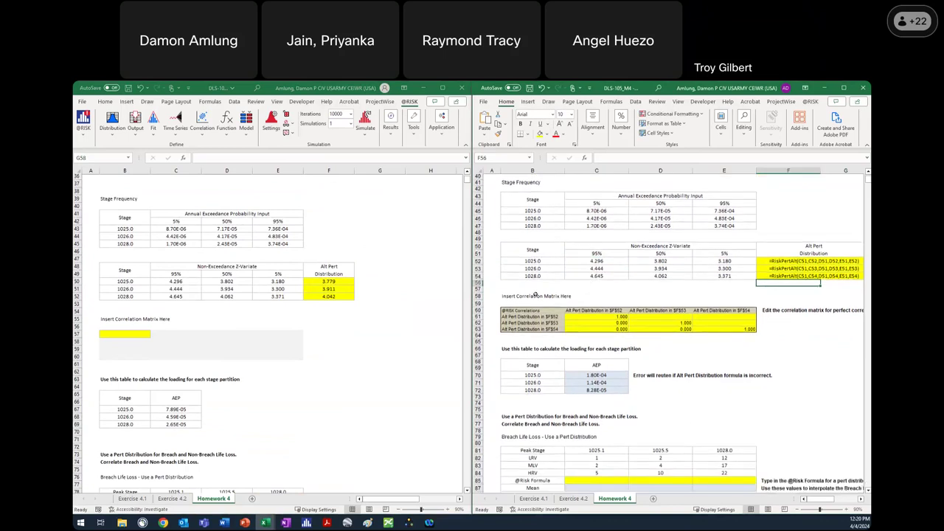
pyautogui.click(251, 331)
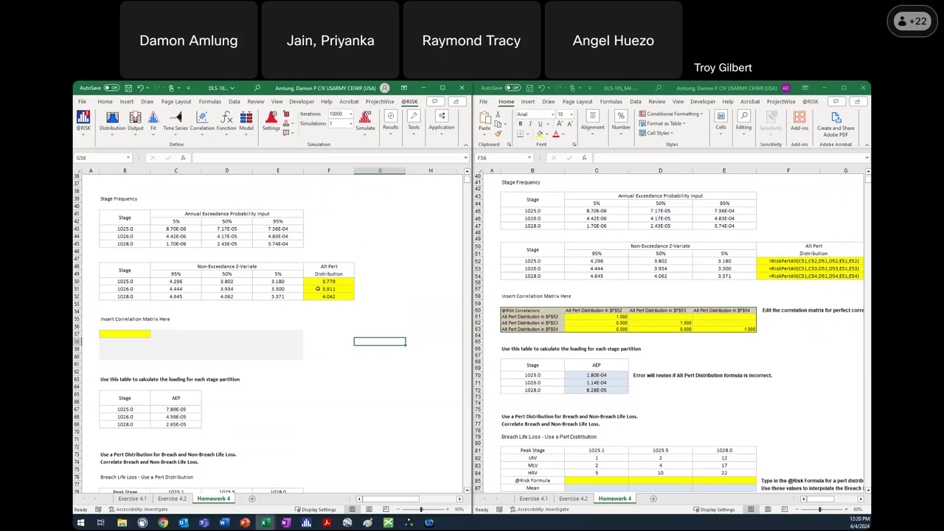
pyautogui.moveTo(344, 283); pyautogui.dragTo(344, 296)
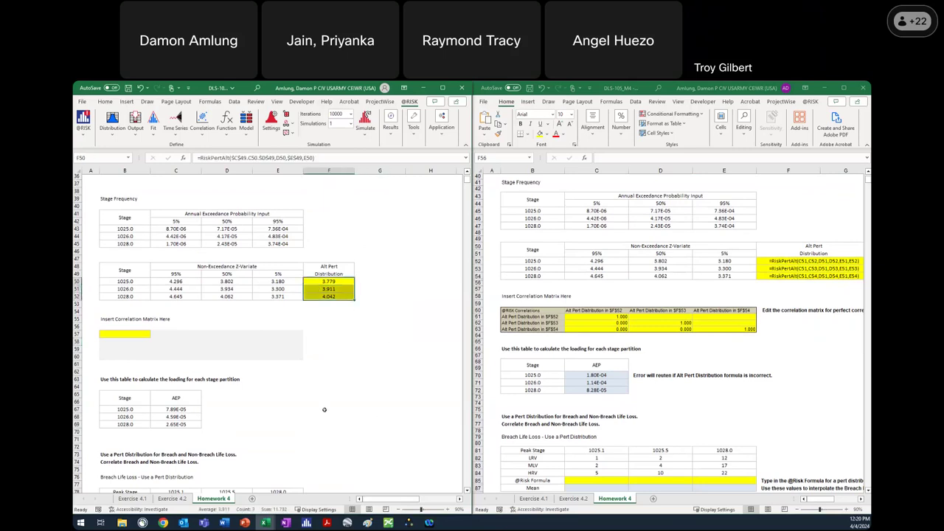
pyautogui.click(203, 131)
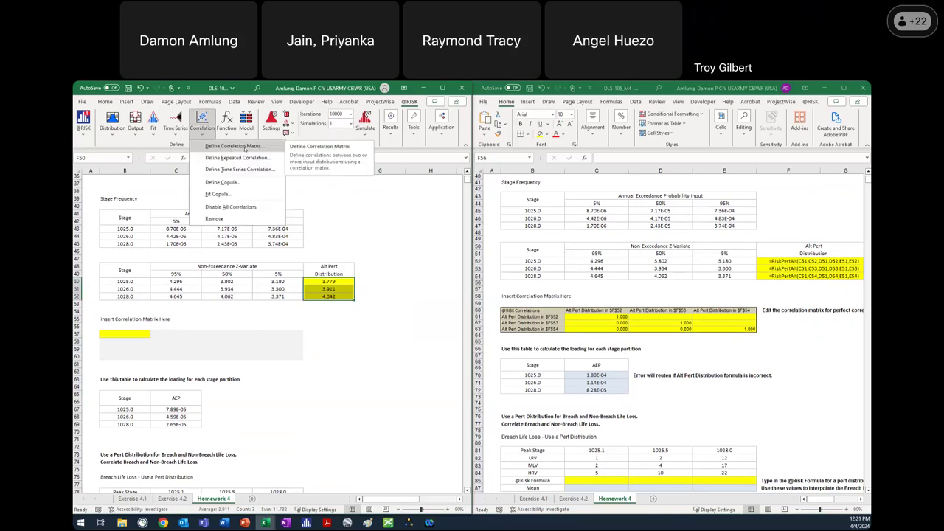
pyautogui.click(245, 147)
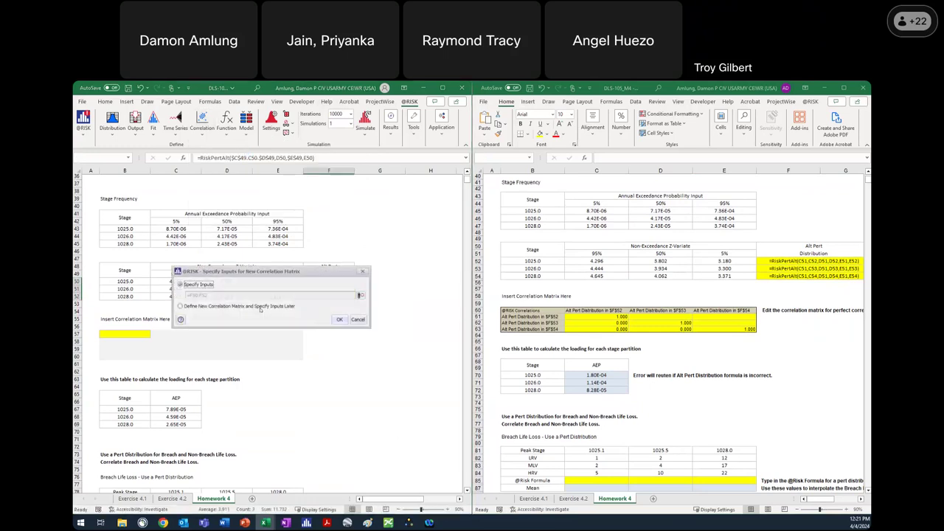
pyautogui.click(339, 319)
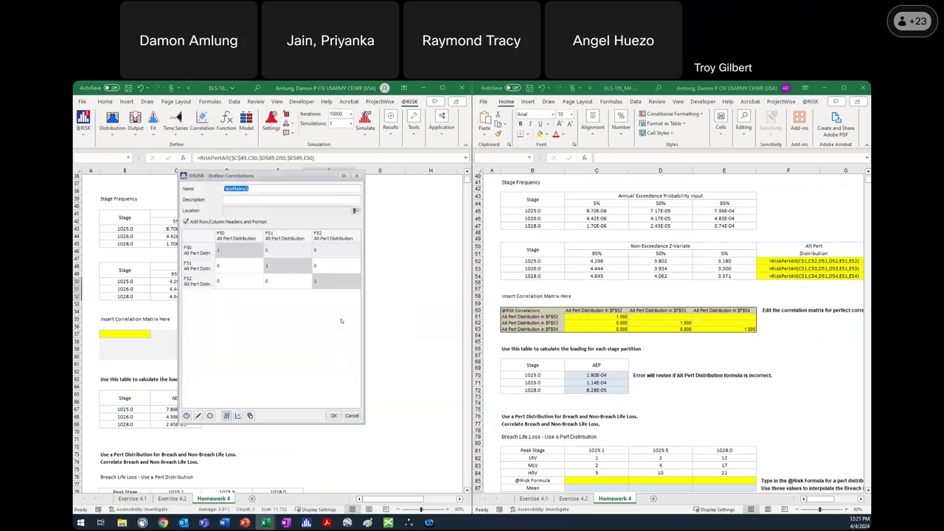
# Step: Set the correlations between all three Alt Pert distributions F50, F51 and F52 to 1
pyautogui.click(246, 271)
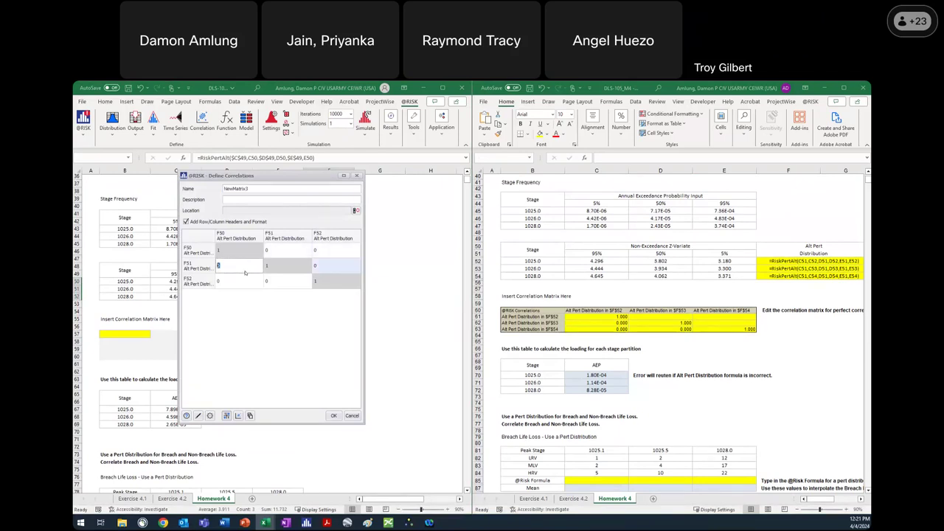
pyautogui.write('1')
pyautogui.click(247, 283)
pyautogui.write('1')
pyautogui.click(284, 287)
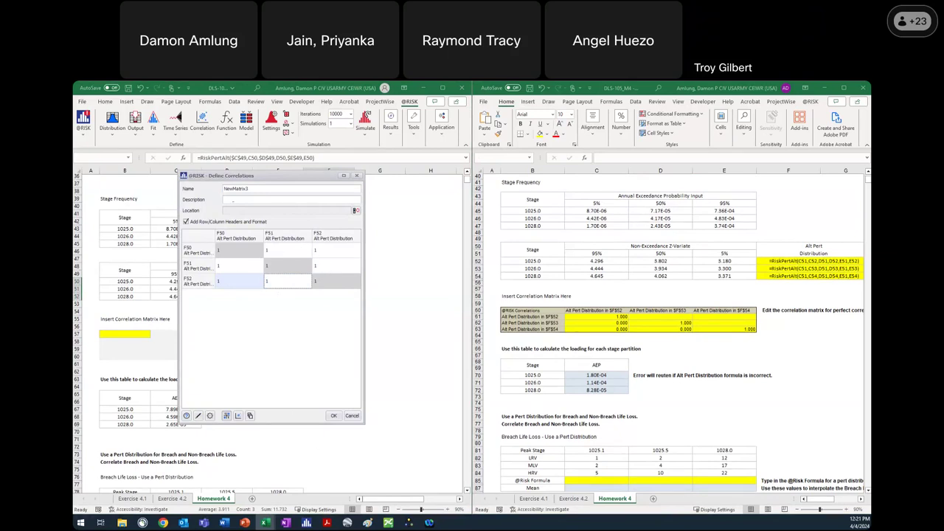
# Step: Accept the correlations and write the matrix to the sheet starting at cell B57
pyautogui.click(335, 416)
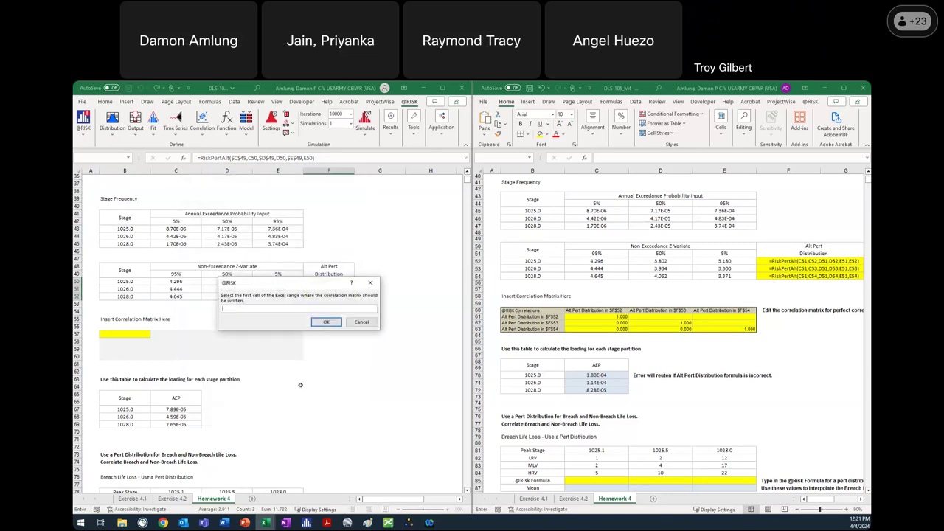
pyautogui.click(125, 332)
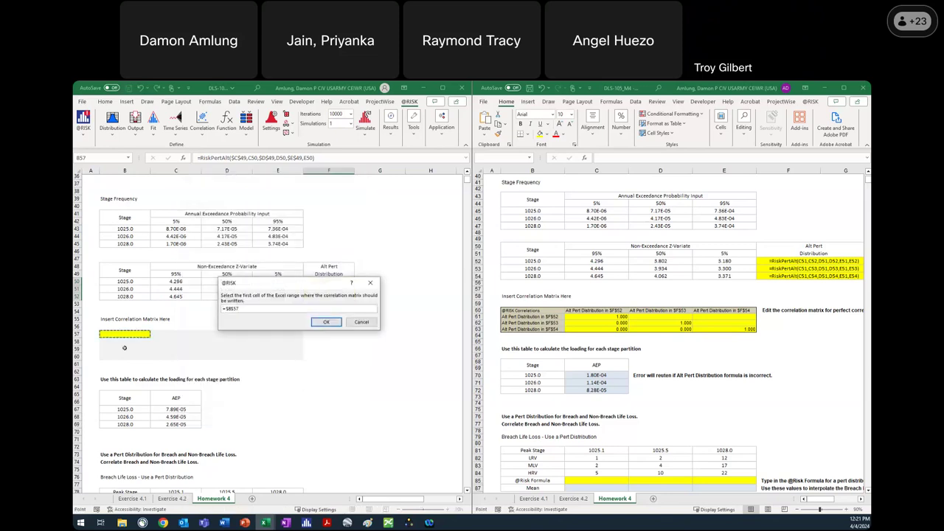
pyautogui.click(323, 323)
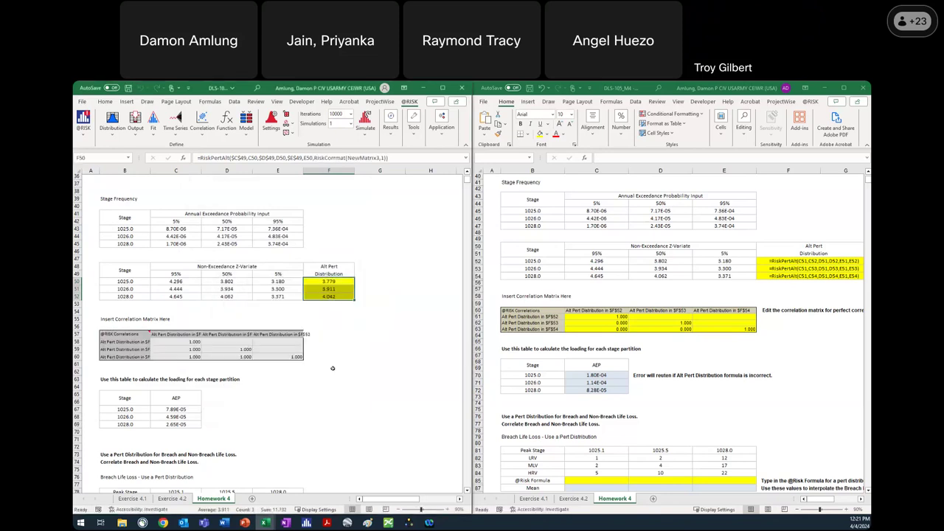
pyautogui.click(366, 397)
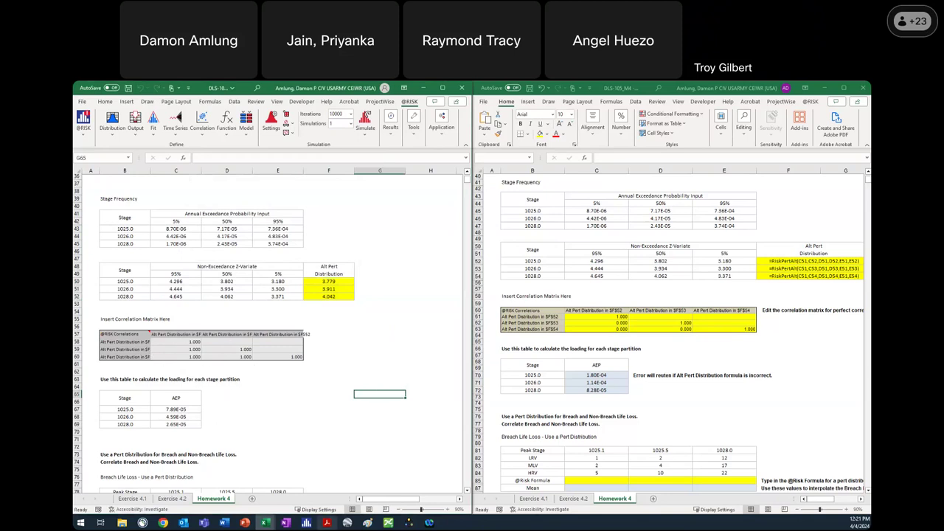
# Step: In the workbook with the Mean row, set the off-diagonal Alt Pert correlations in C62, C63 and D63 to 1
pyautogui.click(596, 322)
pyautogui.write('1')
pyautogui.press('Return')
pyautogui.write('1')
pyautogui.press('Tab')
pyautogui.write('01')
pyautogui.press('Return')
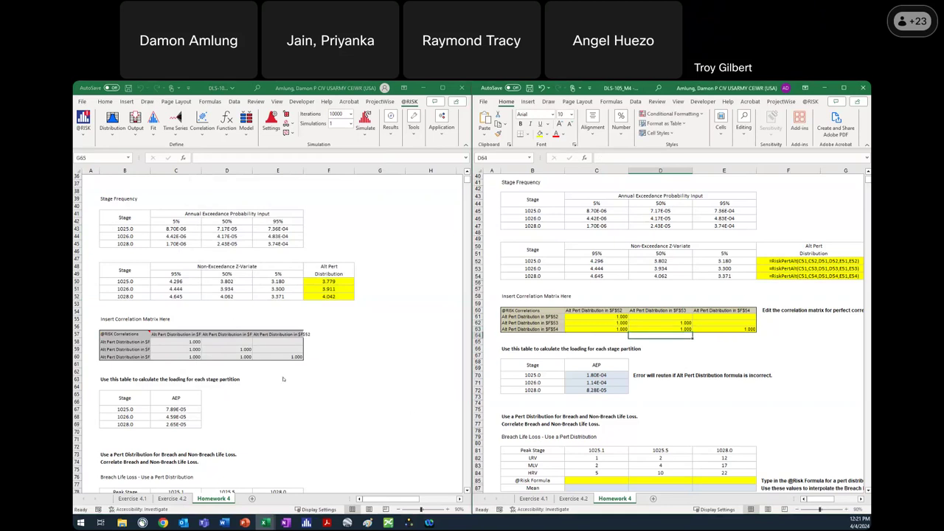
# Step: Examine the AEP formula for stage 1025.0 and the breach and non-breach life loss tables in both workbooks
pyautogui.click(366, 338)
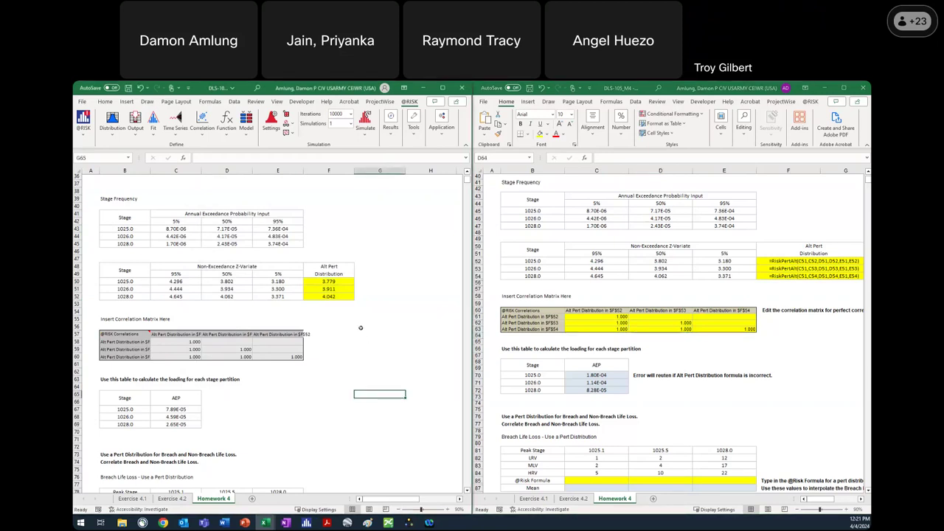
pyautogui.scroll(-11, 361, 327)
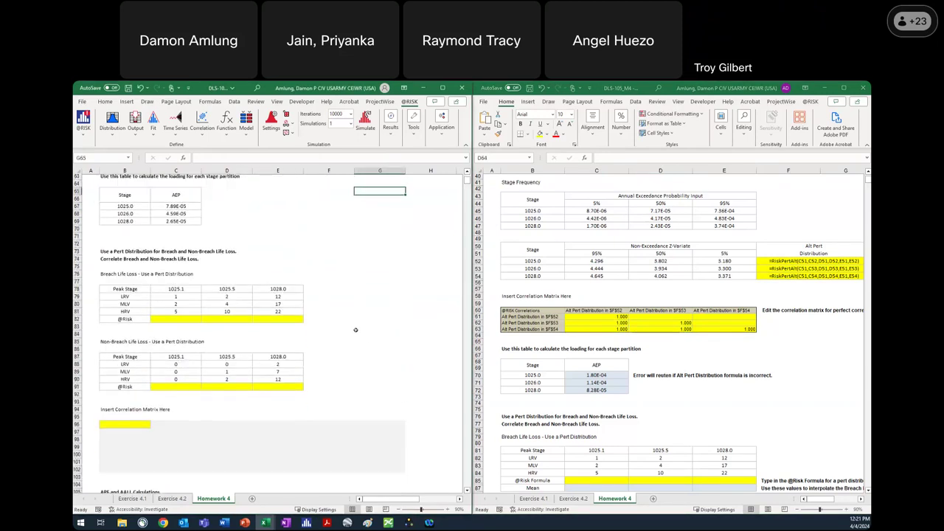
pyautogui.scroll(7, 355, 330)
pyautogui.scroll(-4, 355, 329)
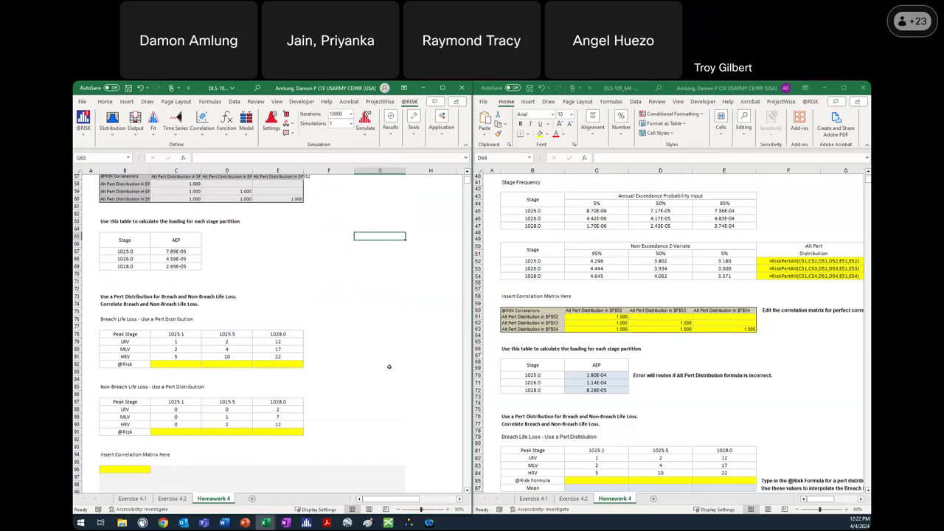
pyautogui.click(193, 254)
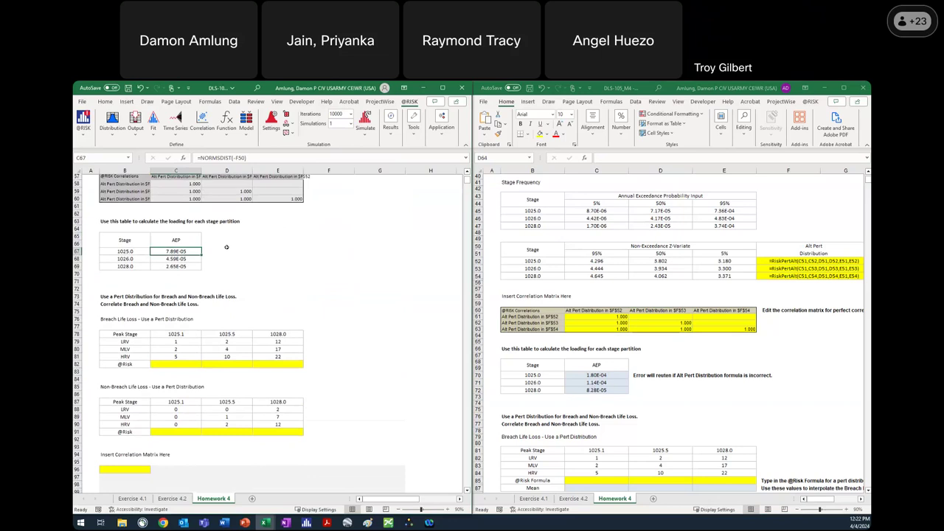
pyautogui.click(226, 245)
pyautogui.click(214, 265)
pyautogui.scroll(-1, 243, 284)
pyautogui.scroll(-4, 243, 283)
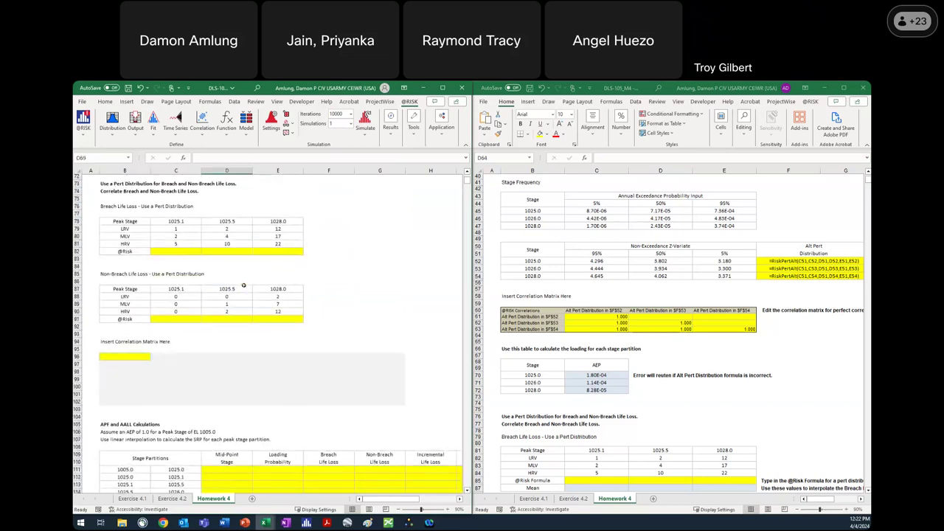
pyautogui.scroll(-4, 679, 369)
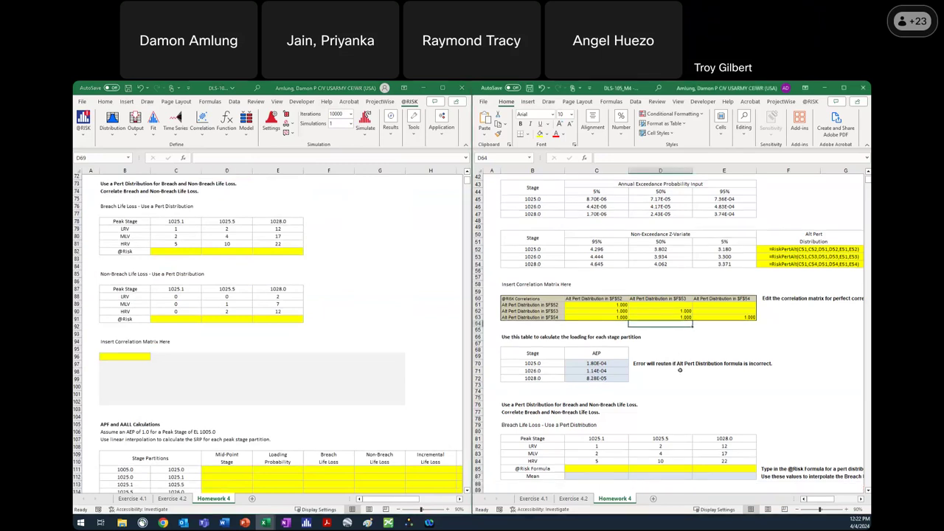
pyautogui.scroll(-5, 679, 370)
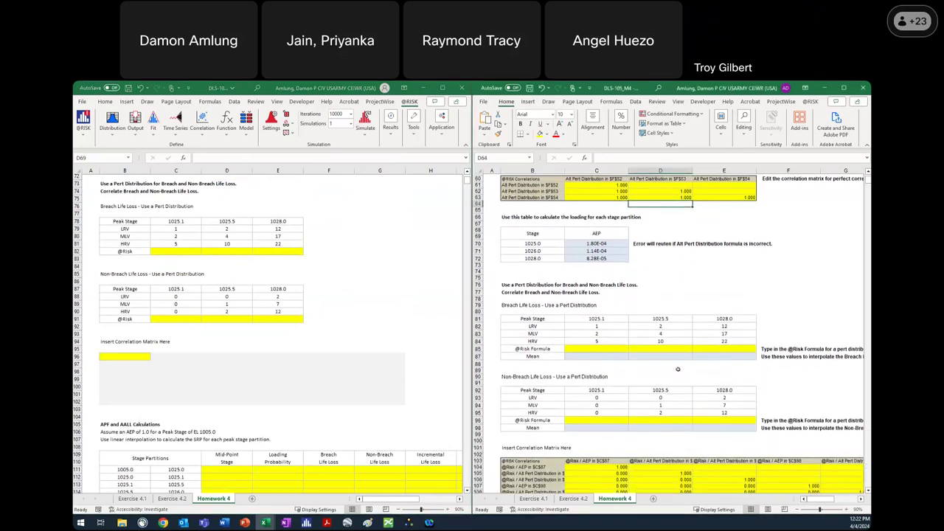
pyautogui.scroll(-3, 677, 369)
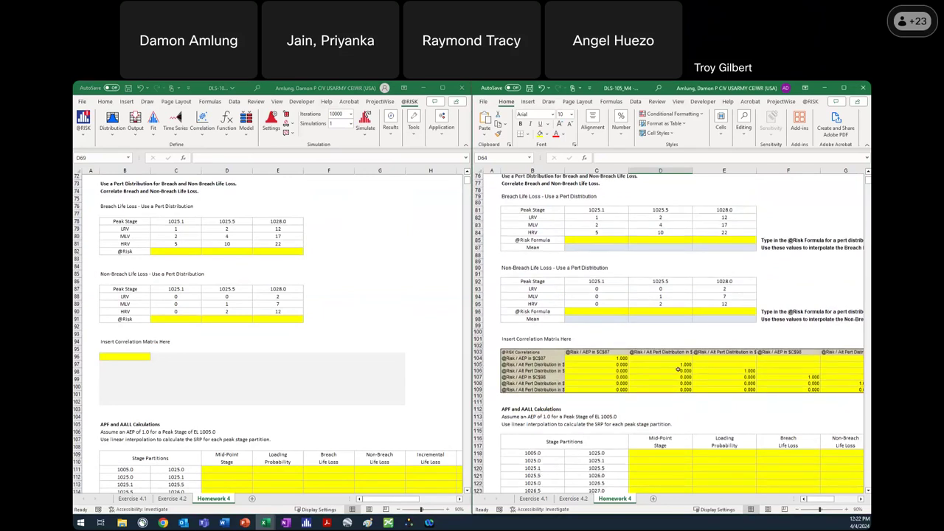
pyautogui.click(350, 269)
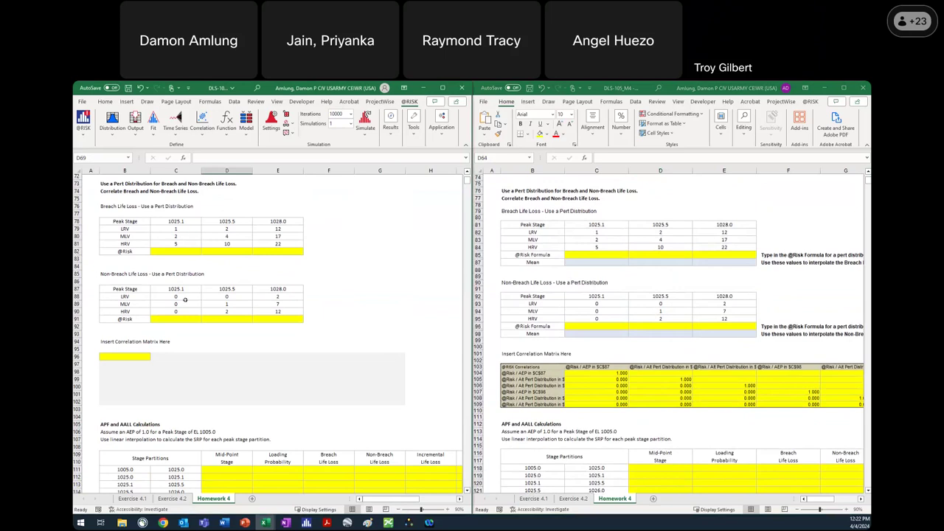
# Step: In the workbook without the Mean row, enter =RiskPert(C79,C80,C81) in C82 as the breach life loss distribution for stage 1025.1
pyautogui.click(169, 253)
pyautogui.write('=')
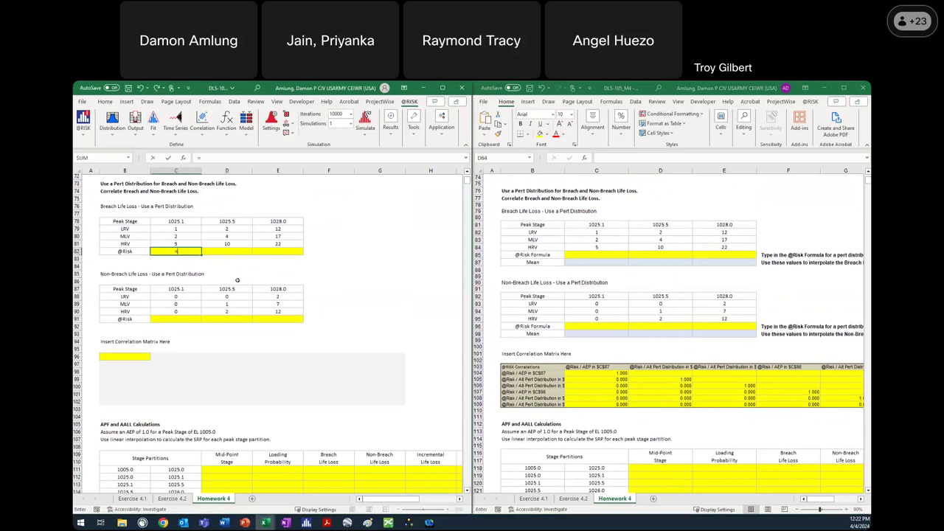
pyautogui.write('Risk')
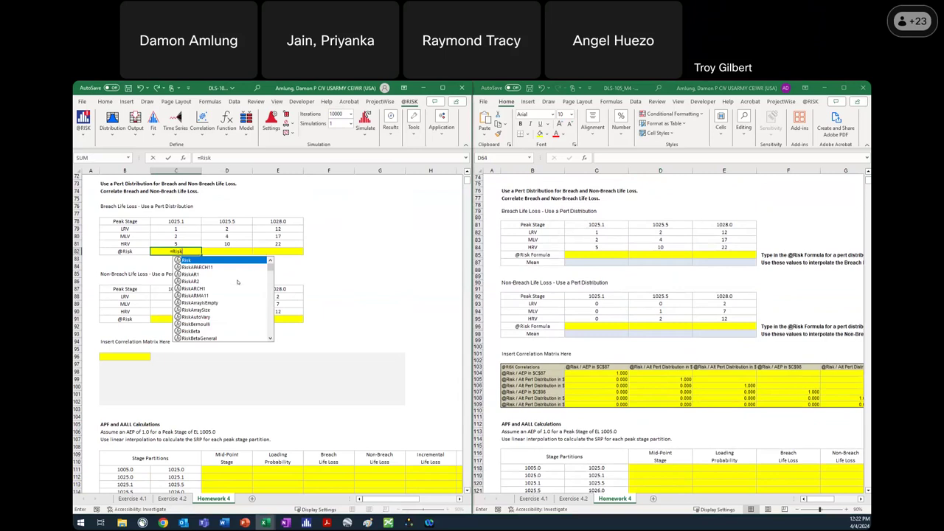
pyautogui.write('Pert(')
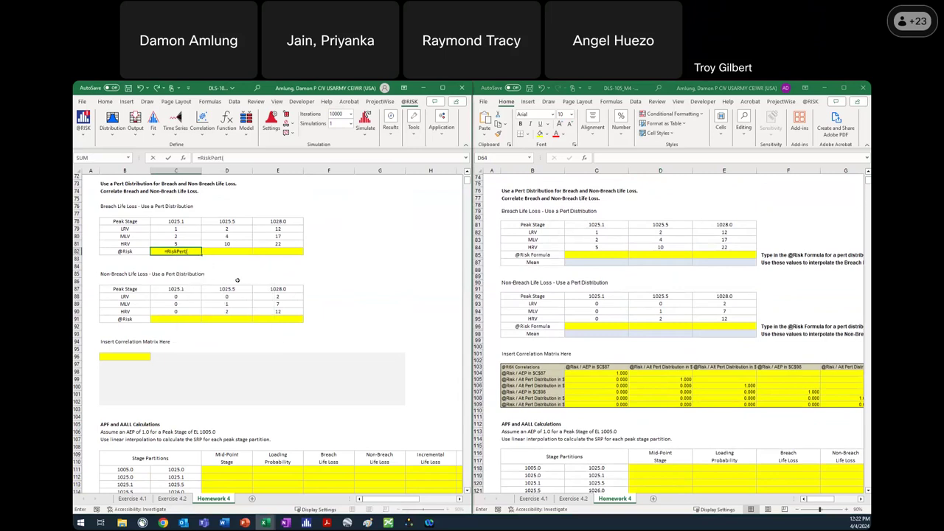
pyautogui.click(193, 229)
pyautogui.write(',')
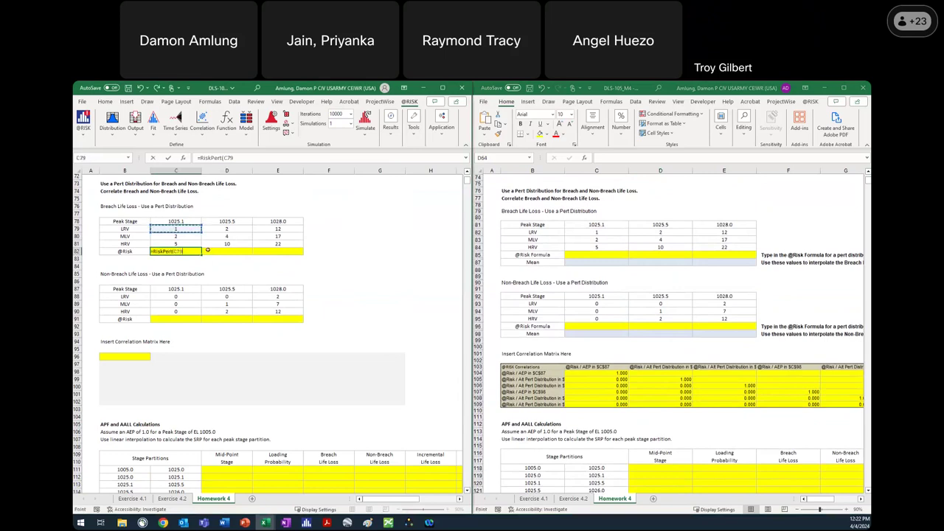
pyautogui.click(192, 236)
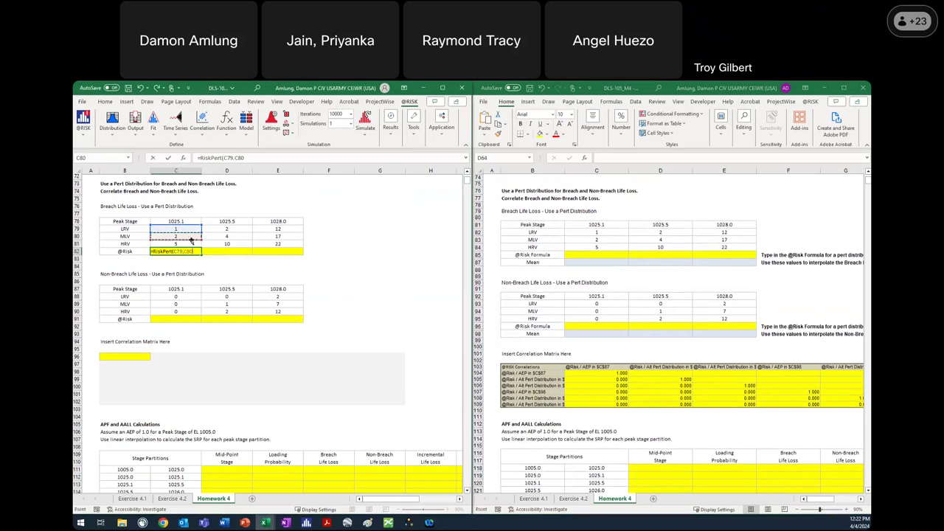
pyautogui.write(',')
pyautogui.click(190, 244)
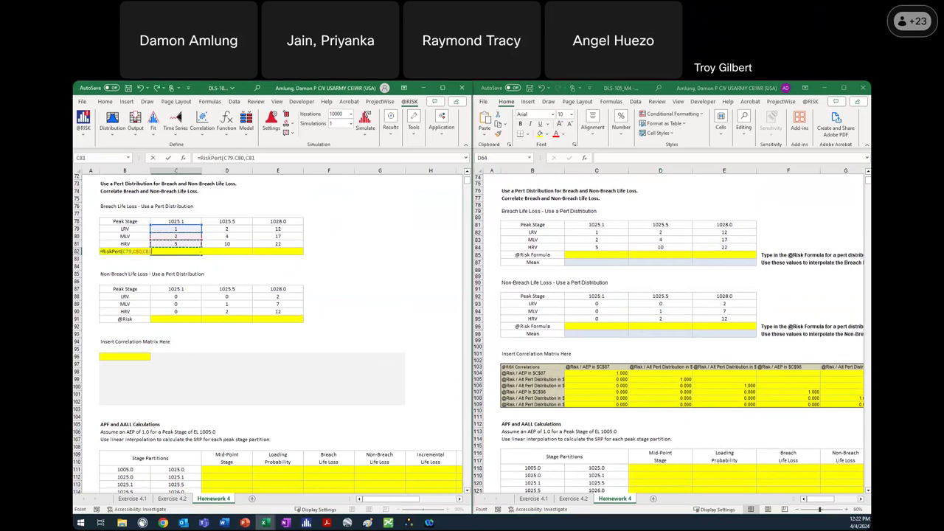
pyautogui.write(')')
pyautogui.press('Return')
pyautogui.click(178, 252)
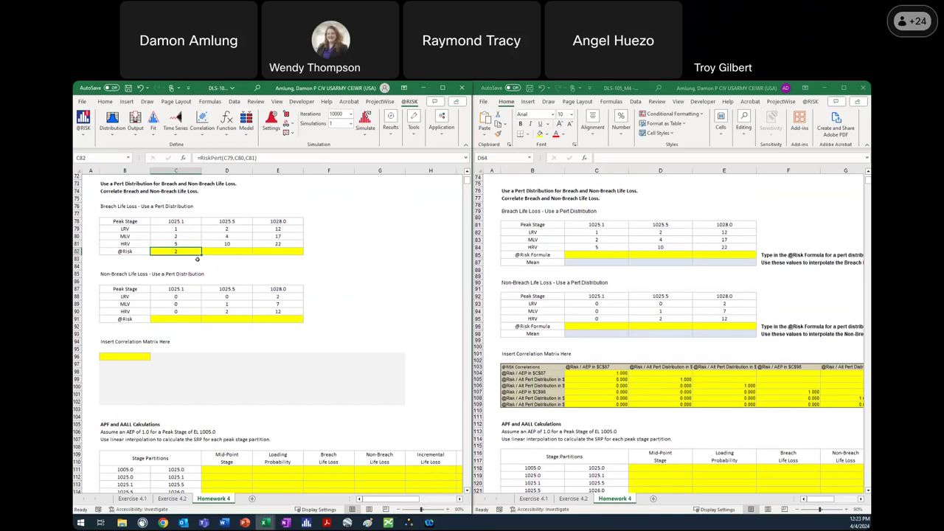
pyautogui.moveTo(201, 255); pyautogui.dragTo(301, 254)
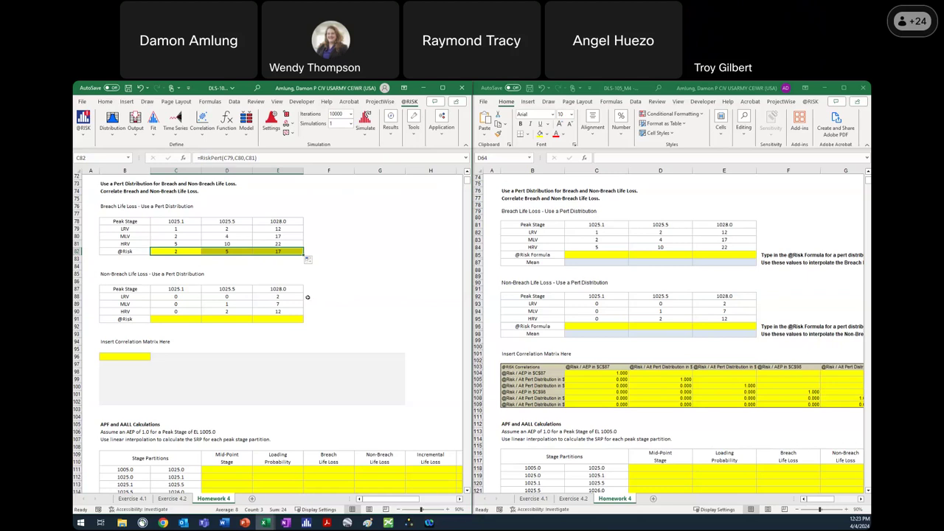
pyautogui.hotkey('ctrl', 'c')
pyautogui.click(184, 319)
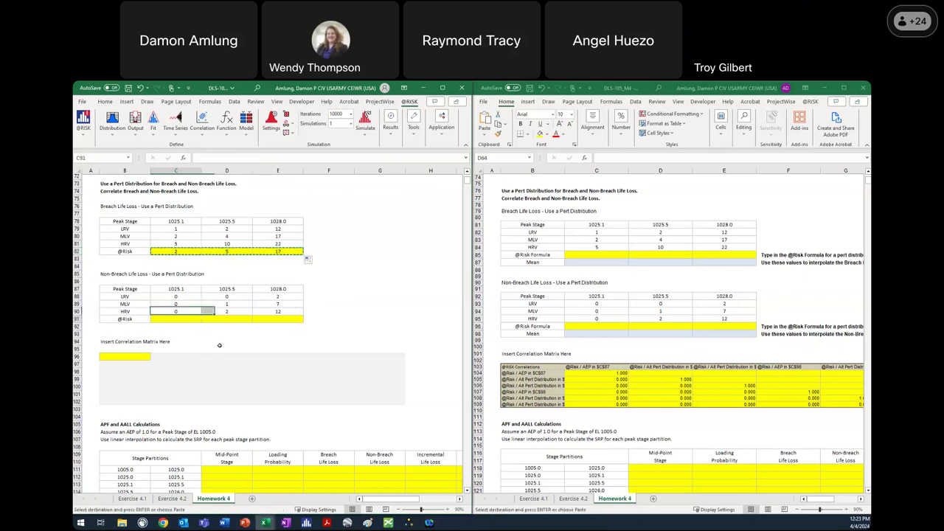
pyautogui.hotkey('ctrl', 'v')
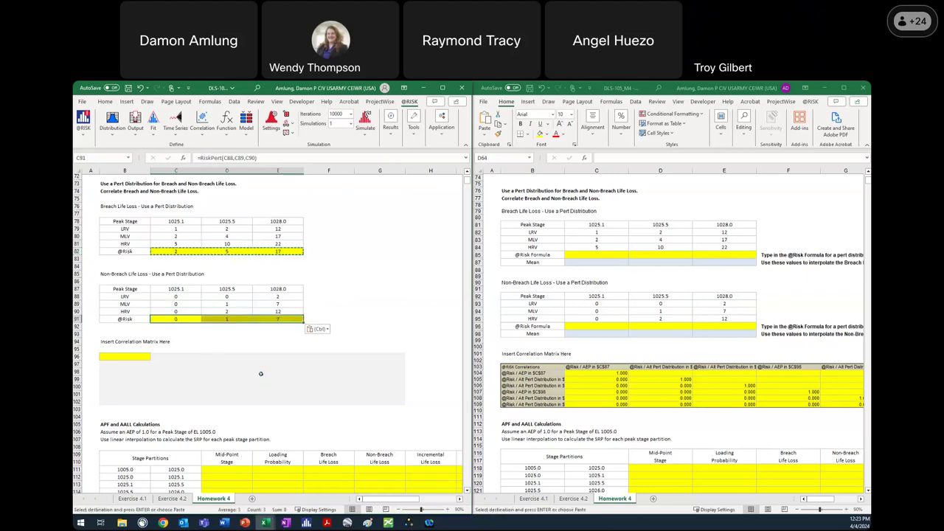
pyautogui.doubleClick(226, 319)
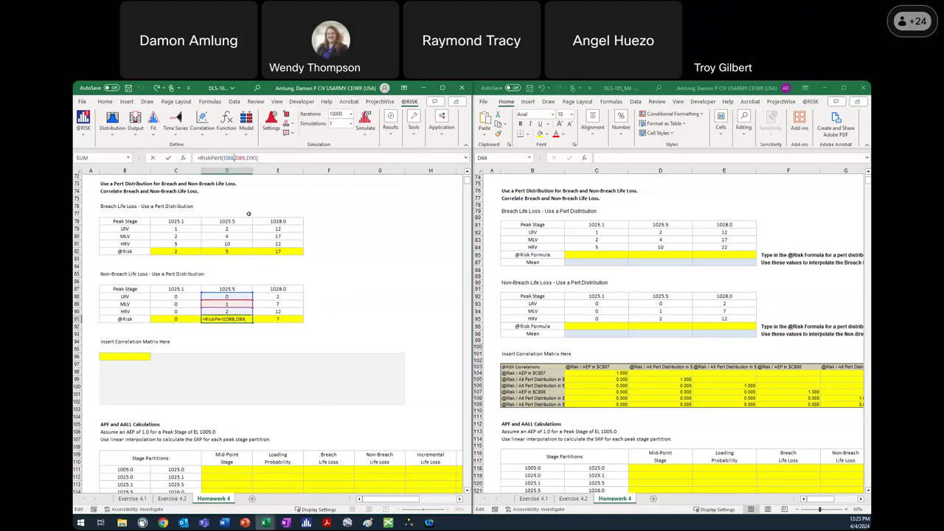
# Step: Close D91's formula, and in the workbook with the Mean row enter =RiskPert(C82,C83,C84) in C85 for breach life loss at stage 1025.1
pyautogui.write(')')
pyautogui.press('Return')
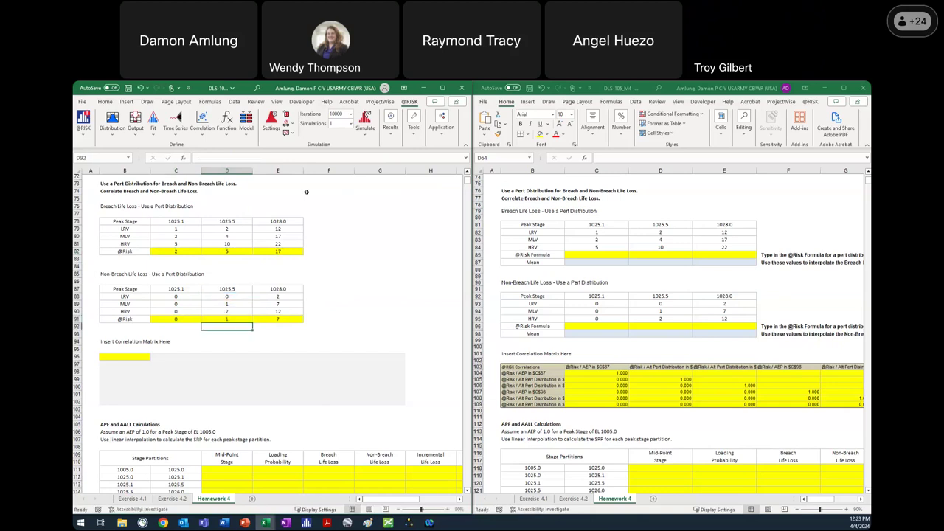
pyautogui.click(590, 253)
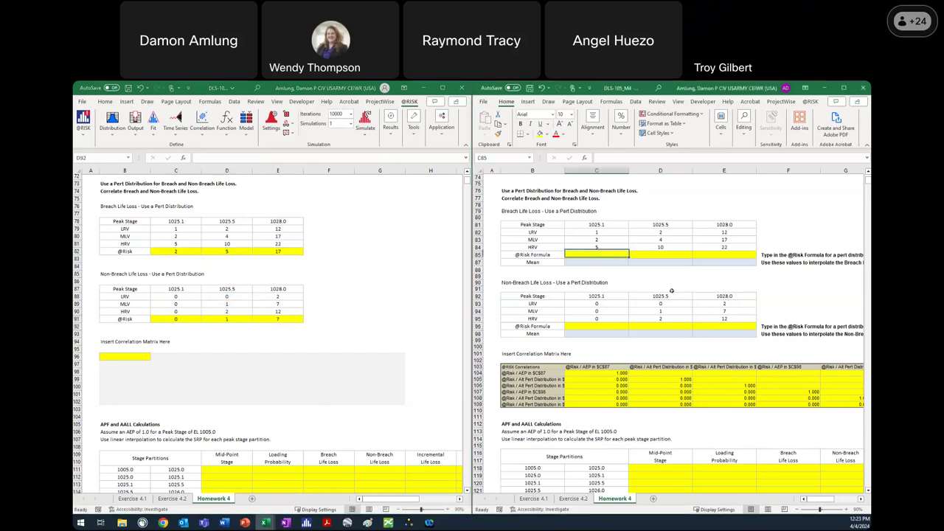
pyautogui.write('=')
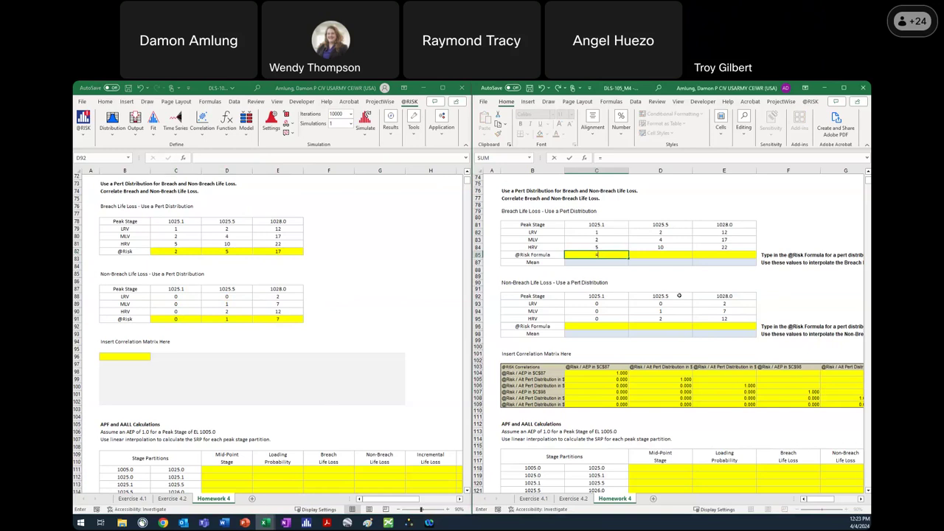
pyautogui.write('RiskPert')
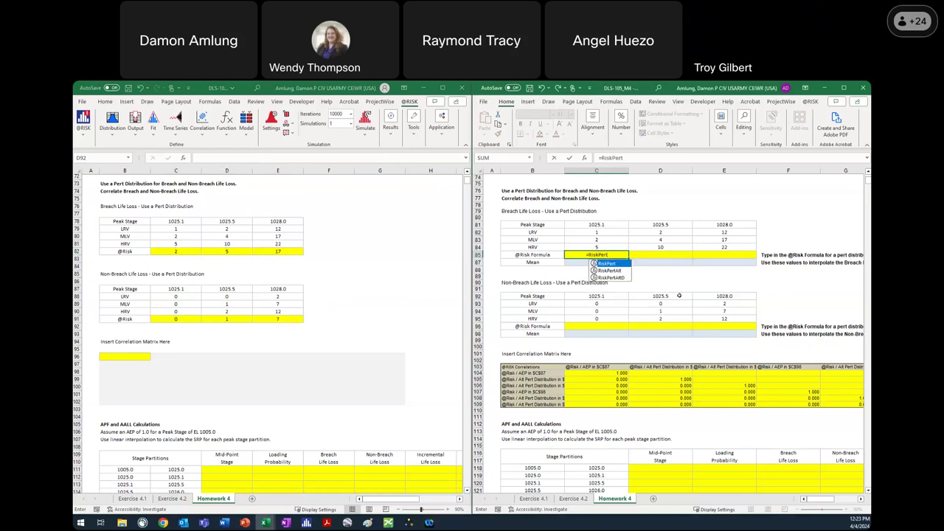
pyautogui.write('(')
pyautogui.click(608, 231)
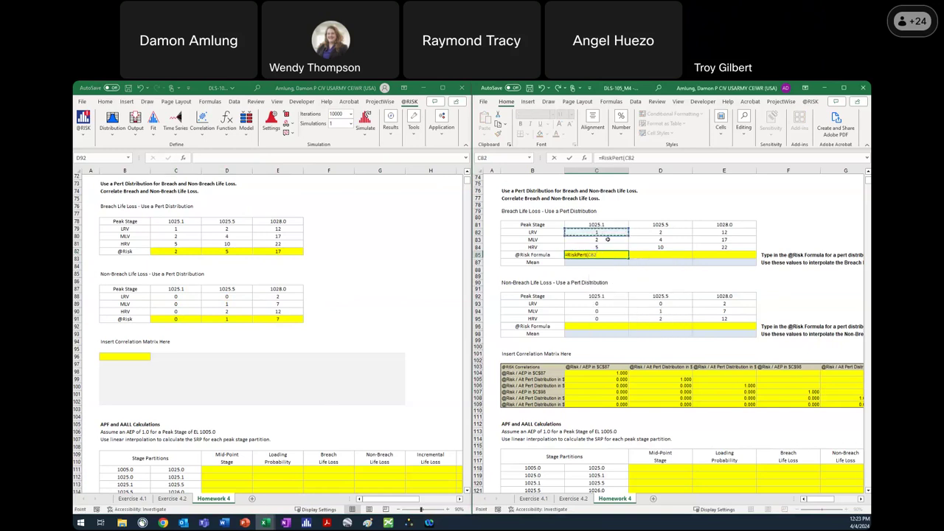
pyautogui.write(',')
pyautogui.click(608, 239)
pyautogui.write(',')
pyautogui.click(608, 246)
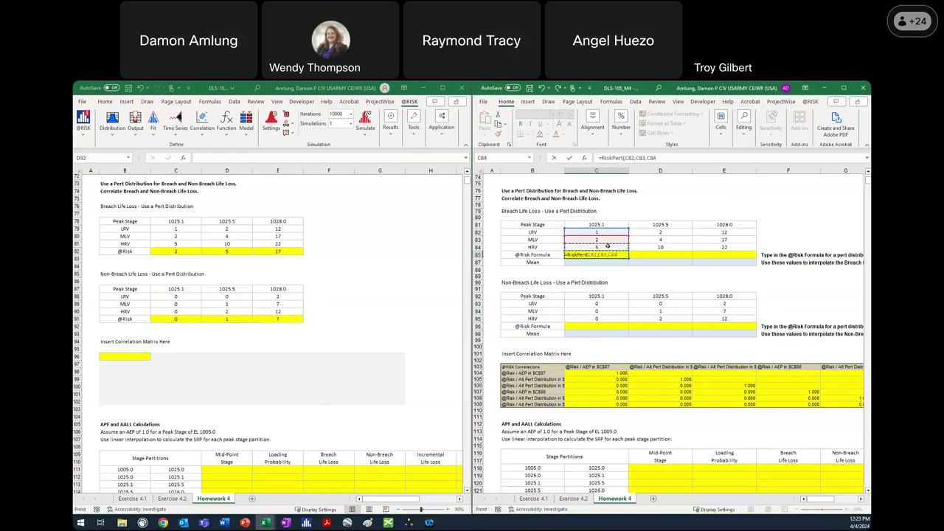
pyautogui.write(')')
pyautogui.press('Tab')
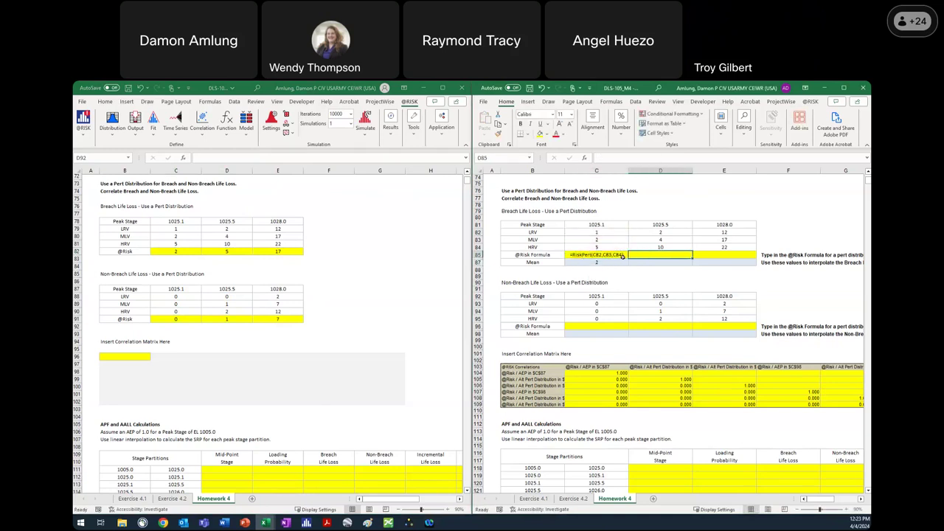
# Step: Enter =RiskPert(D82,D83,D84) in D85 as the breach life loss formula for stage 1025.5
pyautogui.write('=Risk')
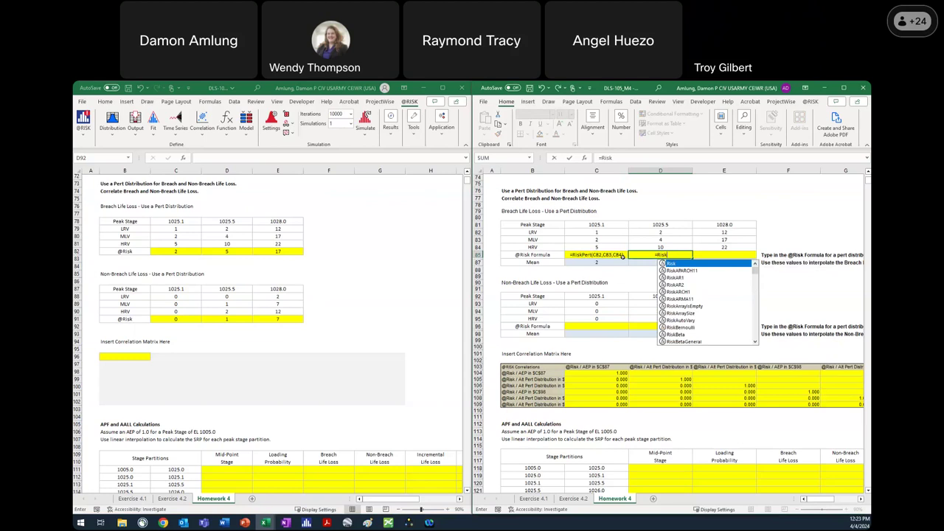
pyautogui.write('Pert(')
pyautogui.click(675, 232)
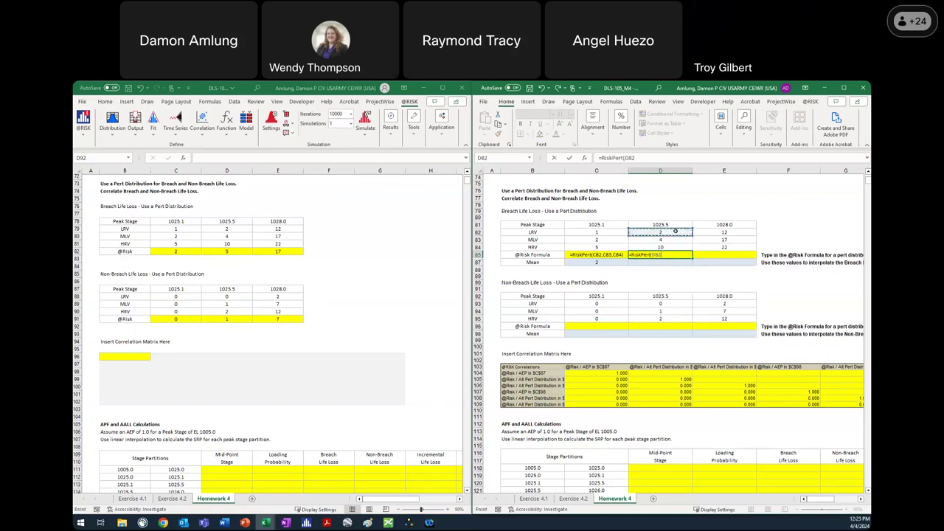
pyautogui.write(',')
pyautogui.click(675, 239)
pyautogui.write(',')
pyautogui.click(675, 247)
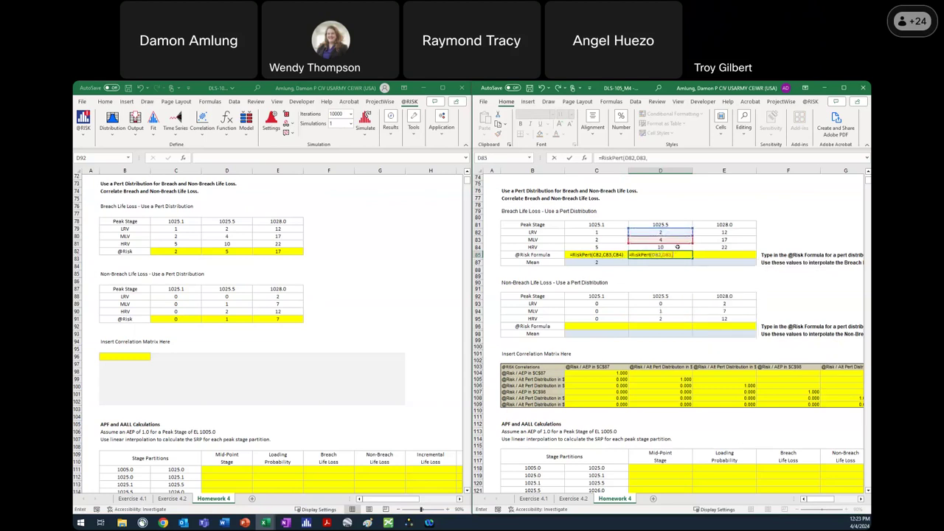
pyautogui.write(')')
pyautogui.press('Return')
# Step: Enter =RiskPert(E82,E83,E84) in E85 as the breach life loss formula for stage 1028.0
pyautogui.press('Up')
pyautogui.press('Right')
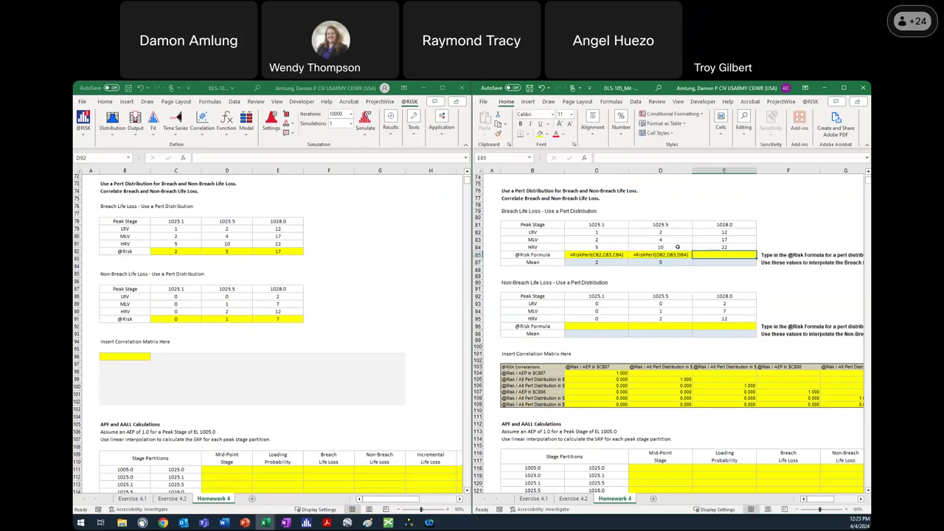
pyautogui.write('=RiskPert(')
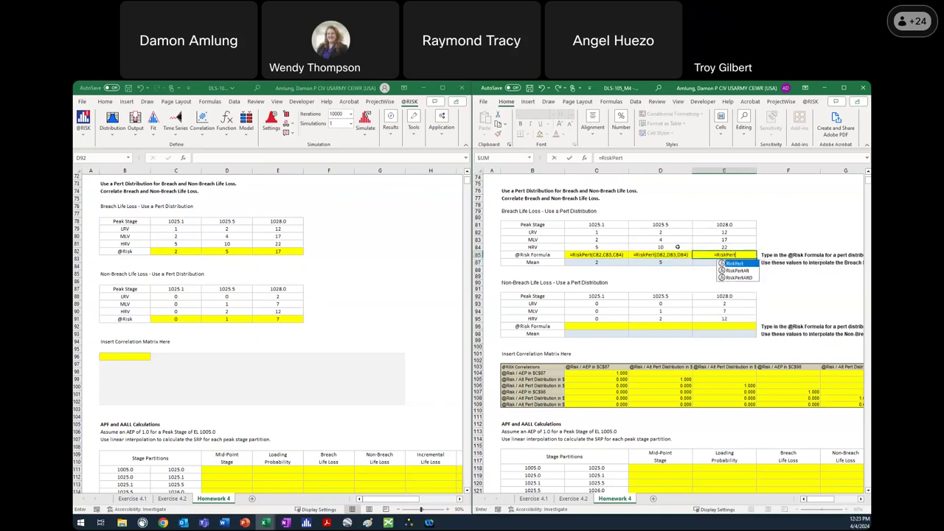
pyautogui.click(733, 234)
pyautogui.write(',')
pyautogui.click(728, 240)
pyautogui.write(',')
pyautogui.click(726, 246)
pyautogui.write(')')
pyautogui.press('Return')
# Step: Enter =RiskPert(C93,C94,C95) in C96 as the non-breach life loss formula for stage 1025.1
pyautogui.click(590, 326)
pyautogui.write('=')
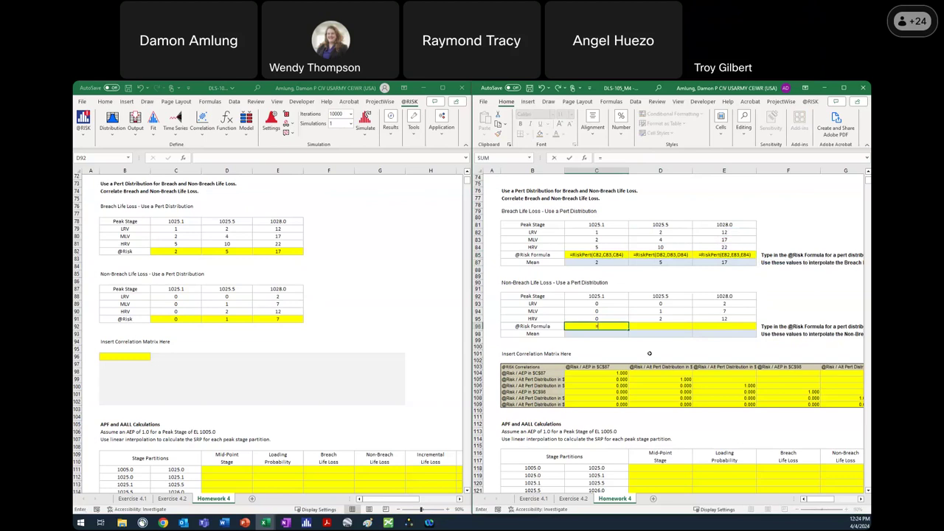
pyautogui.write('RiskPert')
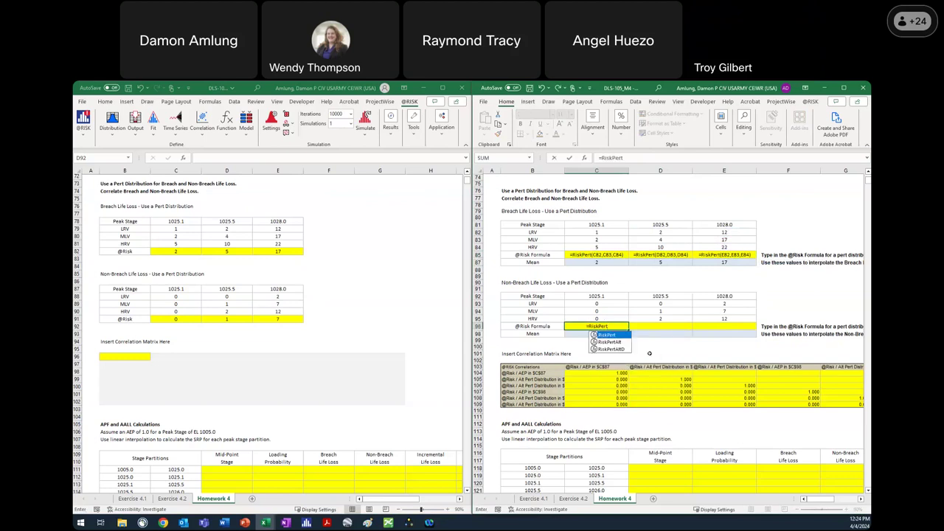
pyautogui.write('(')
pyautogui.click(611, 304)
pyautogui.write(',')
pyautogui.click(611, 312)
pyautogui.write(',')
pyautogui.click(612, 319)
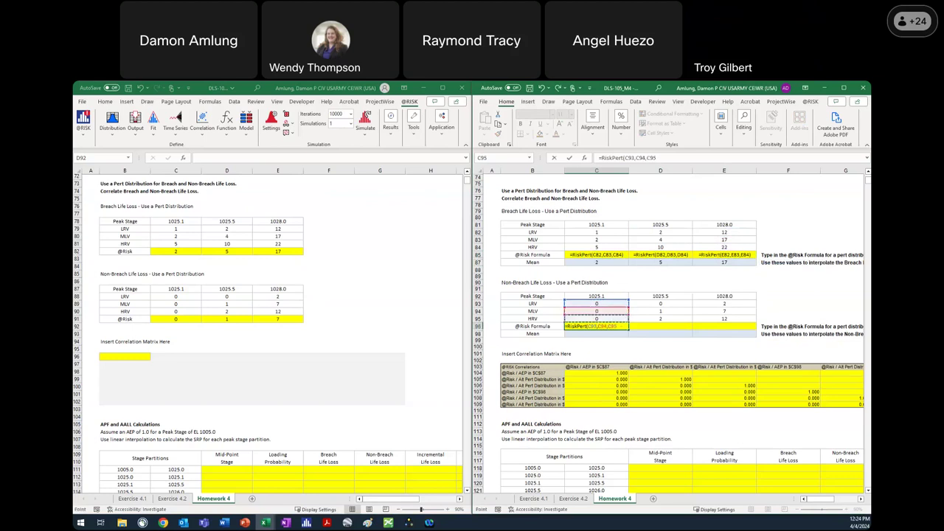
pyautogui.press('Tab')
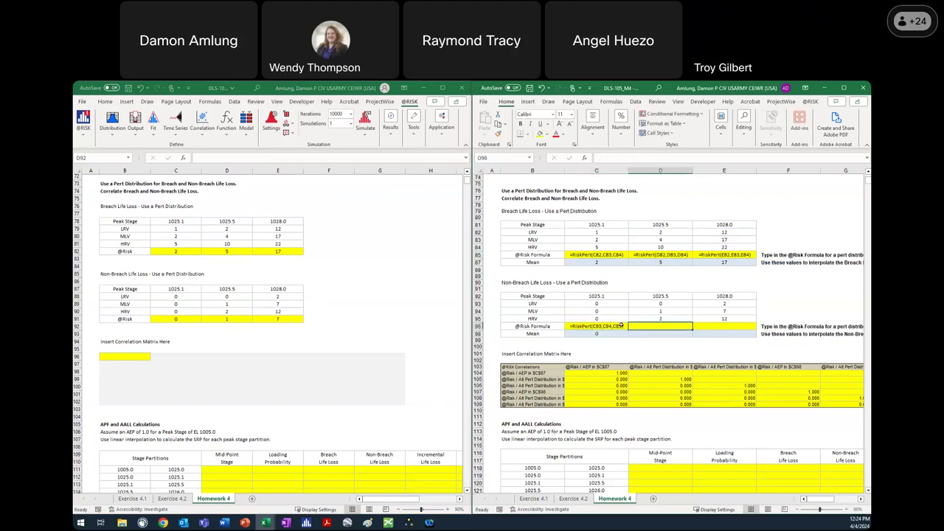
# Step: Enter =RiskPert(D93,D94,D95) in D96 as the non-breach life loss formula for stage 1025.5
pyautogui.write('=RiskPert(')
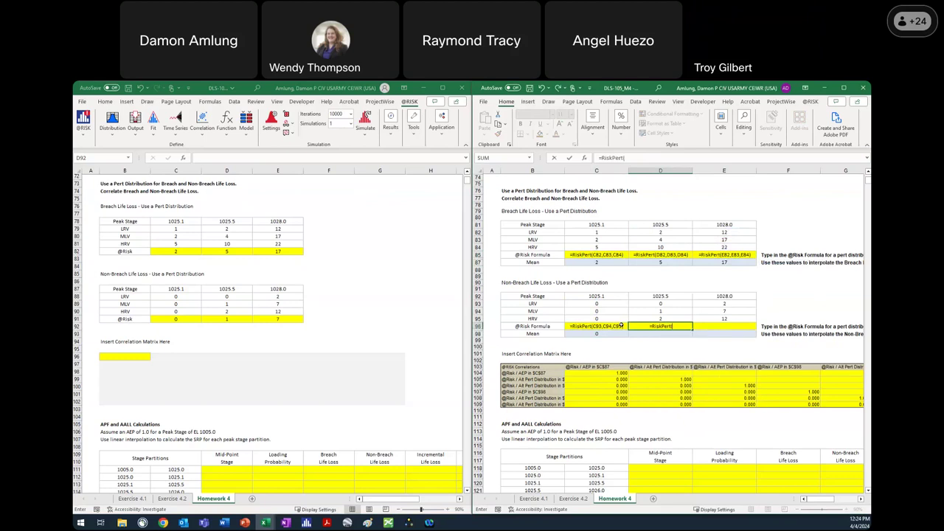
pyautogui.click(661, 303)
pyautogui.write(',')
pyautogui.click(670, 312)
pyautogui.write(',')
pyautogui.click(671, 318)
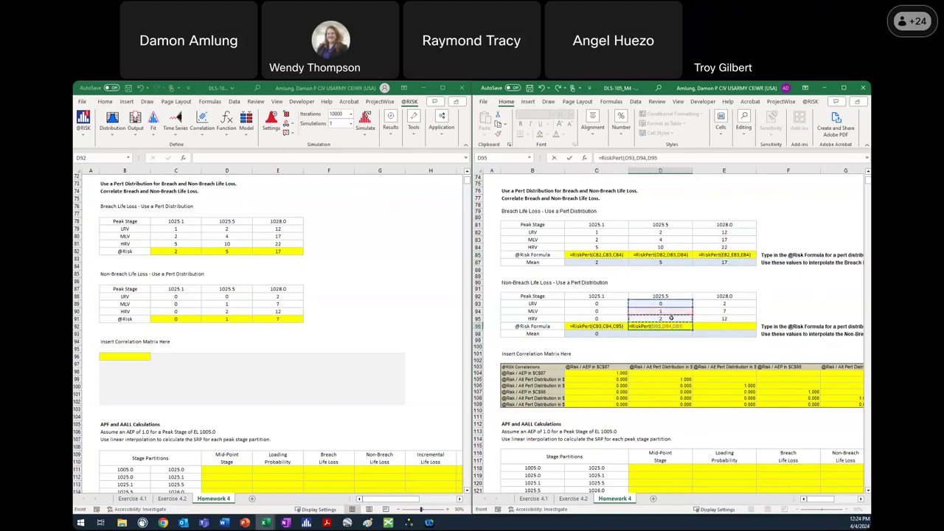
pyautogui.press('Return')
# Step: Enter =RiskPert(E93,E94,E95) in E96 as the non-breach life loss formula for stage 1028.0
pyautogui.press('Up')
pyautogui.press('Right')
pyautogui.write('=R')
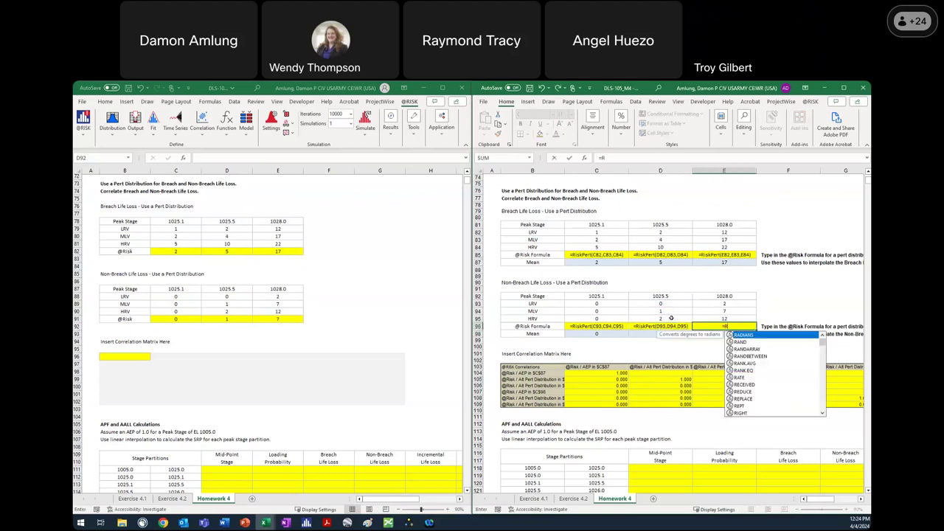
pyautogui.write('iskPert(')
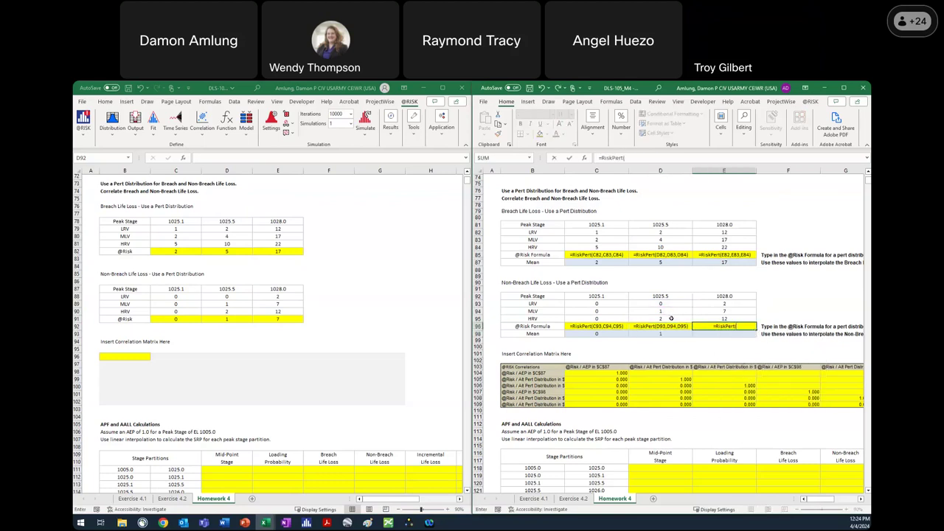
pyautogui.click(745, 303)
pyautogui.write(',')
pyautogui.click(738, 310)
pyautogui.write(',')
pyautogui.click(734, 319)
pyautogui.write(')')
pyautogui.hotkey('ctrl', 'Return')
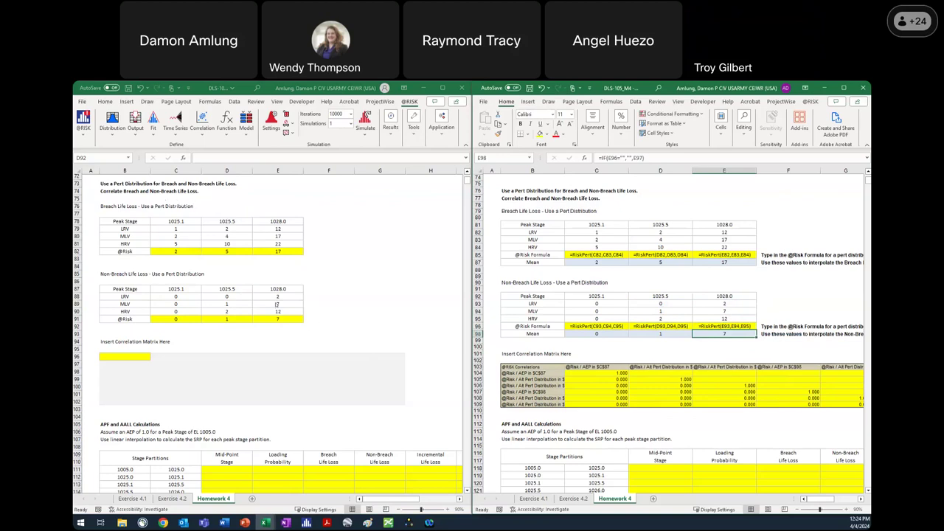
pyautogui.click(222, 254)
pyautogui.moveTo(176, 252); pyautogui.dragTo(295, 251)
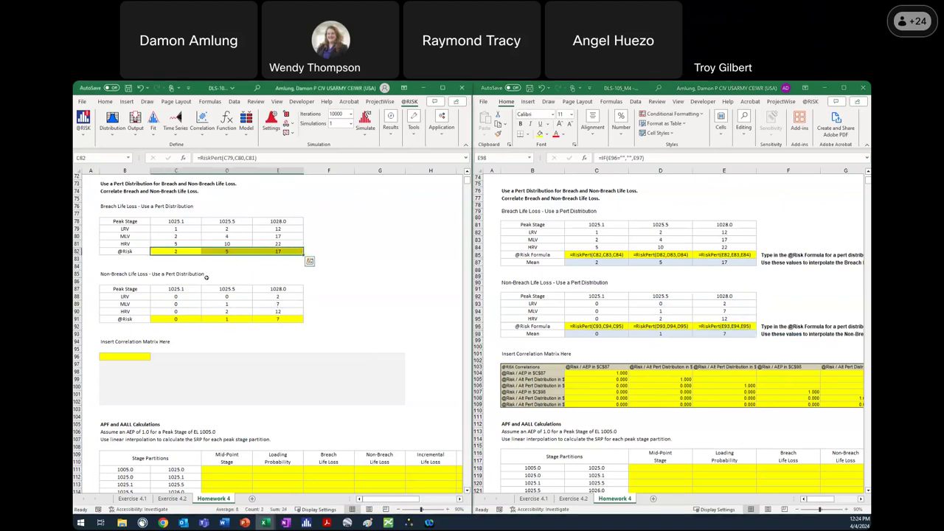
pyautogui.moveTo(270, 524)
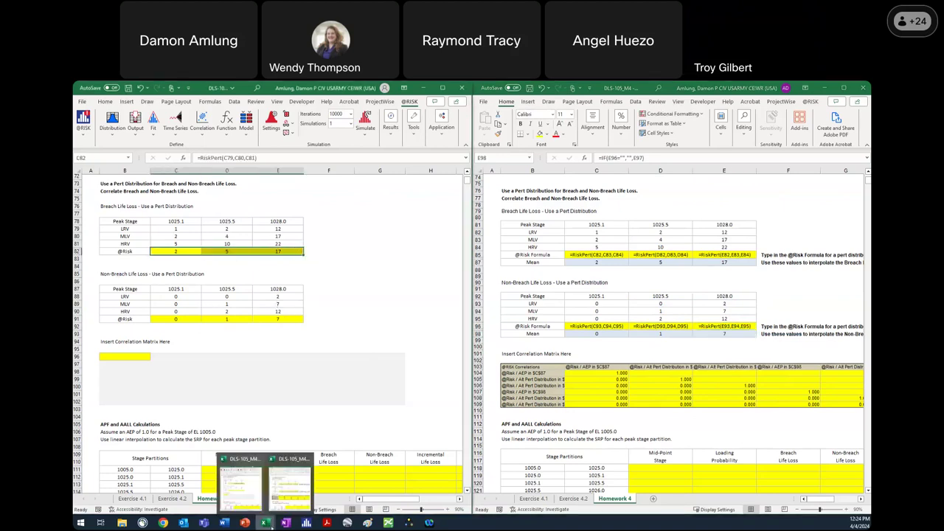
pyautogui.moveTo(175, 319); pyautogui.dragTo(278, 319)
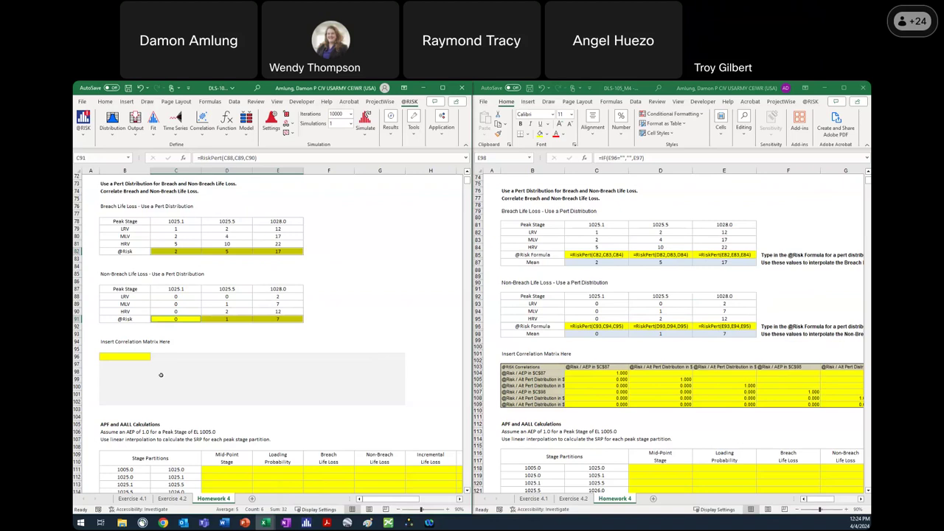
pyautogui.click(202, 124)
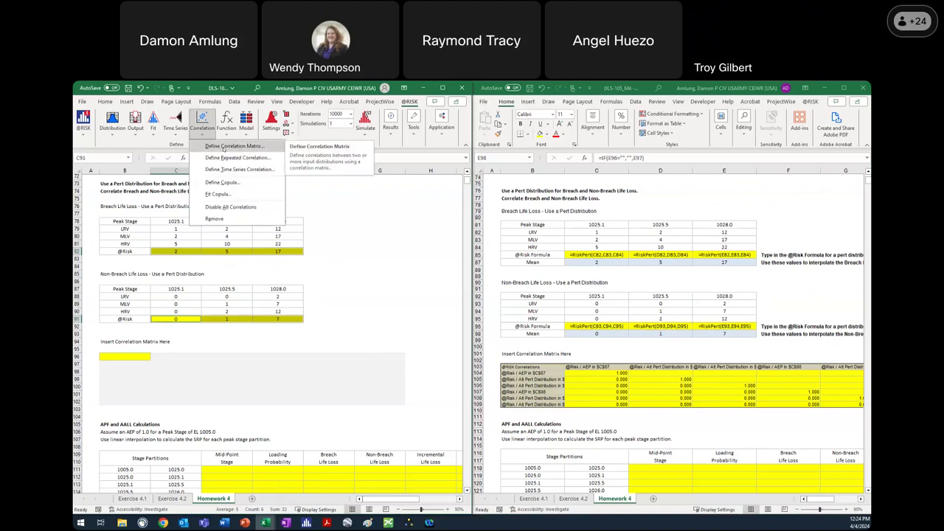
pyautogui.click(224, 147)
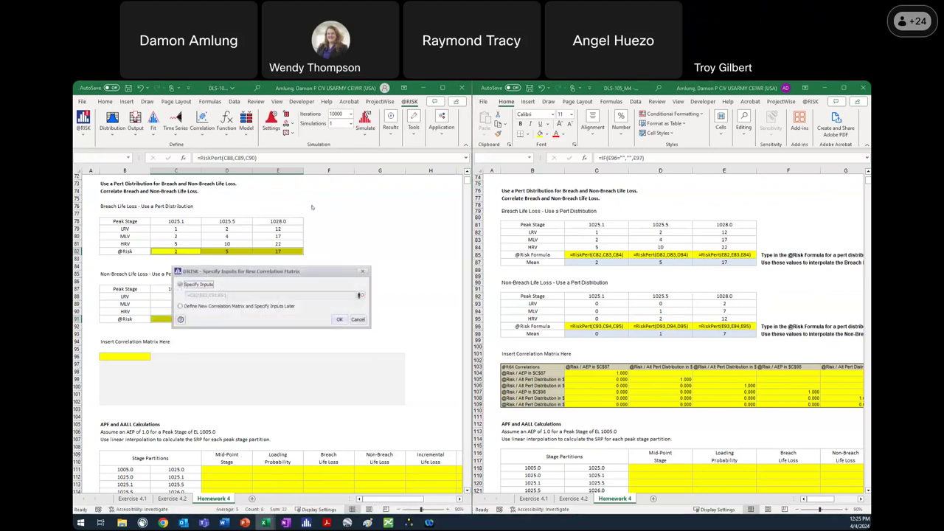
pyautogui.click(340, 320)
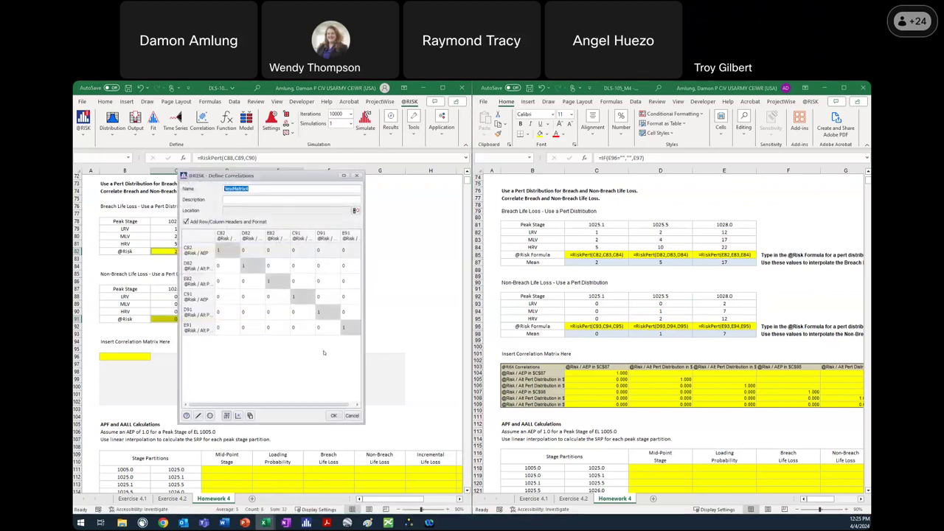
pyautogui.click(333, 416)
pyautogui.click(127, 357)
pyautogui.click(325, 322)
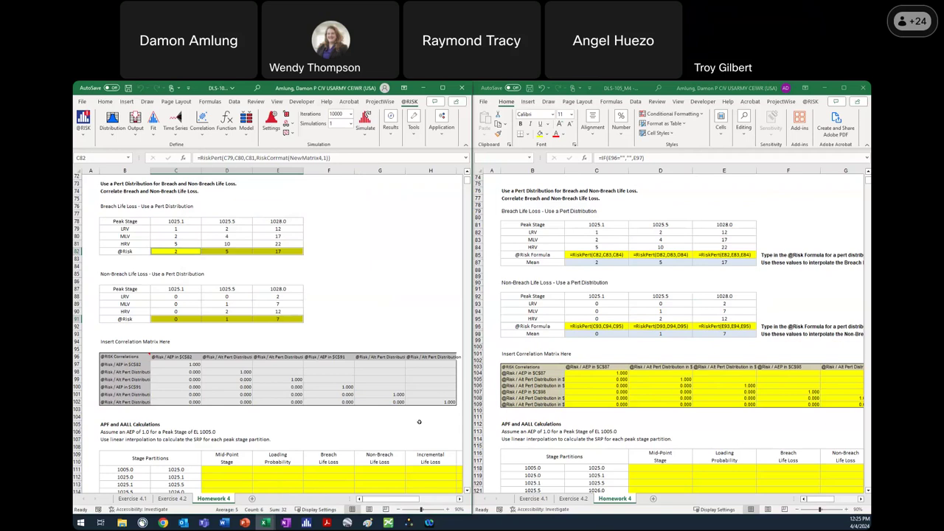
# Step: Replace every 0 with 1 in the new life loss correlation matrix C97:H102
pyautogui.moveTo(187, 366); pyautogui.dragTo(451, 402)
pyautogui.hotkey('ctrl', 'h')
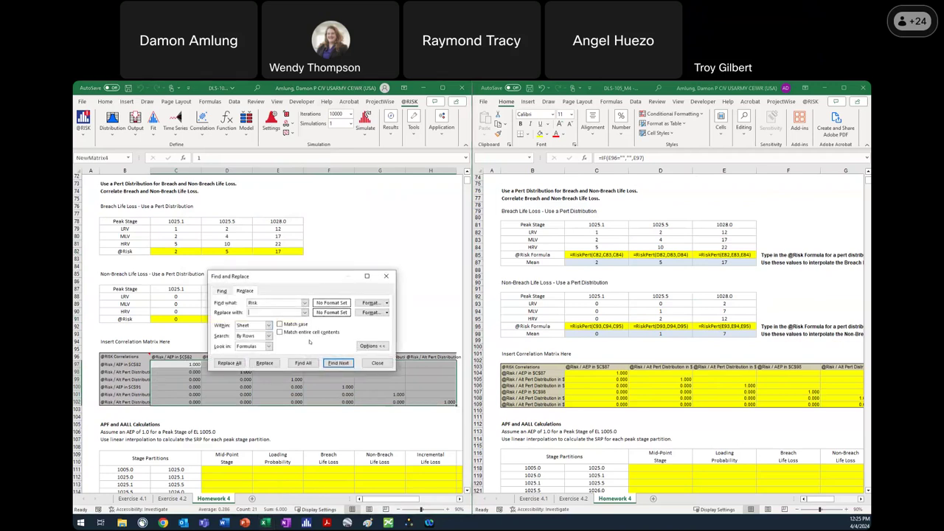
pyautogui.hotkey('shift', 'Tab')
pyautogui.write('0')
pyautogui.click(229, 363)
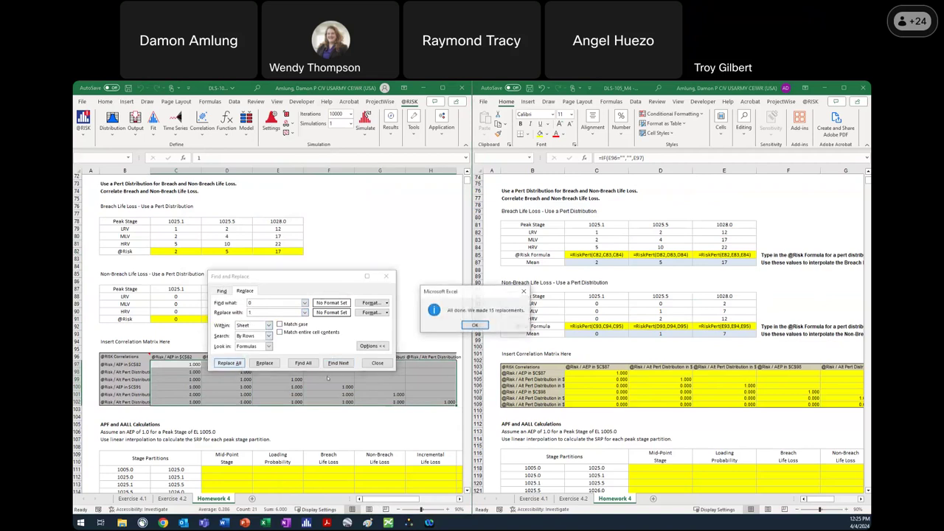
pyautogui.click(476, 325)
pyautogui.press('Escape')
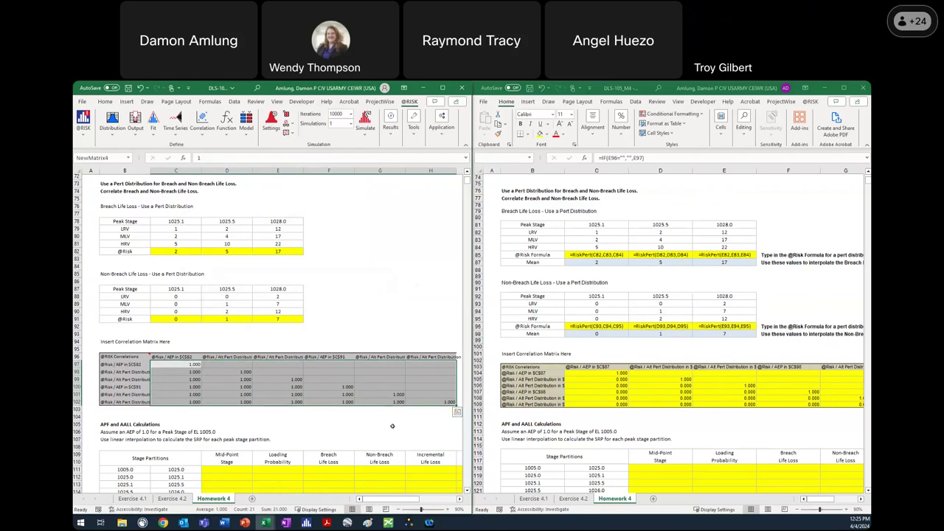
pyautogui.click(392, 426)
# Step: In the workbook with the Mean row, replace every 0 with 1 in the life loss correlation matrix C104:H109
pyautogui.moveTo(612, 375); pyautogui.dragTo(823, 403)
pyautogui.hotkey('ctrl', 'f')
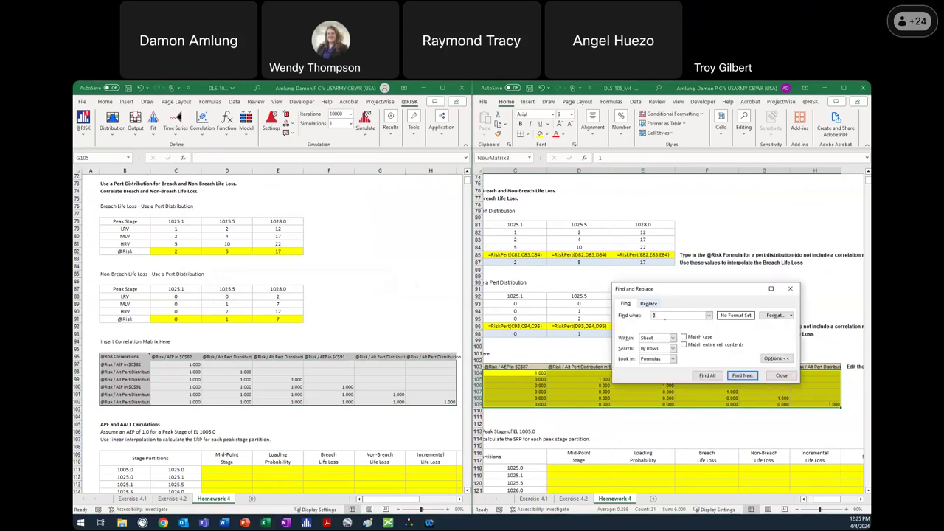
pyautogui.click(648, 304)
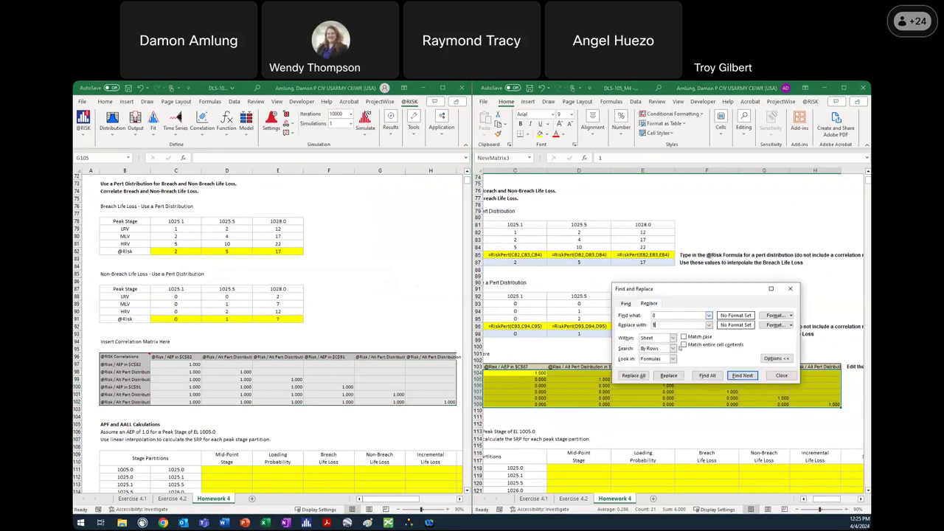
pyautogui.click(633, 375)
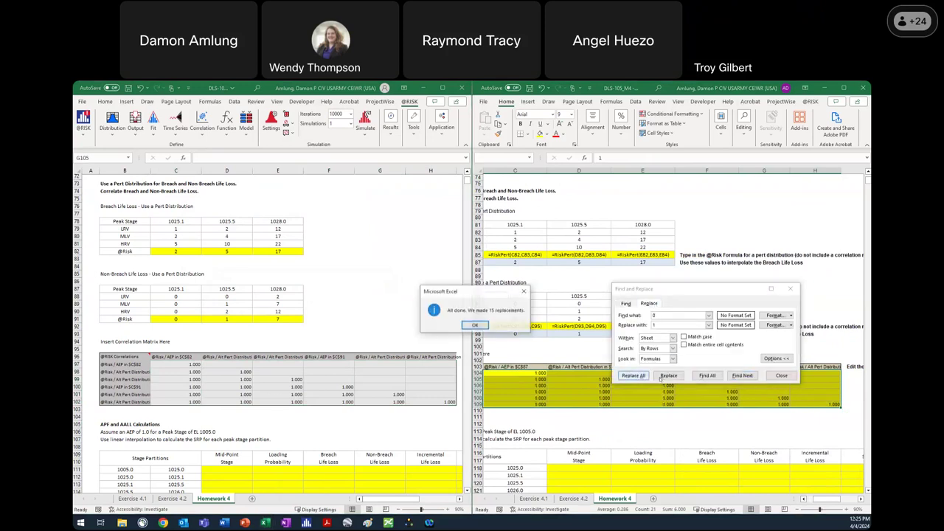
pyautogui.click(475, 325)
pyautogui.click(781, 375)
pyautogui.click(764, 423)
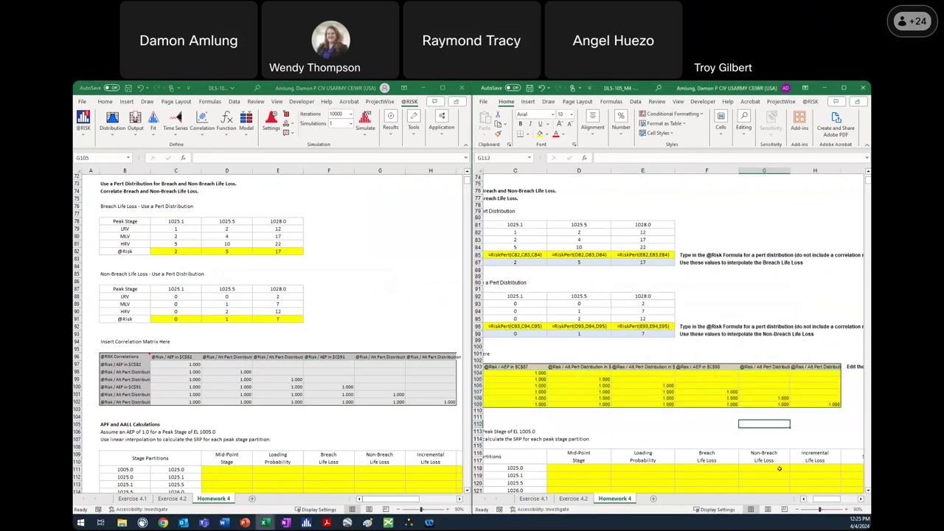
# Step: Review the Homework 4 sheet in both workbooks, from the node probabilities and stage frequency data down to the APF and AALL Calculations table
pyautogui.click(814, 499)
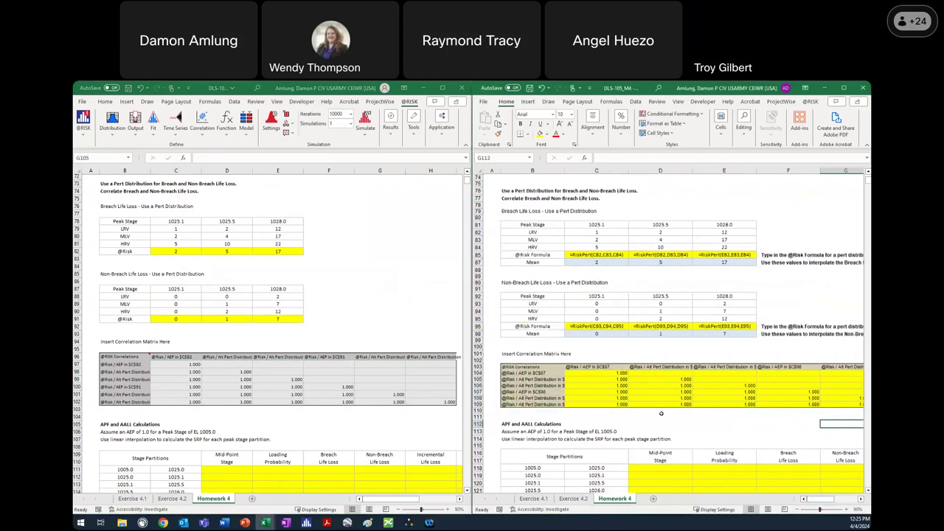
pyautogui.scroll(-4, 661, 414)
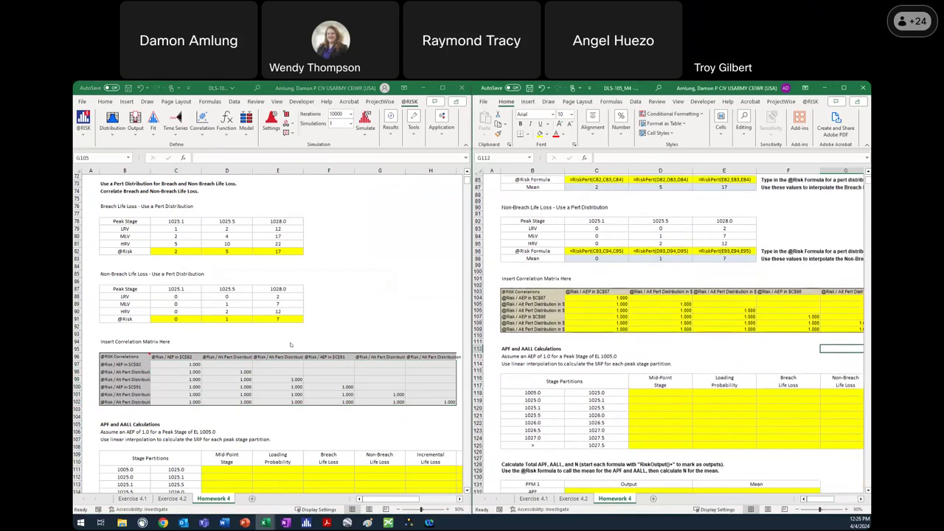
pyautogui.click(298, 333)
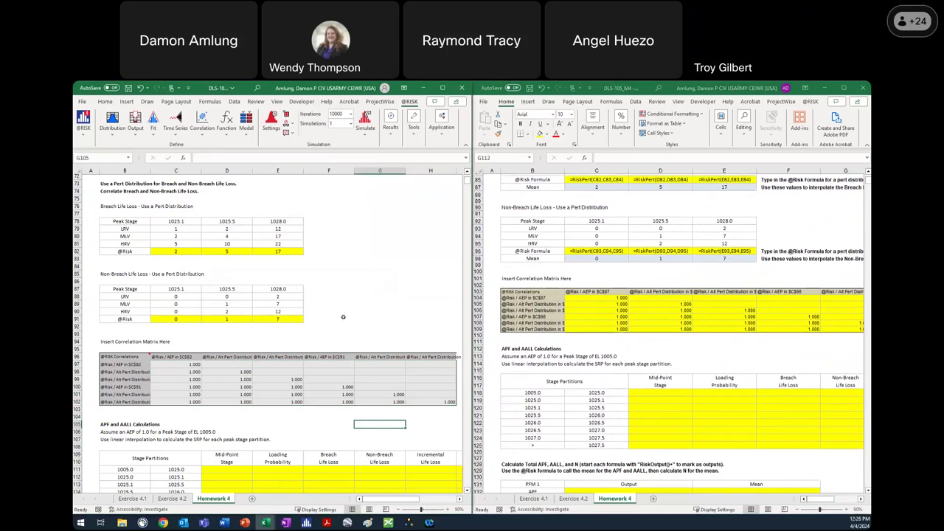
pyautogui.click(343, 317)
pyautogui.scroll(16, 349, 321)
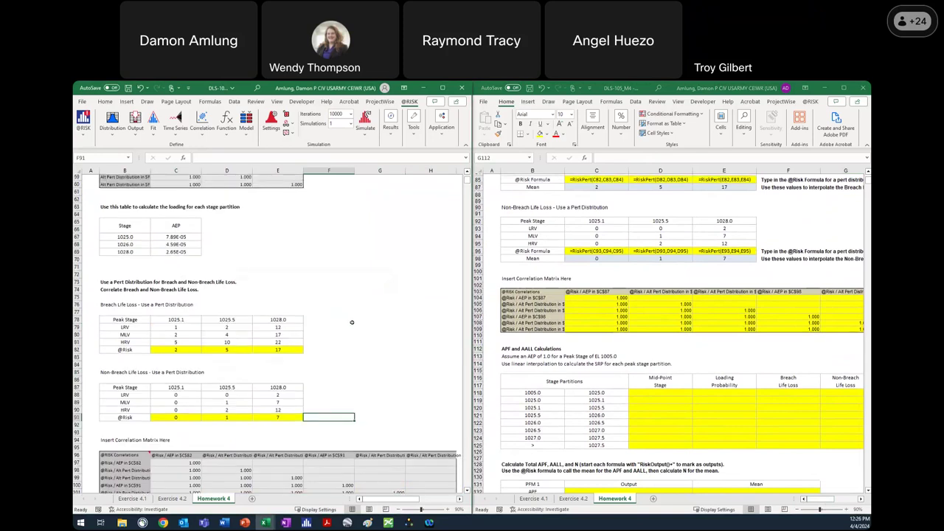
pyautogui.scroll(8, 354, 324)
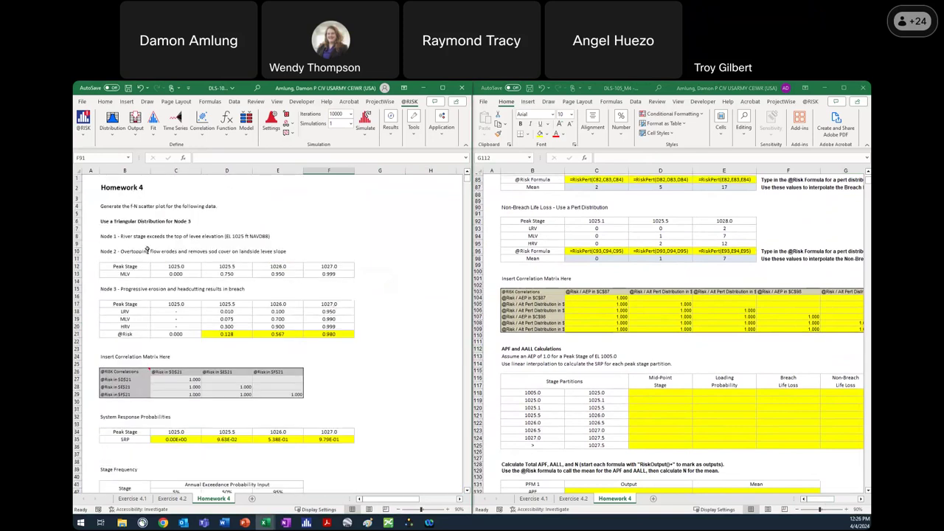
pyautogui.scroll(-4, 206, 295)
pyautogui.scroll(-2, 207, 299)
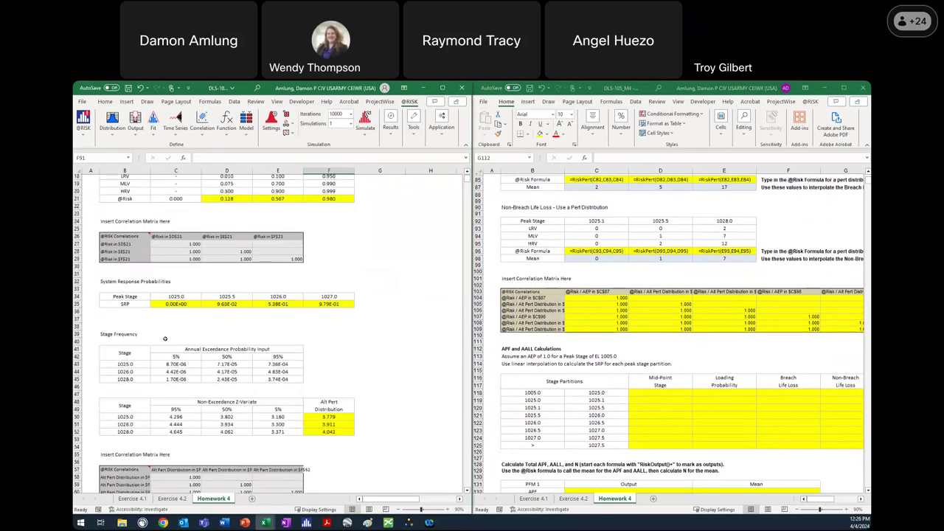
pyautogui.scroll(-13, 221, 354)
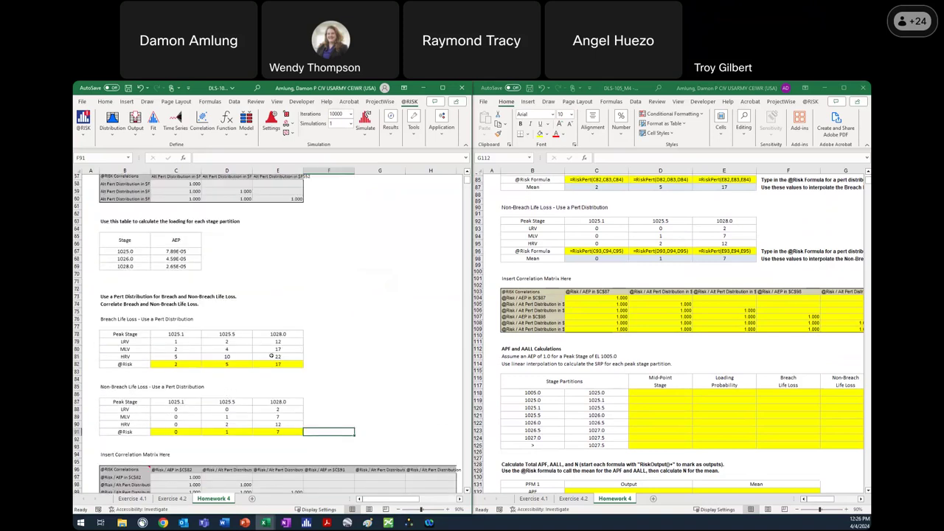
pyautogui.scroll(-11, 251, 396)
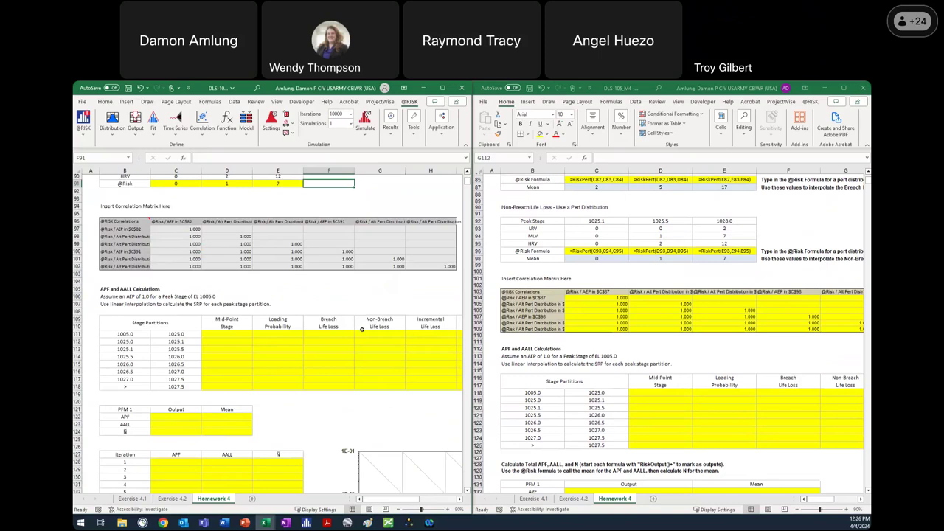
# Step: Enter =AVERAGE(B111:C111) in D111 as the mid-point stage formula and fill it down through D118
pyautogui.click(240, 338)
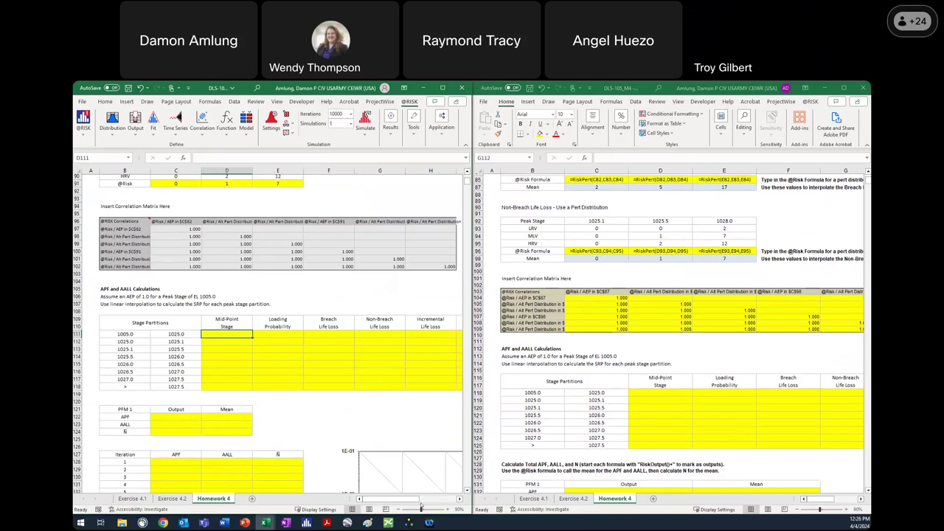
pyautogui.write('=')
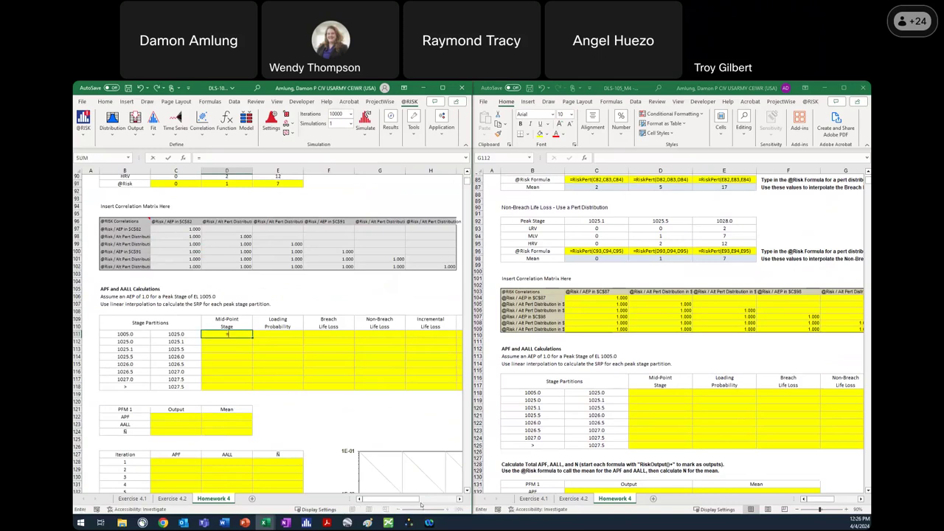
pyautogui.write('average(')
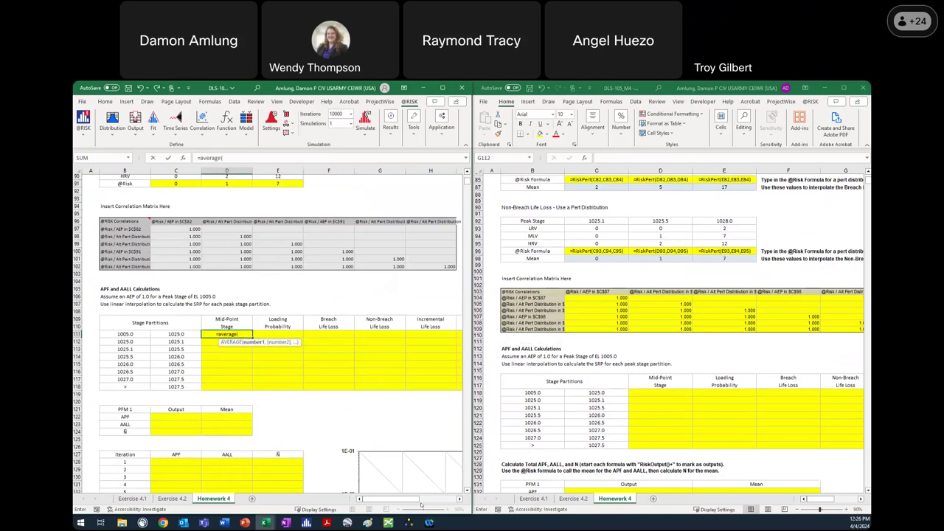
pyautogui.moveTo(132, 336); pyautogui.dragTo(175, 336)
pyautogui.press('Return')
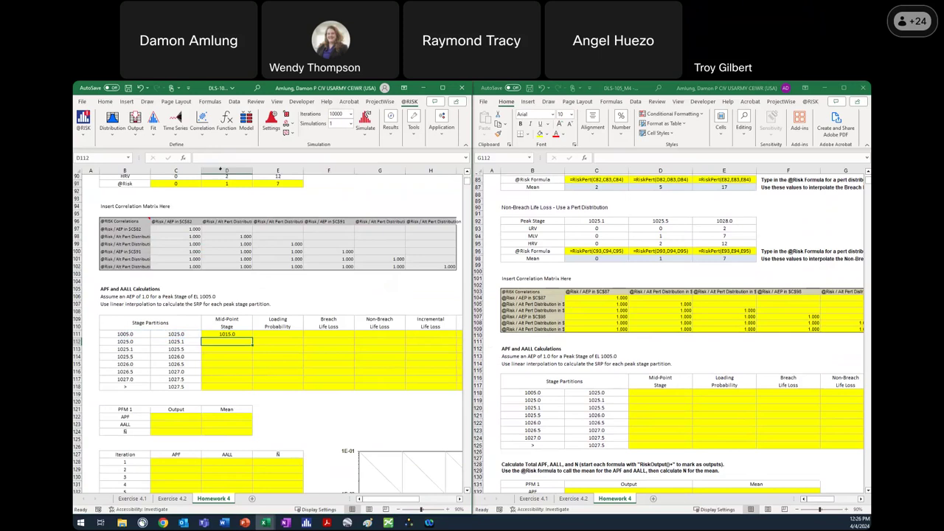
pyautogui.click(246, 335)
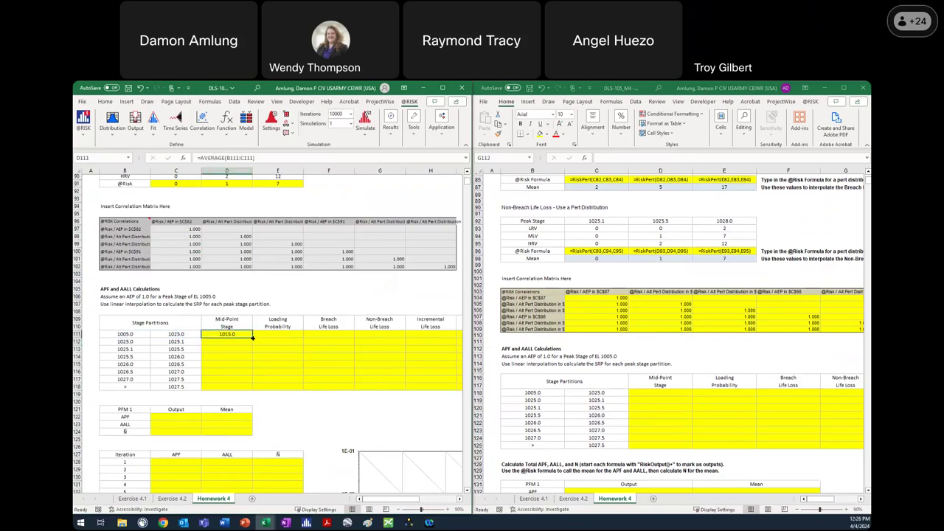
pyautogui.doubleClick(252, 337)
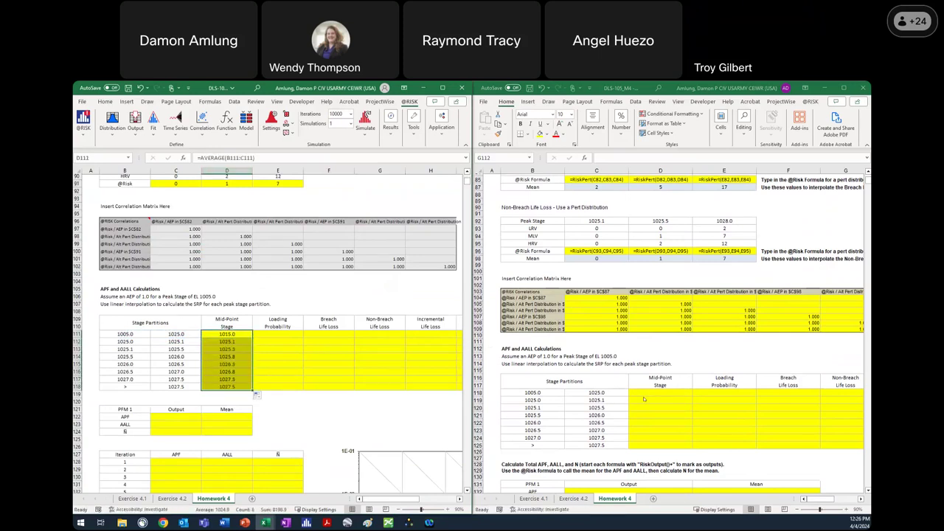
# Step: Copy the mid-point stage formulas D111:D118 into the other workbook's Mid-Point Stage column starting at D118
pyautogui.hotkey('ctrl', 'c')
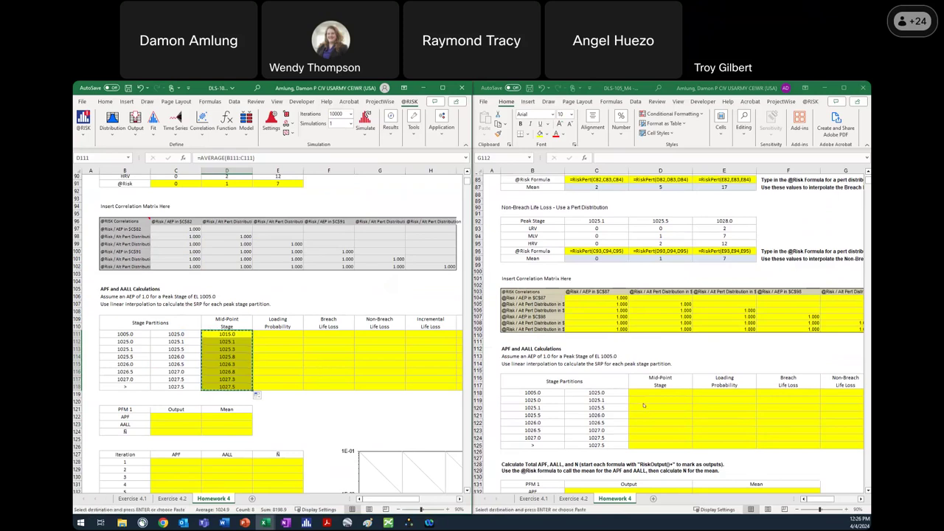
pyautogui.click(660, 392)
pyautogui.hotkey('ctrl', 'v')
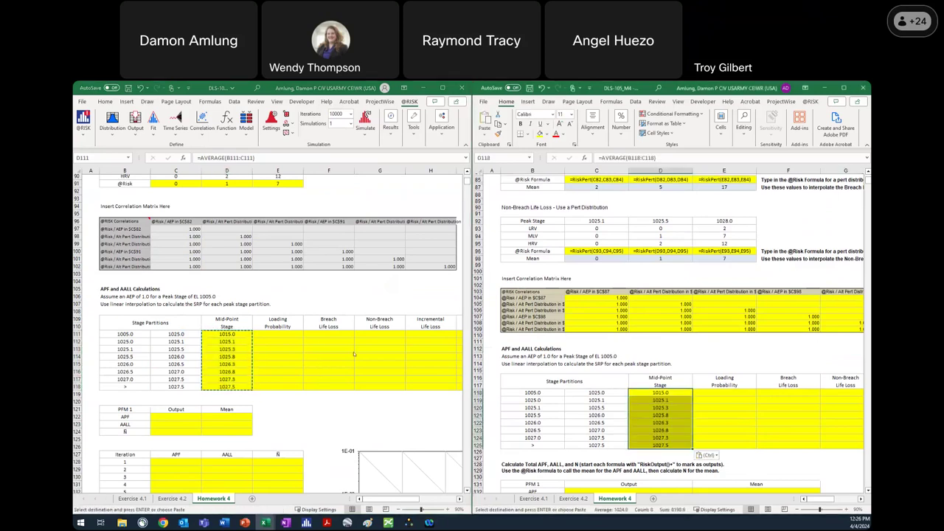
pyautogui.click(287, 334)
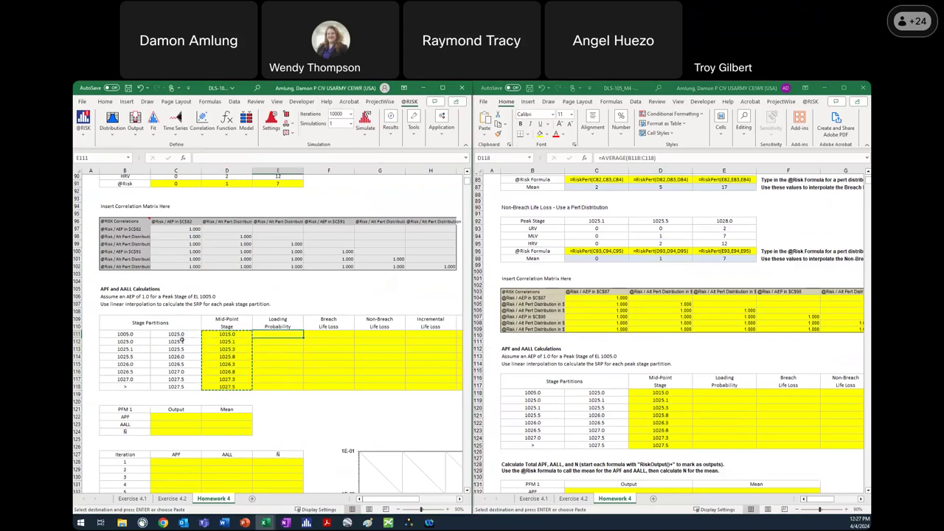
pyautogui.write('=l')
pyautogui.write('in')
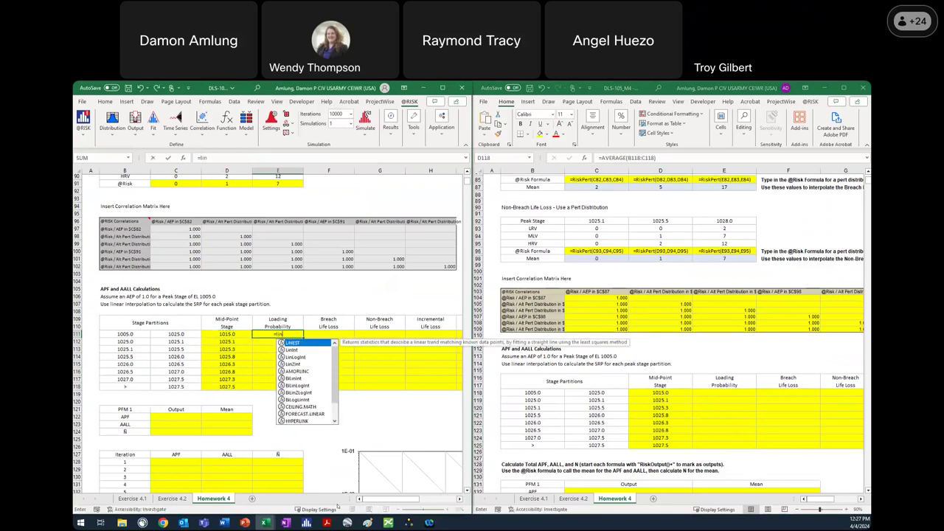
pyautogui.write('zint(')
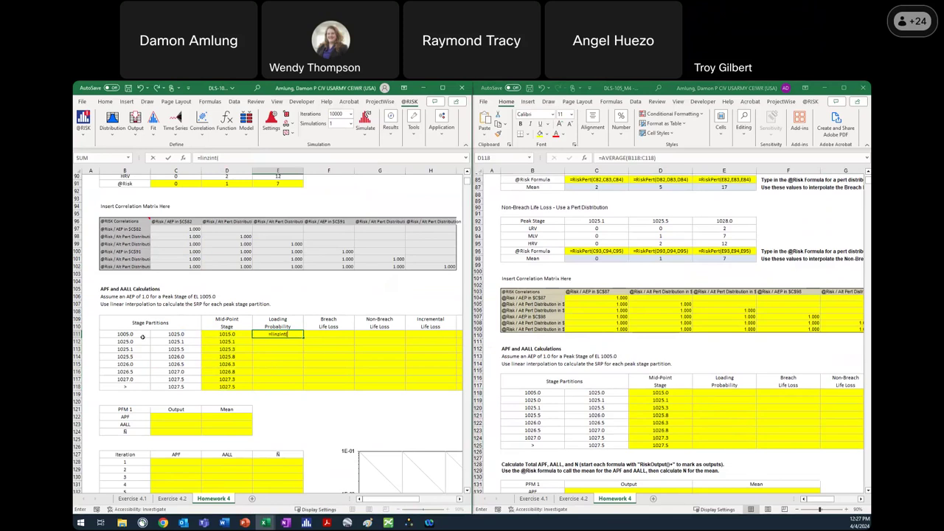
pyautogui.scroll(11, 158, 340)
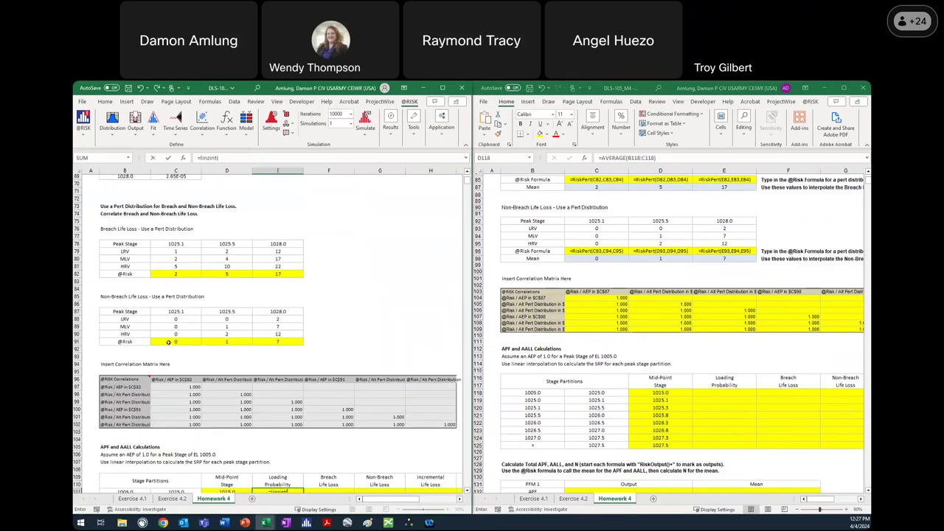
pyautogui.scroll(2, 169, 342)
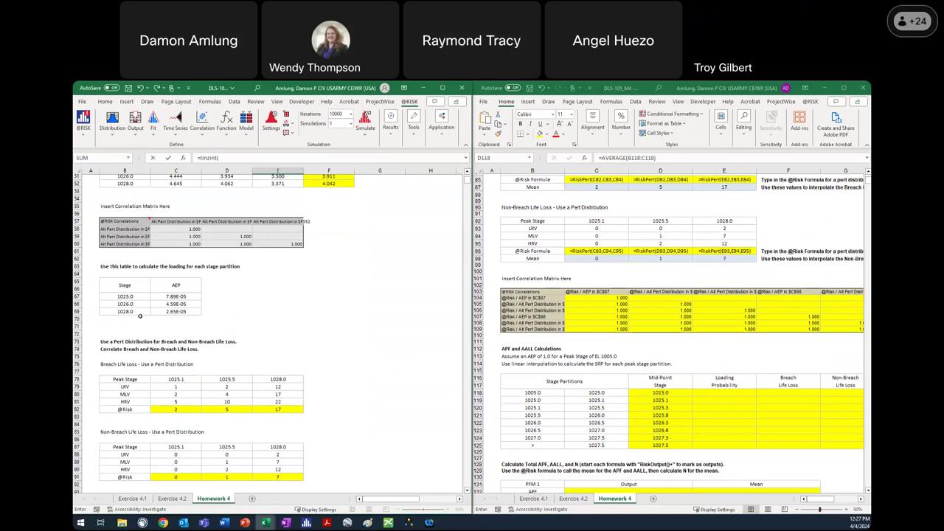
pyautogui.scroll(-9, 138, 302)
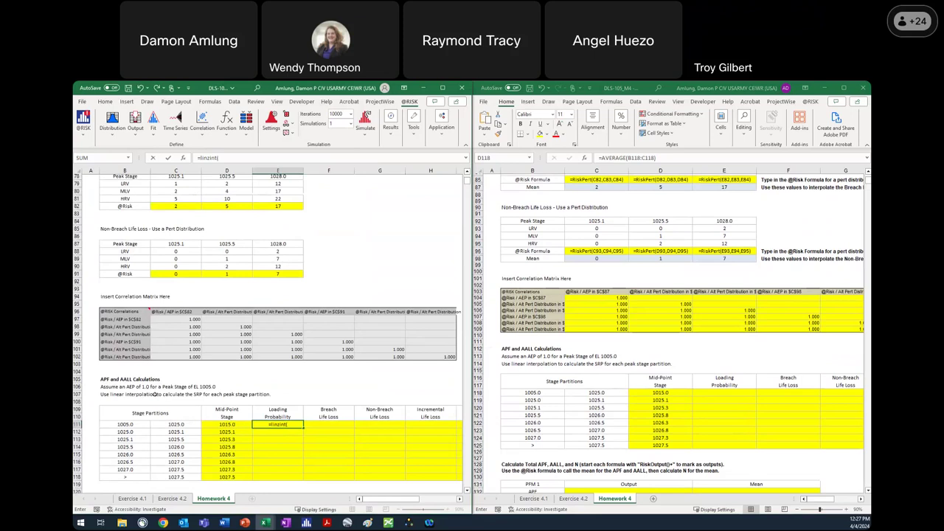
pyautogui.press('Escape')
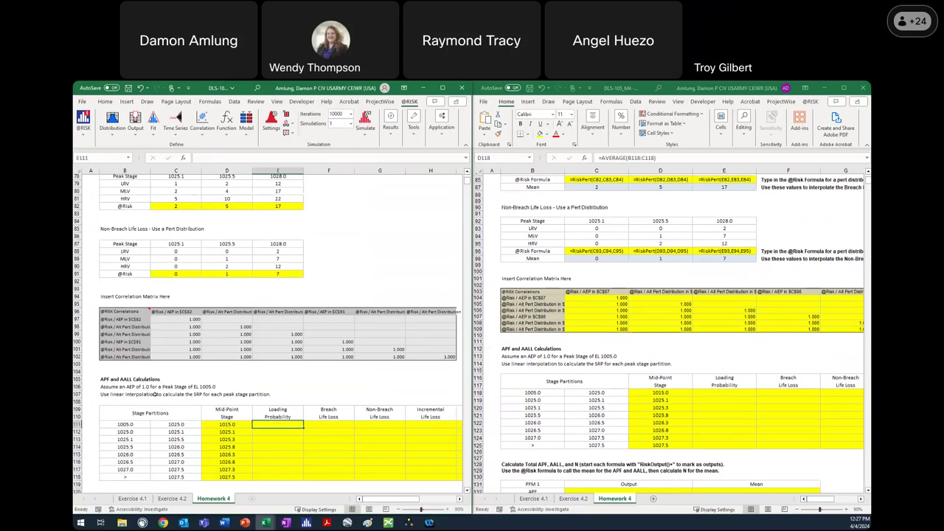
# Step: Enter =1-linzint(C111,$B$67:$B$69,$C$67:$C$69,1,0) in E111 as the loading probability of the first stage partition
pyautogui.write('=1-linzint(')
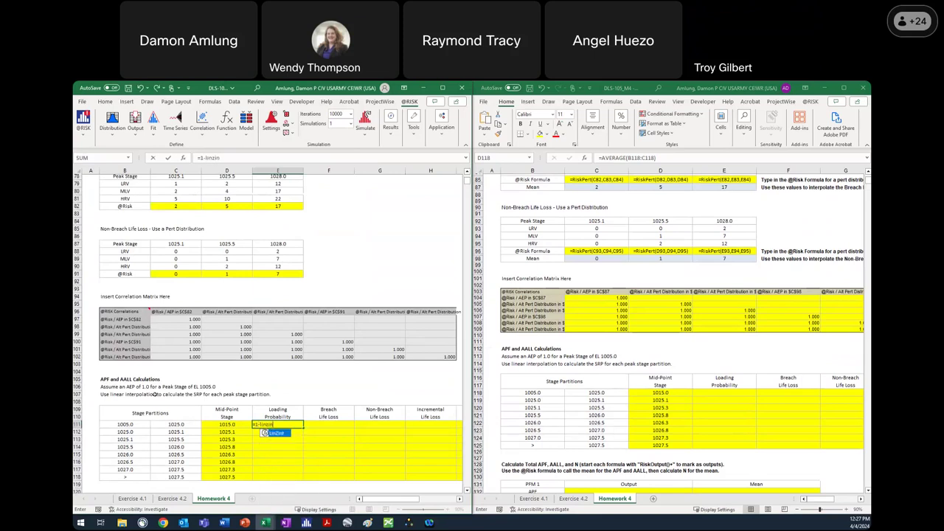
pyautogui.click(186, 422)
pyautogui.write(',')
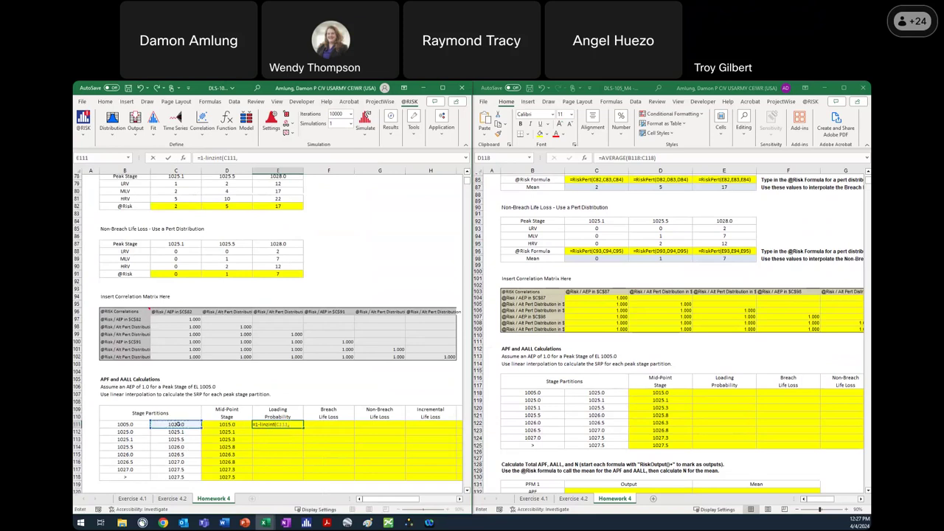
pyautogui.scroll(8, 179, 426)
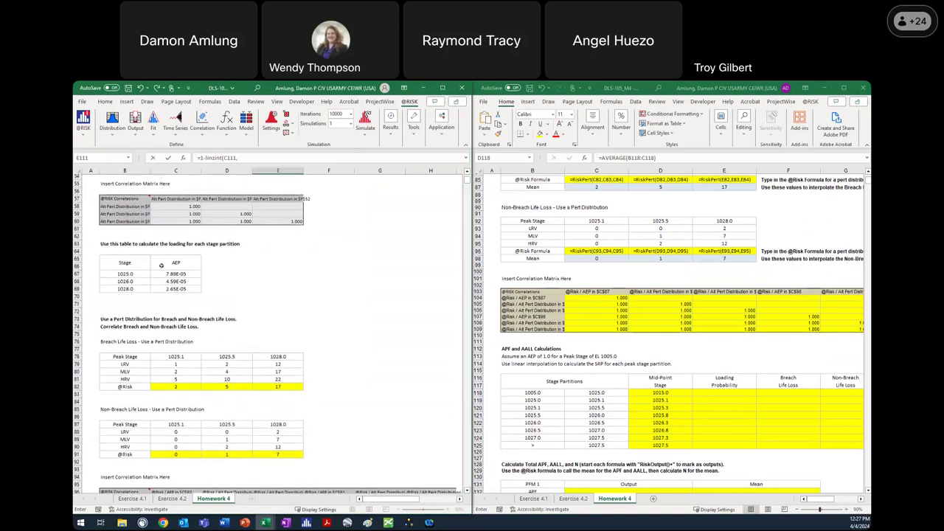
pyautogui.moveTo(138, 275)
pyautogui.mouseDown()
pyautogui.moveTo(159, 299)
pyautogui.moveTo(143, 289)
pyautogui.mouseUp()
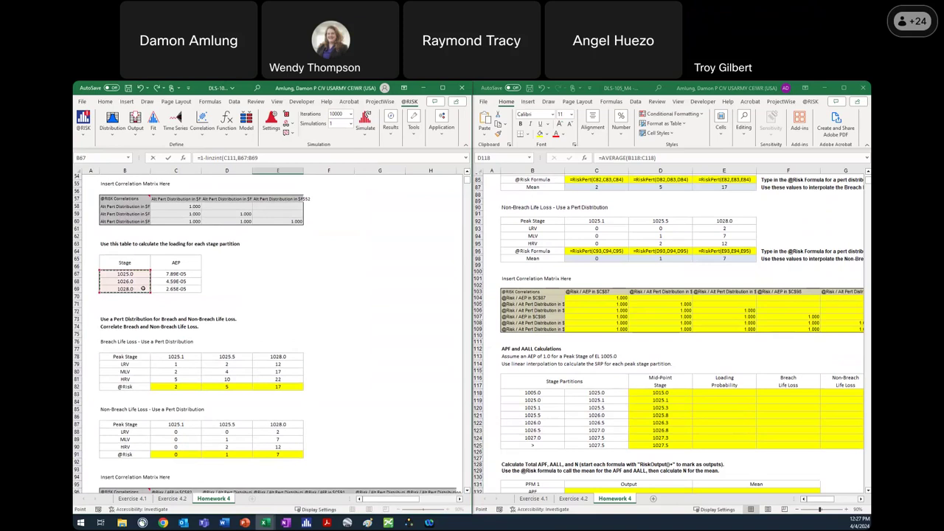
pyautogui.press('F4')
pyautogui.write(',')
pyautogui.scroll(5, 177, 201)
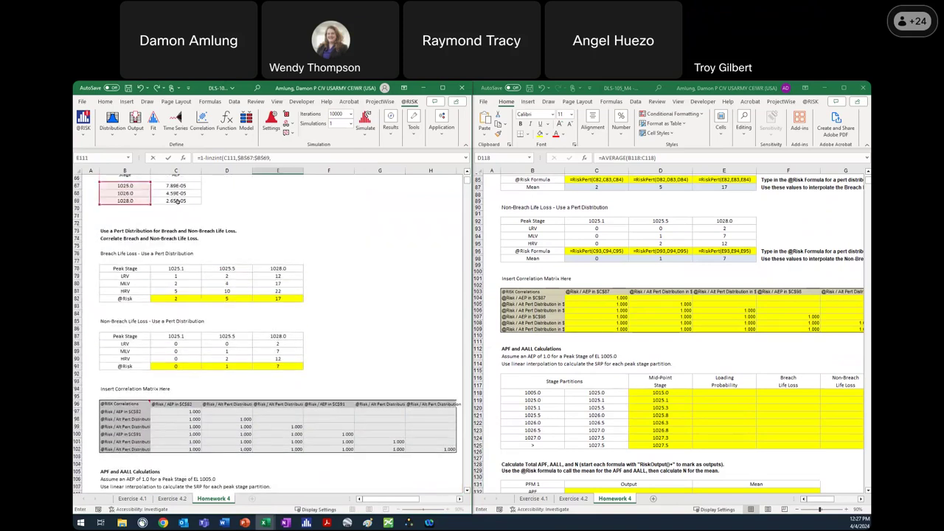
pyautogui.scroll(1, 177, 201)
pyautogui.moveTo(177, 208)
pyautogui.mouseDown()
pyautogui.moveTo(180, 244)
pyautogui.moveTo(183, 223)
pyautogui.mouseUp()
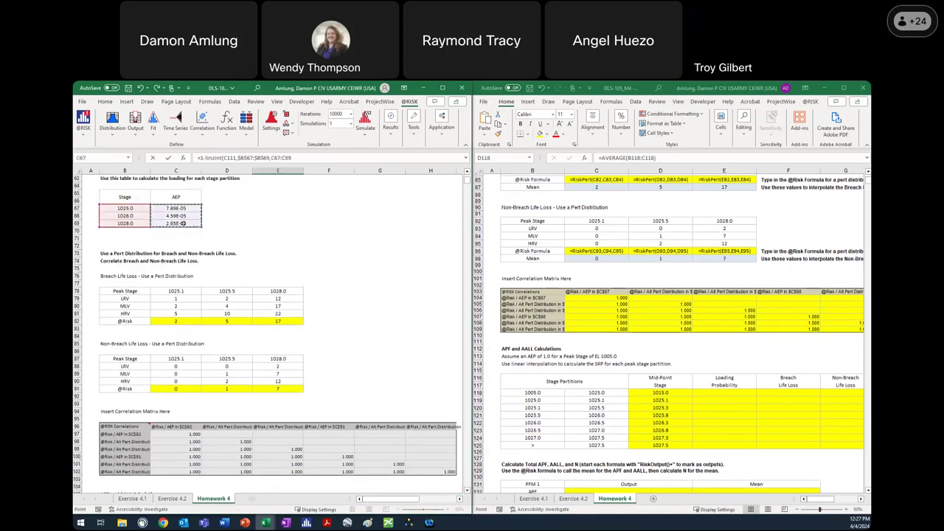
pyautogui.press('F4')
pyautogui.write(',1,0')
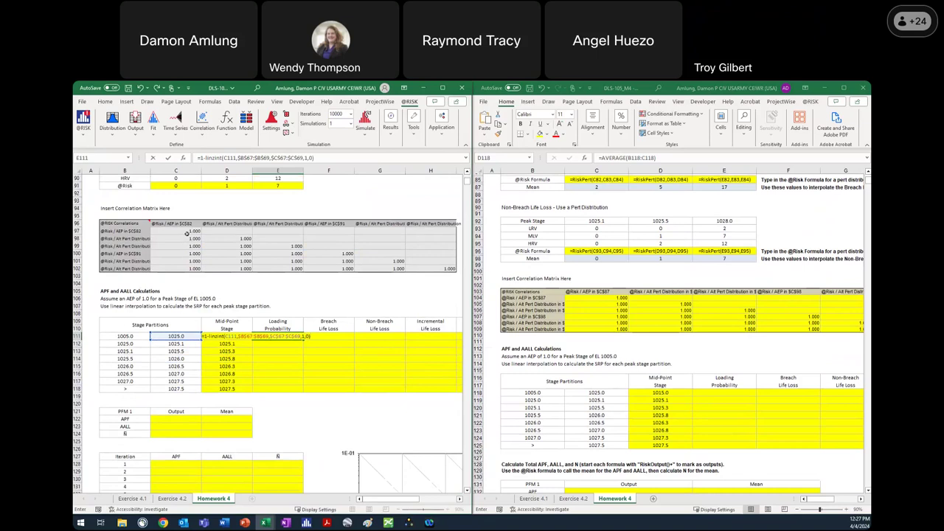
pyautogui.press('Return')
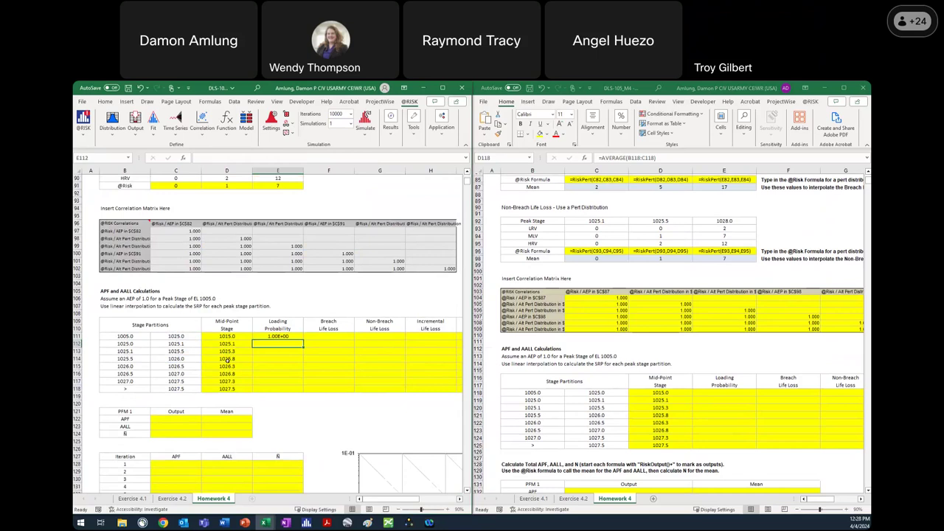
# Step: Begin the loading probability formula in E112 with =linzint(B112,$B$67:$B$69,$C$67:$C$69,1,0)-
pyautogui.write('=linzint(')
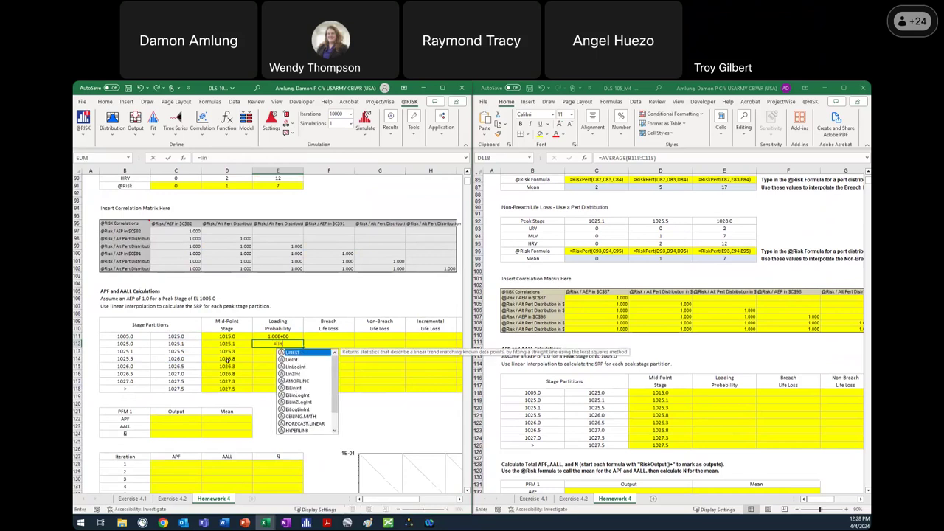
pyautogui.click(134, 343)
pyautogui.write(',')
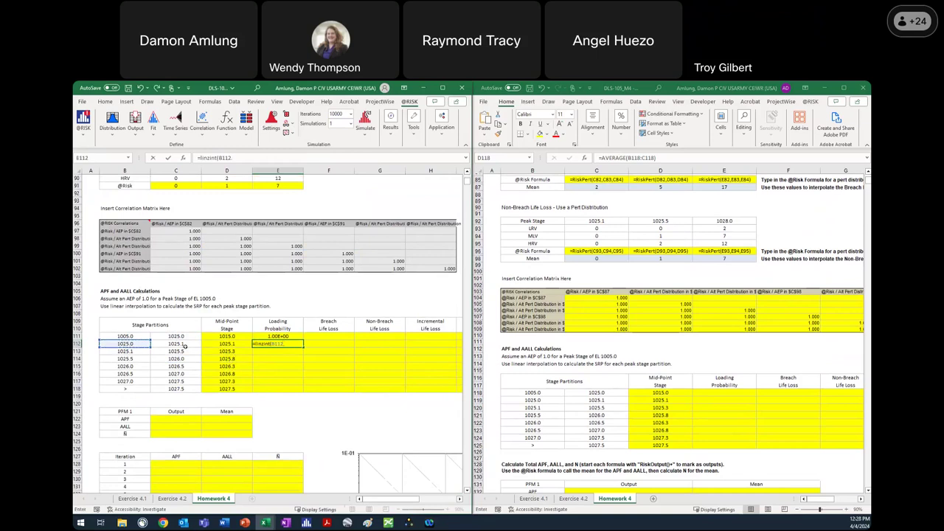
pyautogui.scroll(6, 166, 239)
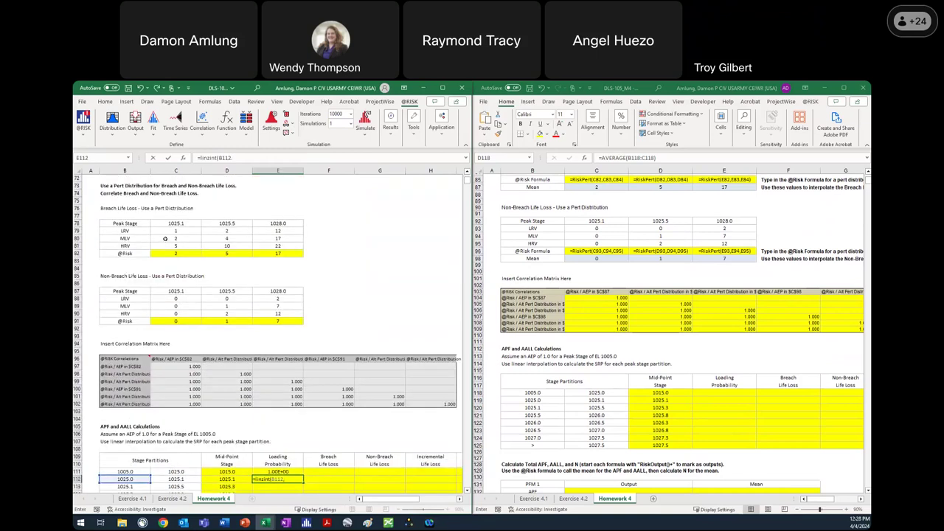
pyautogui.scroll(3, 165, 238)
pyautogui.moveTo(137, 208); pyautogui.dragTo(141, 224)
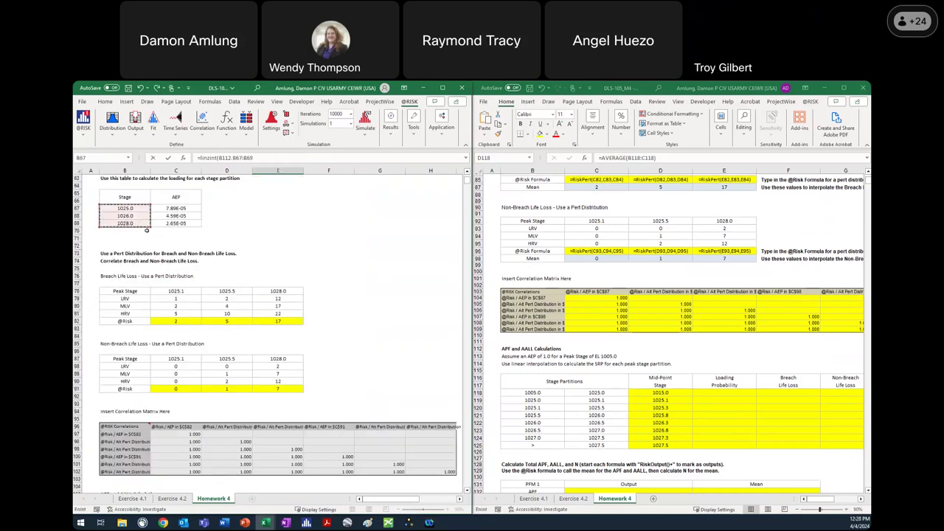
pyautogui.press('F4')
pyautogui.write(',')
pyautogui.scroll(10, 182, 201)
pyautogui.moveTo(181, 200); pyautogui.dragTo(181, 216)
pyautogui.press('F4')
pyautogui.scroll(-9, 198, 230)
pyautogui.write(',1,0')
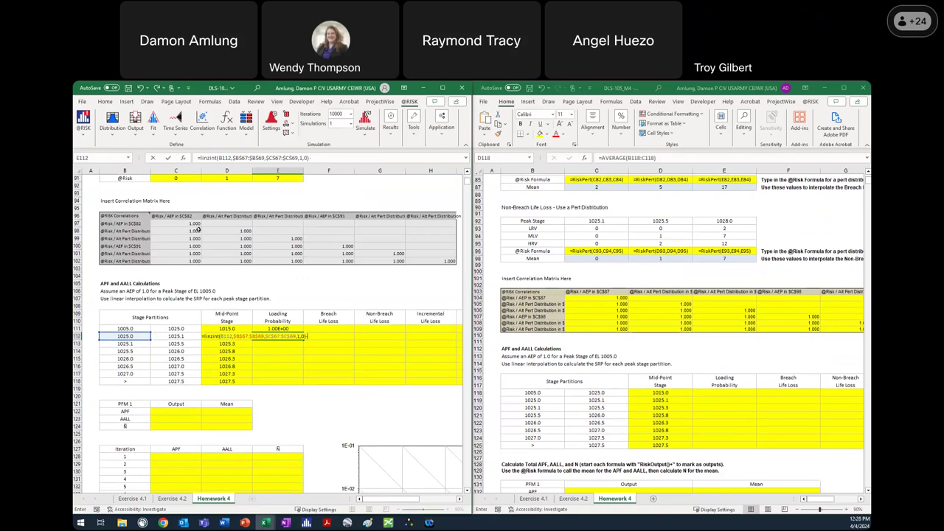
# Step: Complete E112 by subtracting linzint(C112,$B$67:$B$69,$C$67:$C$69,1,0), and fill the formula down through E118
pyautogui.moveTo(199, 157); pyautogui.dragTo(309, 159)
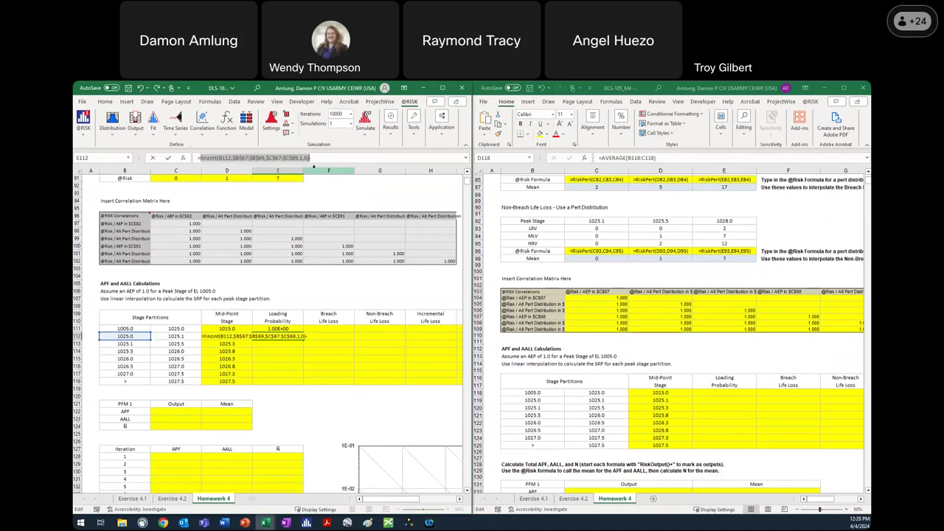
pyautogui.hotkey('ctrl', 'c')
pyautogui.press('End')
pyautogui.hotkey('ctrl', 'v')
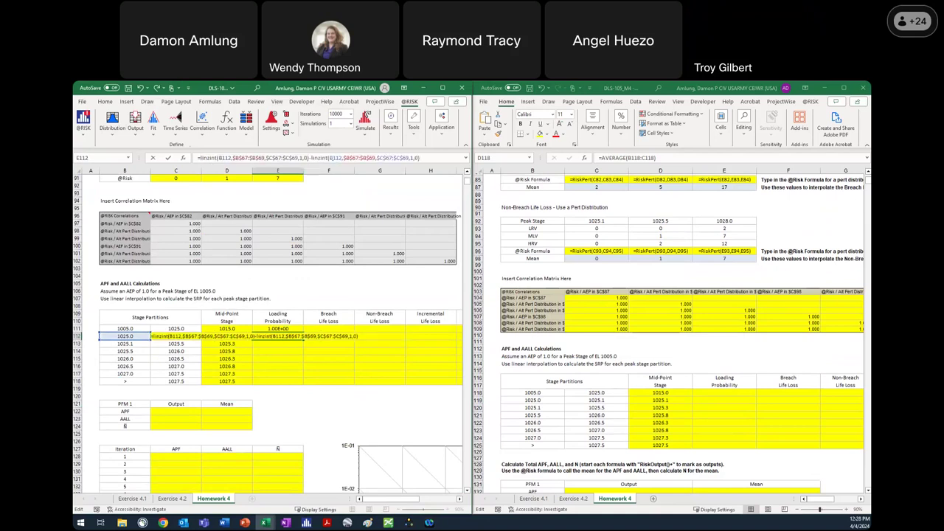
pyautogui.click(331, 158)
pyautogui.press('BackSpace')
pyautogui.write('C')
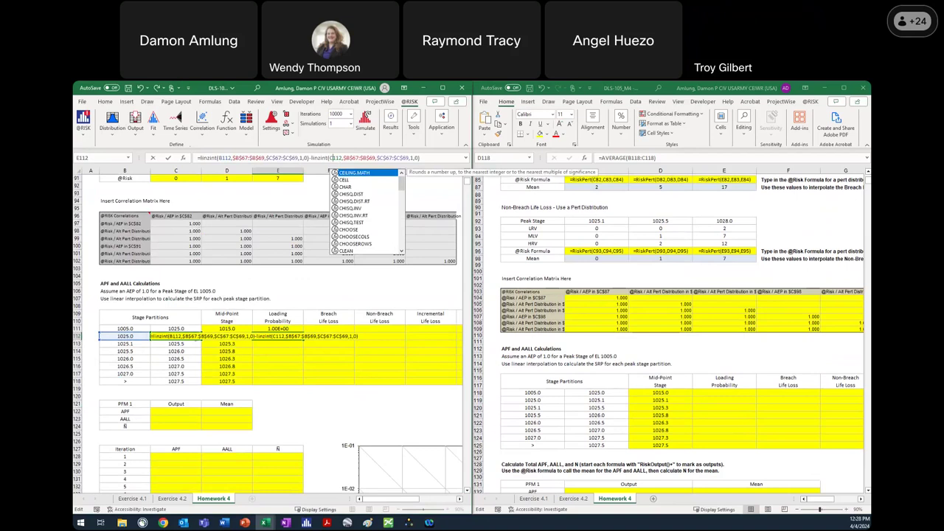
pyautogui.press('Return')
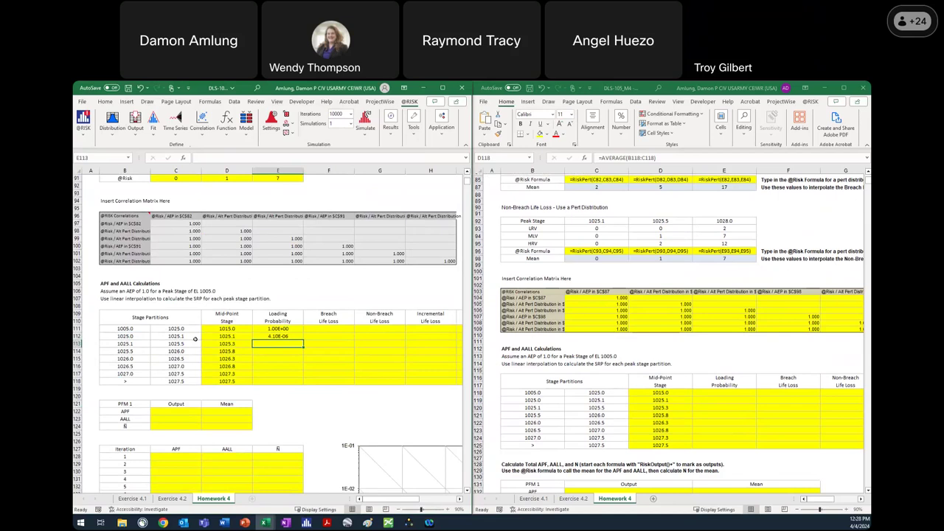
pyautogui.click(300, 337)
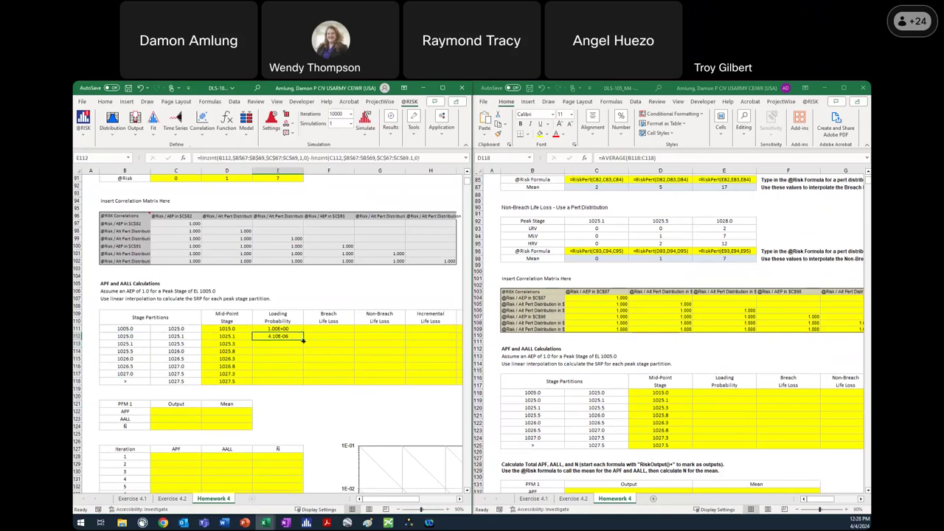
pyautogui.doubleClick(302, 340)
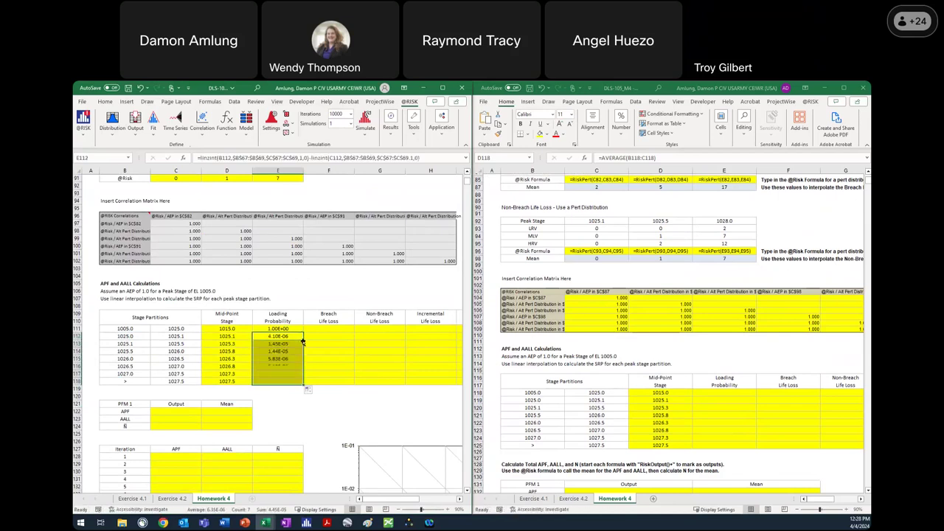
# Step: Reduce the last partition's formula in E118 to =linzint(C118,$B$67:$B$69,$C$67:$C$69,1,0) and check the sum of E111:E118
pyautogui.click(278, 382)
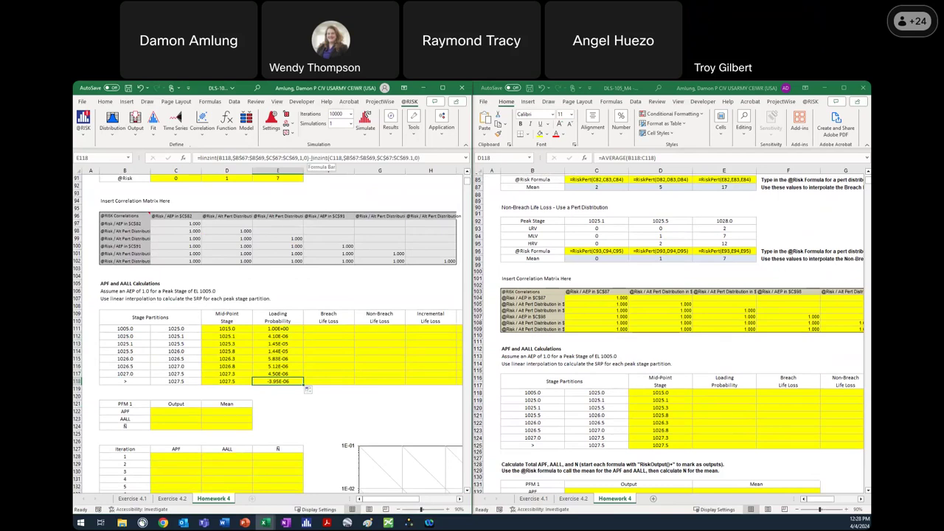
pyautogui.click(310, 158)
pyautogui.hotkey('shift', 'Home')
pyautogui.write('=')
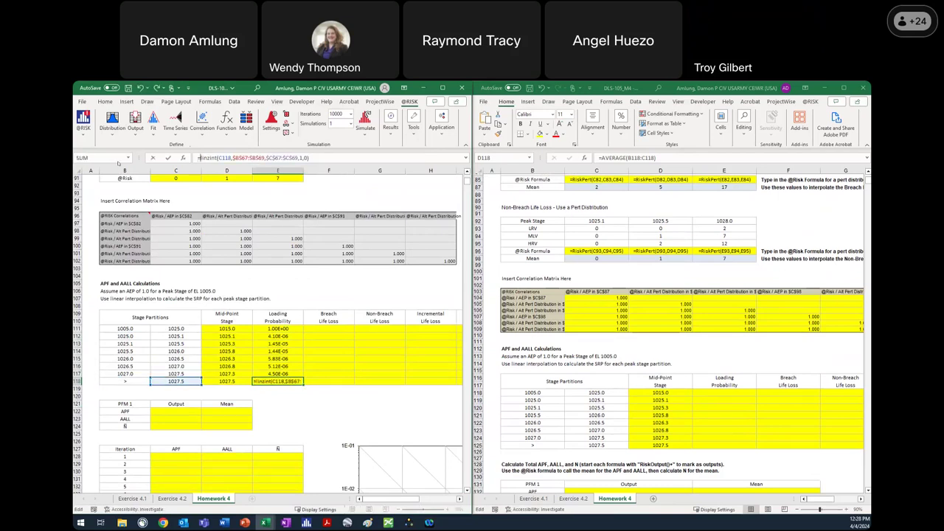
pyautogui.press('Return')
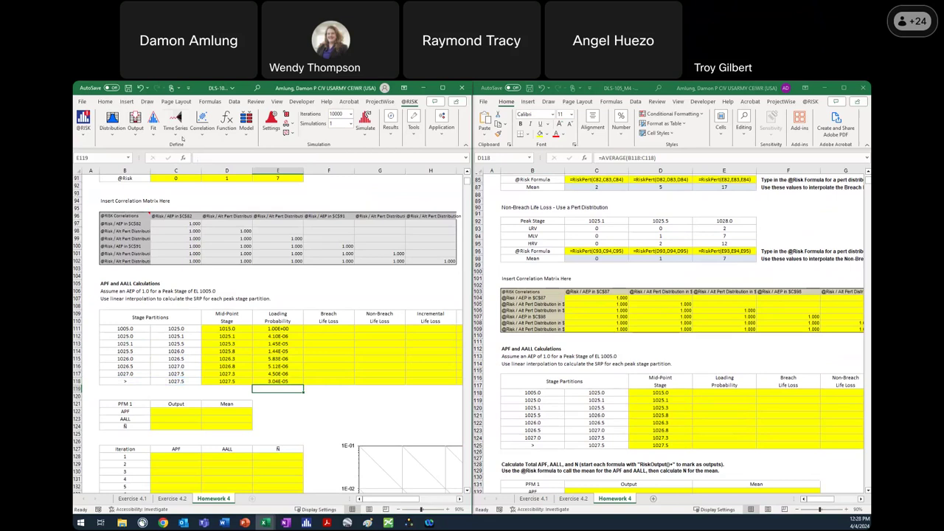
pyautogui.moveTo(294, 328); pyautogui.dragTo(300, 383)
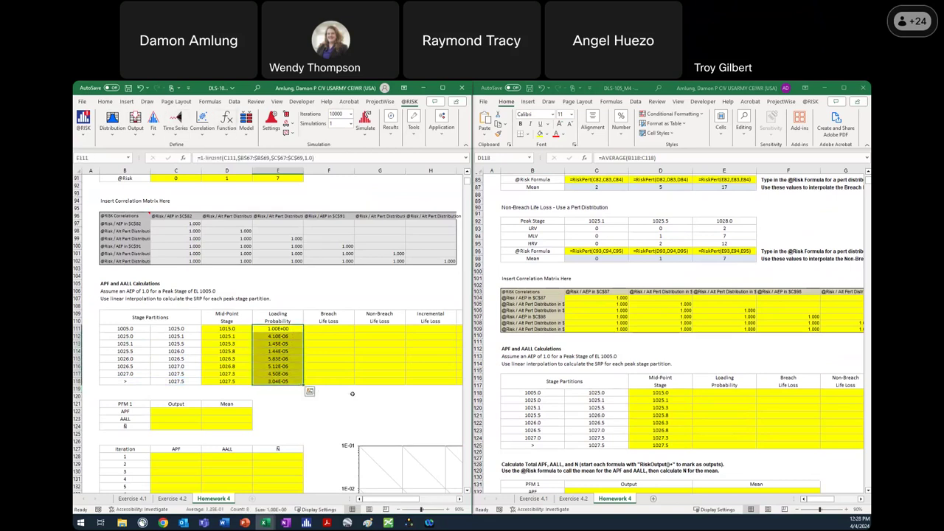
pyautogui.click(287, 329)
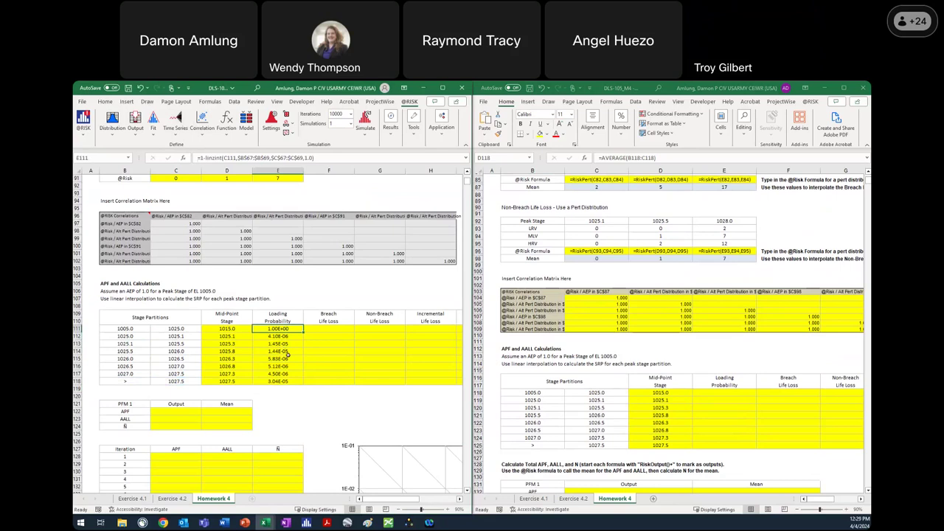
# Step: Enter =linint(D111,$C$78:$E$78,$C$82:$E$82,1,0) in F111 as the breach life loss of the first stage partition
pyautogui.click(342, 329)
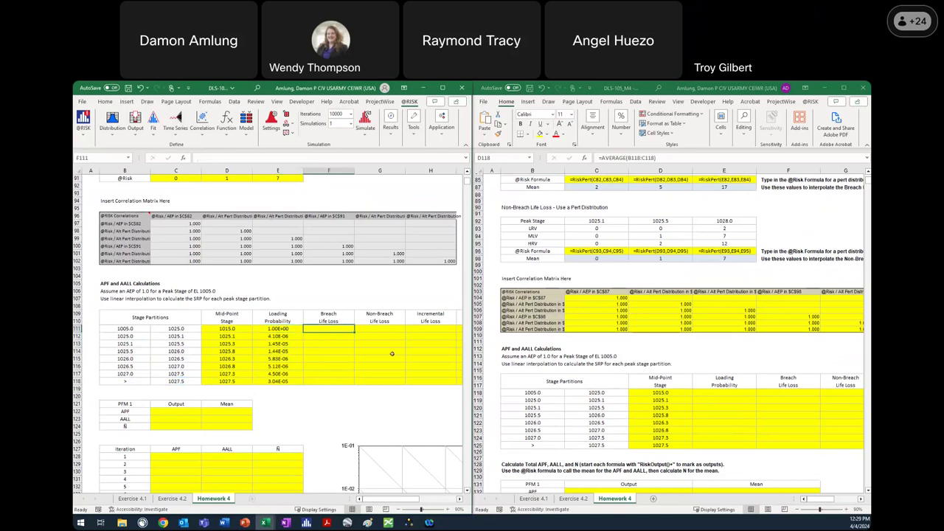
pyautogui.write('=linint(')
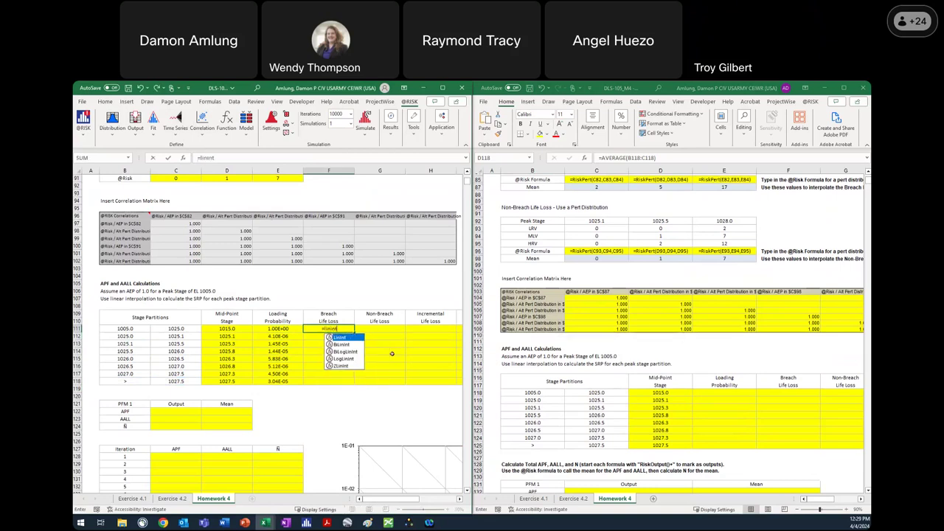
pyautogui.click(231, 329)
pyautogui.write(',')
pyautogui.scroll(6, 354, 395)
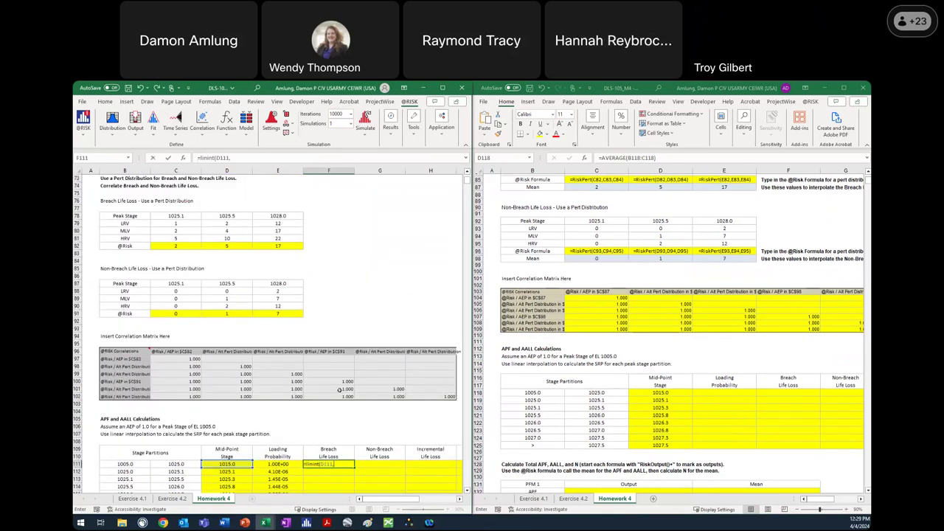
pyautogui.moveTo(177, 215); pyautogui.dragTo(287, 216)
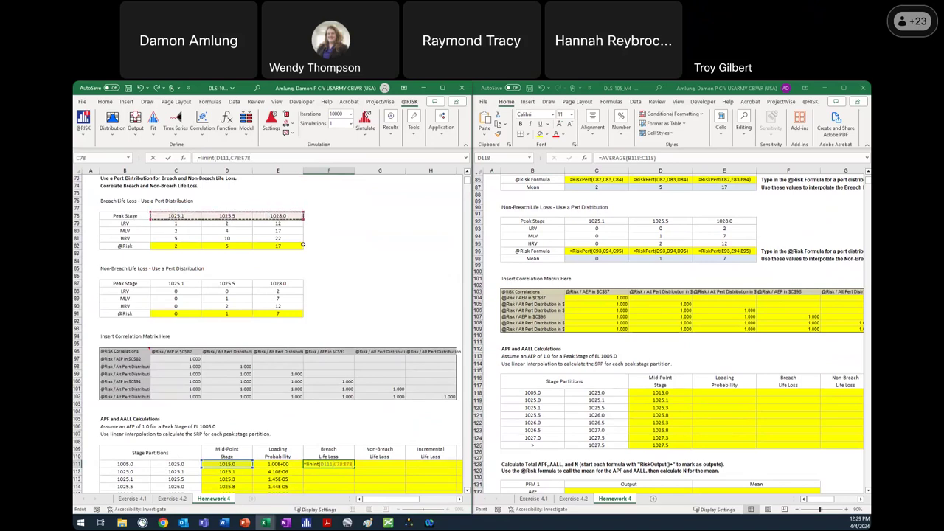
pyautogui.press('F4')
pyautogui.write(',')
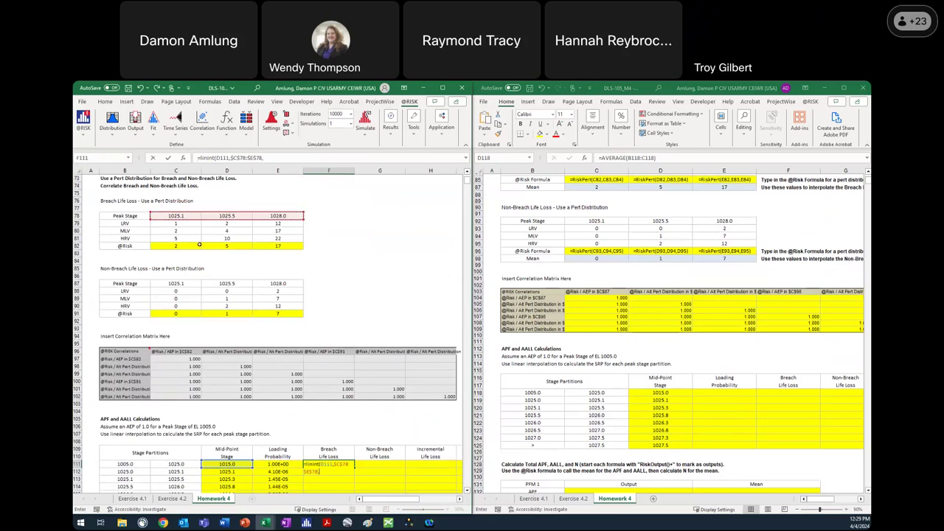
pyautogui.moveTo(176, 246); pyautogui.dragTo(293, 246)
pyautogui.press('F4')
pyautogui.write(',1.0')
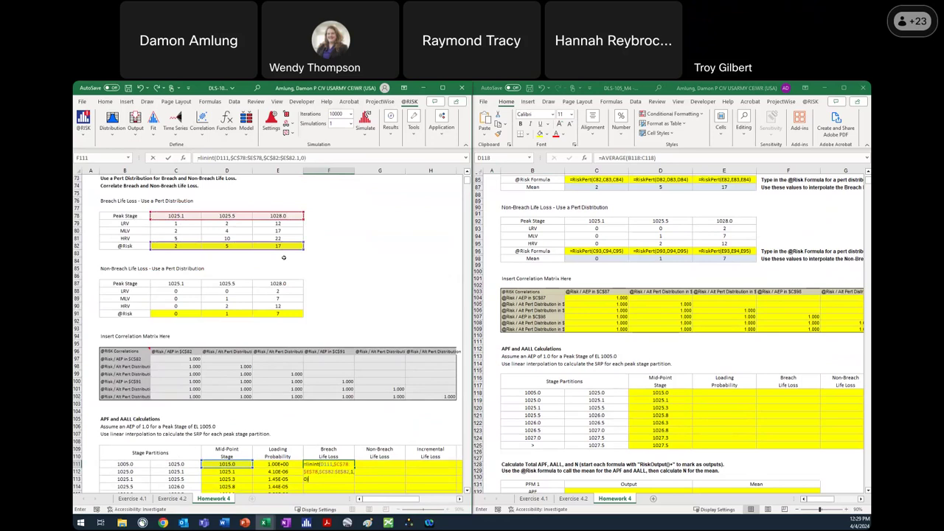
pyautogui.press('Return')
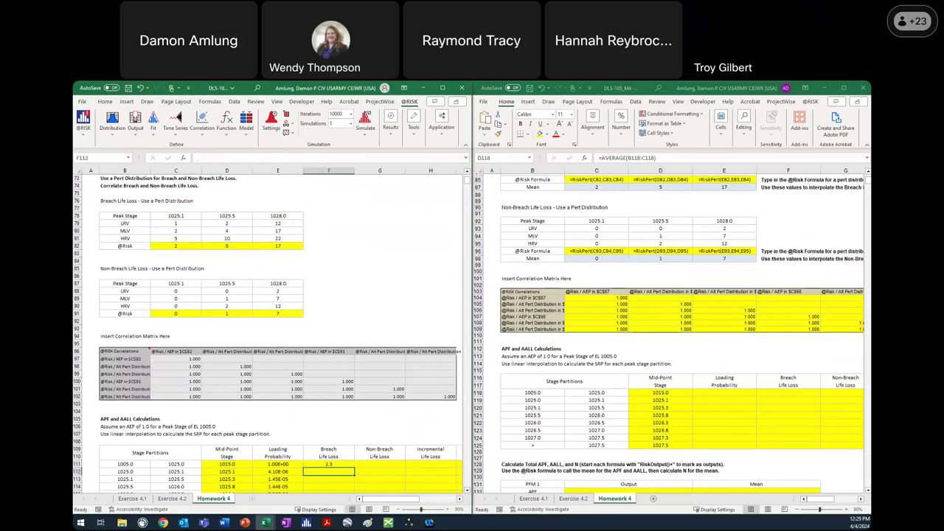
# Step: Fill the breach life loss formula from F111 down through F118, leaving F119 below the table empty
pyautogui.click(367, 522)
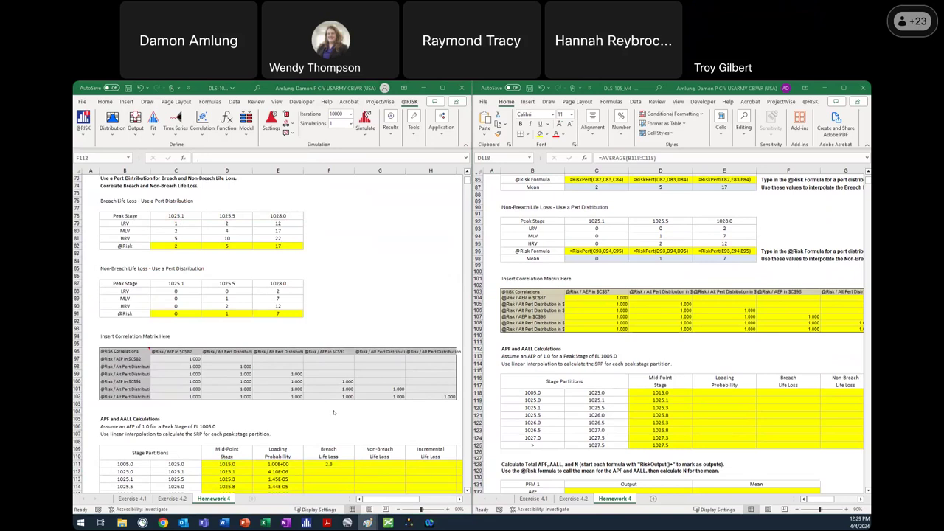
pyautogui.click(332, 473)
pyautogui.click(334, 464)
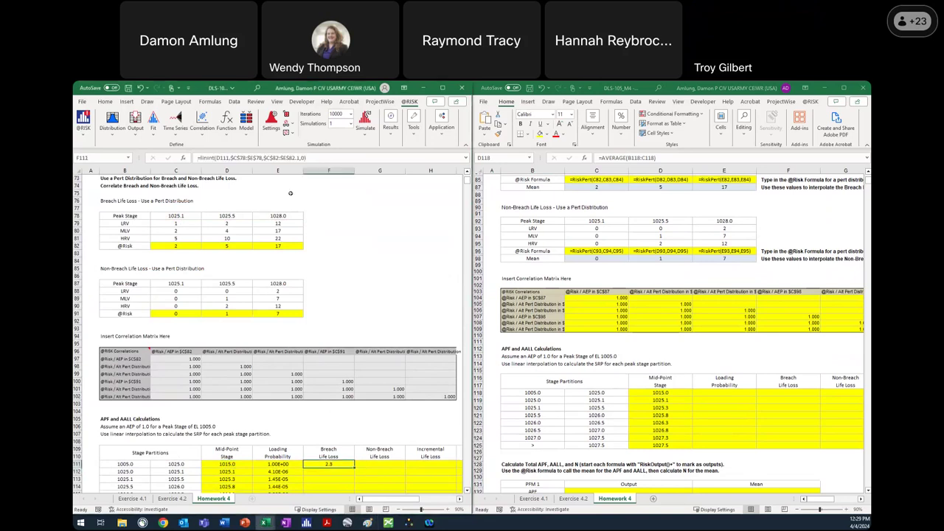
pyautogui.scroll(-4, 343, 382)
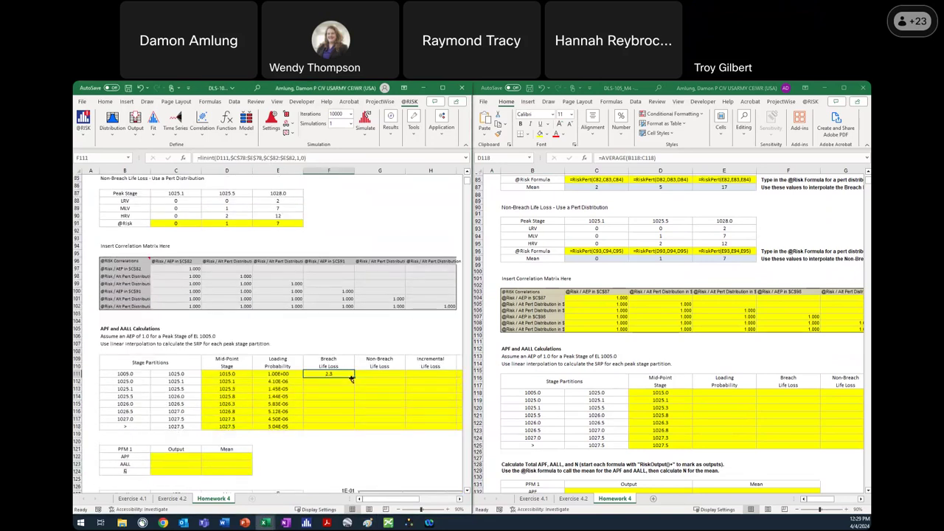
pyautogui.moveTo(354, 378); pyautogui.dragTo(360, 440)
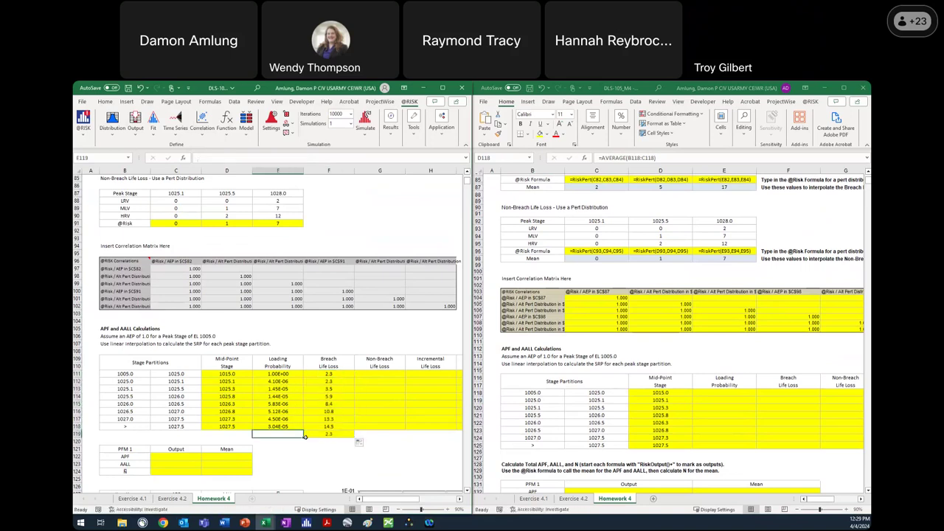
pyautogui.click(398, 413)
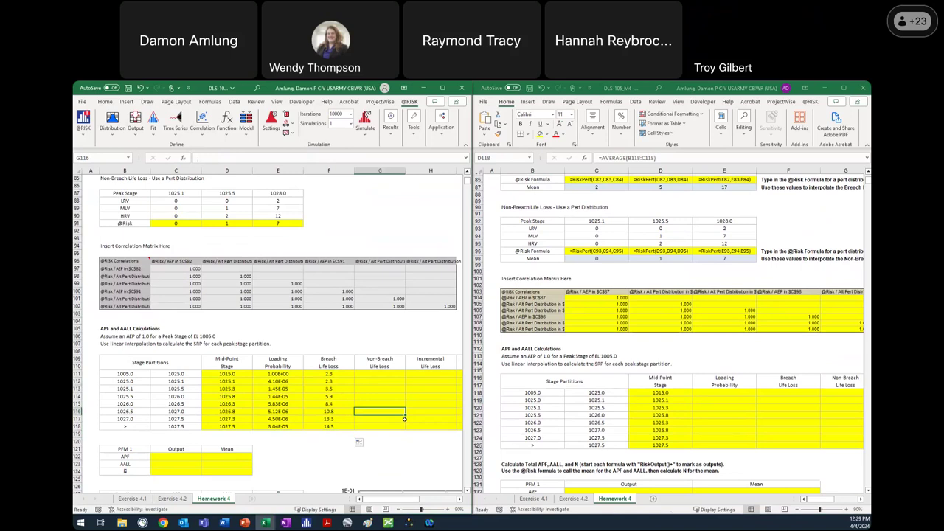
# Step: Enter =linint(D111,$C$87:$E$87,$C$91:$E$91,1,0) in G111 as the non-breach life loss of the first stage partition
pyautogui.click(379, 375)
pyautogui.write('=')
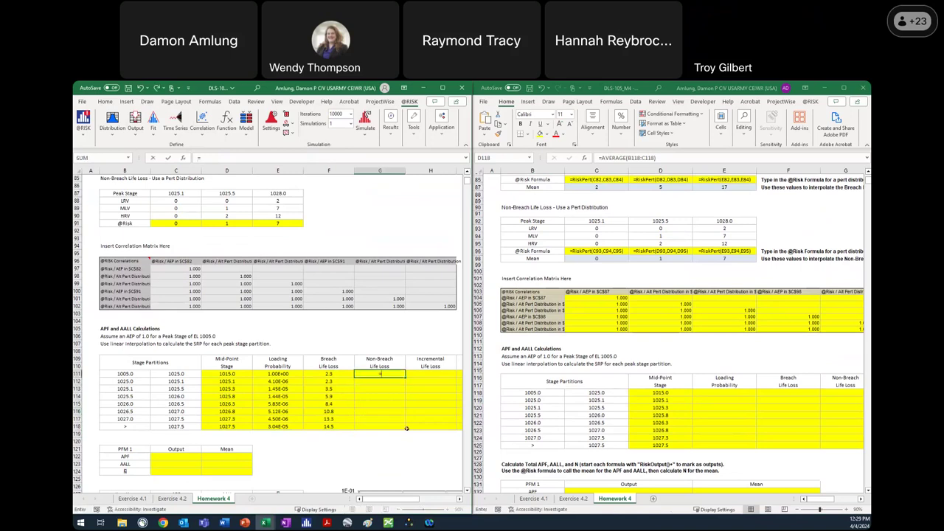
pyautogui.write('linint(')
pyautogui.click(222, 374)
pyautogui.write(',')
pyautogui.scroll(1, 227, 234)
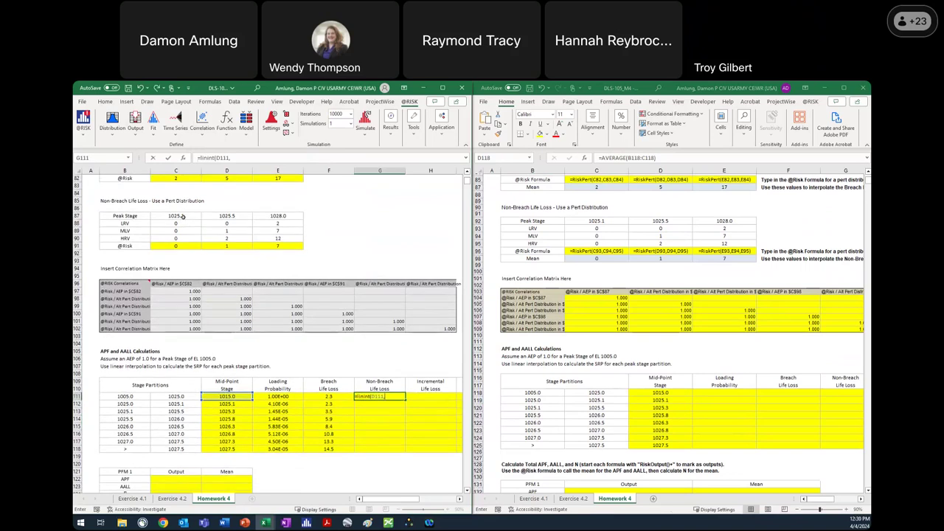
pyautogui.moveTo(182, 216); pyautogui.dragTo(280, 217)
pyautogui.press('F4')
pyautogui.write(',')
pyautogui.moveTo(194, 246); pyautogui.dragTo(276, 247)
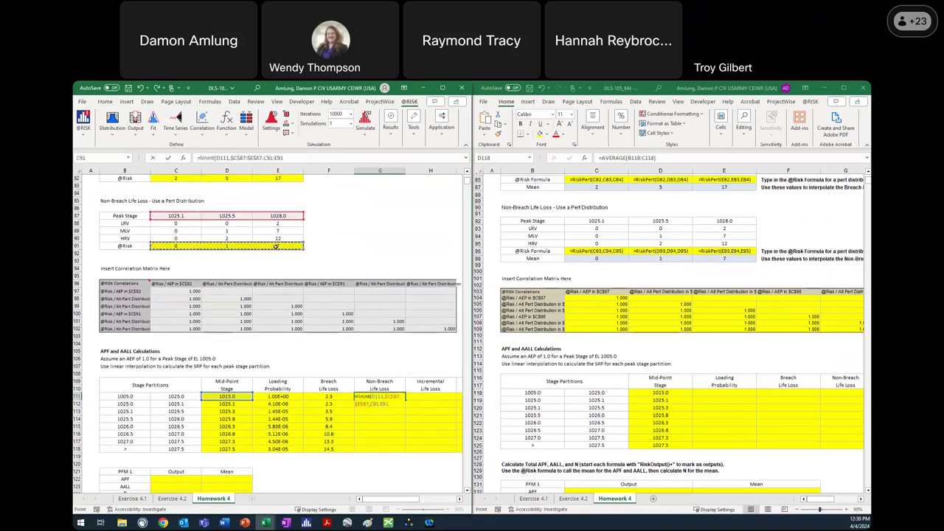
pyautogui.press('F4')
pyautogui.write(',1.')
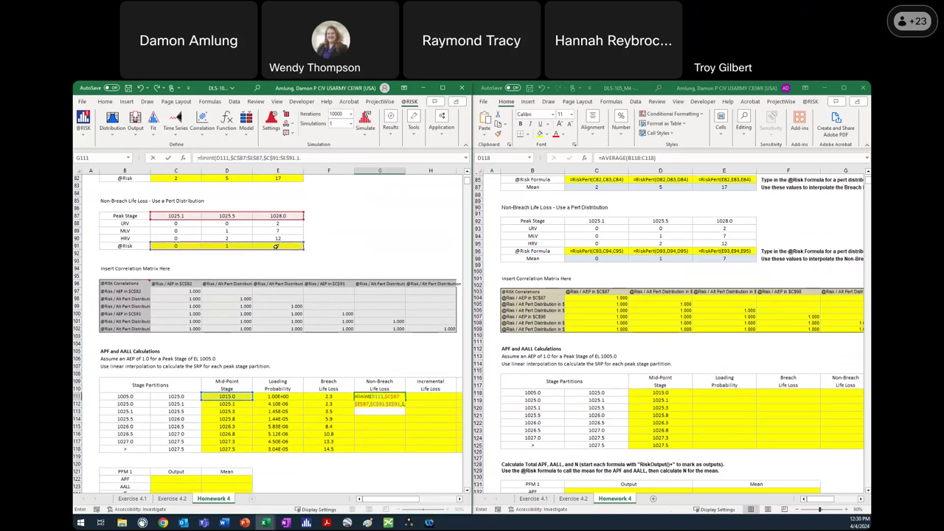
pyautogui.press('Return')
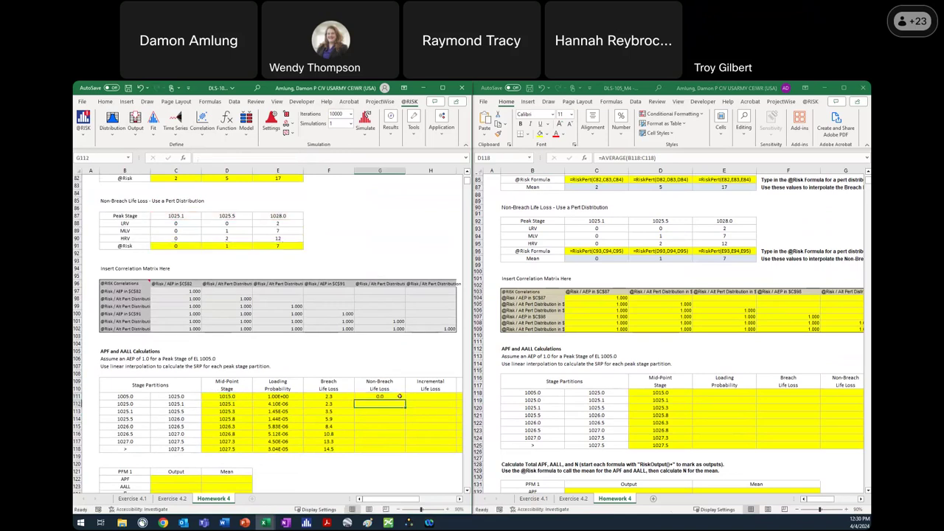
# Step: Fill the non-breach life loss formula from G111 down through G118
pyautogui.click(391, 397)
pyautogui.doubleClick(406, 399)
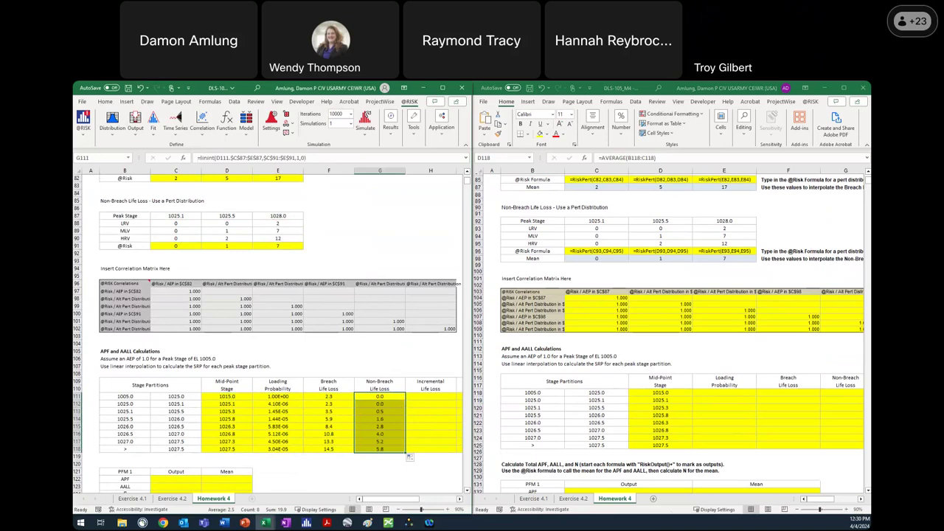
pyautogui.click(368, 522)
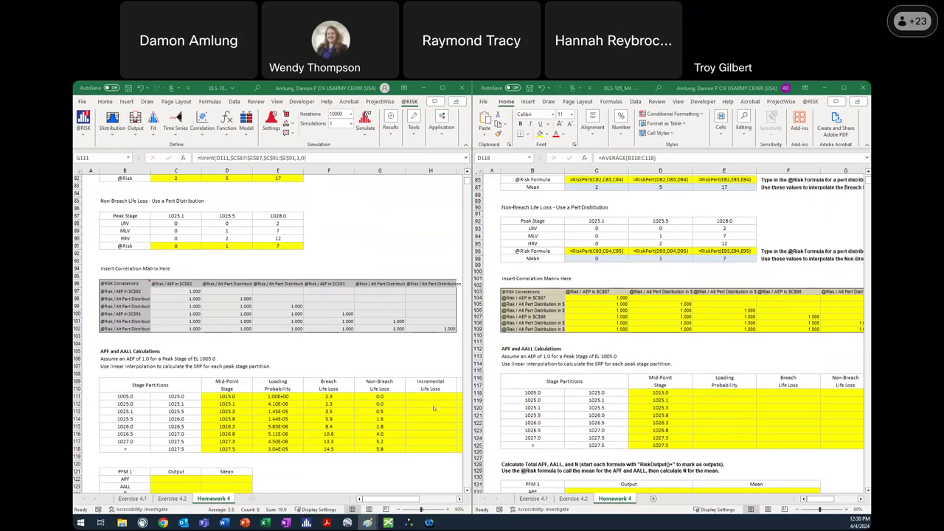
# Step: Calculate the incremental life loss in H111 with =F111-G111 and fill the formula down through H118
pyautogui.press('Right')
pyautogui.write('=')
pyautogui.press('Left')
pyautogui.press('Left')
pyautogui.write('-')
pyautogui.press('Left')
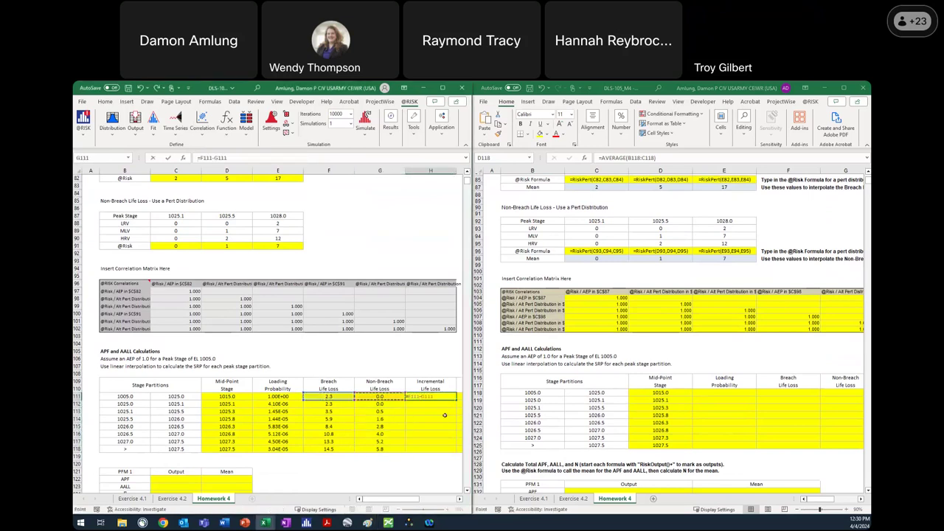
pyautogui.press('Return')
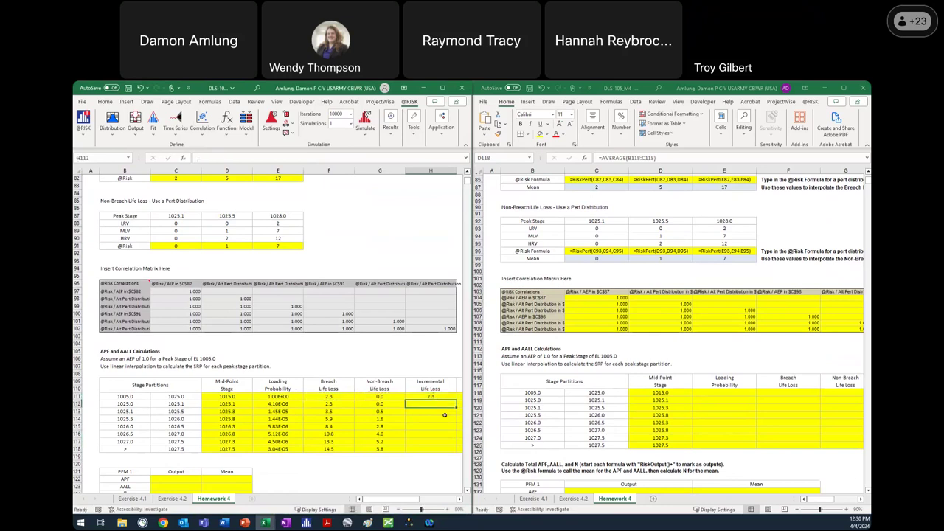
pyautogui.click(452, 398)
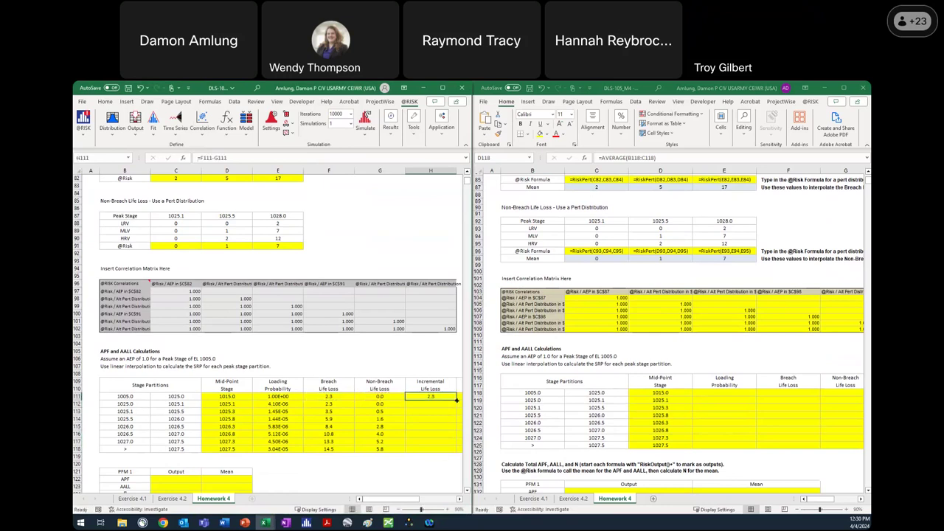
pyautogui.doubleClick(457, 399)
# Step: Begin the SRP formula in I111 with linint, using mid-point stage D111 and the absolute peak stage range $C$34:$F$34
pyautogui.moveTo(419, 499); pyautogui.dragTo(434, 492)
pyautogui.click(411, 420)
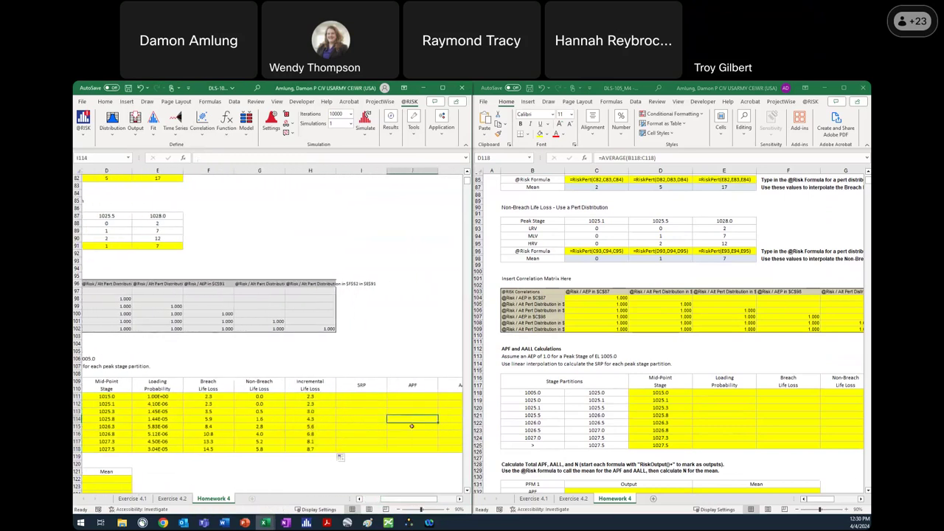
pyautogui.press('Up')
pyautogui.press('Up')
pyautogui.press('Up')
pyautogui.press('Left')
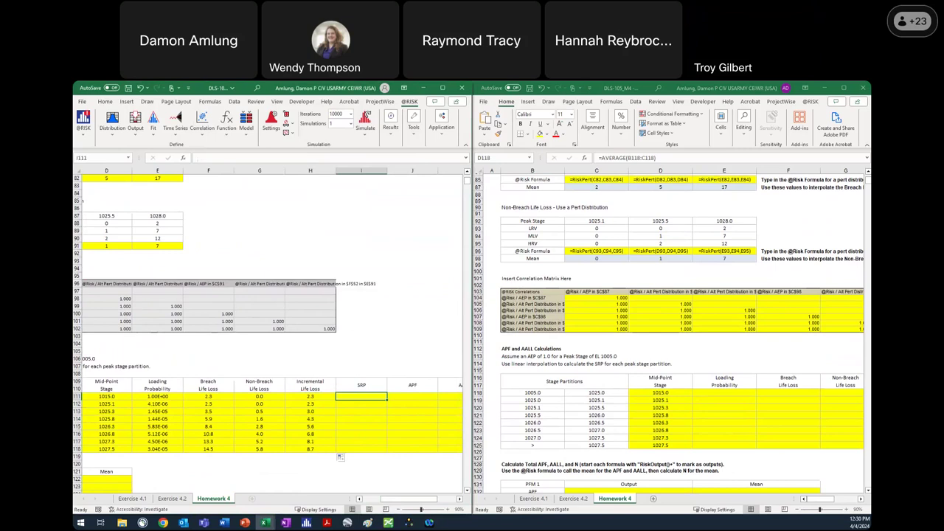
pyautogui.write('=linint(')
pyautogui.moveTo(398, 500); pyautogui.dragTo(380, 500)
pyautogui.click(229, 397)
pyautogui.write(',')
pyautogui.scroll(7, 300, 316)
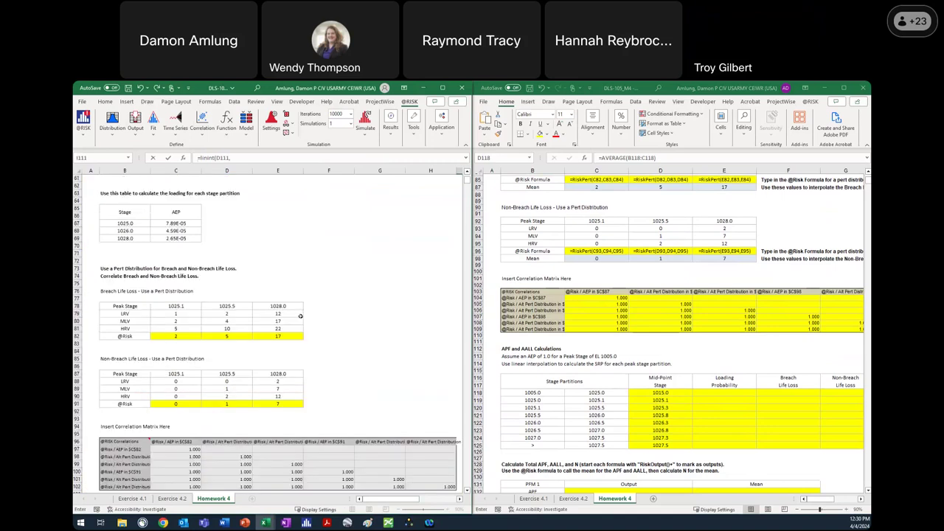
pyautogui.scroll(15, 300, 316)
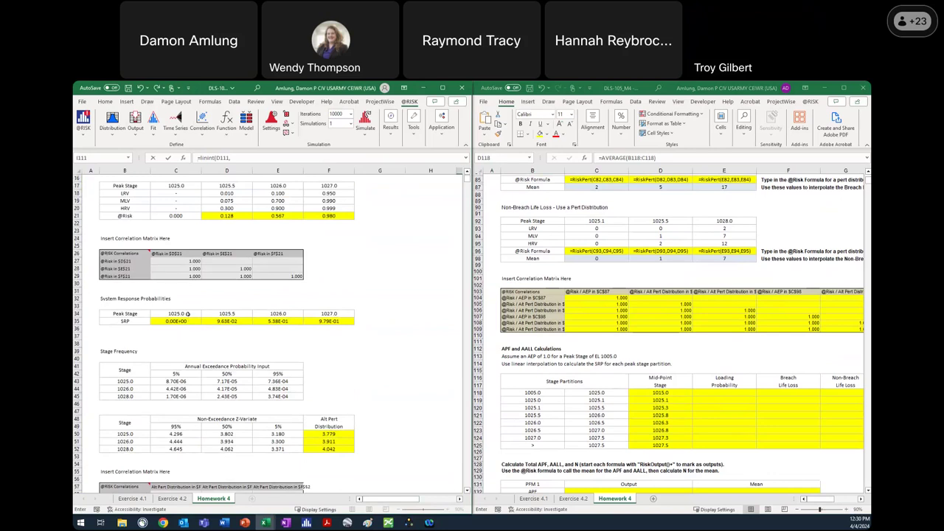
pyautogui.moveTo(190, 314); pyautogui.dragTo(335, 314)
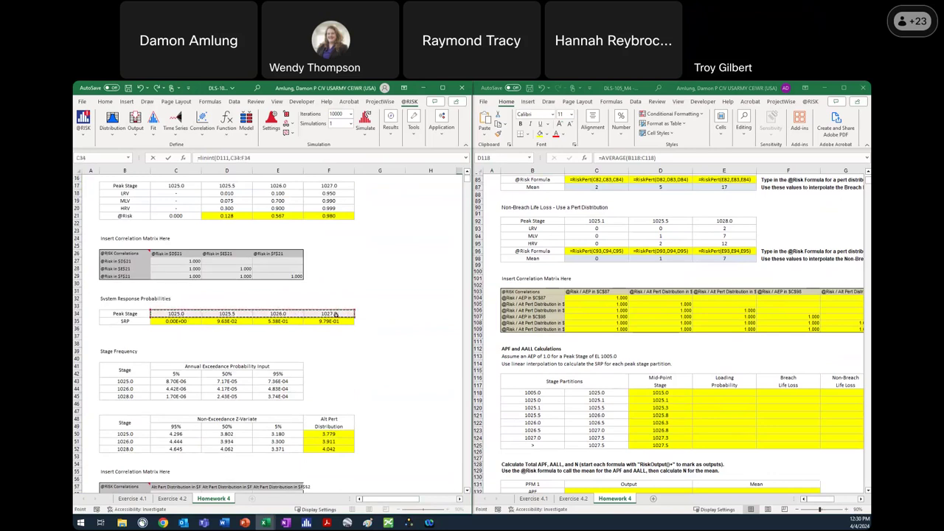
pyautogui.press('F4')
pyautogui.write(',')
# Step: Complete the SRP formula with the absolute range $C$35:$F$35 and arguments 1,0, and fill it down through I118
pyautogui.scroll(6, 403, 503)
pyautogui.moveTo(403, 504); pyautogui.dragTo(365, 504)
pyautogui.scroll(13, 178, 269)
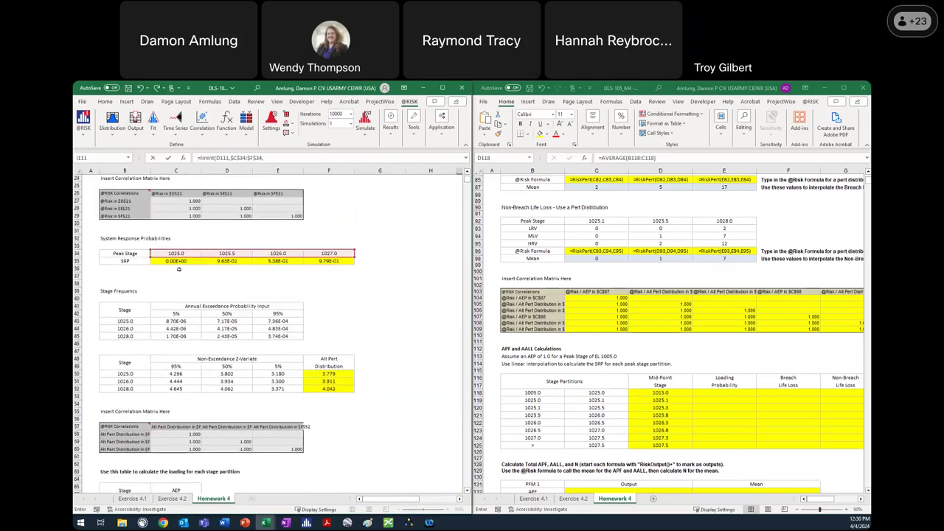
pyautogui.moveTo(194, 263); pyautogui.dragTo(329, 263)
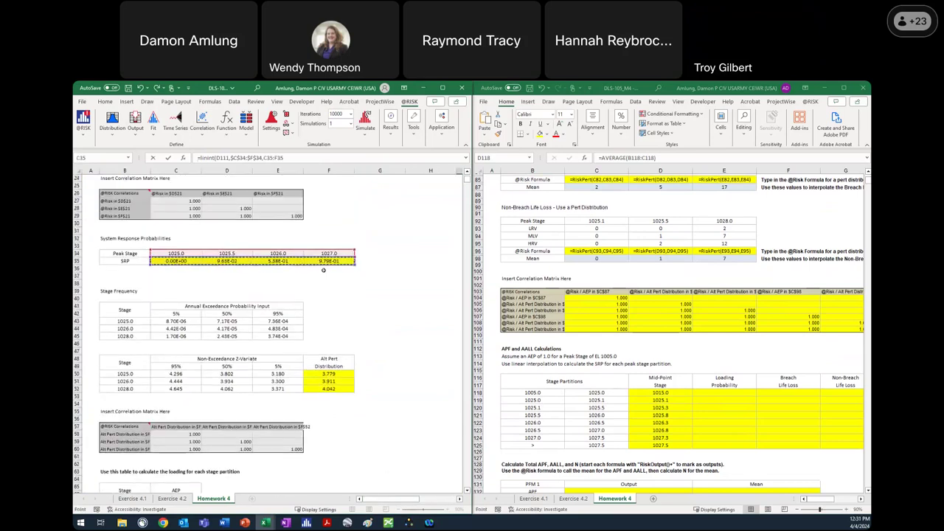
pyautogui.press('F4')
pyautogui.write(',1,0')
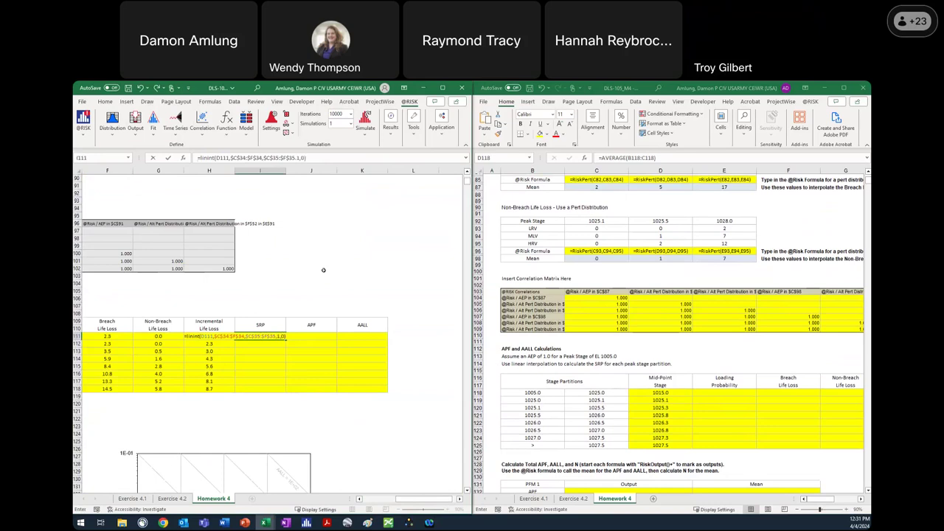
pyautogui.press('Return')
pyautogui.click(277, 336)
pyautogui.doubleClick(286, 340)
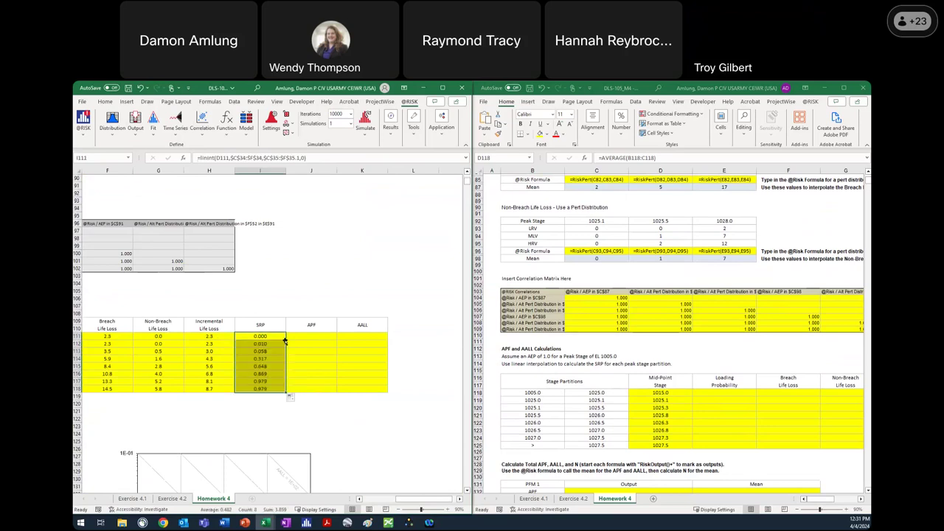
# Step: Calculate the APF in J111 with =E111*I111 and fill the formula down through J118
pyautogui.click(369, 411)
pyautogui.moveTo(435, 502); pyautogui.dragTo(418, 505)
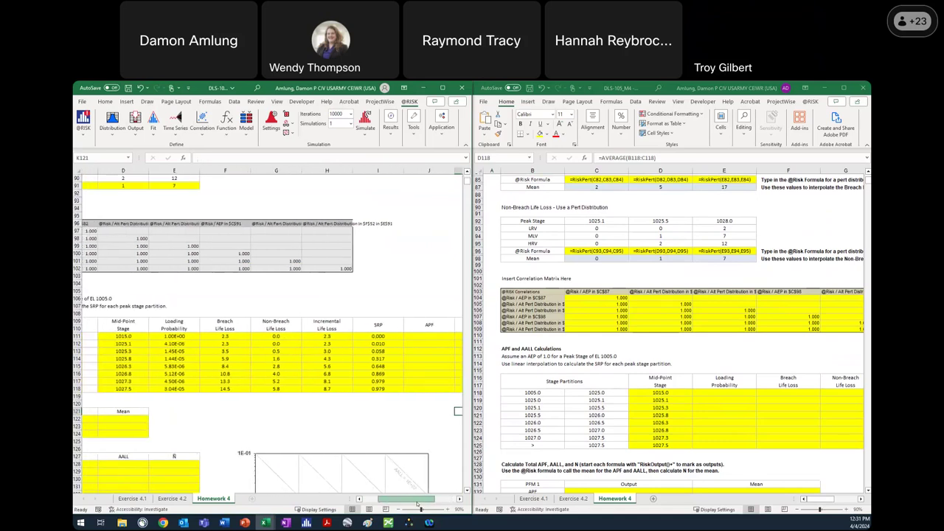
pyautogui.click(434, 337)
pyautogui.write('=')
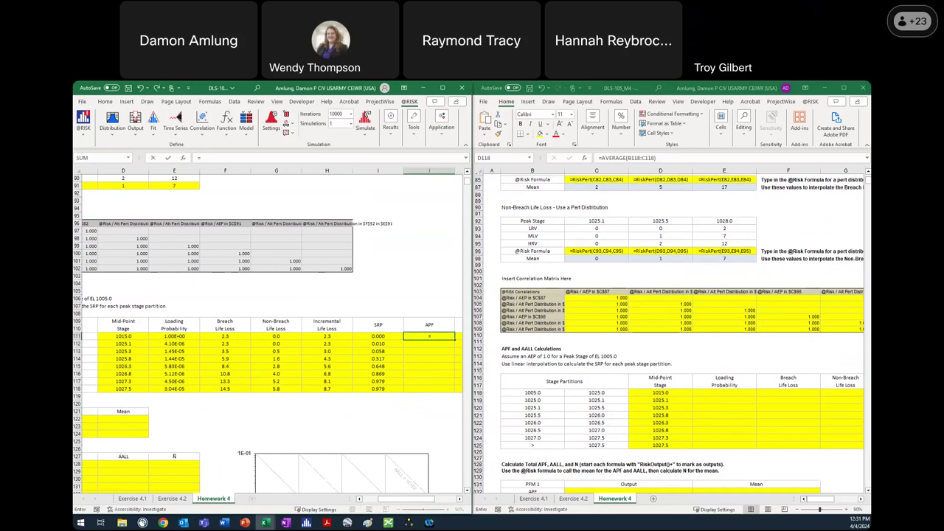
pyautogui.click(169, 335)
pyautogui.write('*')
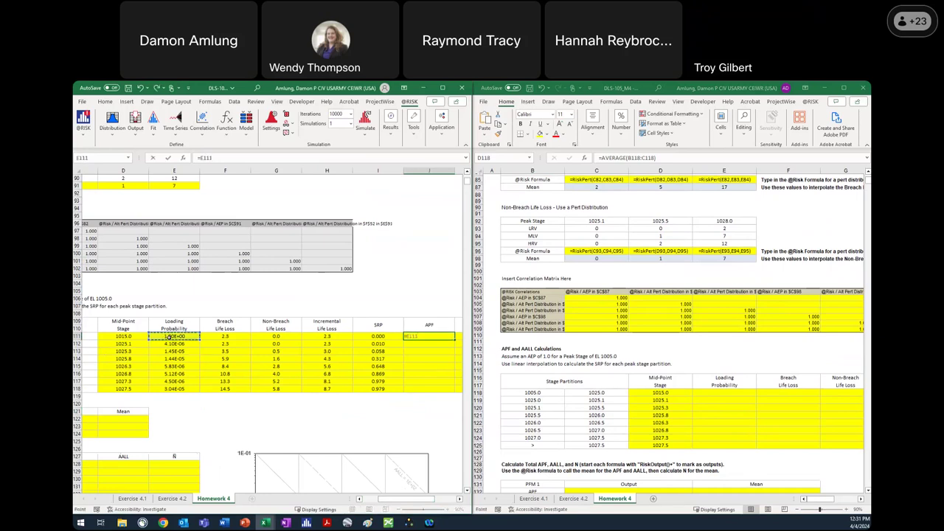
pyautogui.click(378, 336)
pyautogui.press('Return')
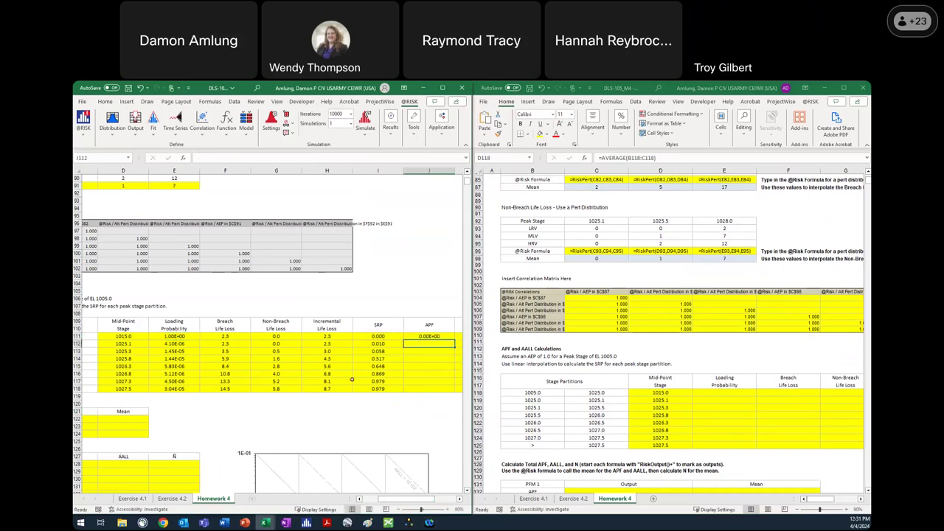
pyautogui.click(435, 336)
pyautogui.doubleClick(455, 340)
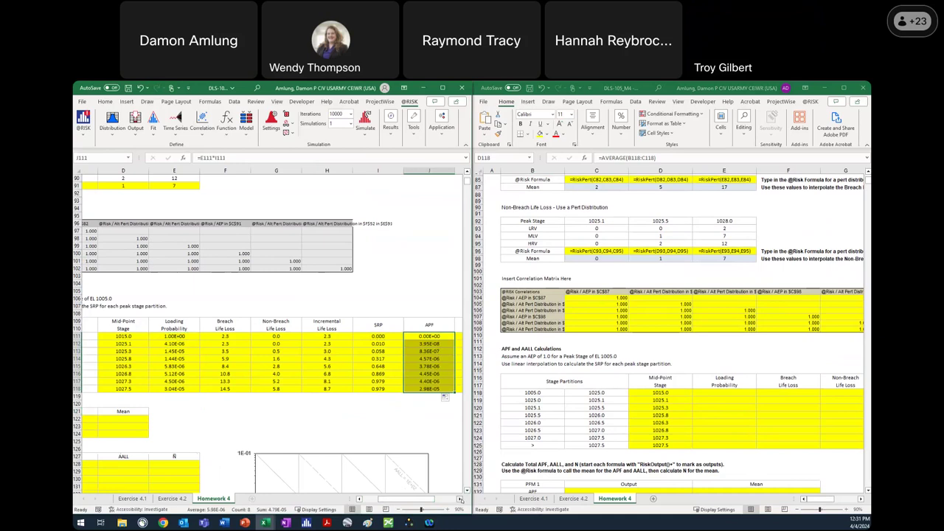
# Step: Calculate the AALL in K111 with =J111*H111 and fill the formula down through K118
pyautogui.click(458, 499)
pyautogui.click(459, 500)
pyautogui.click(362, 335)
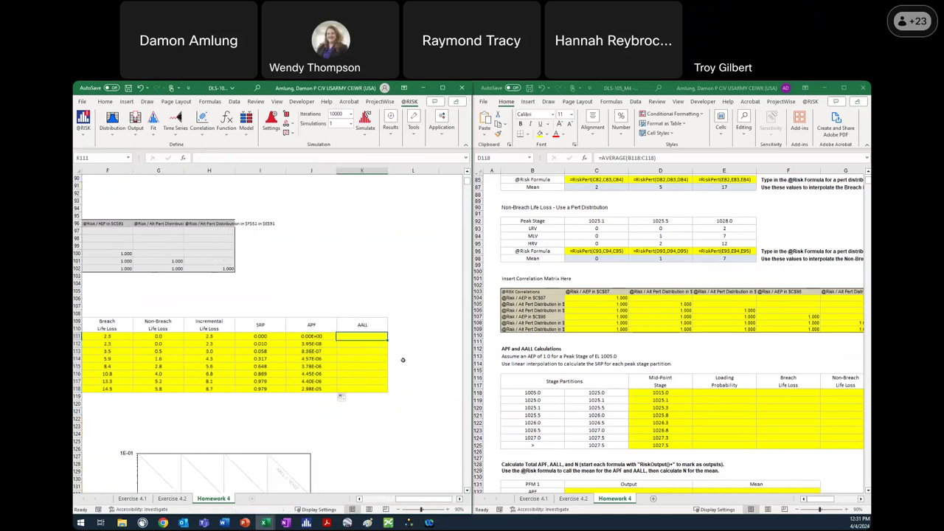
pyautogui.write('=')
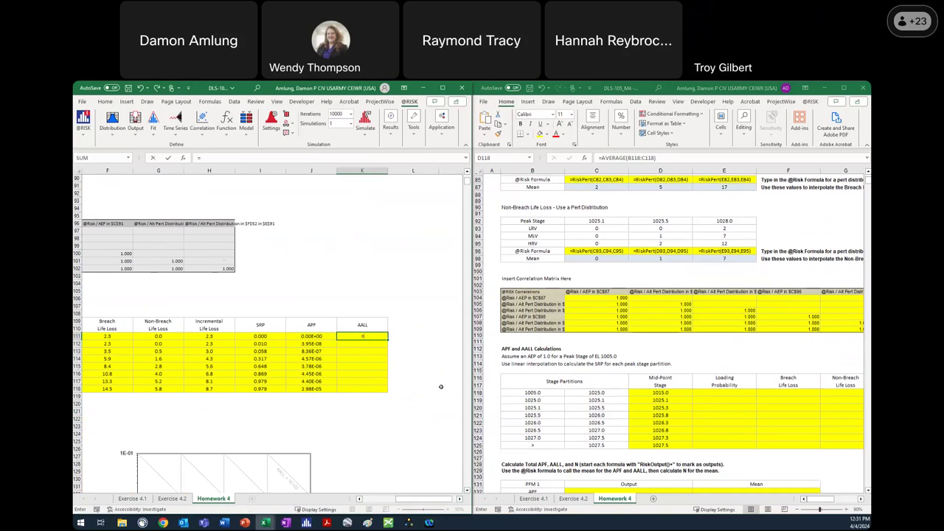
pyautogui.press('Left')
pyautogui.write('*/')
pyautogui.press('Left')
pyautogui.press('Left')
pyautogui.press('Left')
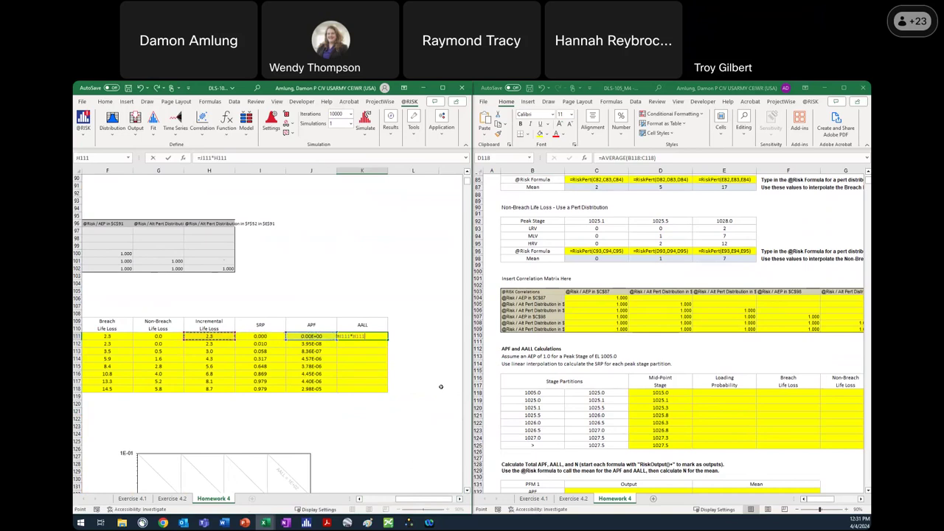
pyautogui.press('Return')
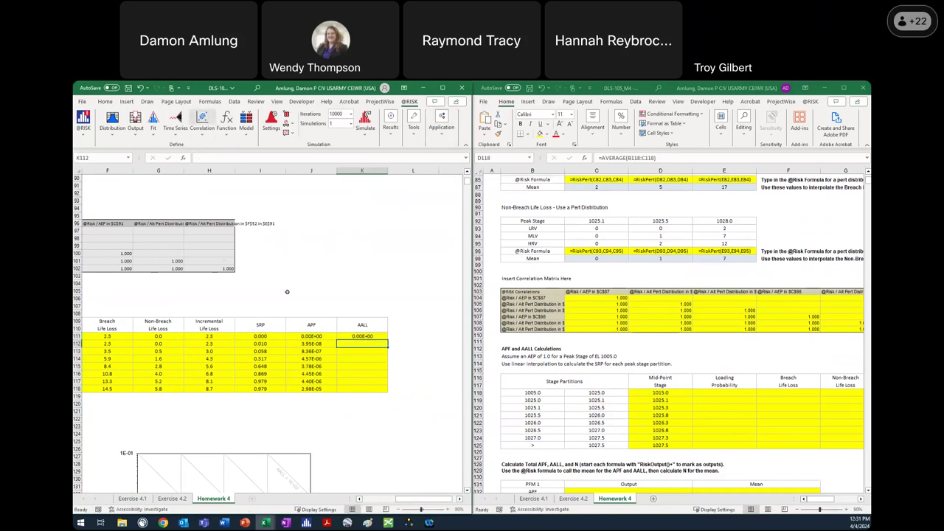
pyautogui.click(369, 337)
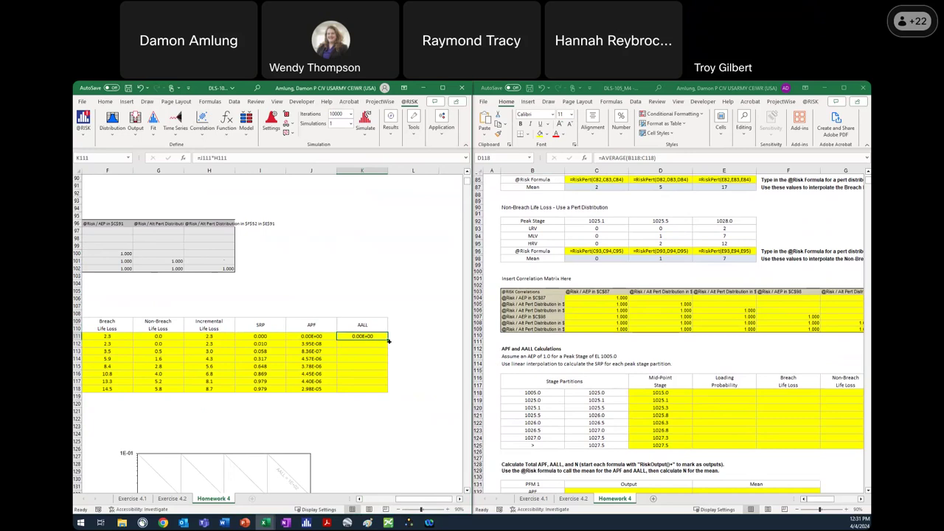
pyautogui.doubleClick(388, 341)
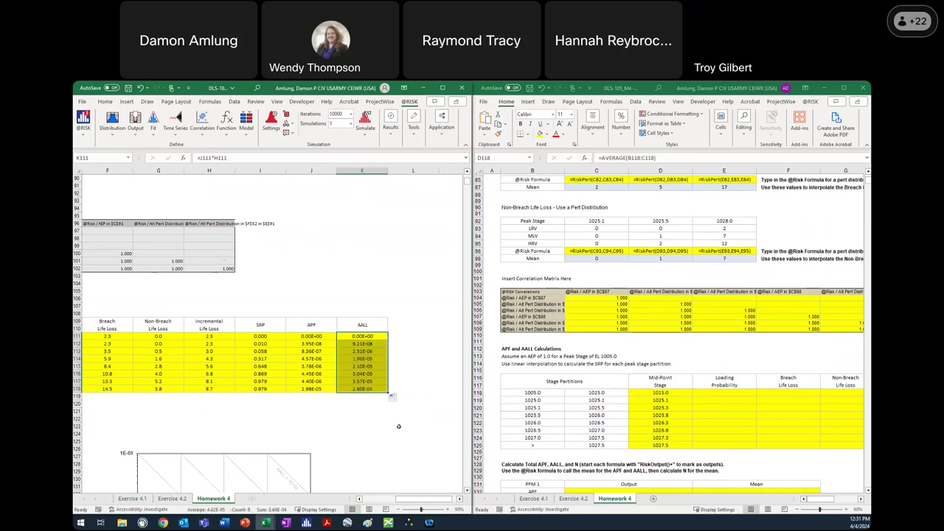
# Step: In the DLS-105_M4 workbook, begin the loading probability formula in E118 as =1-linzint with C118 and the absolute stage range $B$70:$B$72
pyautogui.moveTo(428, 496); pyautogui.dragTo(376, 498)
pyautogui.click(712, 394)
pyautogui.click(709, 396)
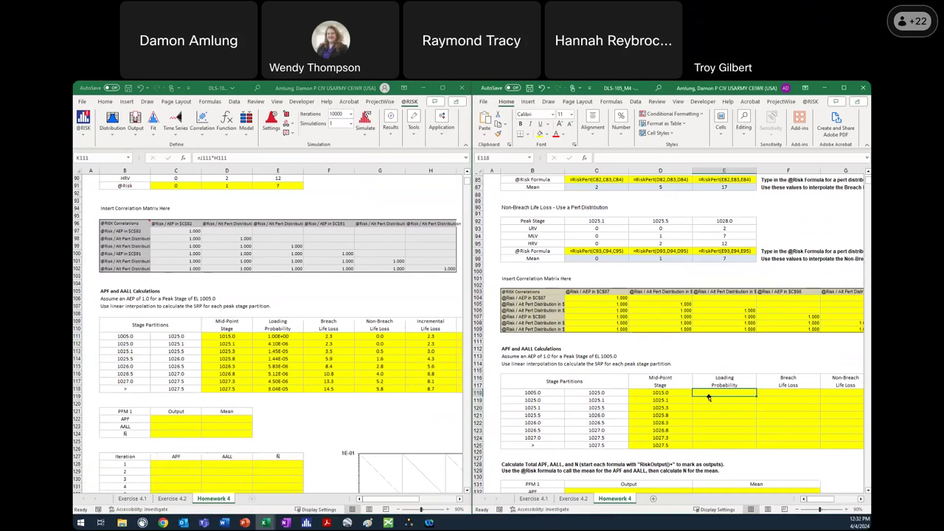
pyautogui.write('=1')
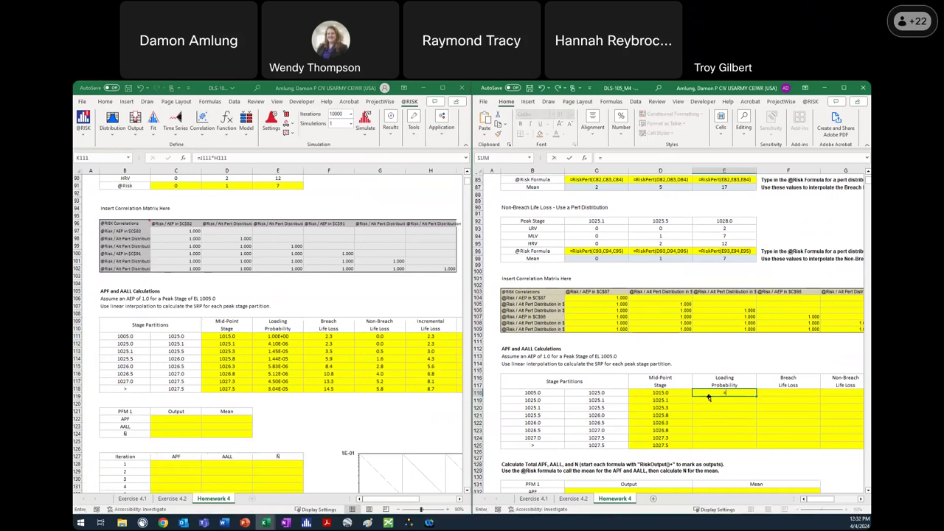
pyautogui.write('-lin')
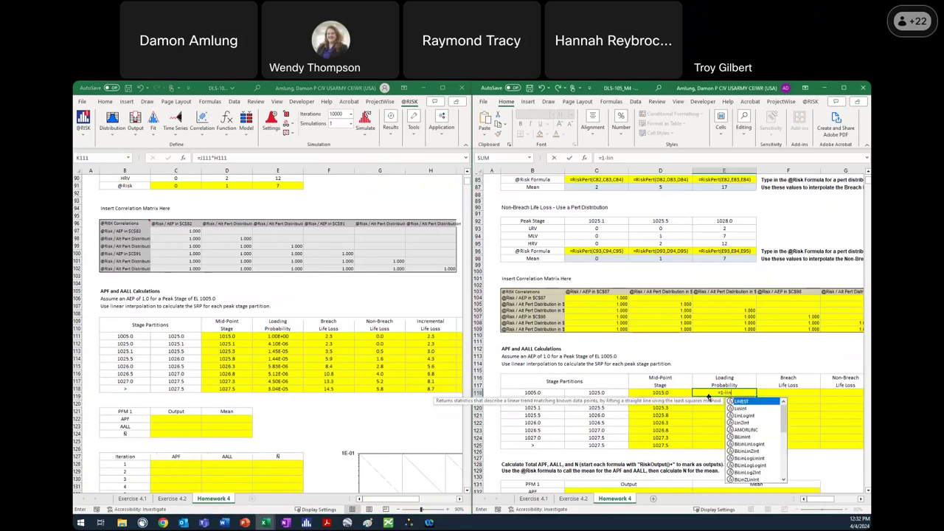
pyautogui.write('zint(')
pyautogui.scroll(1, 664, 398)
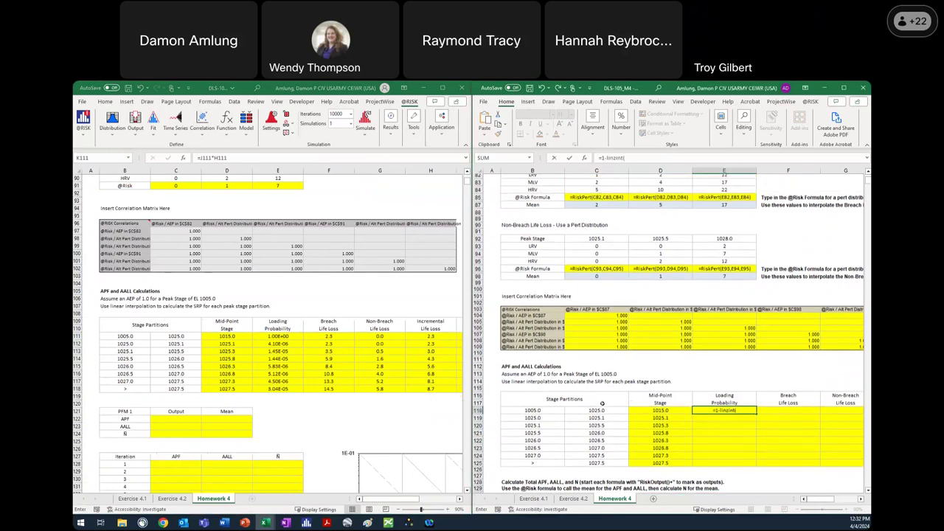
pyautogui.click(596, 411)
pyautogui.write(',')
pyautogui.scroll(14, 593, 378)
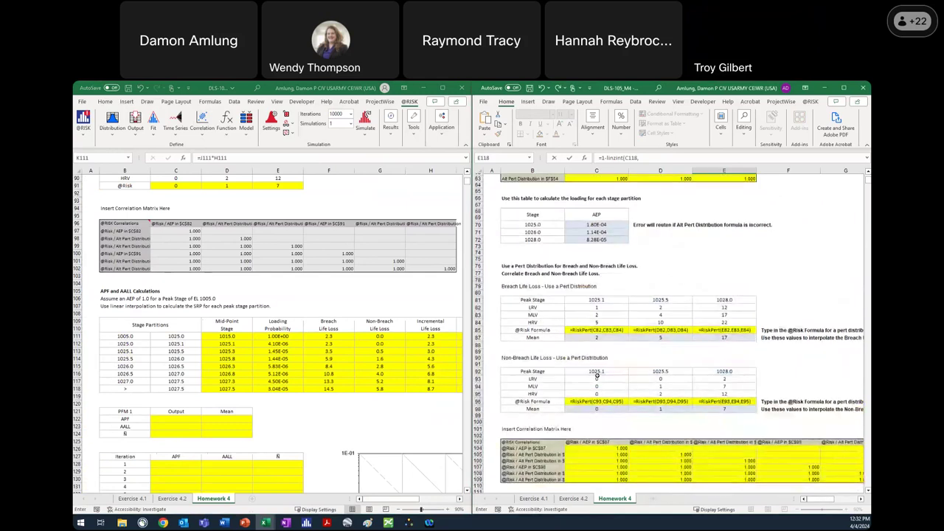
pyautogui.scroll(2, 596, 377)
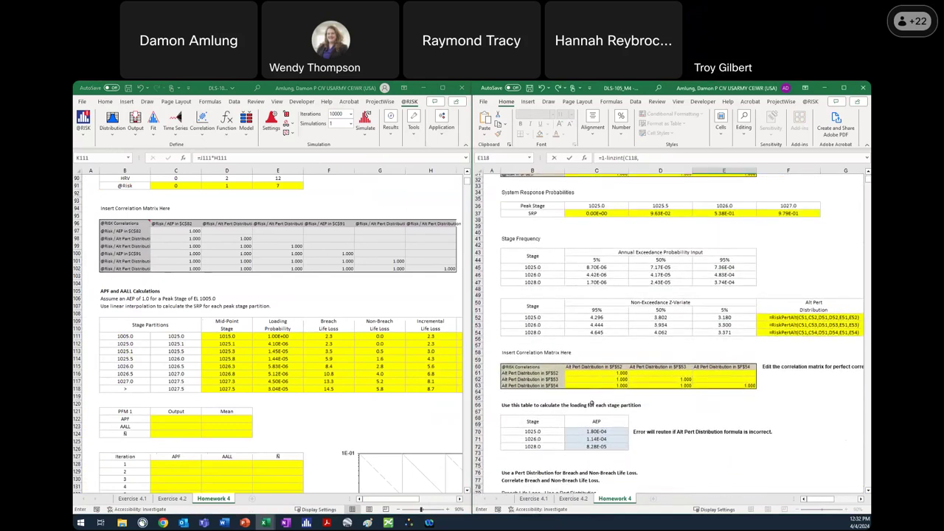
pyautogui.moveTo(540, 414); pyautogui.dragTo(539, 428)
pyautogui.press('F4')
pyautogui.write(',')
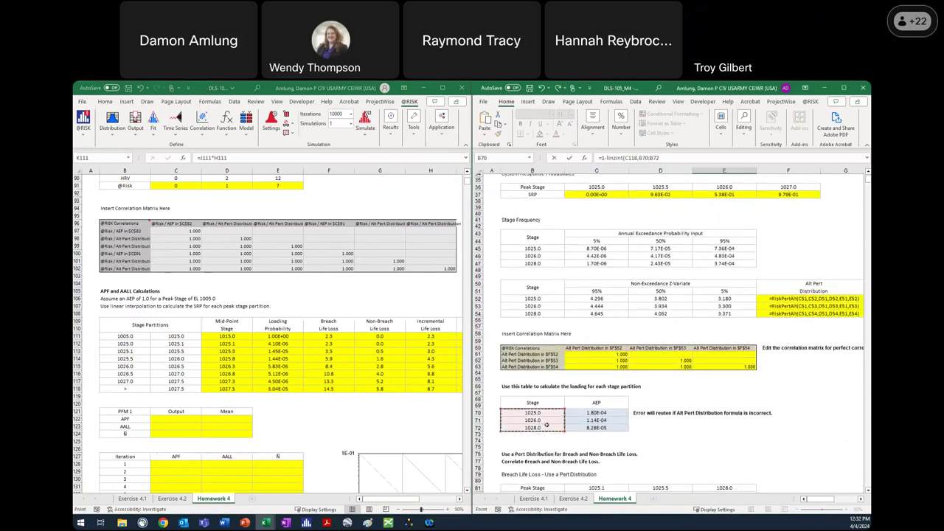
# Step: Complete the loading probability formula in E118 with the absolute AEP range $C$70:$C$72 and arguments 1,0
pyautogui.scroll(-15, 628, 345)
pyautogui.scroll(7, 628, 345)
pyautogui.moveTo(596, 241); pyautogui.dragTo(610, 256)
pyautogui.press('F4')
pyautogui.write(',1,0')
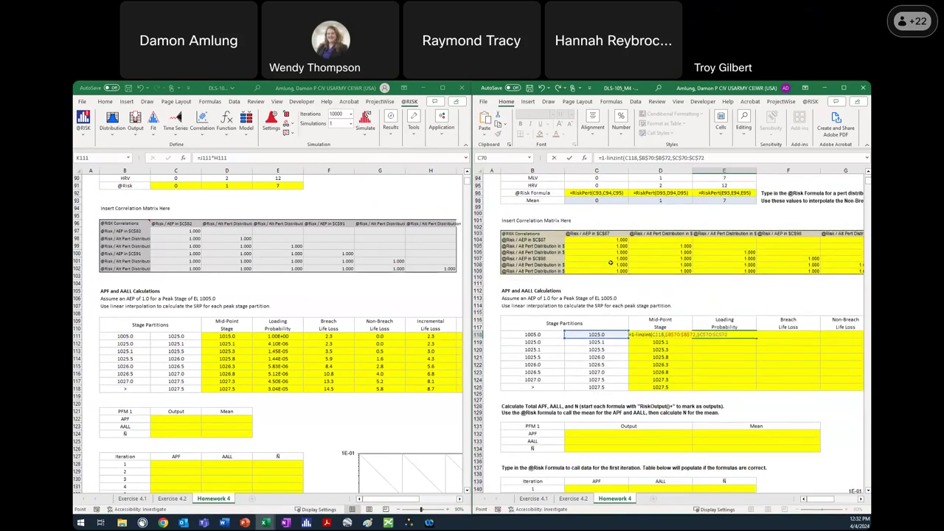
pyautogui.write(')')
pyautogui.hotkey('ctrl', 'Return')
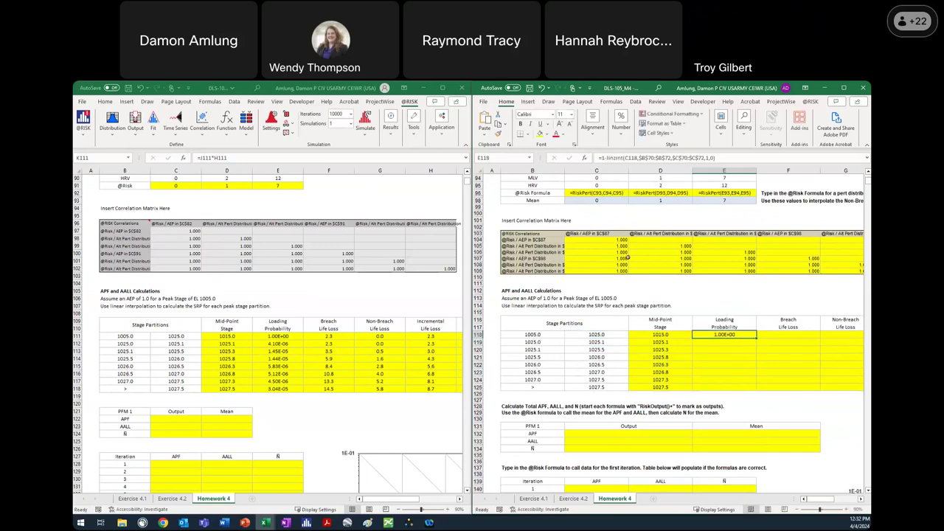
# Step: Reuse the E118 loading probability formula in E119, replacing its leading 1 with a copy of the linzint term
pyautogui.press('F2')
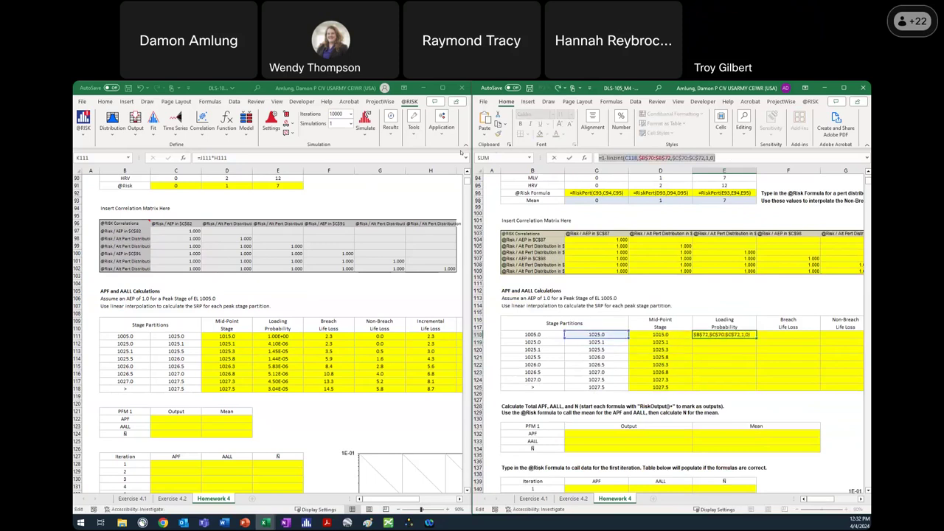
pyautogui.press('Return')
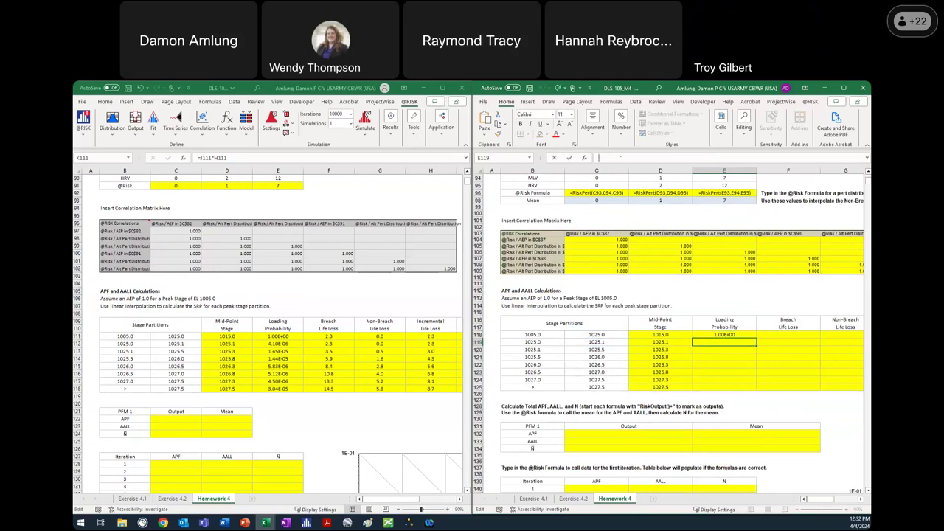
pyautogui.write('=1-linzint(C118,$B$70:$B$72,$C$70:$C$72,1,0)')
pyautogui.moveTo(607, 158); pyautogui.dragTo(726, 164)
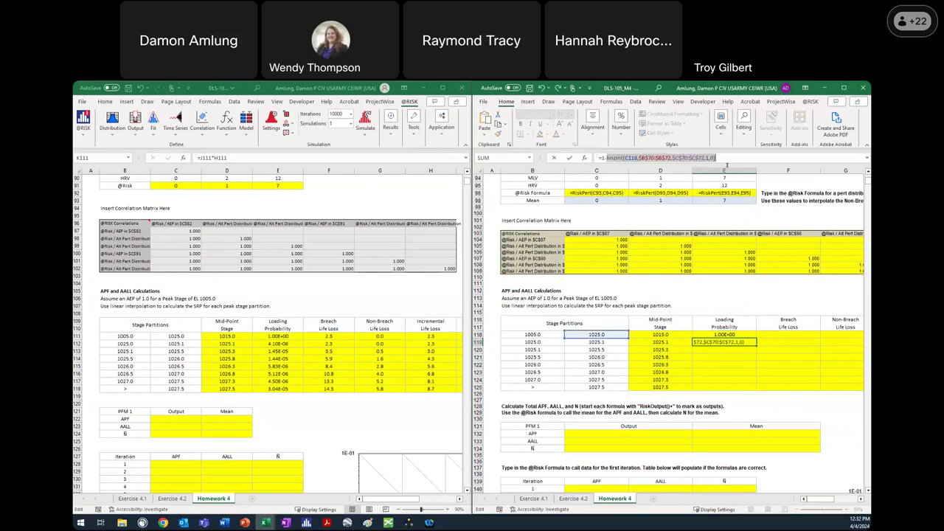
pyautogui.hotkey('ctrl', 'c')
pyautogui.press('Home')
pyautogui.press('Right')
pyautogui.hotkey('shift', 'Right')
pyautogui.hotkey('ctrl', 'v')
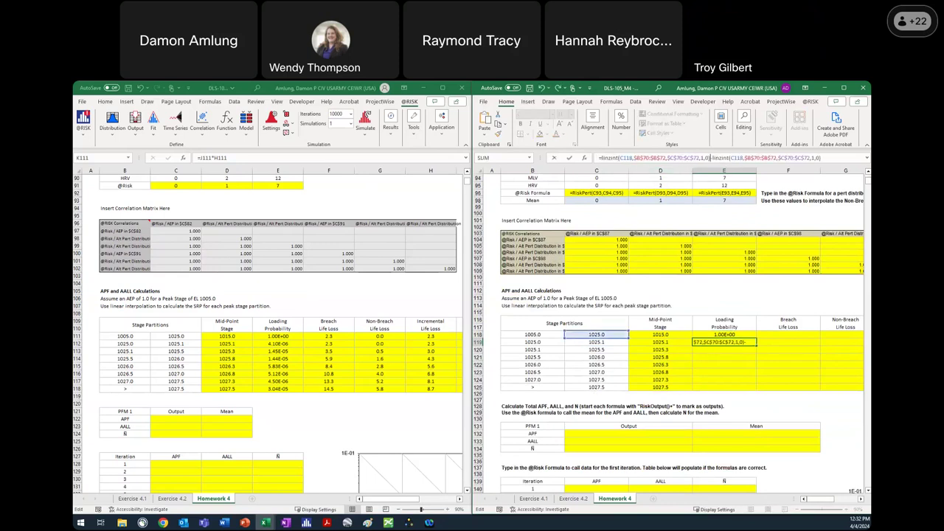
# Step: Point the first linzint term in E119 to B119 and the subtracted term to C119
pyautogui.click(618, 158)
pyautogui.press('Delete')
pyautogui.write('b')
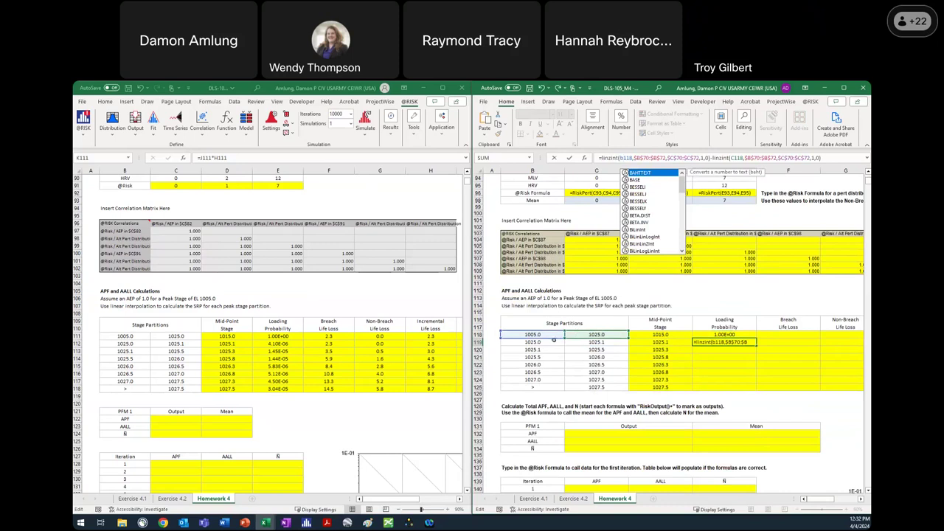
pyautogui.press('Return')
pyautogui.press('Up')
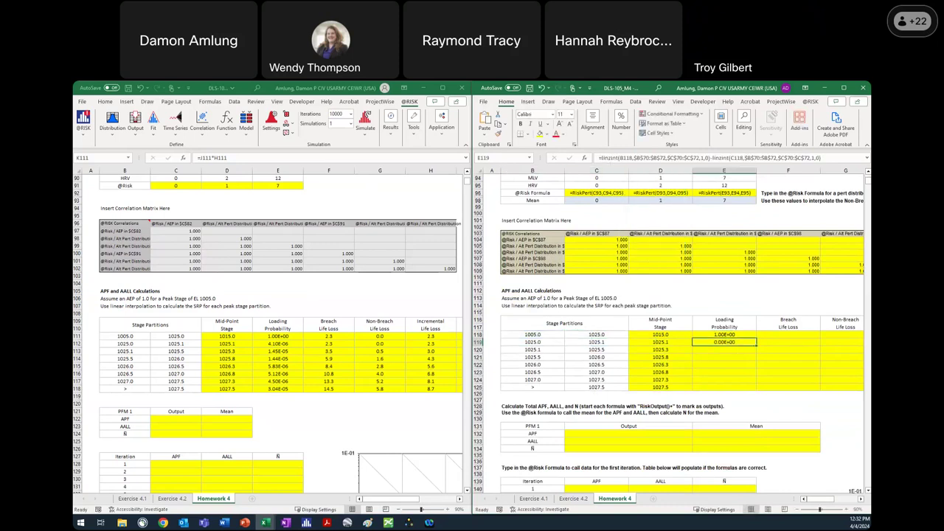
pyautogui.press('F2')
pyautogui.click(542, 343)
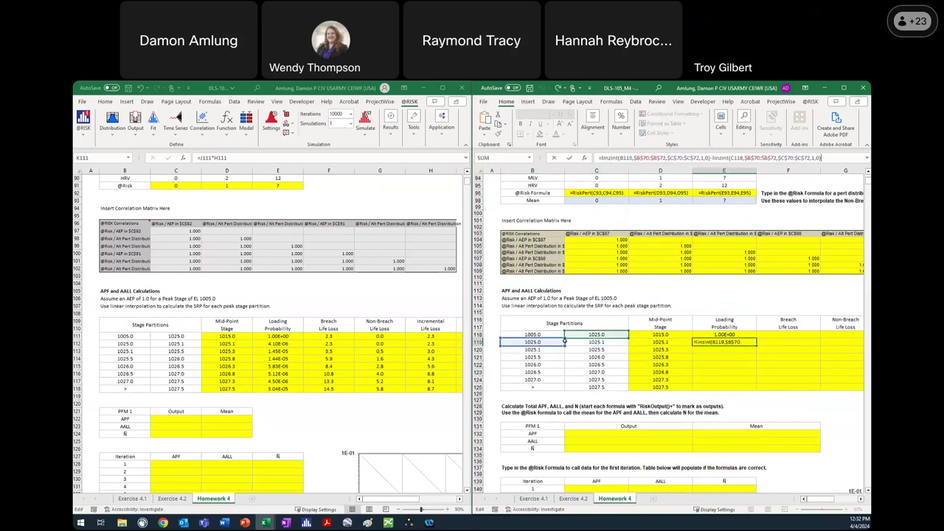
pyautogui.click(589, 342)
pyautogui.press('Return')
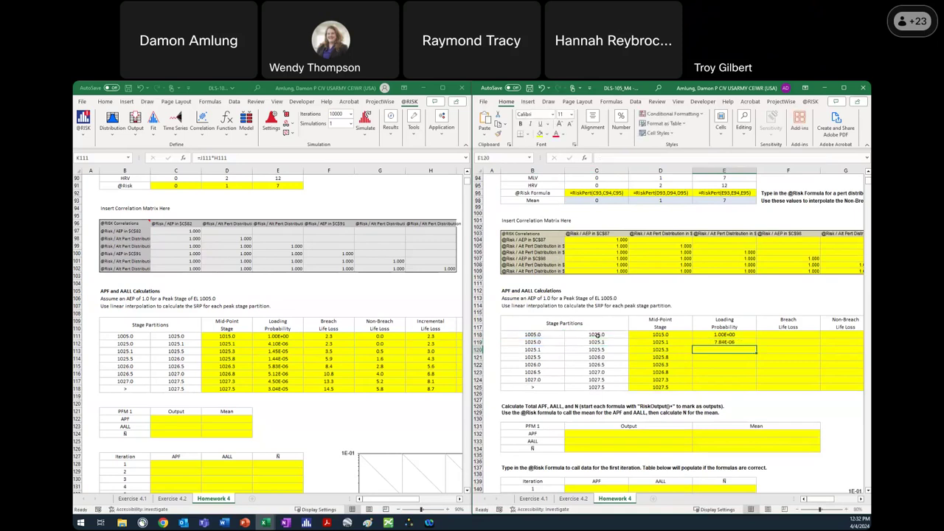
# Step: Fill the E119 formula down through E125 and reduce E125 to only its linzint term for C125
pyautogui.click(754, 344)
pyautogui.moveTo(756, 346); pyautogui.dragTo(759, 390)
pyautogui.click(753, 388)
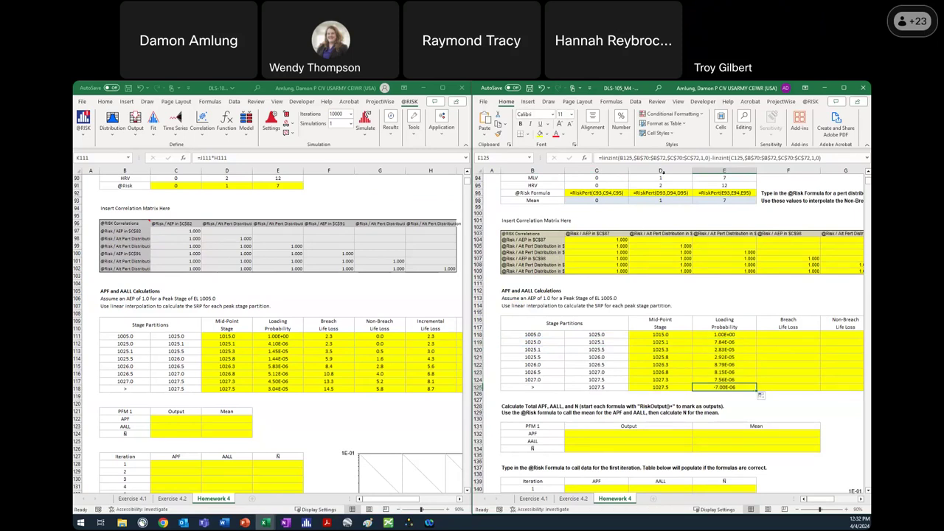
pyautogui.moveTo(600, 158); pyautogui.dragTo(713, 158)
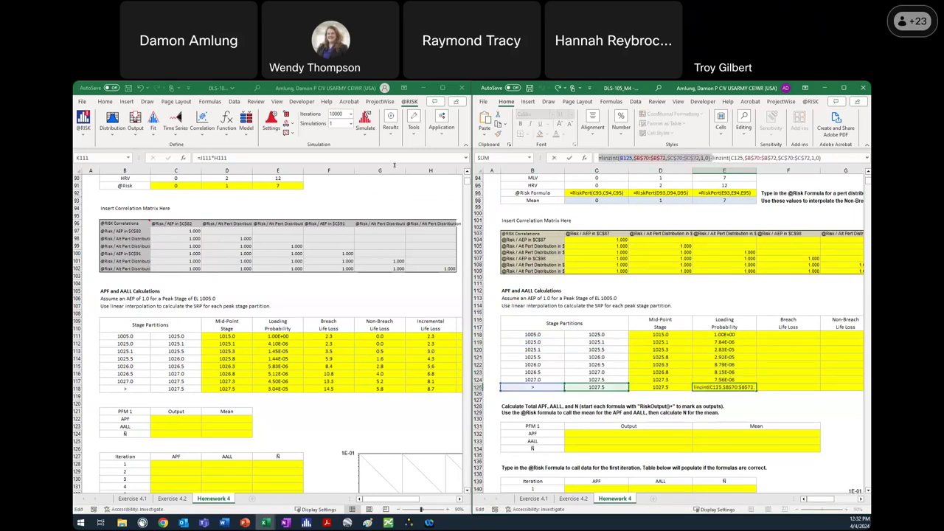
pyautogui.press('BackSpace')
pyautogui.press('Return')
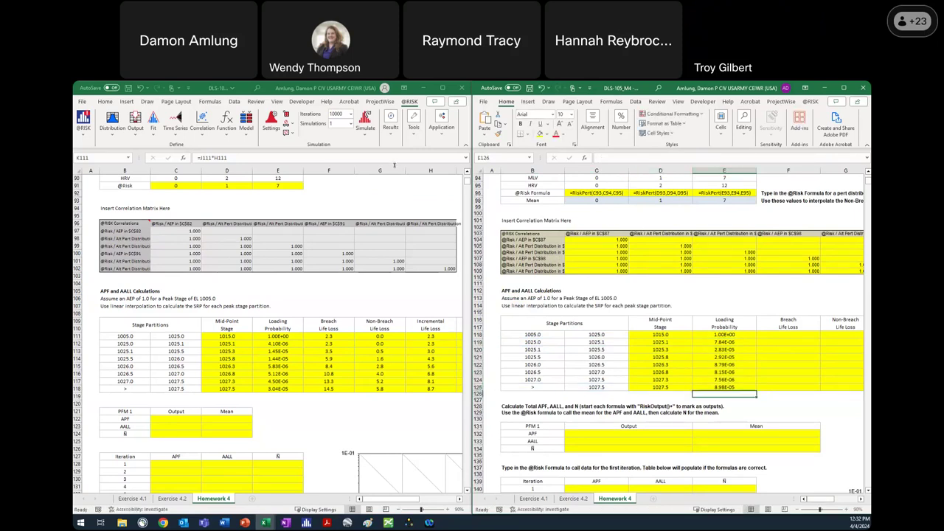
# Step: Begin the breach life loss formula in F118 as =linint with D118 and the absolute peak stage range $C$81:$E$81
pyautogui.click(783, 325)
pyautogui.click(780, 336)
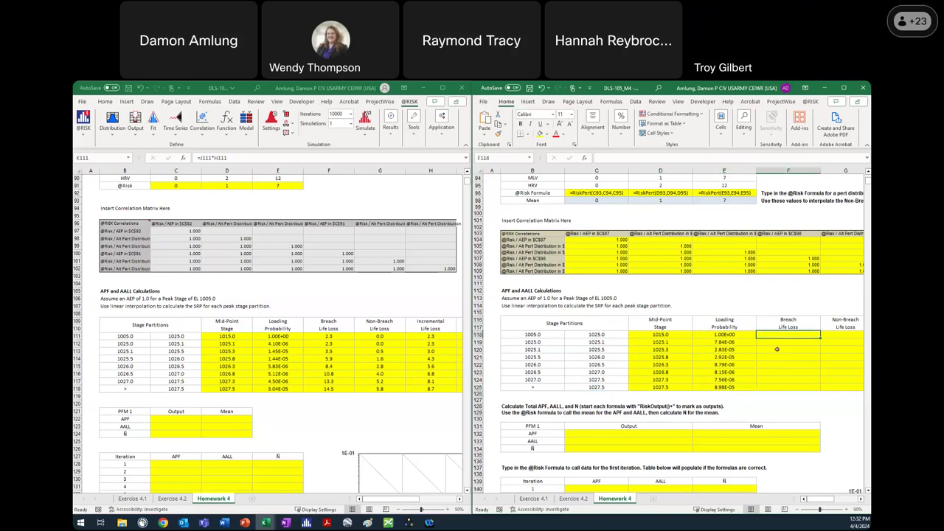
pyautogui.write('=linint')
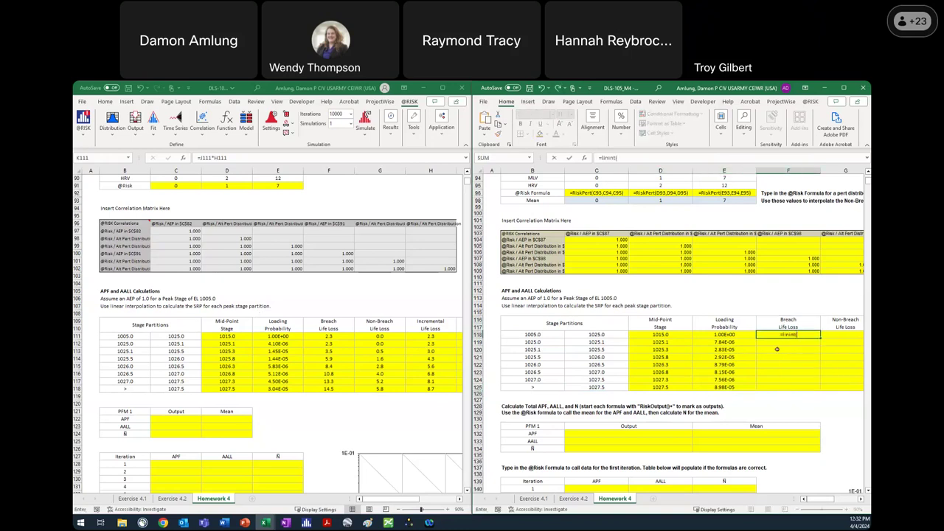
pyautogui.write('(')
pyautogui.click(664, 334)
pyautogui.write(',')
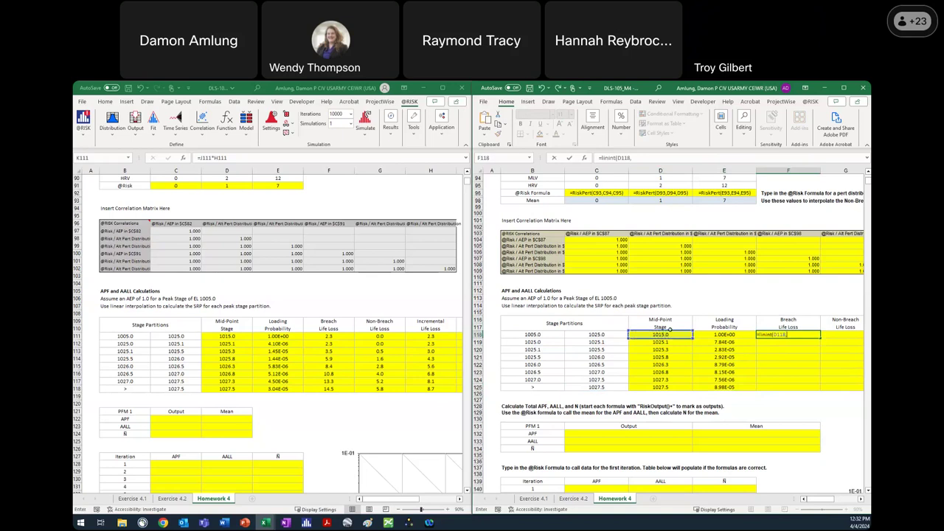
pyautogui.scroll(2, 627, 200)
pyautogui.moveTo(627, 200); pyautogui.dragTo(738, 201)
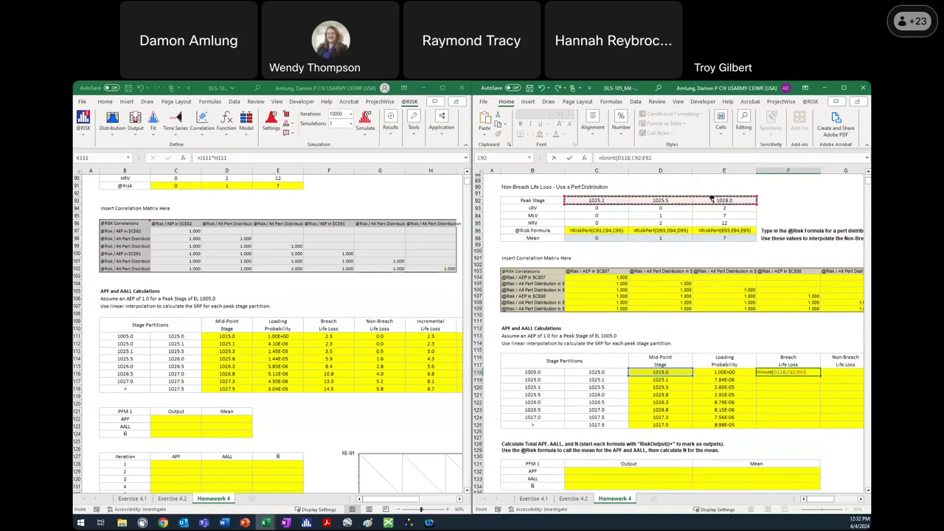
pyautogui.scroll(3, 612, 193)
pyautogui.moveTo(598, 185); pyautogui.dragTo(726, 186)
pyautogui.press('F4')
pyautogui.write(',')
# Step: Complete the F118 formula with the absolute mean range $C$87:$E$87 and arguments 1,0, and fill it down through F125
pyautogui.moveTo(607, 224); pyautogui.dragTo(731, 226)
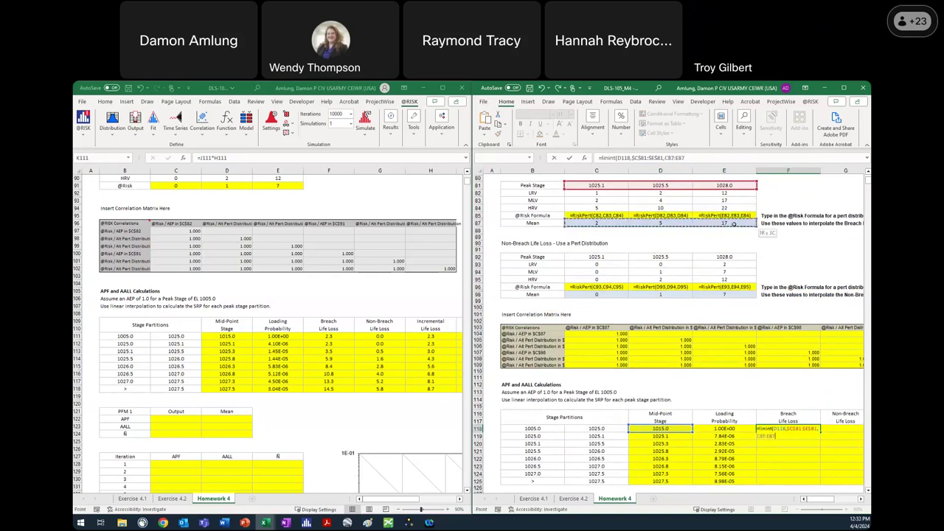
pyautogui.press('F4')
pyautogui.write(',1,0')
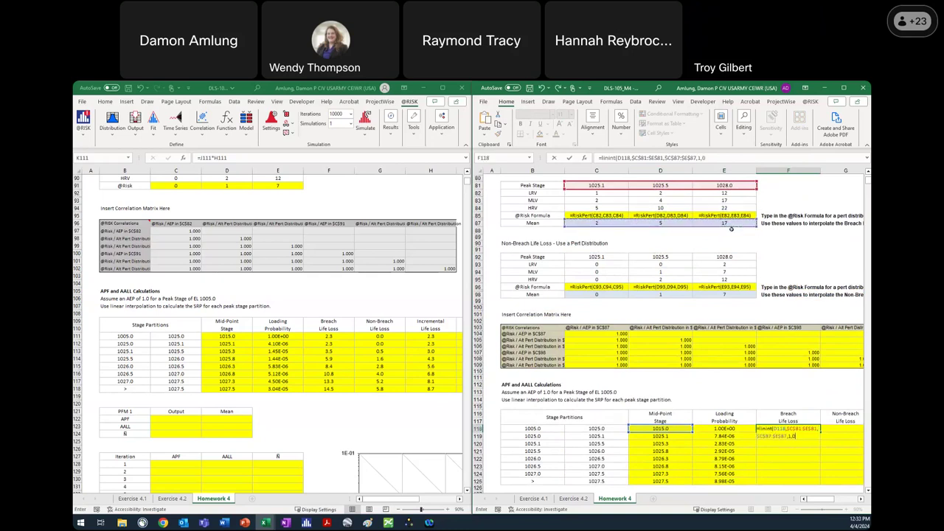
pyautogui.write(')')
pyautogui.hotkey('ctrl', 'Return')
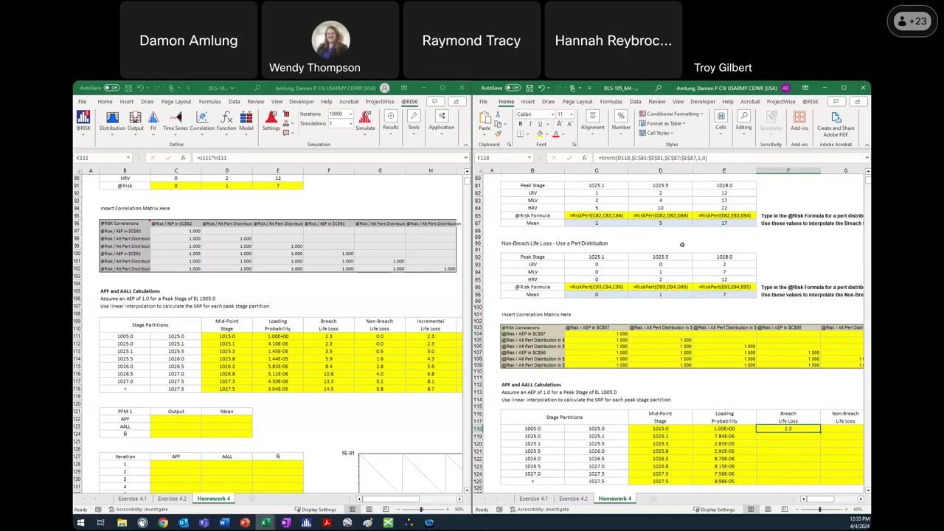
pyautogui.doubleClick(820, 433)
# Step: Copy the unaltered formula text from F118 into the non-breach life loss cell G118
pyautogui.press('Right')
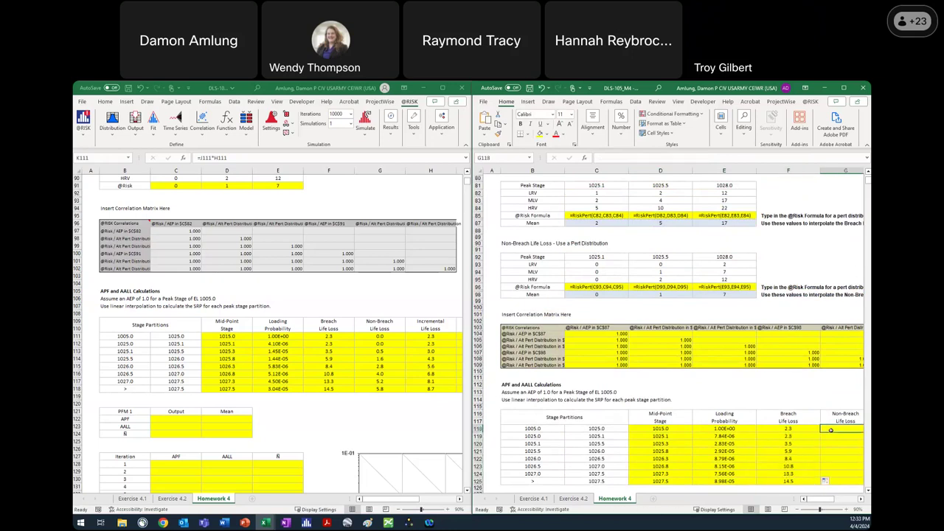
pyautogui.click(783, 428)
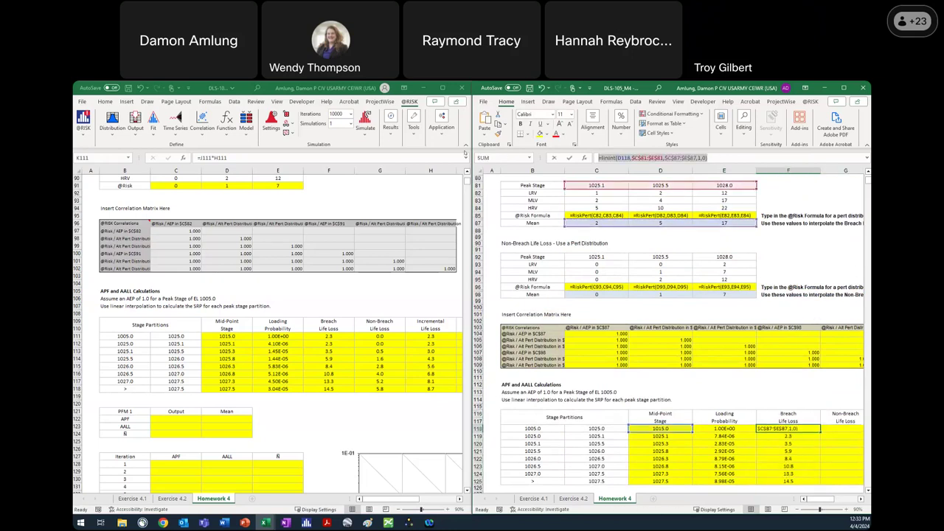
pyautogui.press('Right')
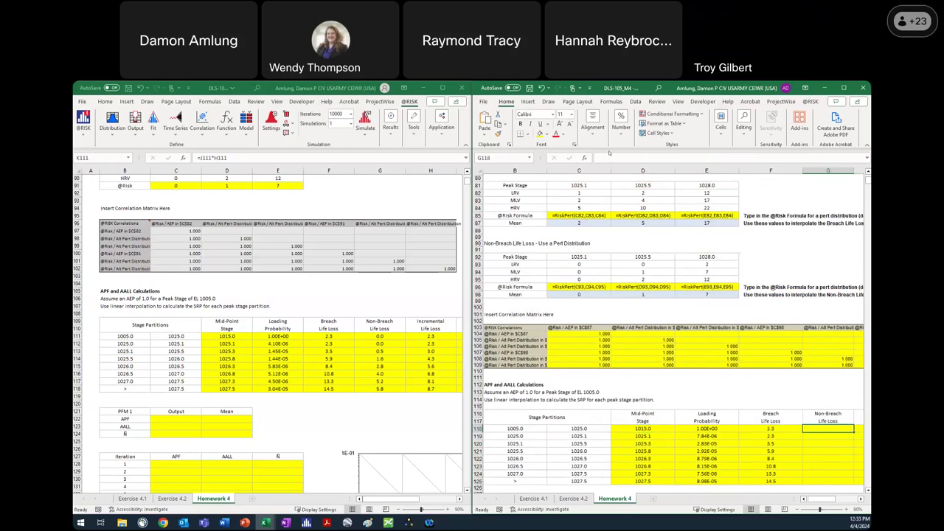
pyautogui.click(616, 163)
pyautogui.write('=linint(D118,$C$81:$E$81,$C$87:$E$87,1,0)')
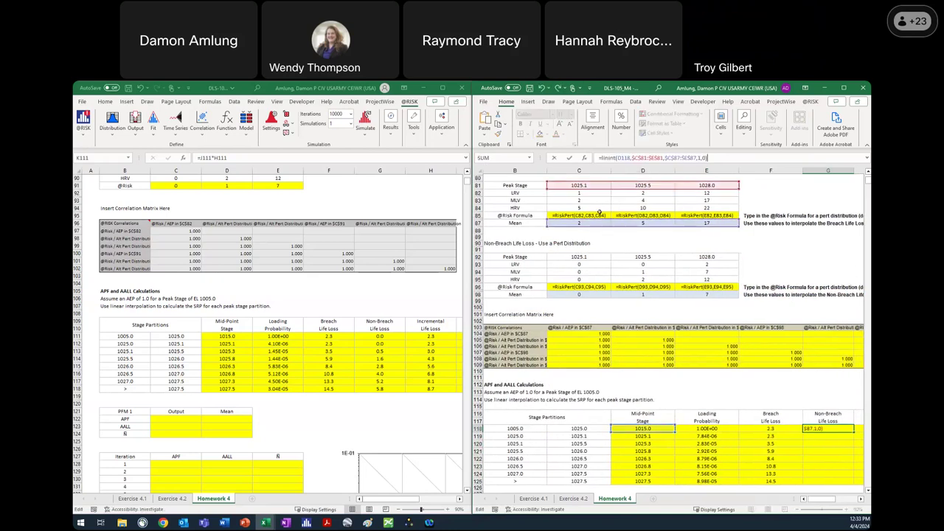
# Step: Redirect the G118 formula to the ranges $C$92:$E$92 and $C$98:$E$98, and fill it down through G125
pyautogui.moveTo(597, 227); pyautogui.dragTo(597, 295)
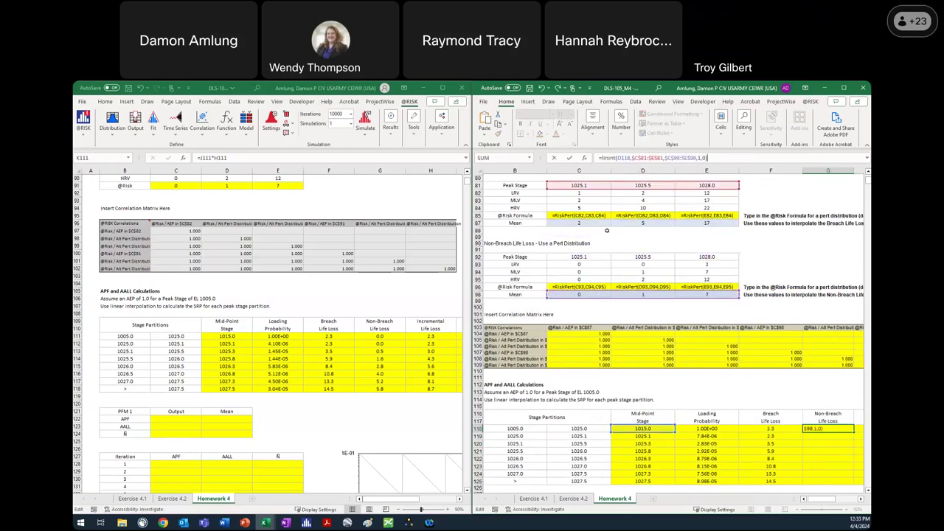
pyautogui.moveTo(611, 191); pyautogui.dragTo(662, 256)
pyautogui.hotkey('ctrl', 'Return')
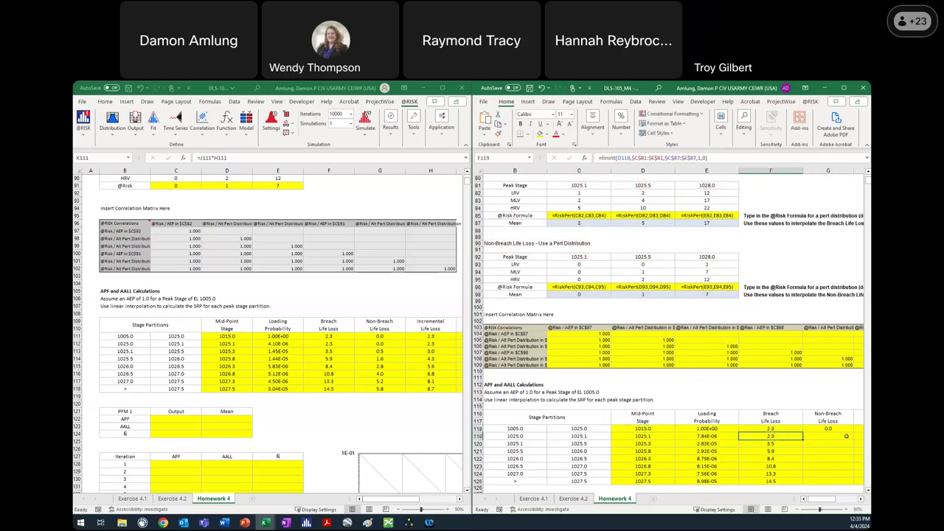
pyautogui.moveTo(839, 462); pyautogui.dragTo(839, 483)
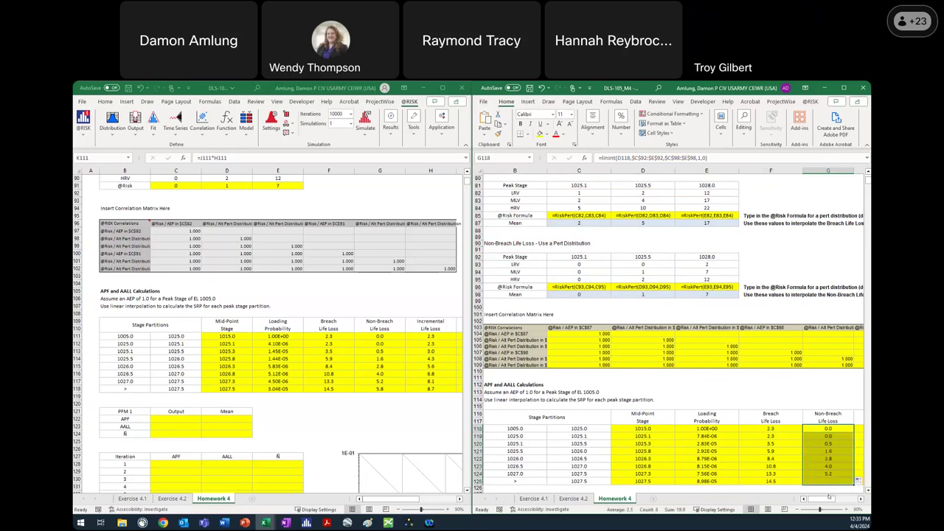
# Step: Calculate the incremental life loss in H118 as =F118-G118 and fill the formula down through H125
pyautogui.hscroll(3, 714, 432)
pyautogui.click(713, 432)
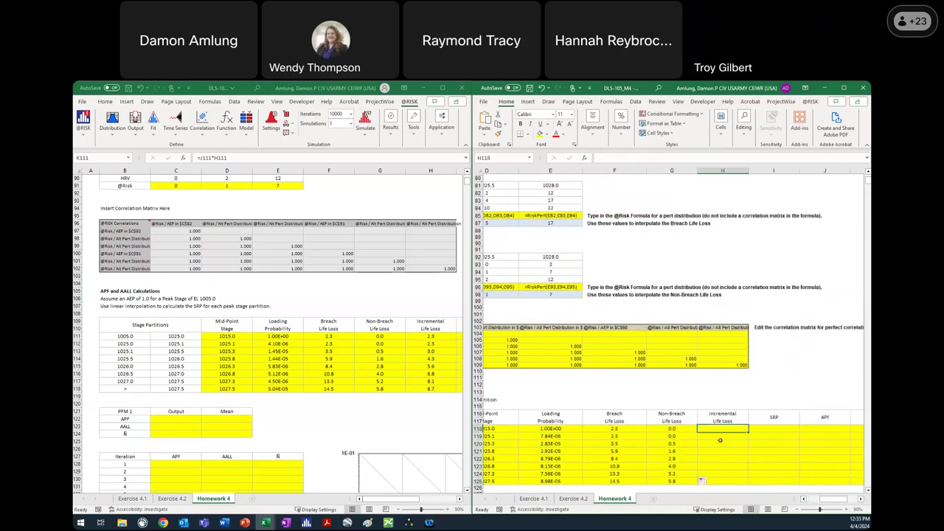
pyautogui.write('=')
pyautogui.press('Left')
pyautogui.press('Left')
pyautogui.write('-')
pyautogui.press('Left')
pyautogui.press('Return')
pyautogui.click(727, 429)
pyautogui.moveTo(749, 432); pyautogui.dragTo(748, 483)
# Step: Begin the SRP formula in I118 as =linint with the mid-point stage D118 as the first argument
pyautogui.click(762, 430)
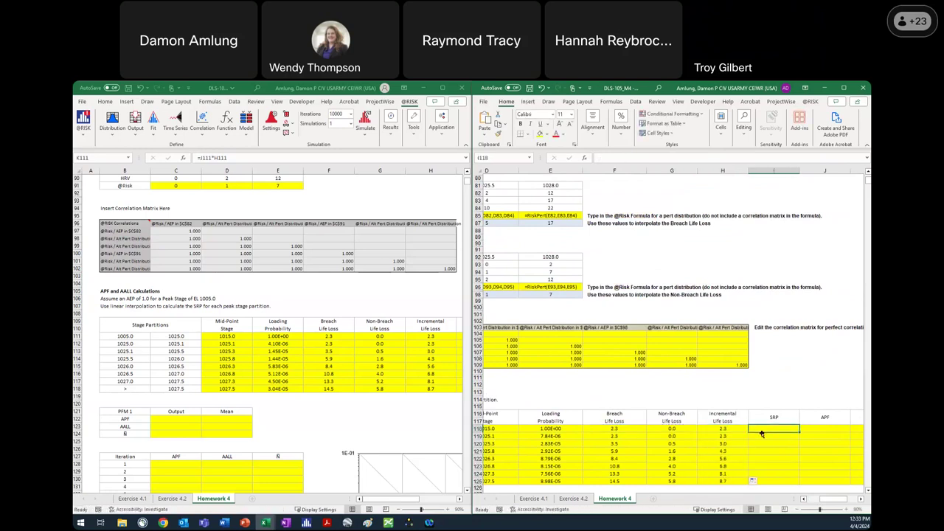
pyautogui.write('=linint(')
pyautogui.press('Left')
pyautogui.press('Left')
pyautogui.press('Left')
pyautogui.press('Left')
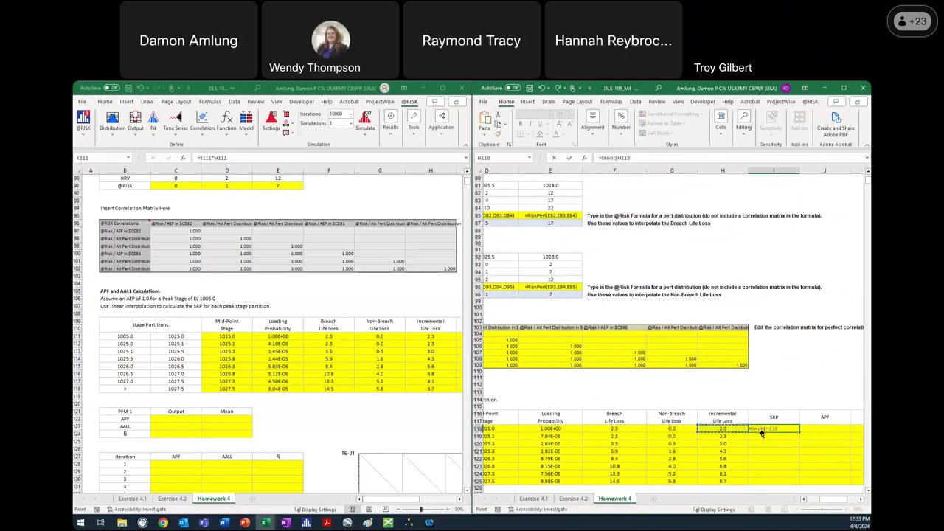
pyautogui.press('Left')
pyautogui.write(',')
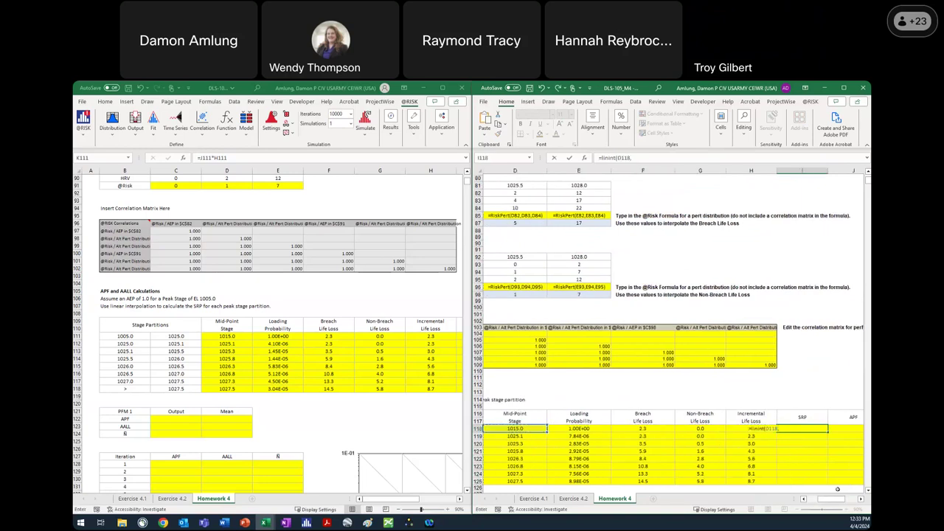
# Step: Add the absolute peak stage range $C$36:$F$36 from the System Response Probabilities table to the I118 formula
pyautogui.scroll(20, 680, 311)
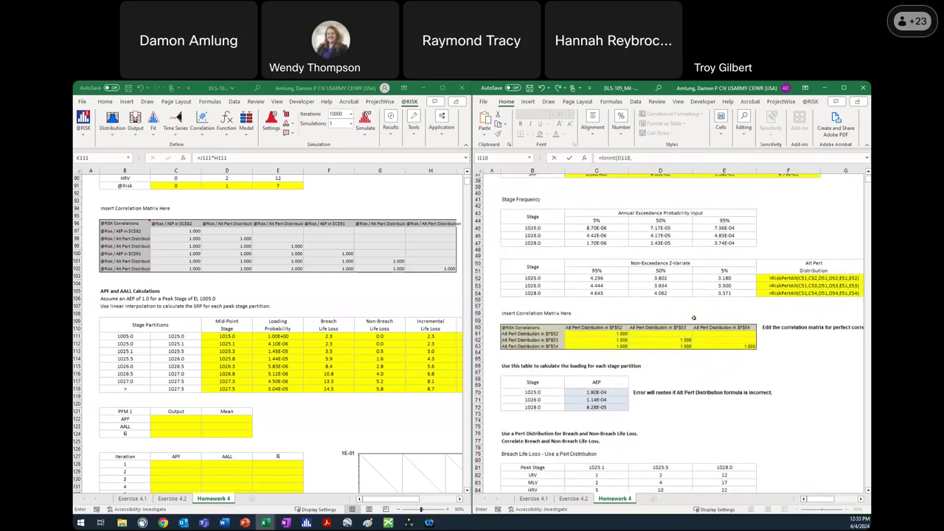
pyautogui.scroll(5, 681, 312)
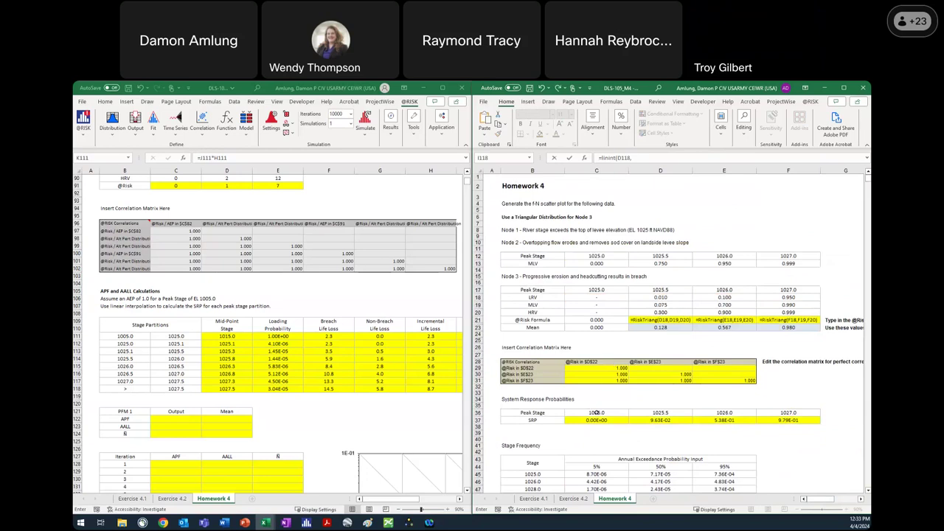
pyautogui.moveTo(594, 407); pyautogui.dragTo(776, 412)
pyautogui.moveTo(583, 413); pyautogui.dragTo(776, 412)
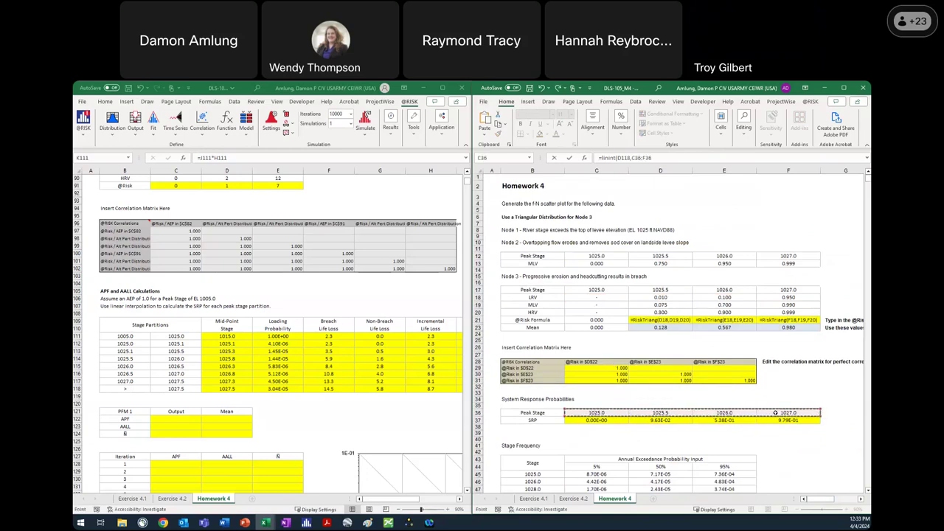
pyautogui.press('F4')
pyautogui.write(',')
# Step: Complete the I118 SRP formula with the absolute SRP range $C$37:$F$37 and arguments 1,0, and fill it down through I125
pyautogui.scroll(8, 621, 373)
pyautogui.hscroll(-5, 621, 372)
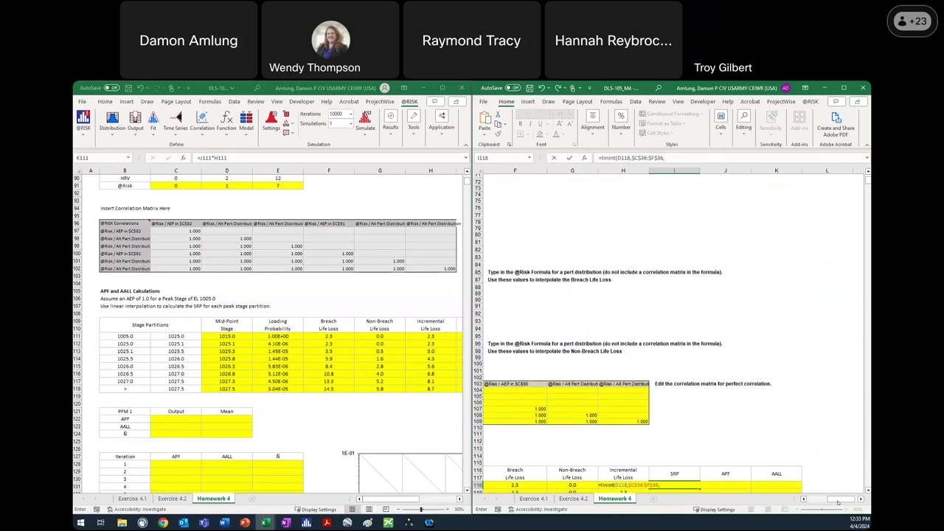
pyautogui.scroll(15, 621, 372)
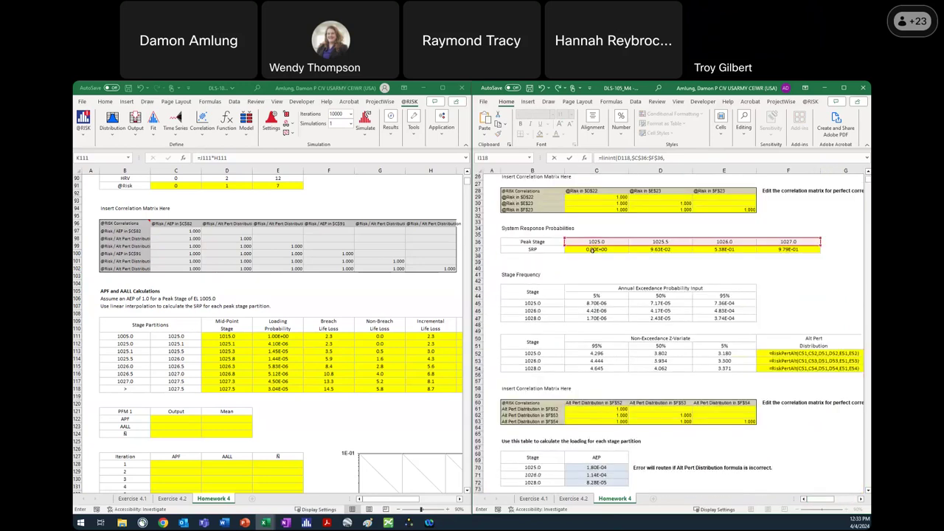
pyautogui.moveTo(592, 252); pyautogui.dragTo(786, 251)
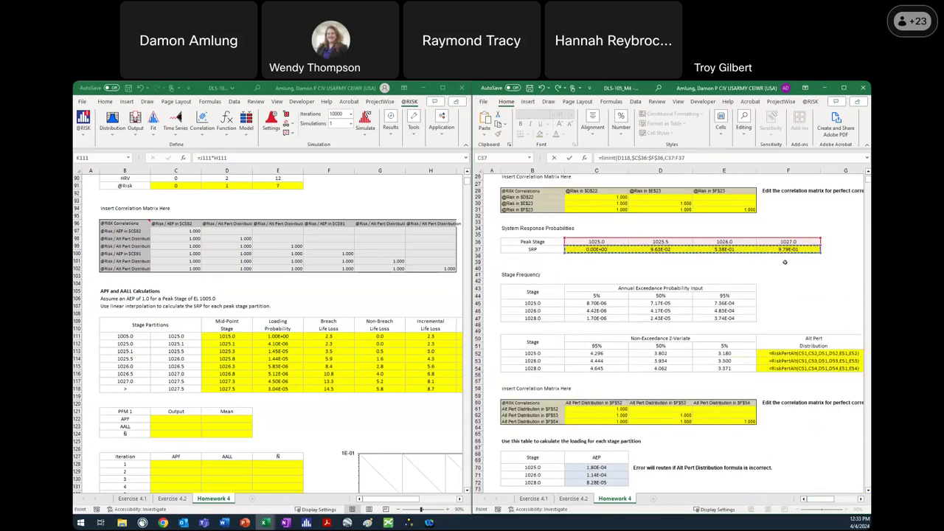
pyautogui.press('F4')
pyautogui.write(',1,0')
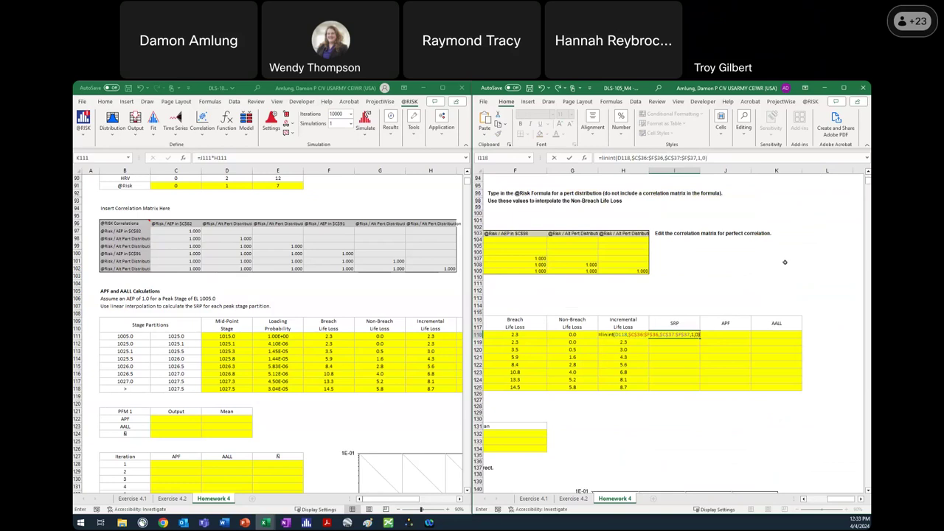
pyautogui.click(664, 334)
pyautogui.doubleClick(700, 339)
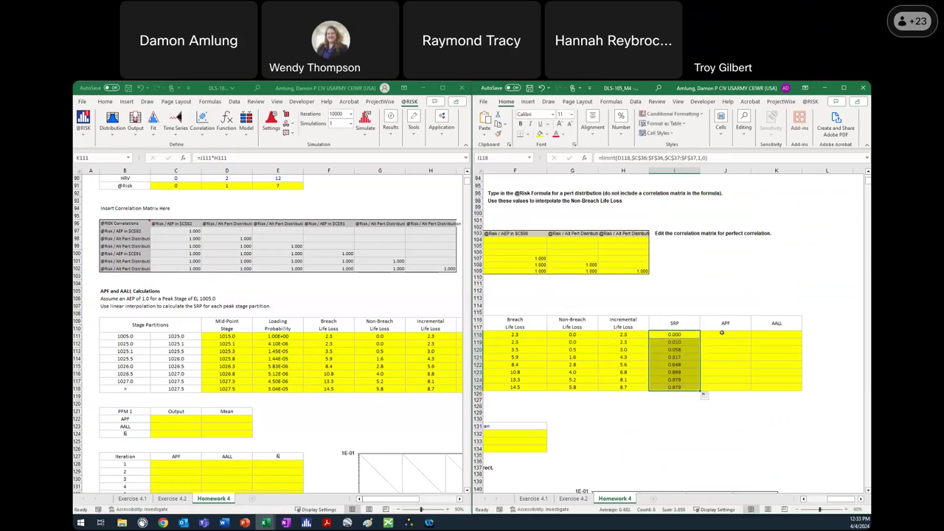
# Step: Calculate the APF in J118 as =E118*I118 and fill the formula down through J125
pyautogui.click(725, 338)
pyautogui.write('=')
pyautogui.press('Left')
pyautogui.press('Left')
pyautogui.press('Left')
pyautogui.press('Left')
pyautogui.press('Left')
pyautogui.press('Left')
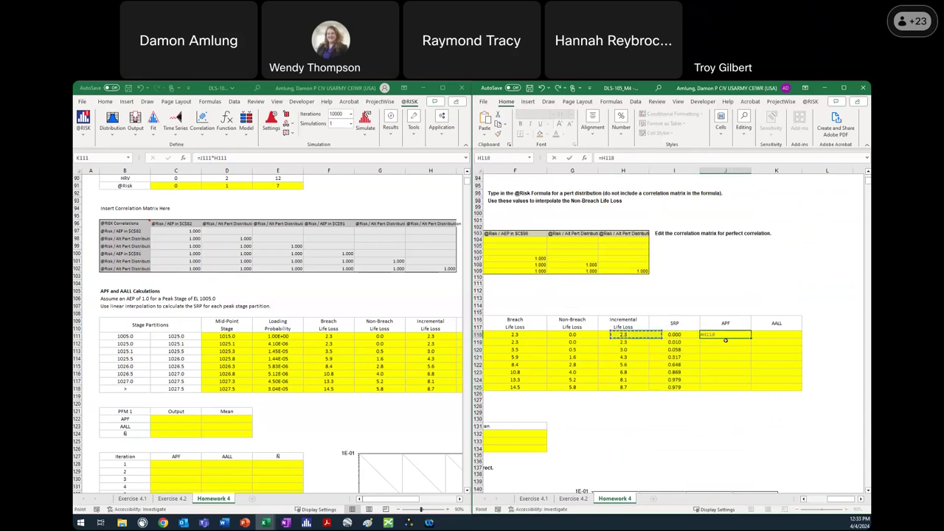
pyautogui.press('Right')
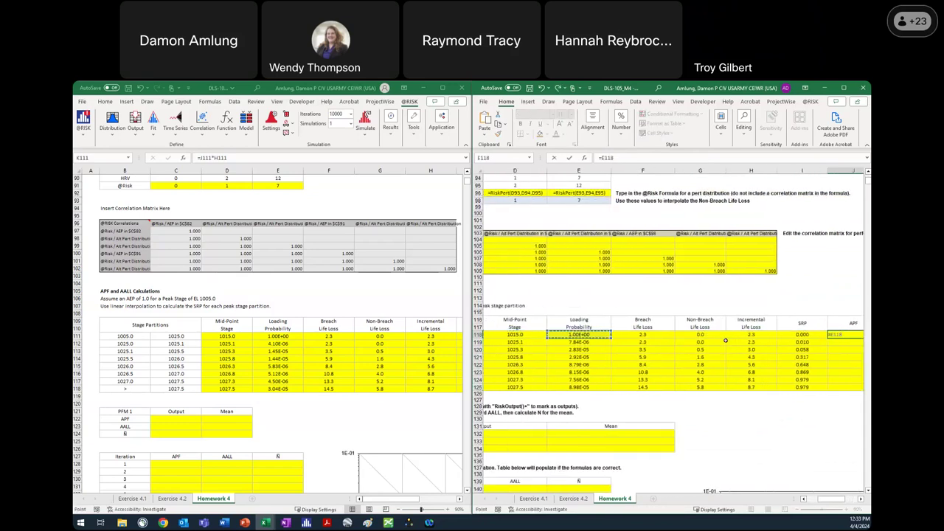
pyautogui.write('*I118')
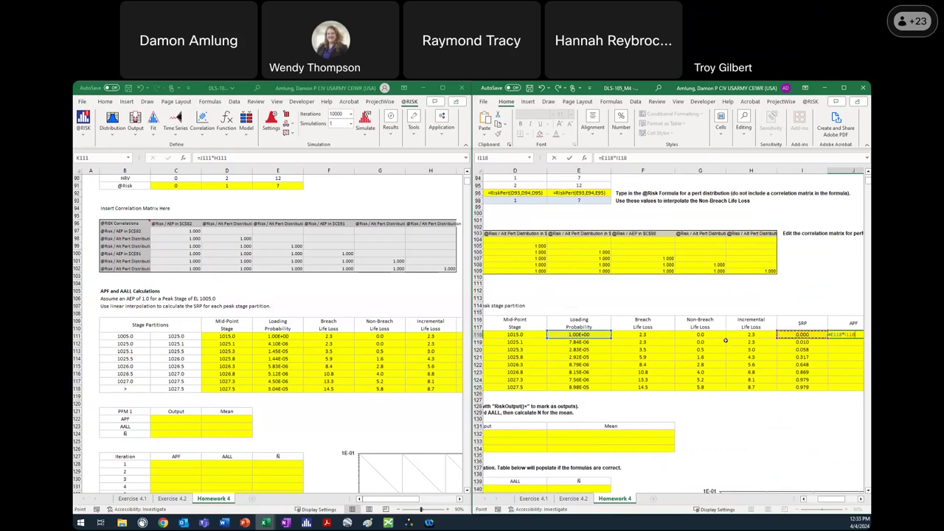
pyautogui.press('Return')
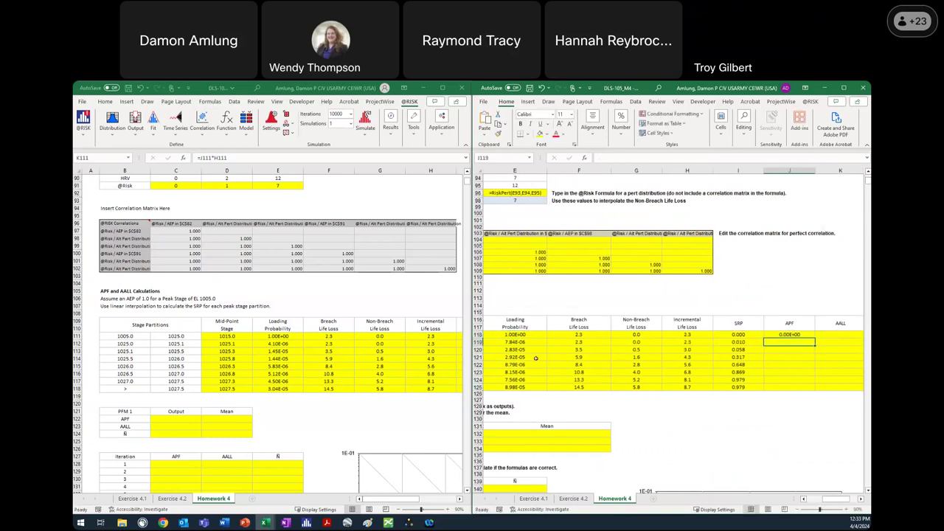
pyautogui.click(808, 333)
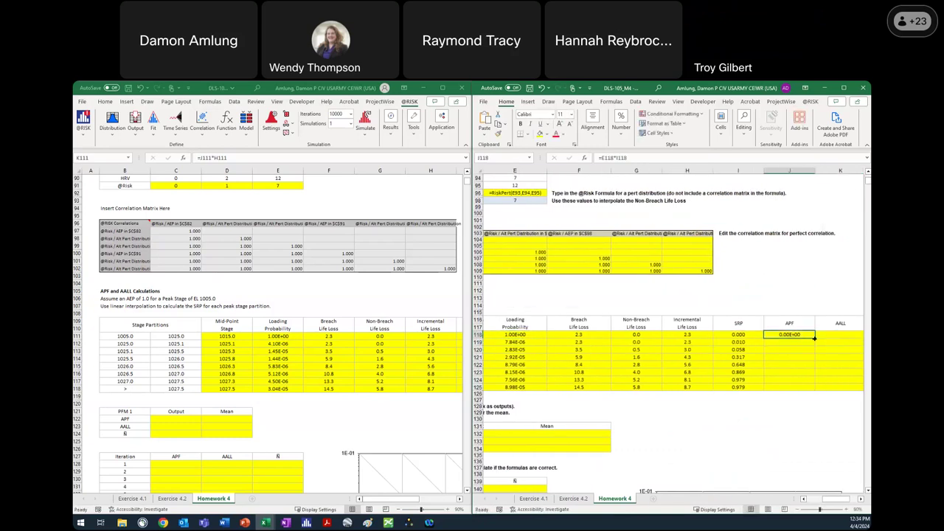
pyautogui.doubleClick(814, 337)
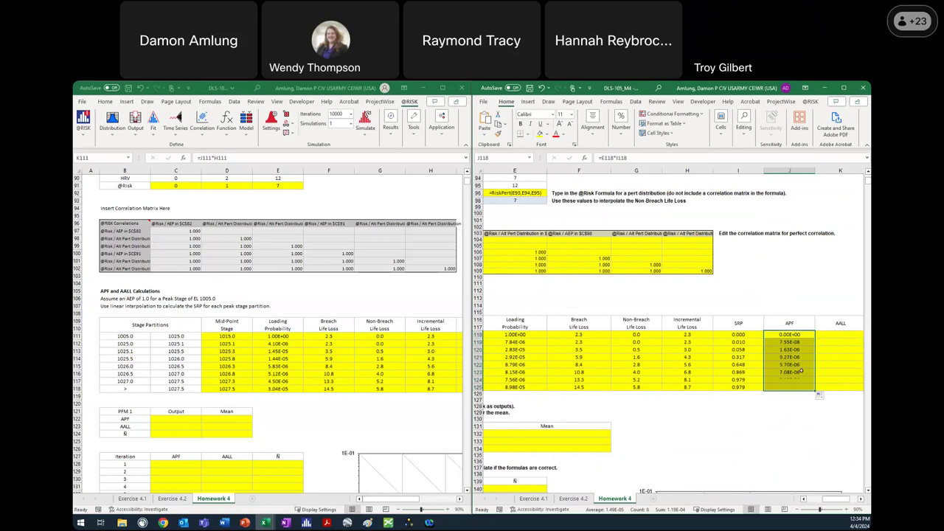
# Step: Calculate the AALL in K118 as =J118*H118 and fill the formula down through K125
pyautogui.click(842, 334)
pyautogui.hscroll(1, 842, 342)
pyautogui.write('=')
pyautogui.press('Left')
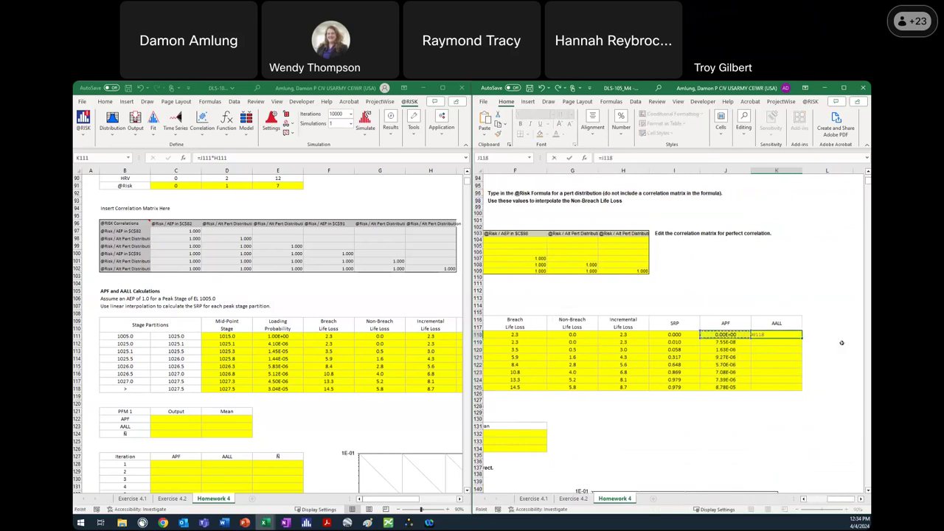
pyautogui.write('*')
pyautogui.press('Left')
pyautogui.press('Left')
pyautogui.press('Left')
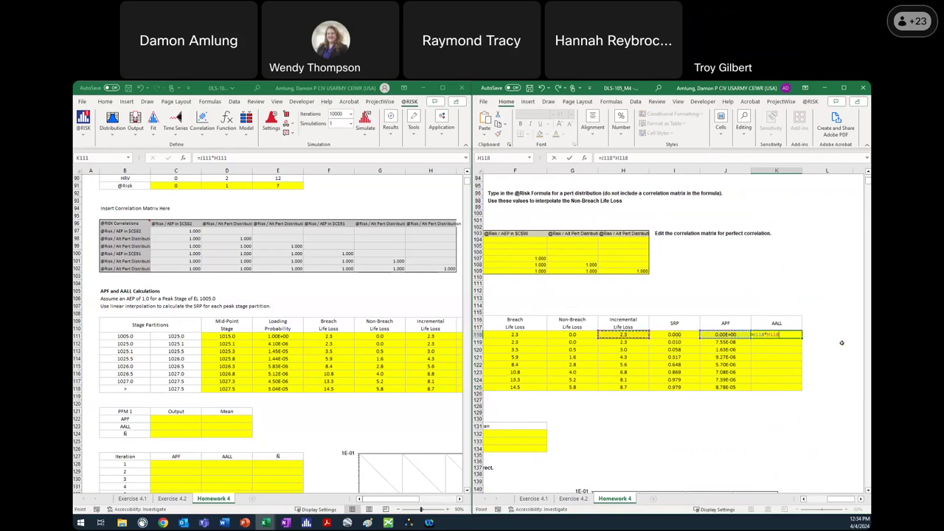
pyautogui.press('Return')
pyautogui.click(795, 336)
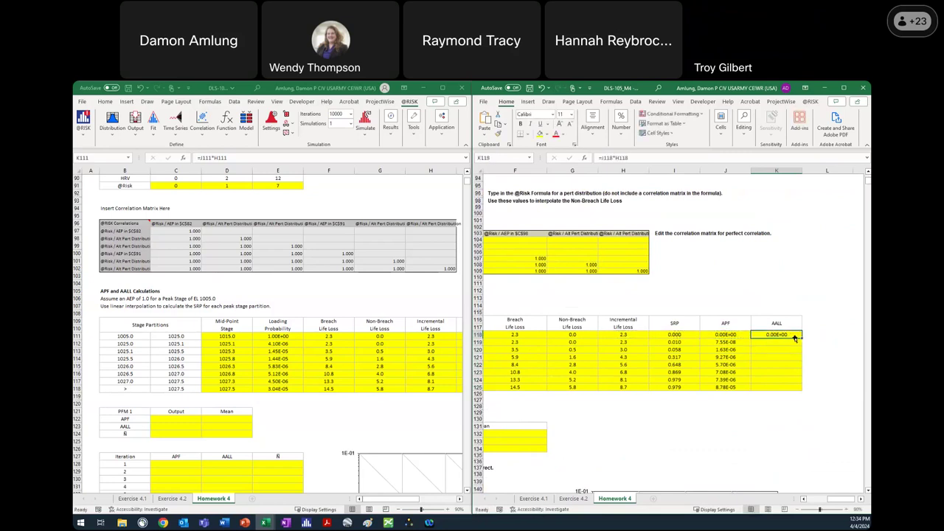
pyautogui.moveTo(801, 338); pyautogui.dragTo(807, 394)
pyautogui.click(843, 448)
# Step: Review the PFM 1 totals instructions, and examine the APF values J111:J118 in the other open workbook's Homework 4 sheet
pyautogui.moveTo(837, 500); pyautogui.dragTo(830, 500)
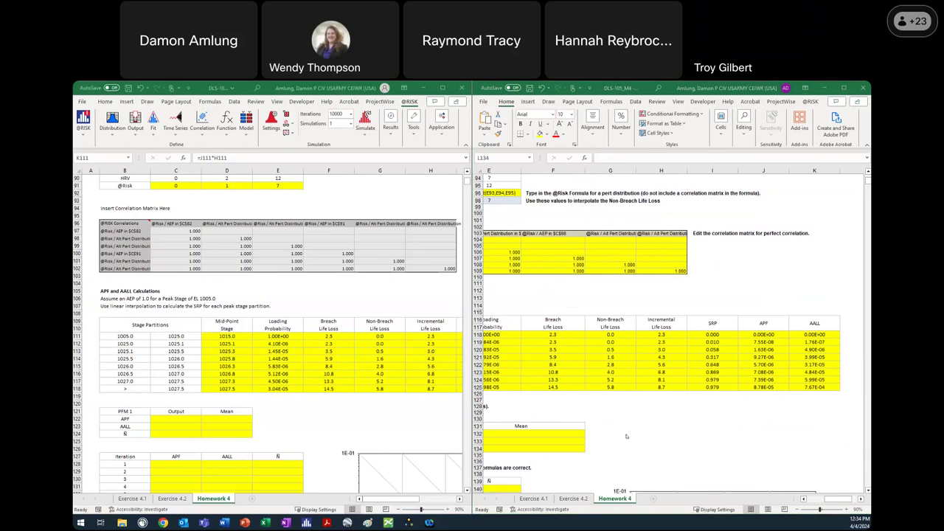
pyautogui.moveTo(838, 501); pyautogui.dragTo(811, 501)
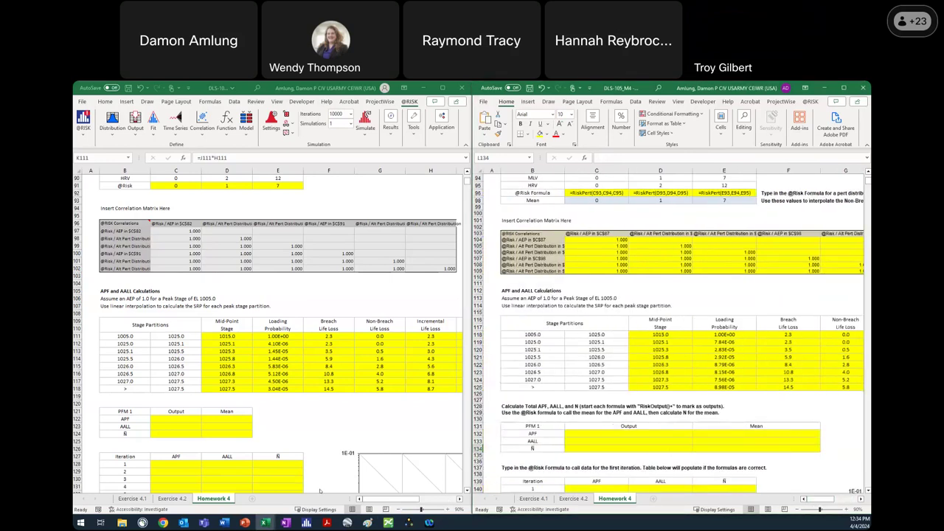
pyautogui.scroll(-1, 360, 414)
pyautogui.scroll(-1, 360, 414)
pyautogui.scroll(2, 355, 413)
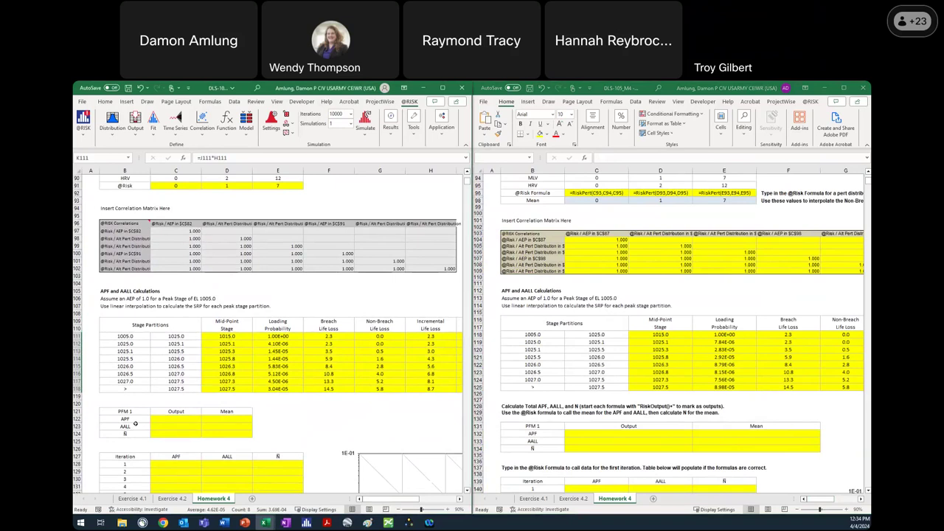
pyautogui.moveTo(391, 499); pyautogui.dragTo(410, 499)
pyautogui.moveTo(383, 337); pyautogui.dragTo(388, 388)
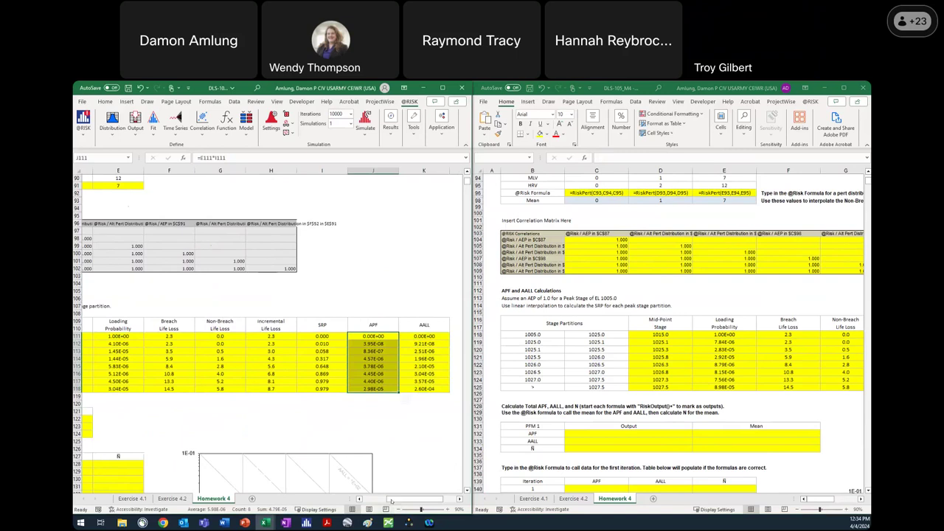
pyautogui.moveTo(402, 499); pyautogui.dragTo(384, 500)
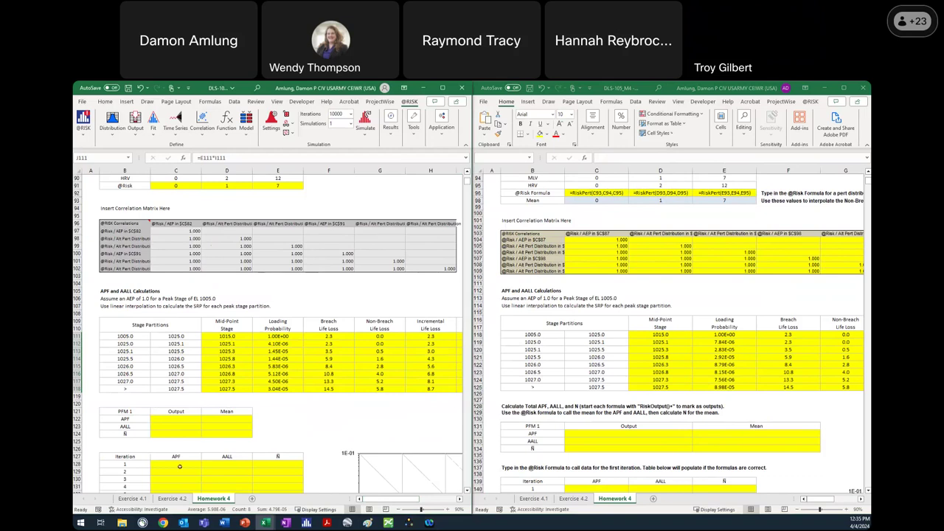
# Step: Calculate the total APF output in C122 of the other workbook as =RiskOutput()+SUM(J111:J118)
pyautogui.click(193, 419)
pyautogui.write('=')
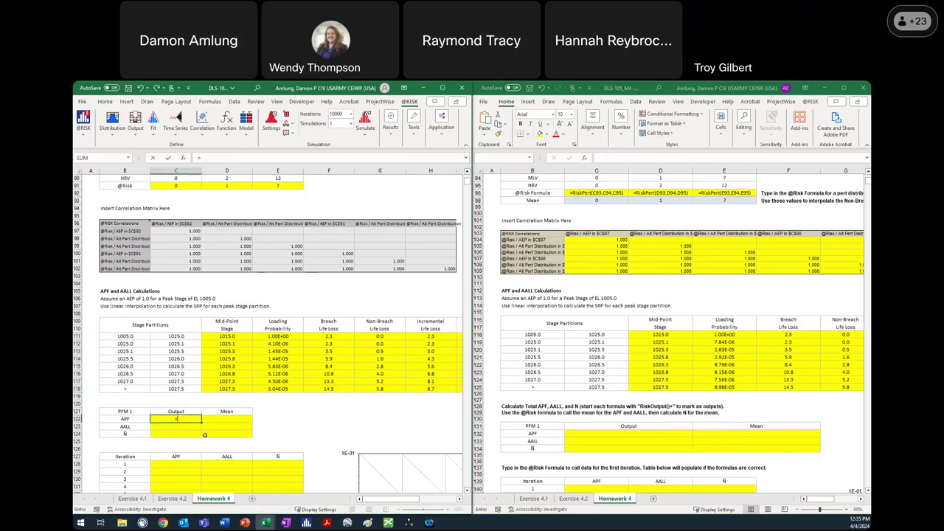
pyautogui.write('RiskO')
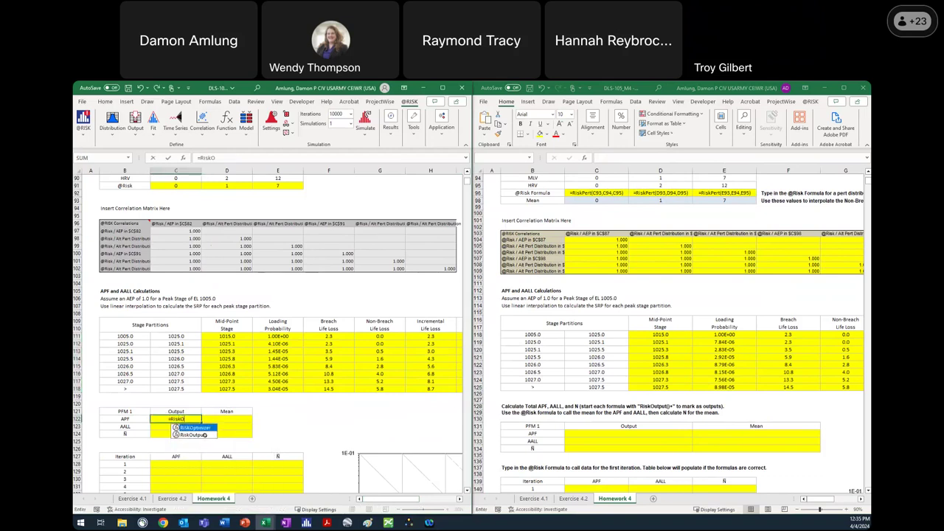
pyautogui.write('utput()')
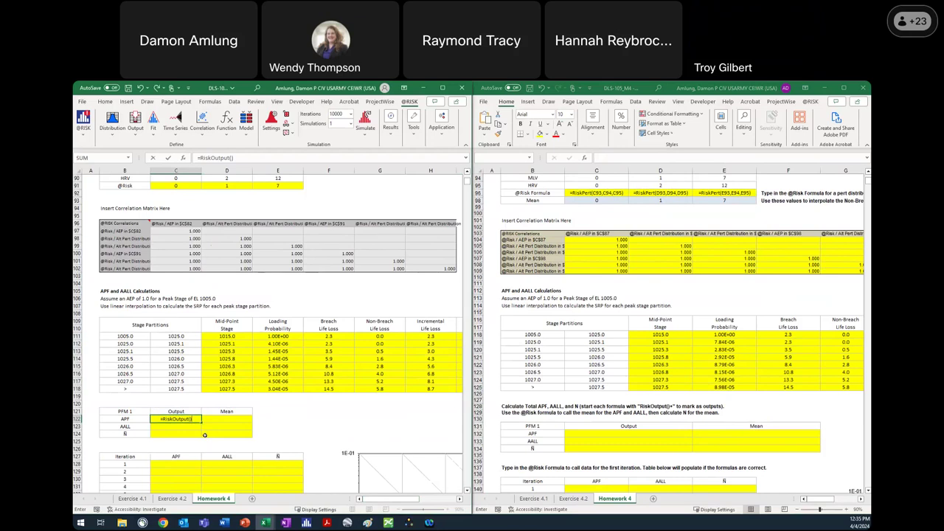
pyautogui.write('+')
pyautogui.write('sum')
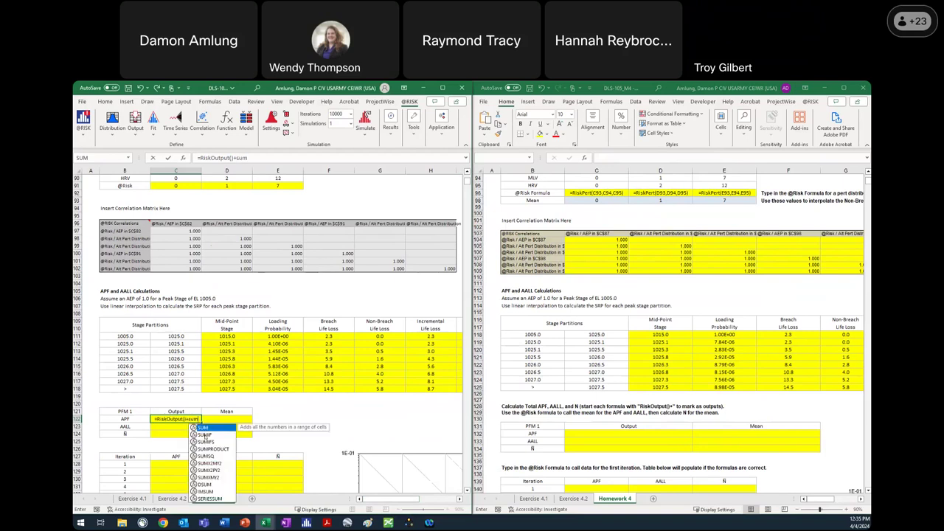
pyautogui.write('(')
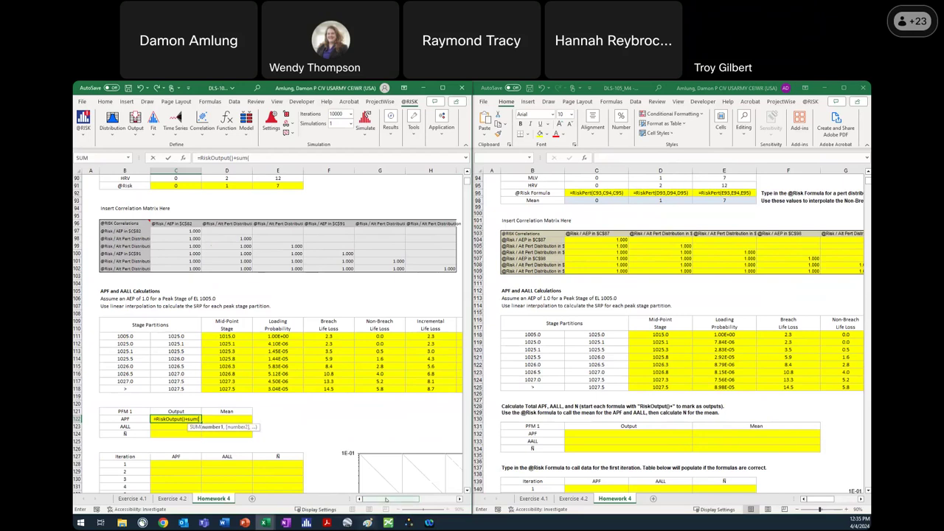
pyautogui.hscroll(4, 390, 500)
pyautogui.moveTo(372, 338); pyautogui.dragTo(370, 389)
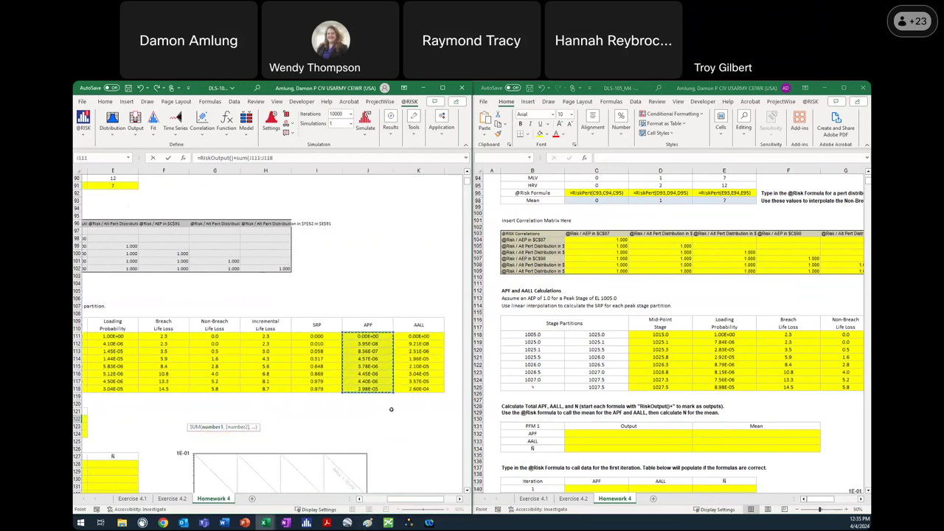
pyautogui.write(')')
pyautogui.hotkey('ctrl', 'Return')
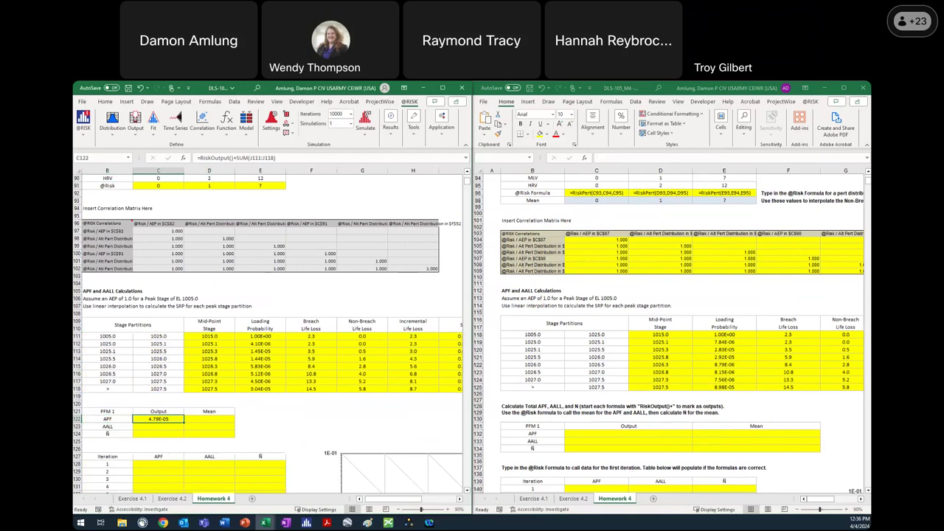
# Step: Calculate the total AALL output in C123 as =RiskOutput()+SUM(K111:K118)
pyautogui.click(176, 428)
pyautogui.write('=R')
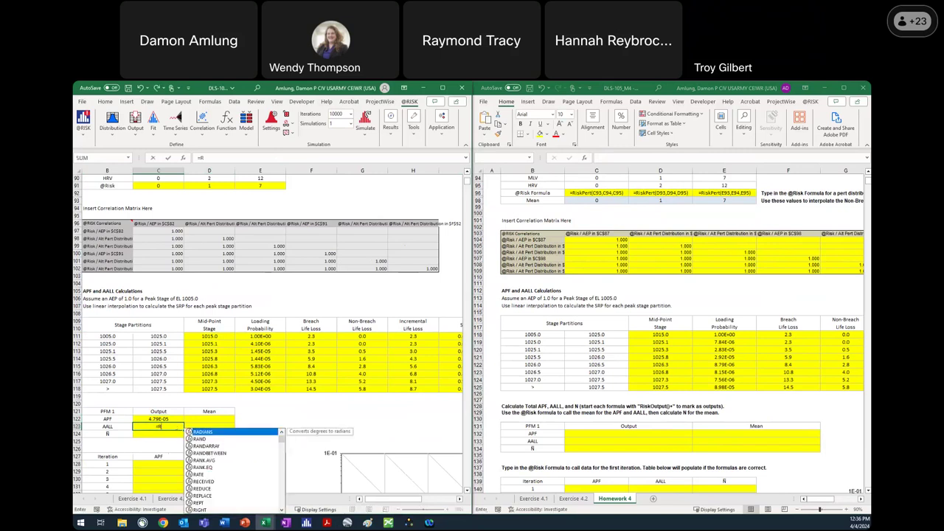
pyautogui.write('iskOut')
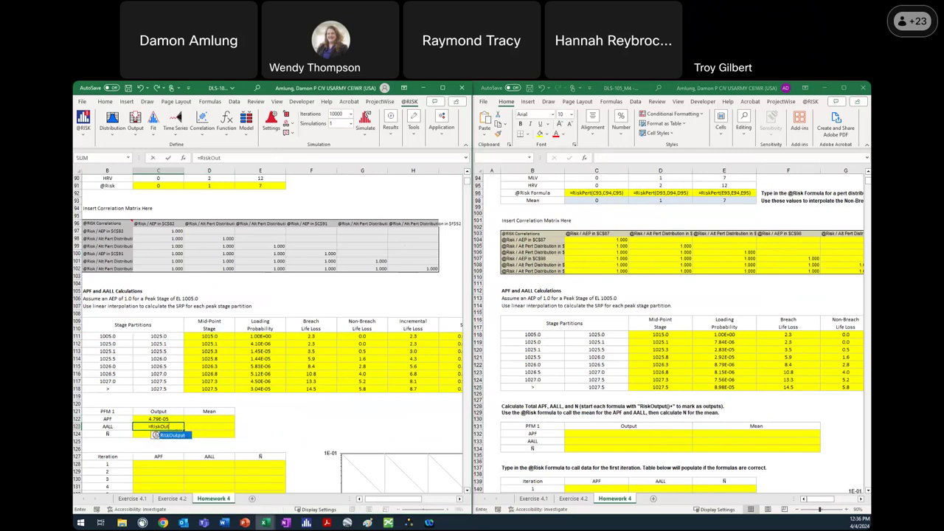
pyautogui.write('put()+')
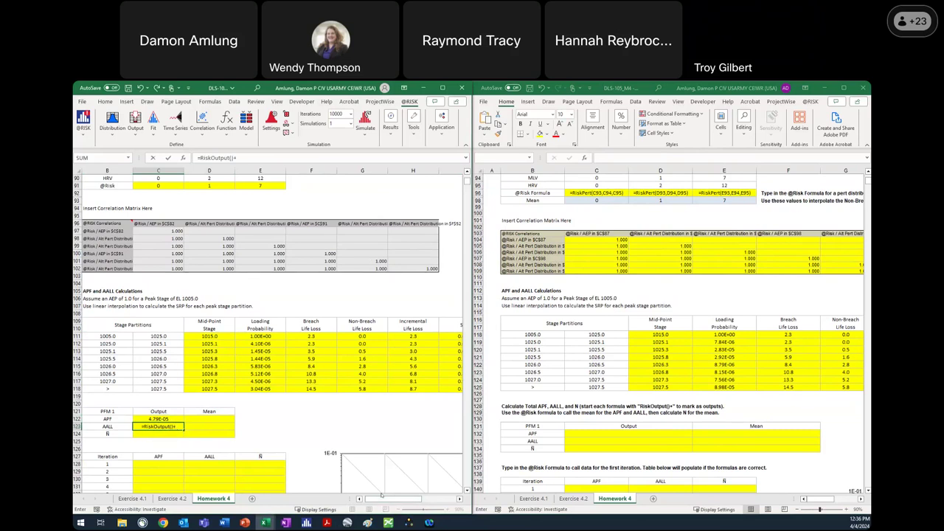
pyautogui.write('sum(')
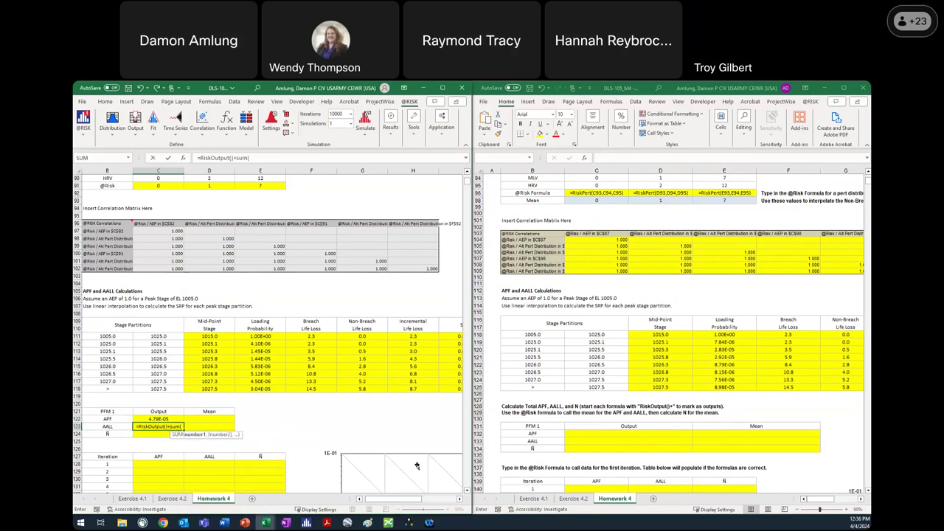
pyautogui.hscroll(3, 404, 501)
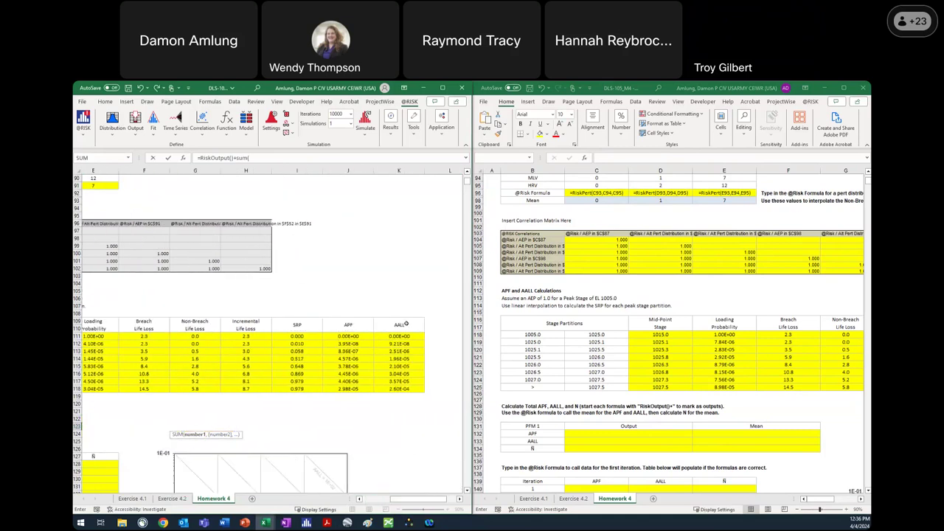
pyautogui.moveTo(405, 336); pyautogui.dragTo(411, 399)
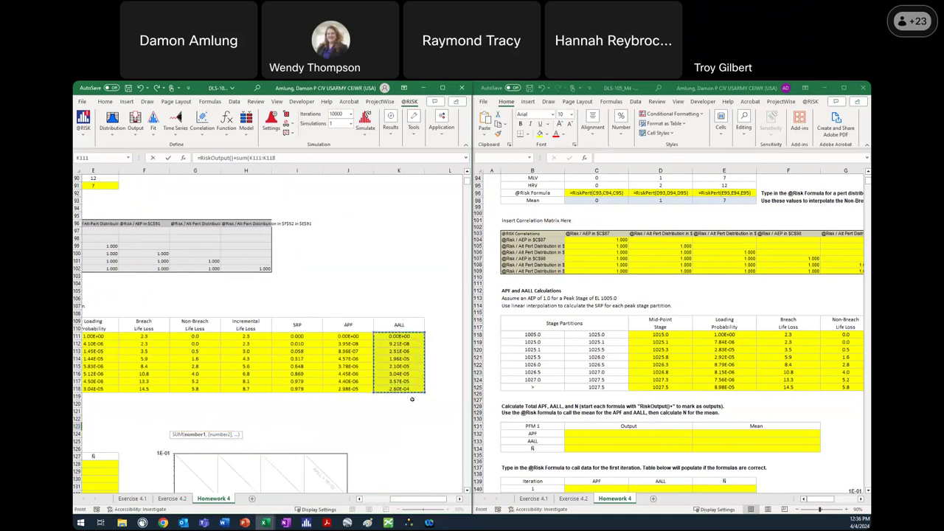
pyautogui.write(')')
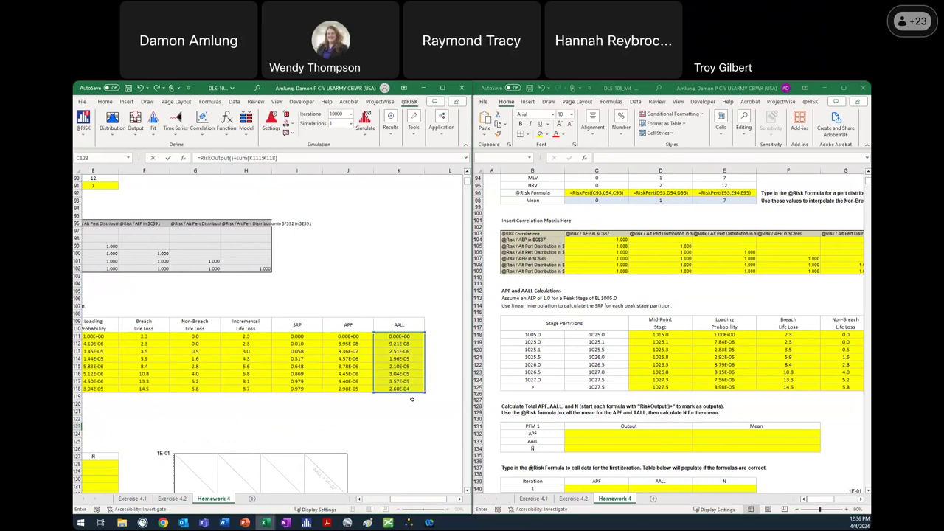
pyautogui.press('Return')
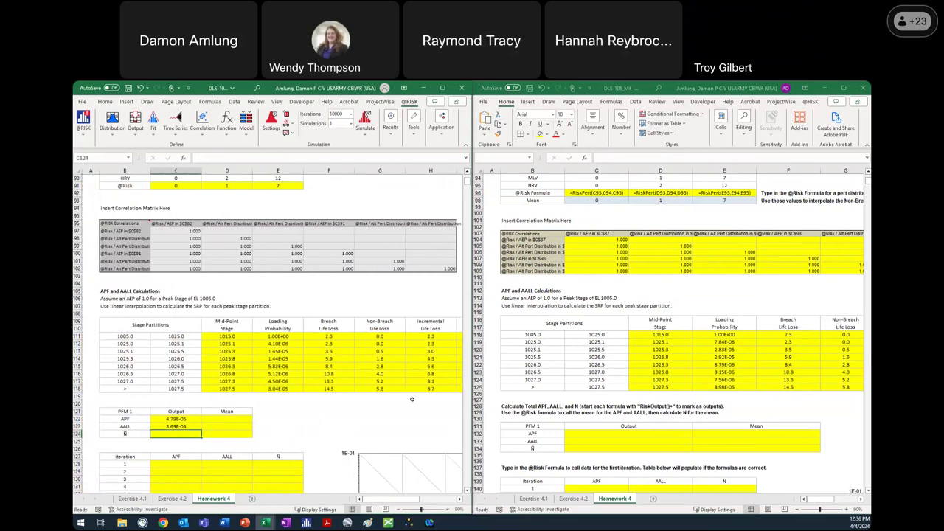
pyautogui.click(367, 522)
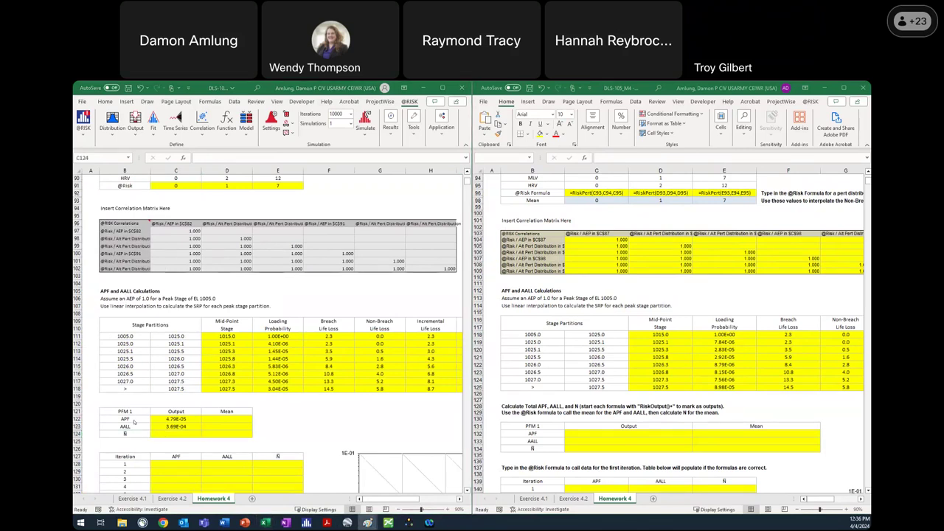
# Step: Calculate the N̄ output in C124 as =RiskOutput()+C123/C122
pyautogui.click(187, 435)
pyautogui.write('=Risk')
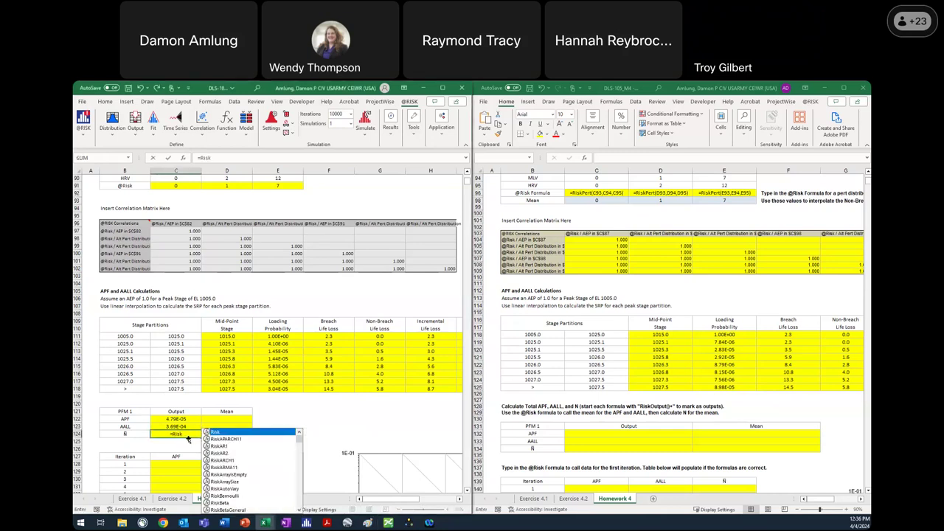
pyautogui.write('Out')
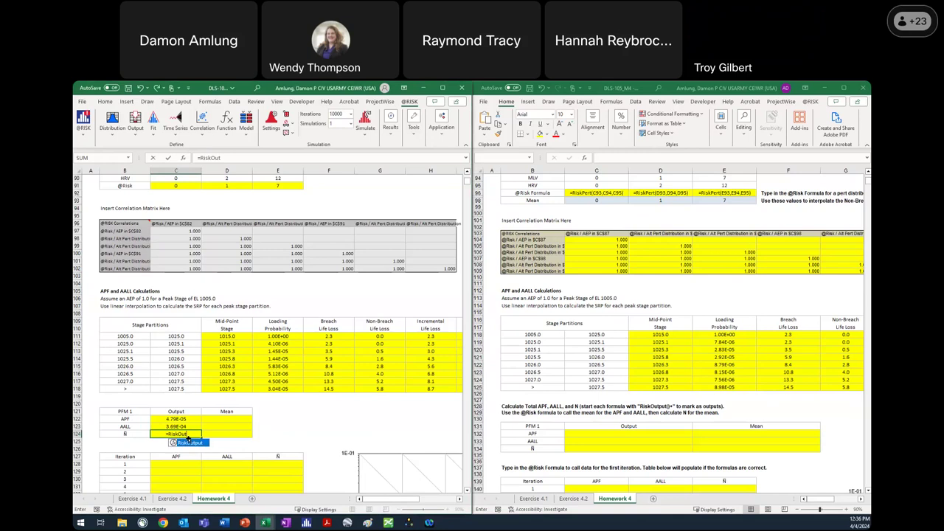
pyautogui.press('Tab')
pyautogui.write(')+')
pyautogui.click(194, 427)
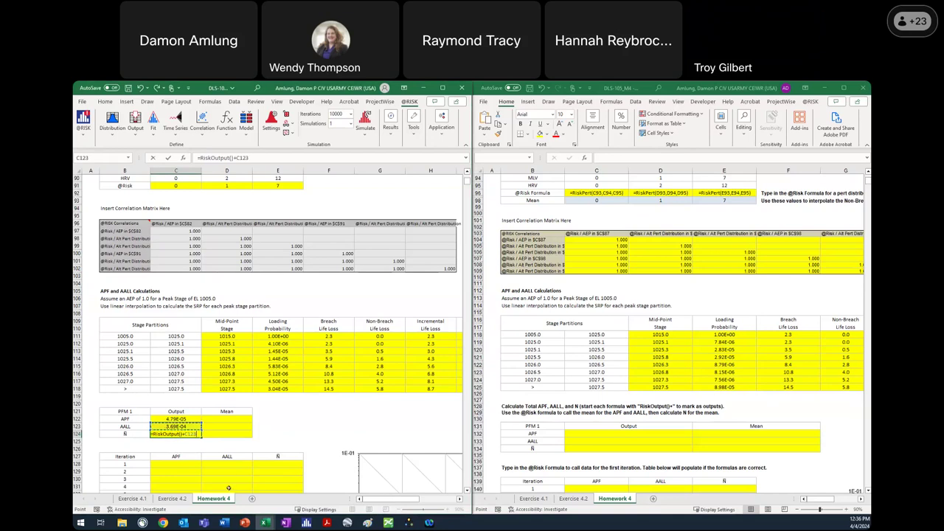
pyautogui.write('/')
pyautogui.click(192, 419)
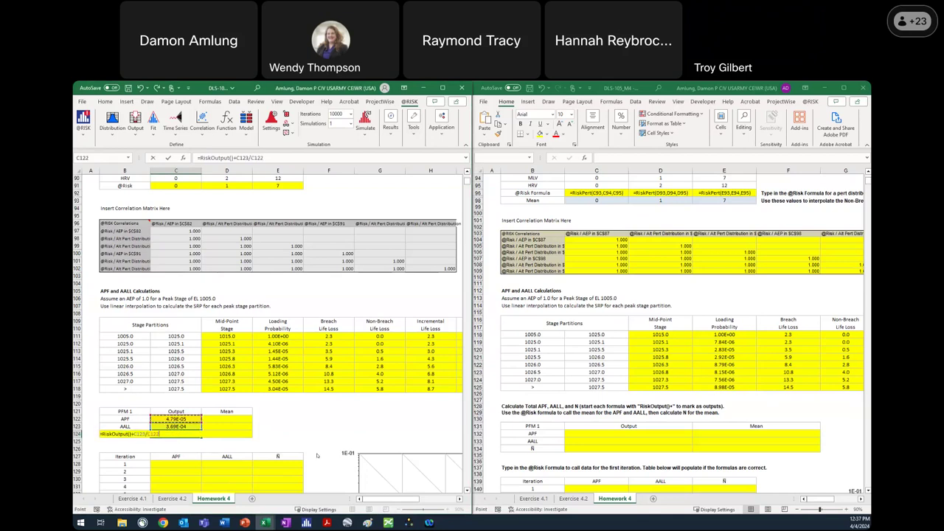
pyautogui.press('Return')
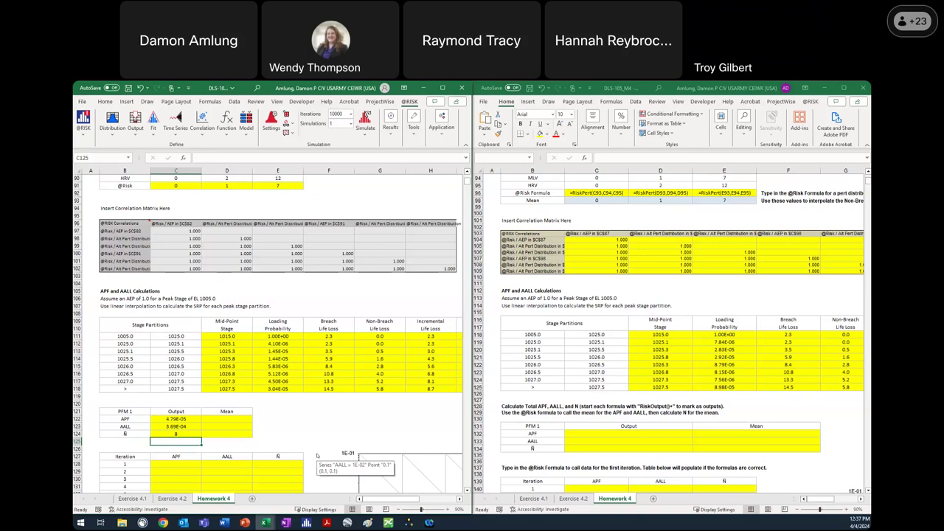
# Step: Calculate the mean APF in D122 as =RiskMean(C122)
pyautogui.press('Up')
pyautogui.press('Up')
pyautogui.press('Up')
pyautogui.press('Right')
pyautogui.write('=Risk')
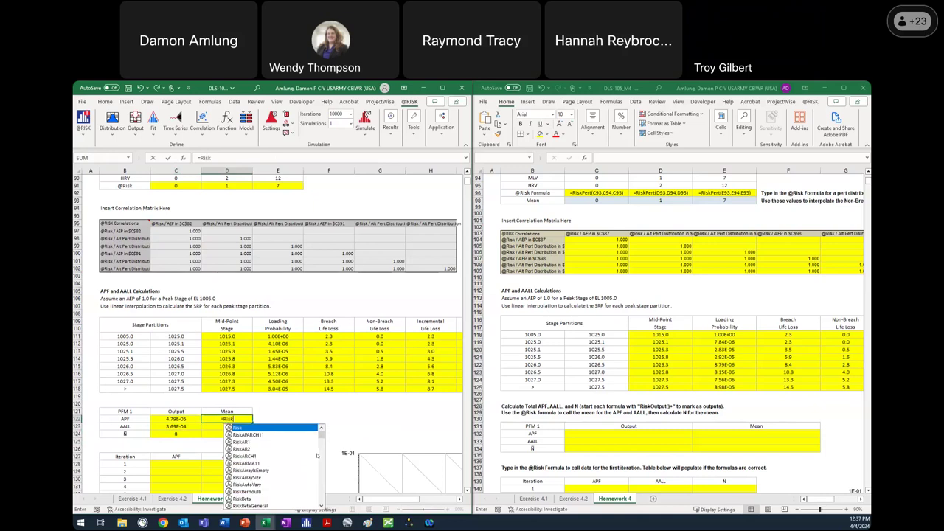
pyautogui.write('Mean(')
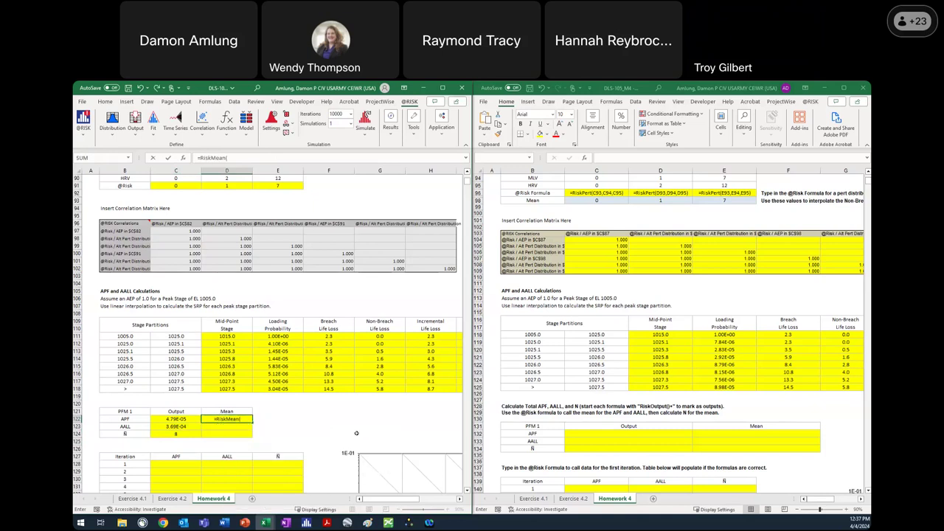
pyautogui.click(177, 418)
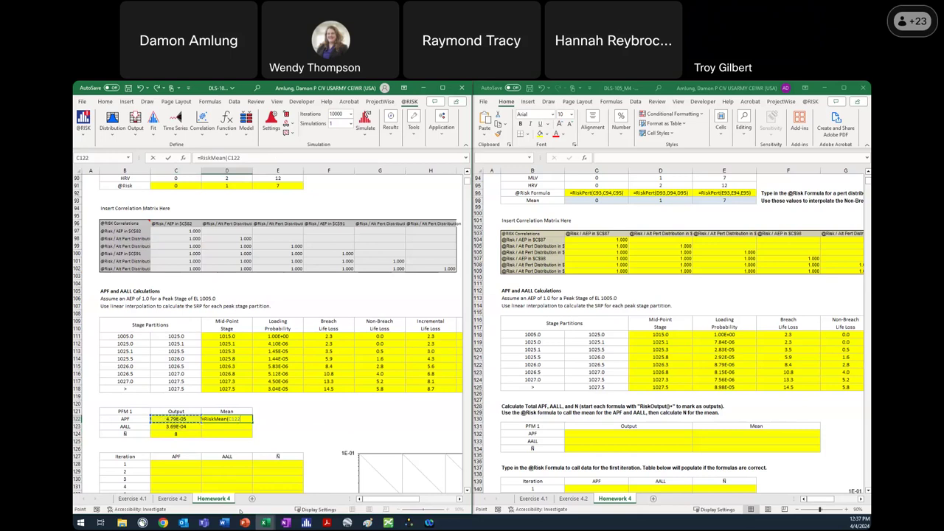
pyautogui.write(')')
pyautogui.press('Return')
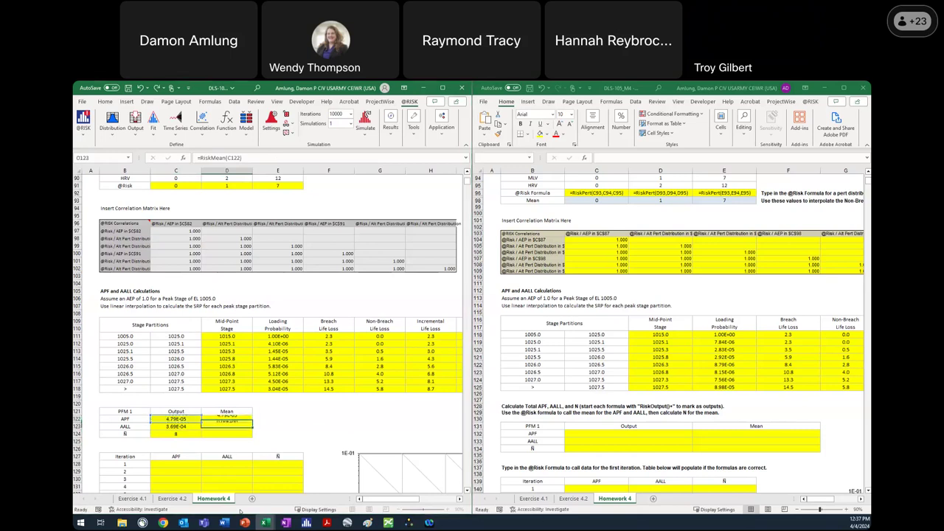
# Step: Calculate the mean AALL in D123 as =RiskMean(C123)
pyautogui.write('+Risk')
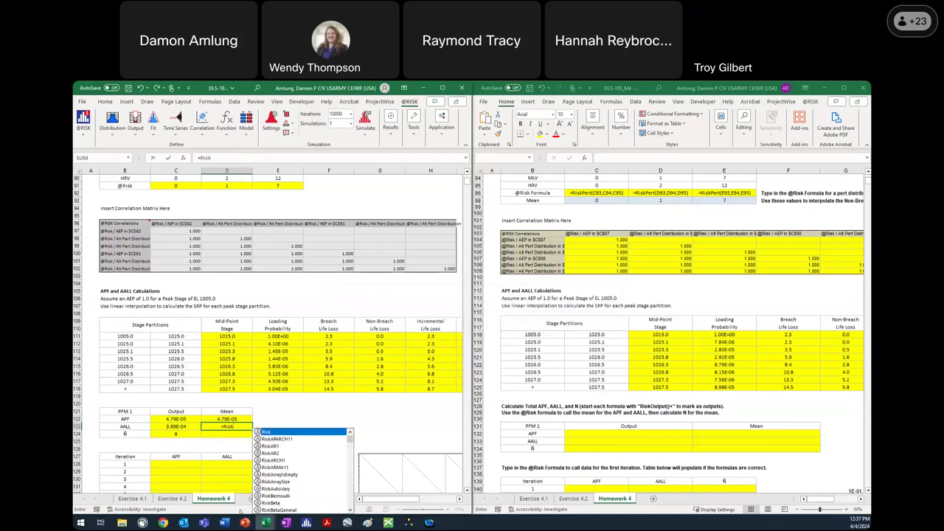
pyautogui.press('BackSpace')
pyautogui.press('BackSpace')
pyautogui.press('BackSpace')
pyautogui.press('BackSpace')
pyautogui.press('BackSpace')
pyautogui.write('=RiskMean(')
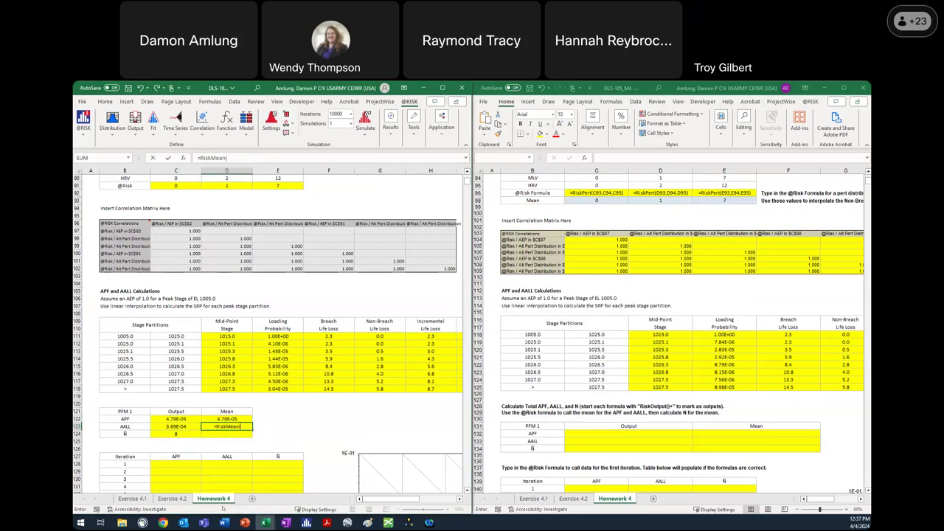
pyautogui.click(179, 428)
pyautogui.write(')')
pyautogui.press('Return')
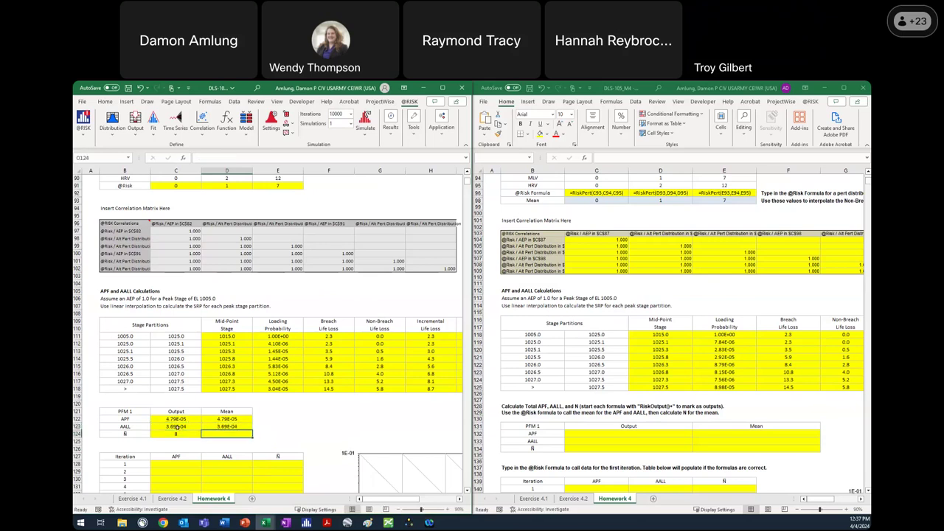
# Step: Calculate the mean N̄ in D124 by dividing the mean AALL by the mean APF, as =D123/D122
pyautogui.click(183, 435)
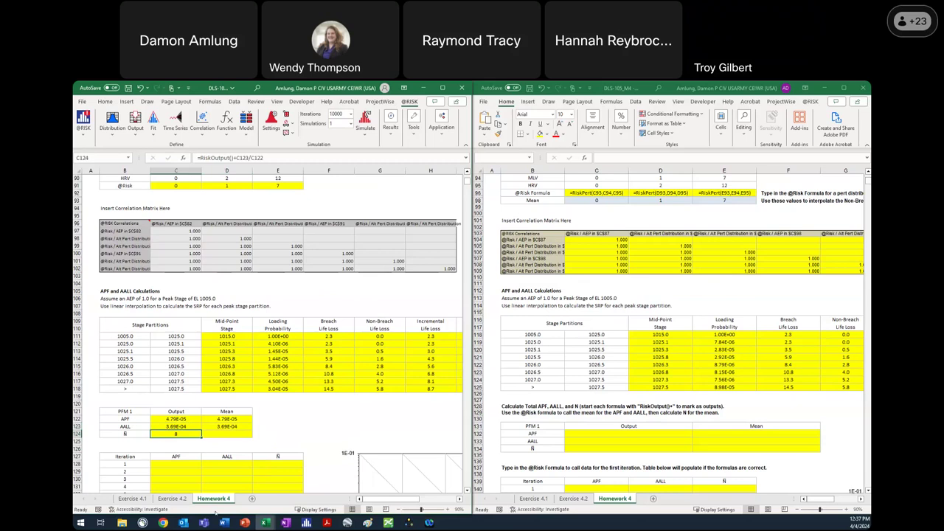
pyautogui.press('Right')
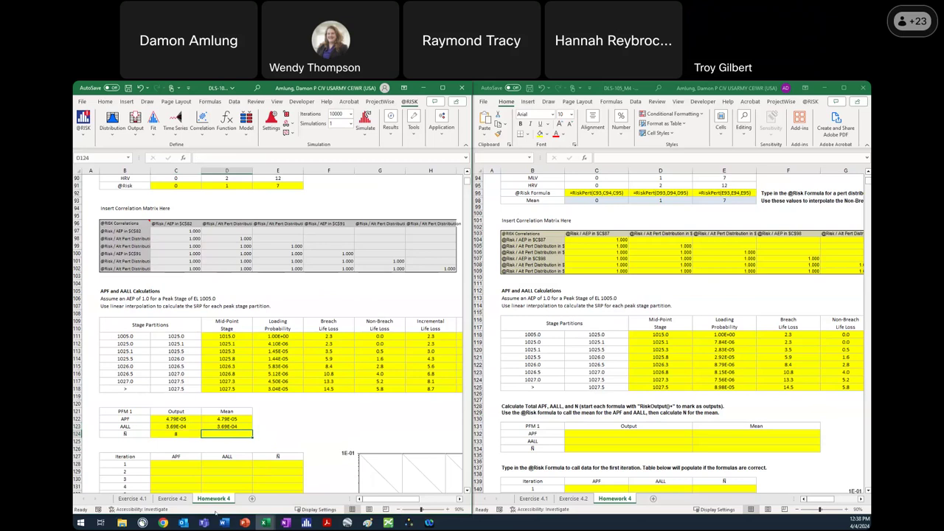
pyautogui.write('=')
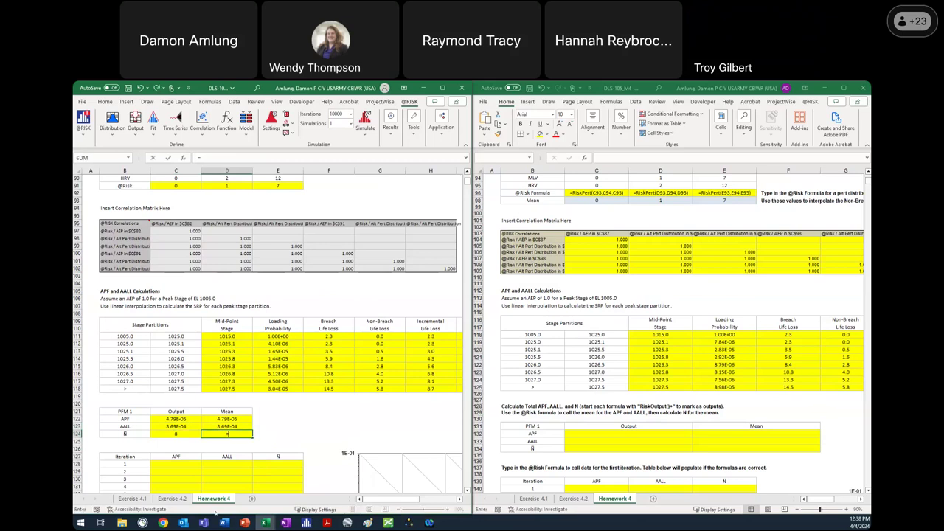
pyautogui.press('Up')
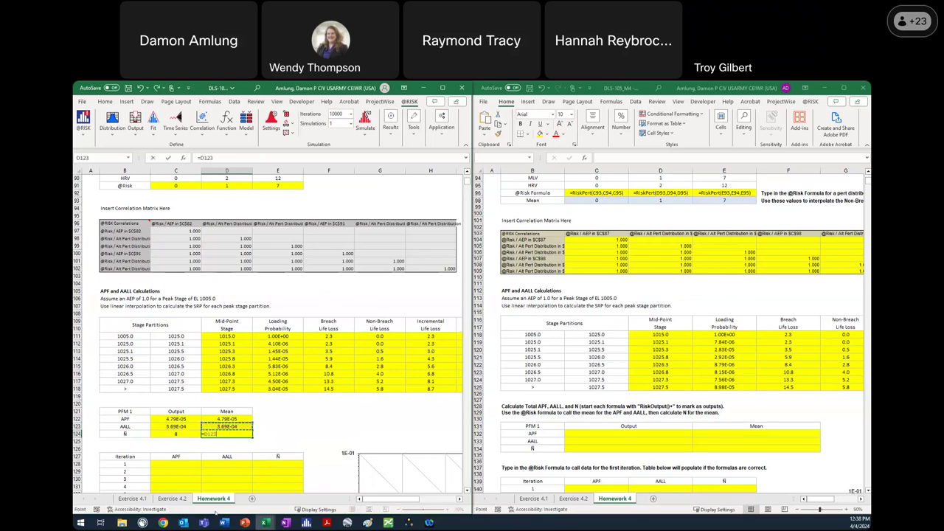
pyautogui.write('/')
pyautogui.press('Up')
pyautogui.press('Up')
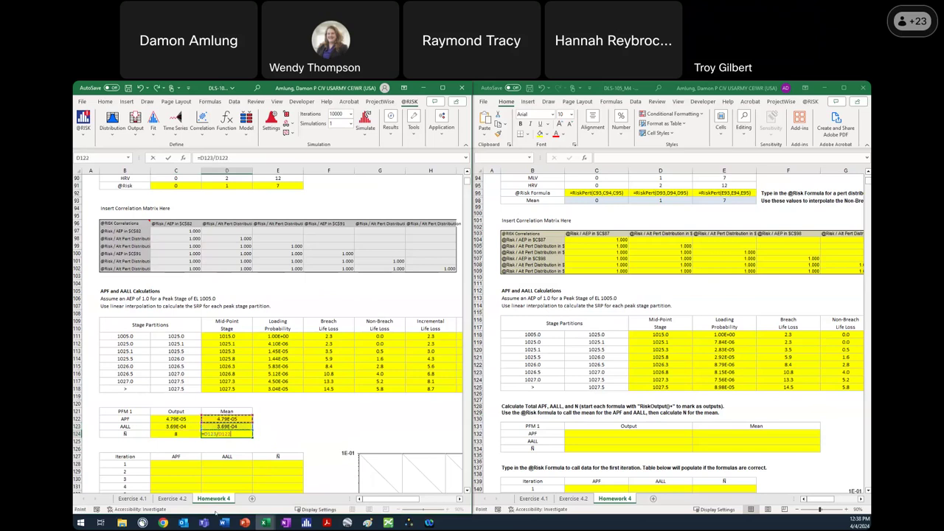
pyautogui.press('Return')
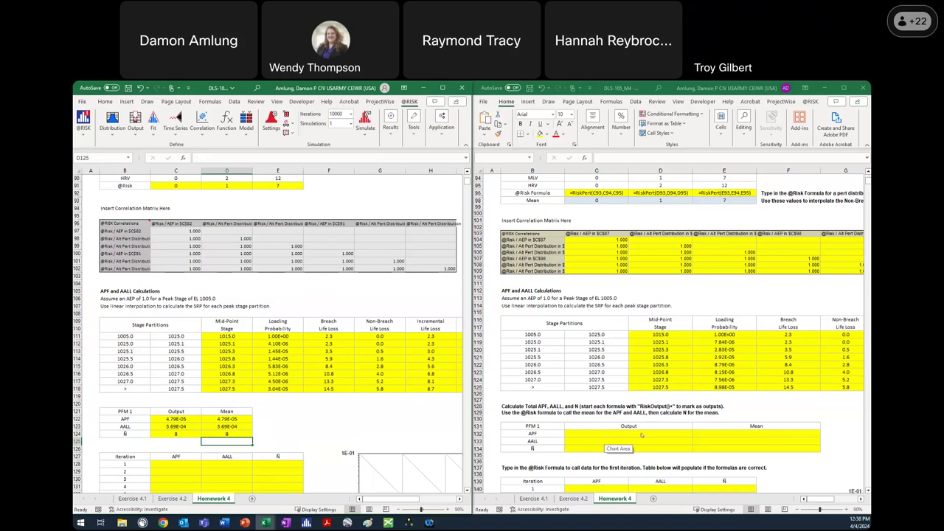
pyautogui.click(365, 118)
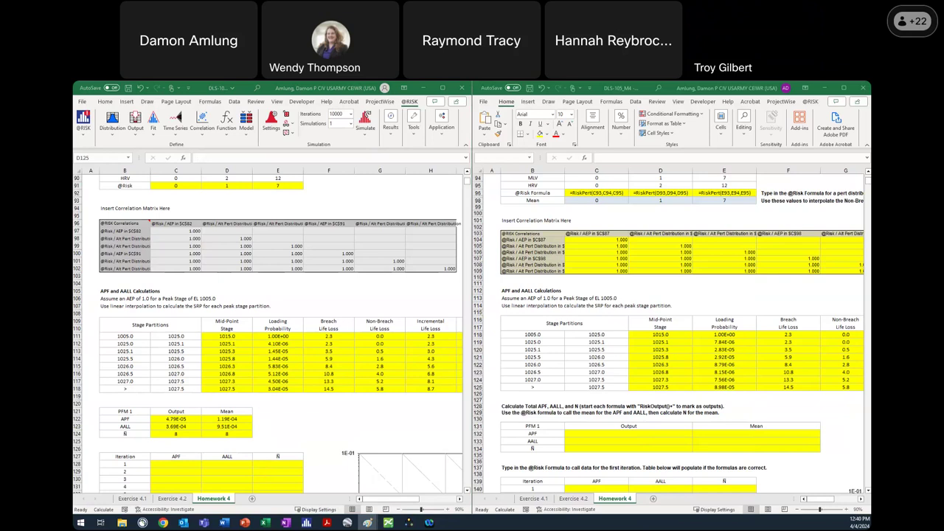
pyautogui.click(270, 131)
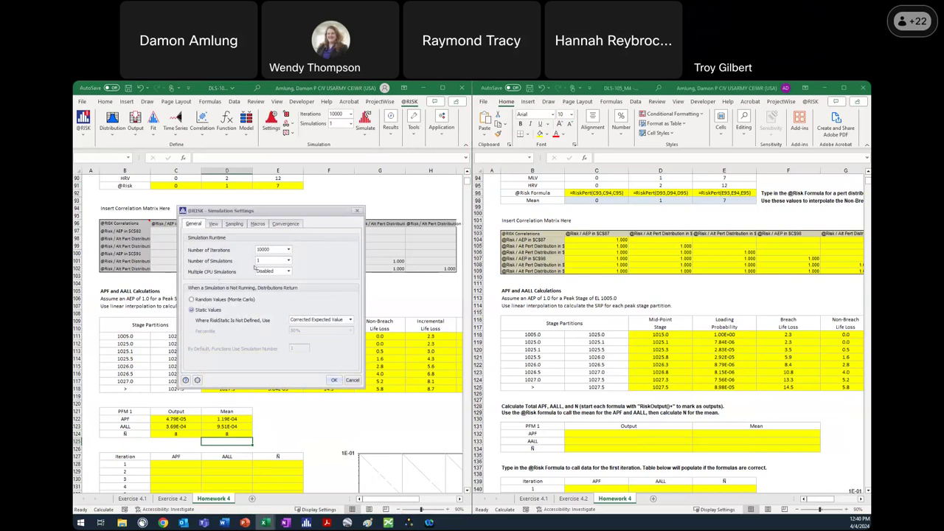
pyautogui.click(234, 223)
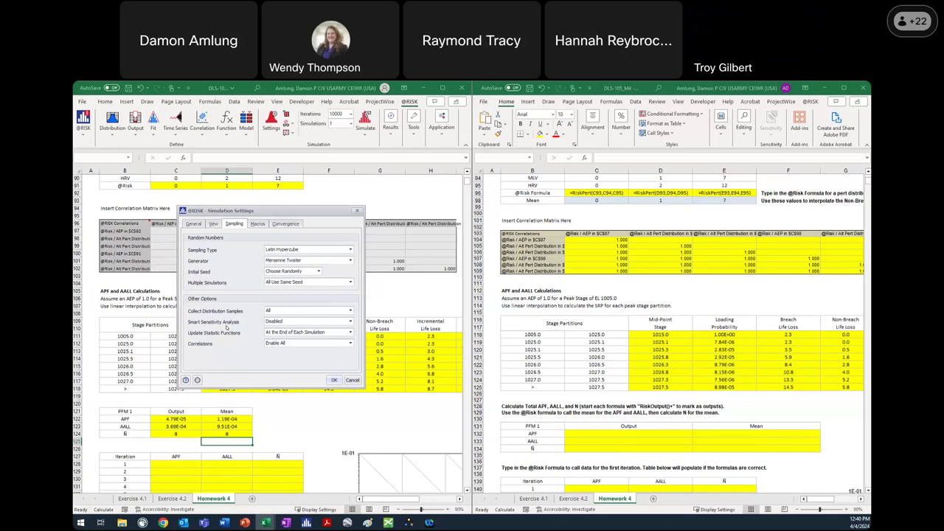
pyautogui.click(334, 380)
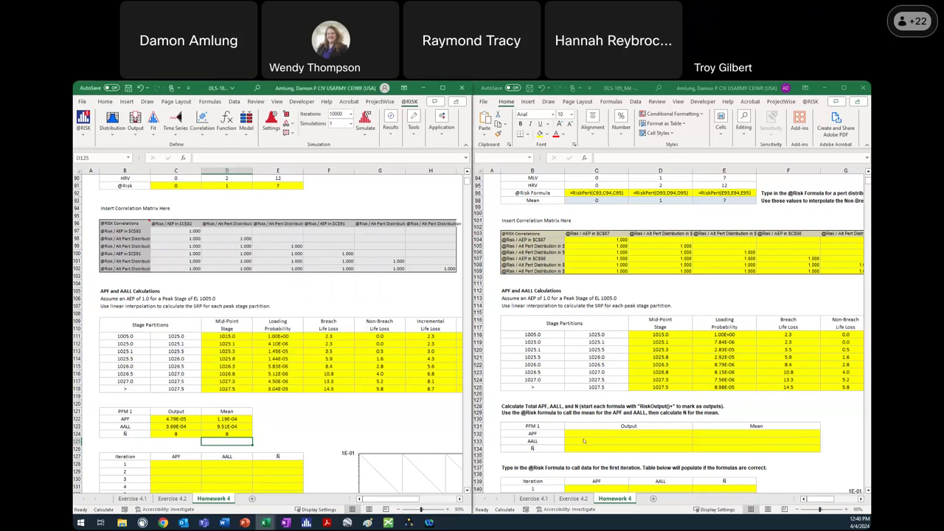
# Step: In the other workbook's Homework 4 sheet, enter the total APF output formula in C132 as =RiskOutput()+sum(J118:J125)
pyautogui.click(601, 443)
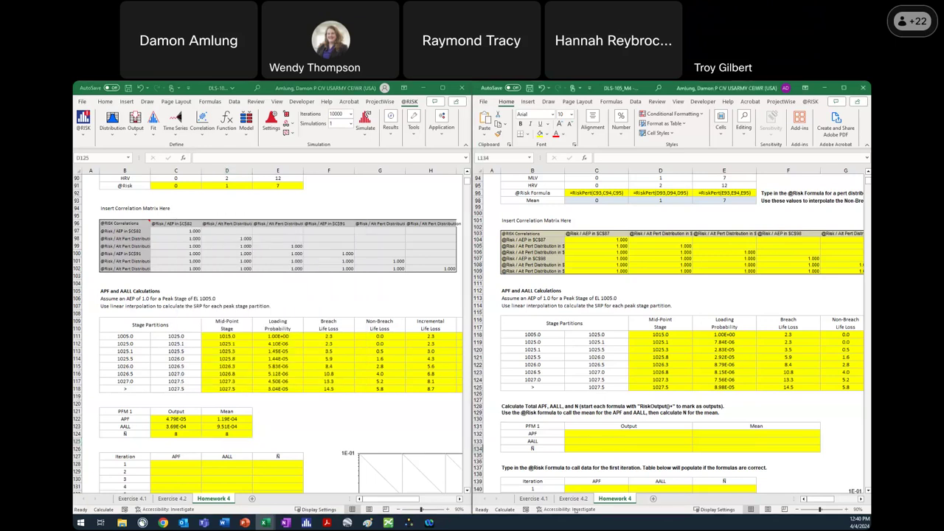
pyautogui.click(648, 435)
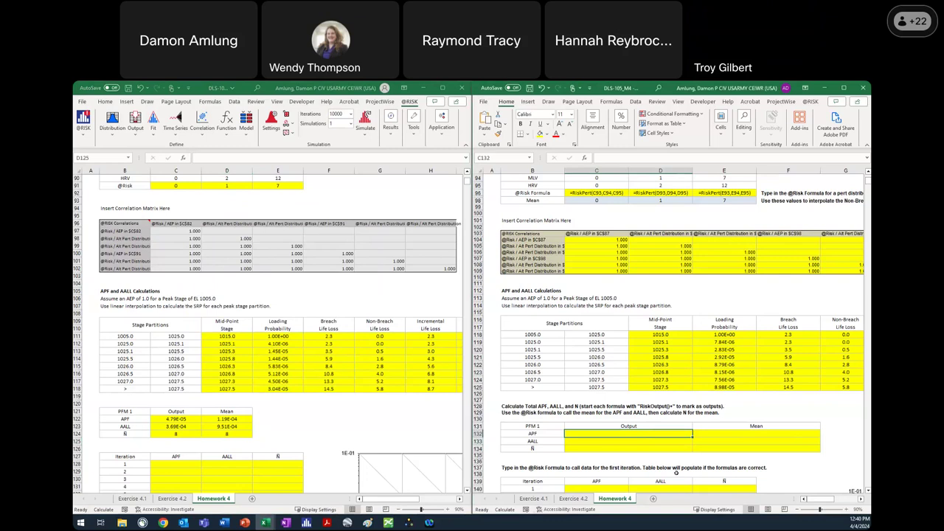
pyautogui.write('=Risk')
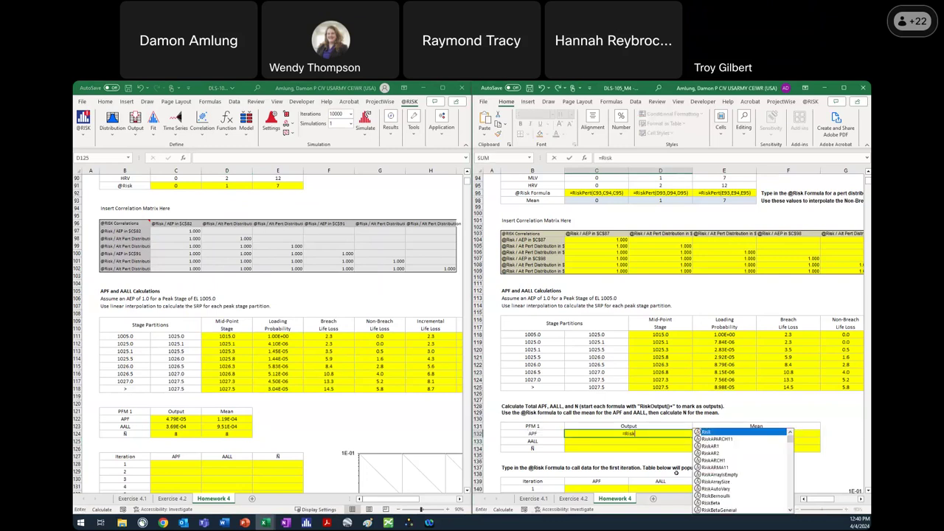
pyautogui.write('Out')
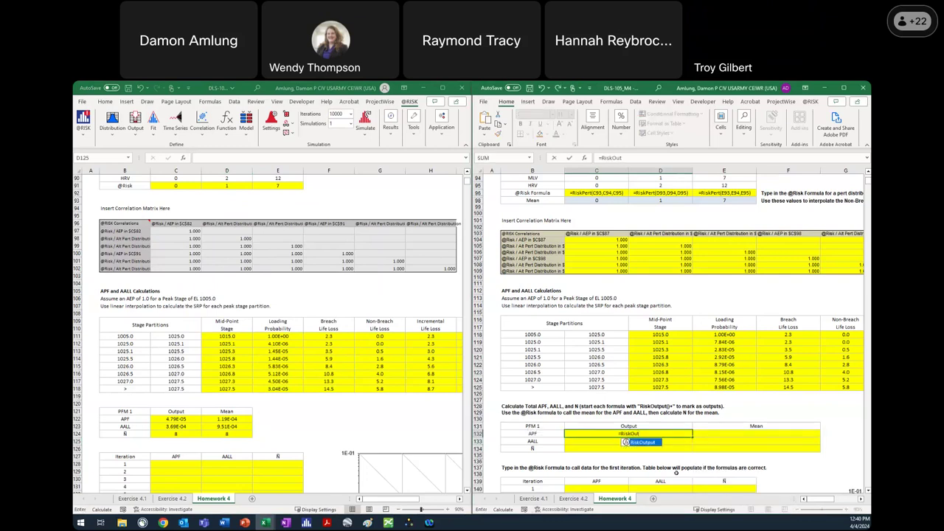
pyautogui.write('put()')
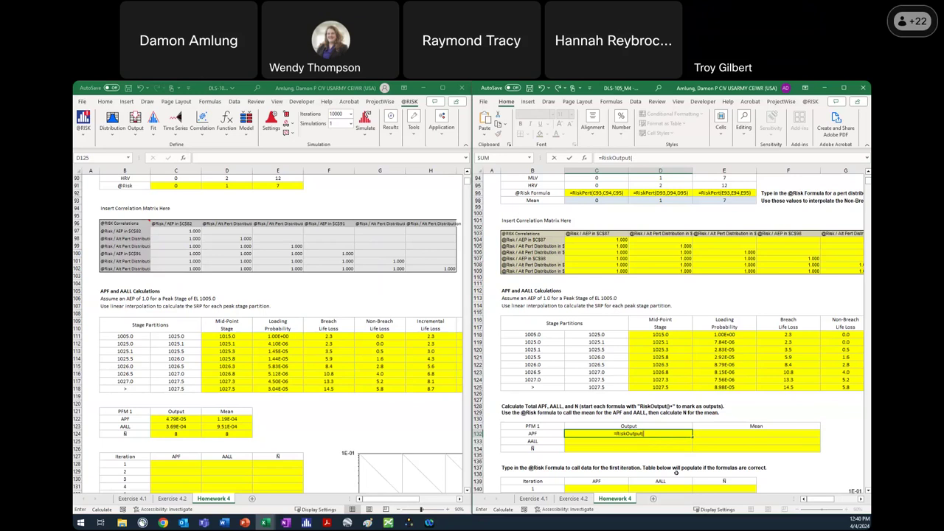
pyautogui.write('+sum(')
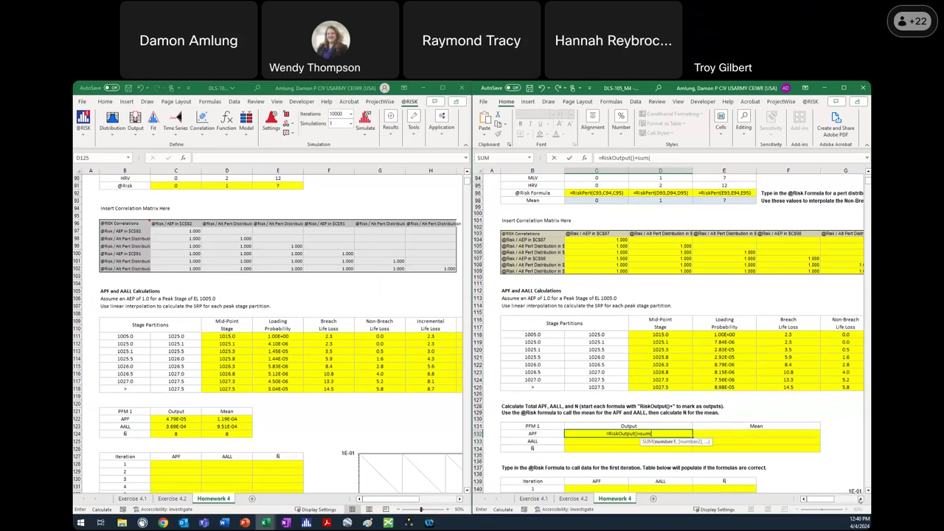
pyautogui.hscroll(5, 737, 384)
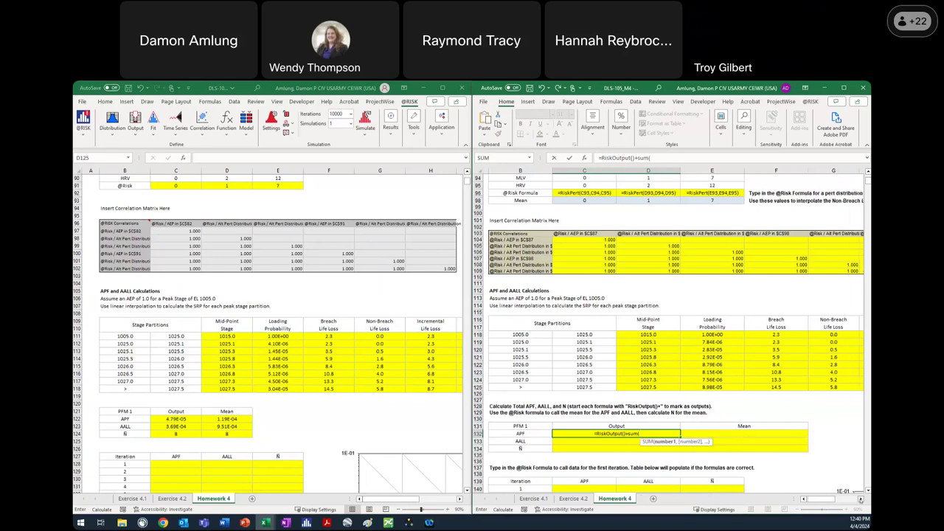
pyautogui.moveTo(790, 335); pyautogui.dragTo(787, 393)
pyautogui.press('Return')
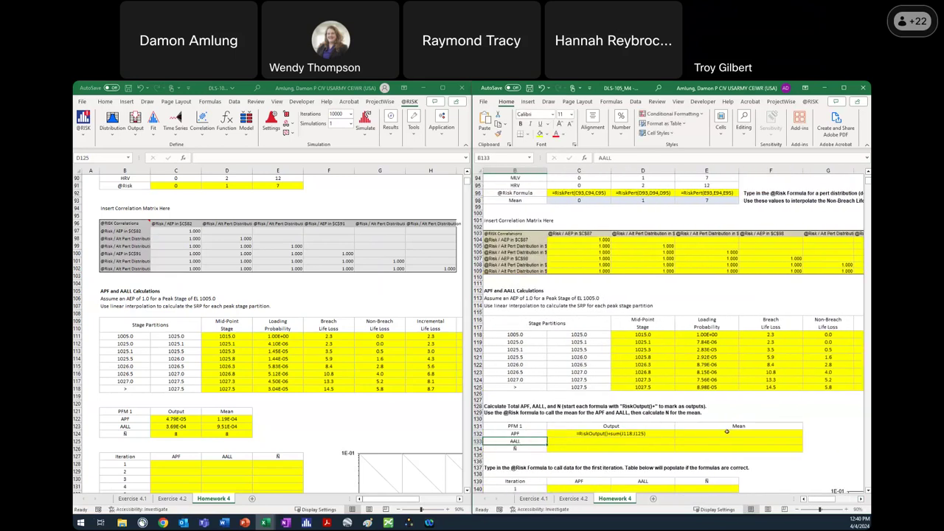
# Step: Enter the AALL output formula in C133 as =RiskOutput+sum(K118:K125)
pyautogui.scroll(-3, 727, 431)
pyautogui.press('Right')
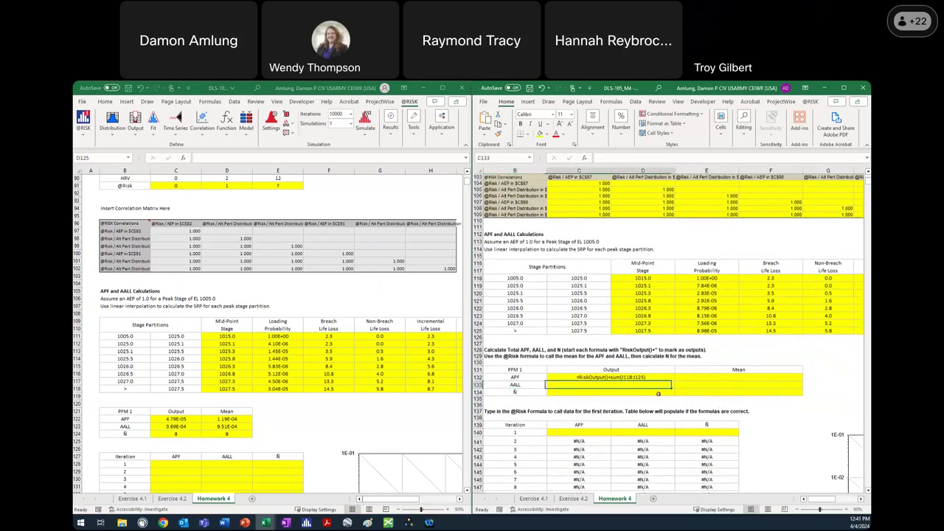
pyautogui.write('=Risk')
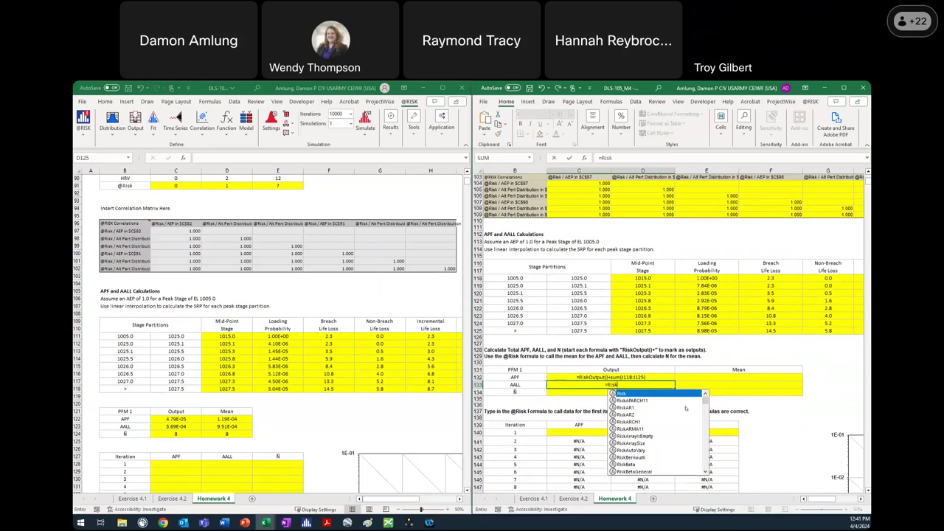
pyautogui.write('Outpui')
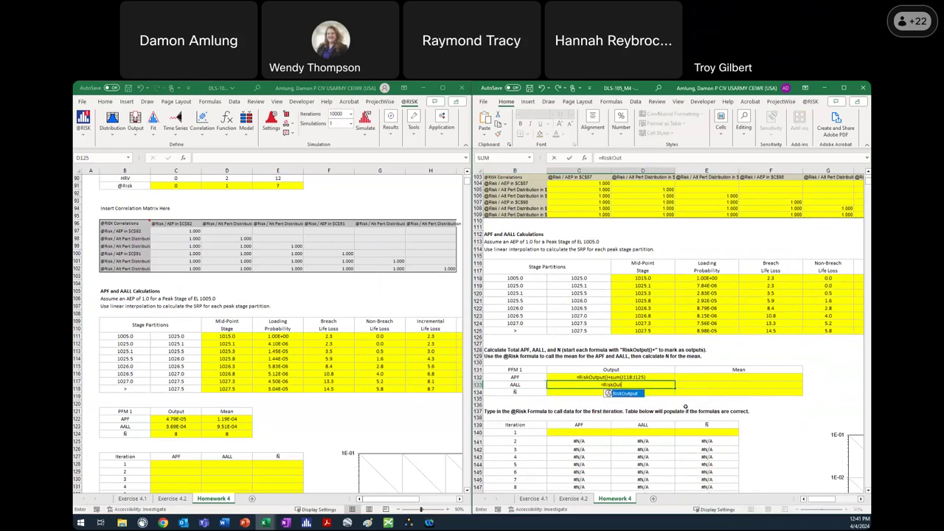
pyautogui.press('BackSpace')
pyautogui.write('t+sum')
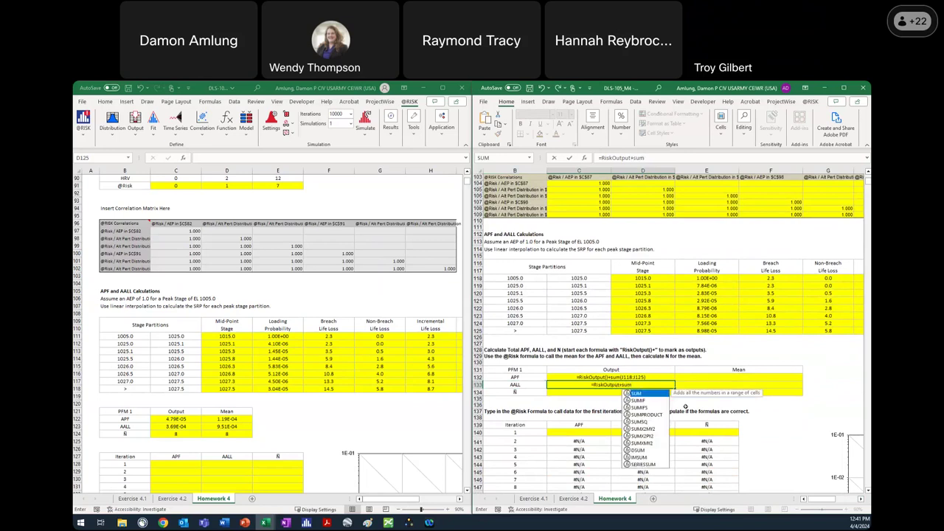
pyautogui.write('(')
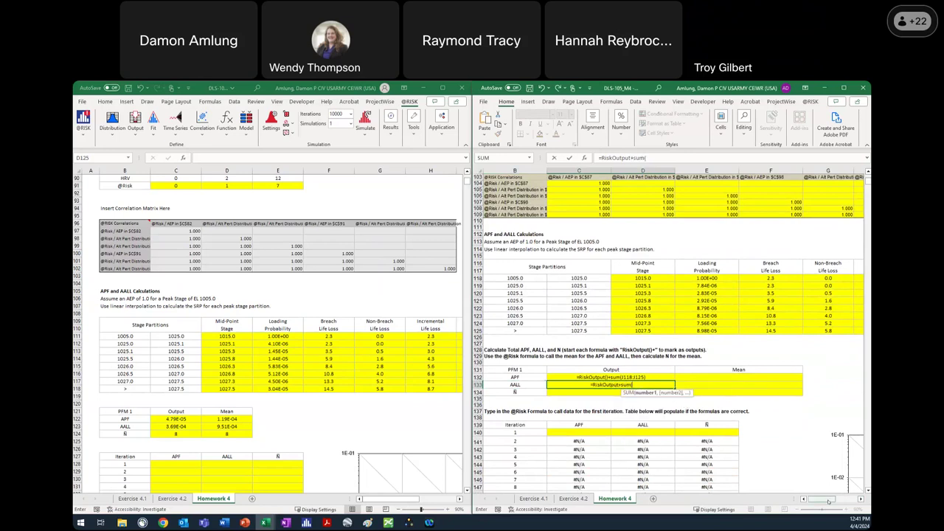
pyautogui.hscroll(5, 767, 331)
pyautogui.moveTo(787, 278); pyautogui.dragTo(789, 330)
pyautogui.press('Return')
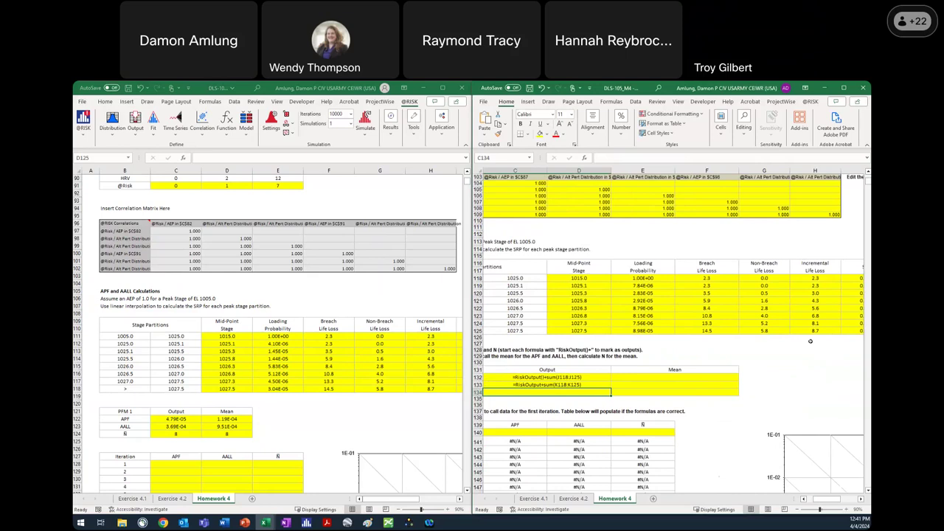
# Step: Enter the N̄ output formula in C134 by dividing AALL by APF, as =RiskOutput()+C133/C132
pyautogui.write('=Risk')
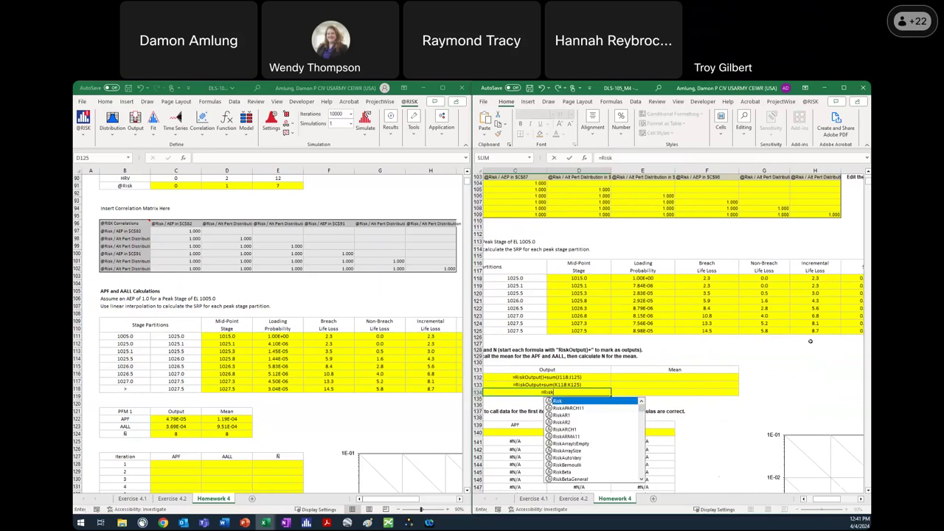
pyautogui.write('Output()+')
pyautogui.click(583, 384)
pyautogui.write('/')
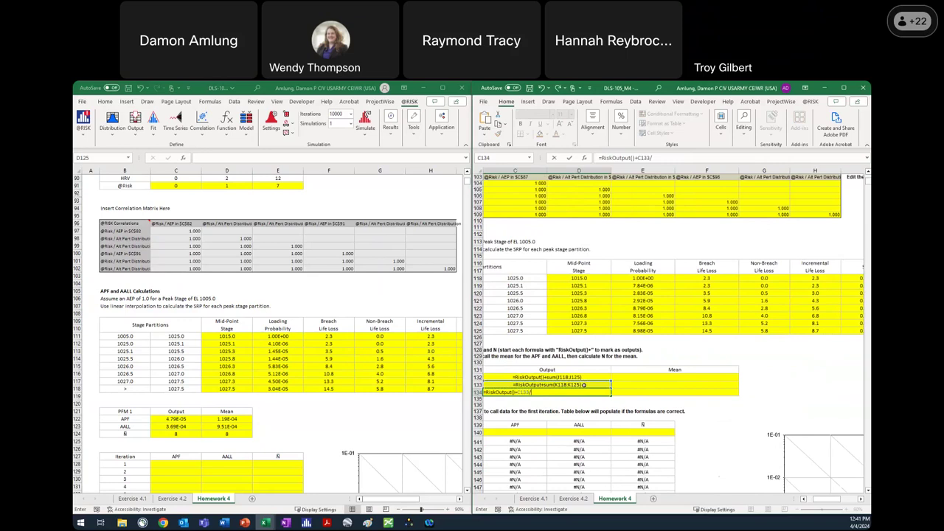
pyautogui.click(593, 377)
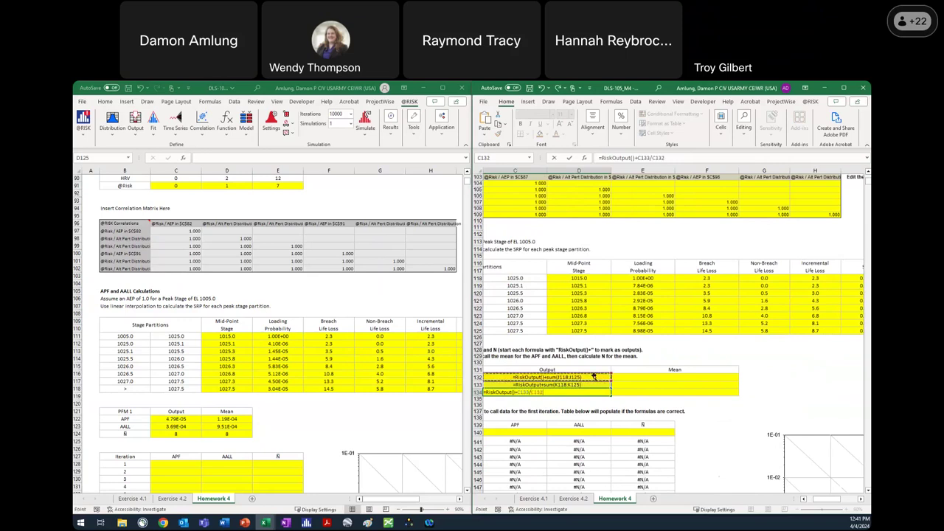
pyautogui.press('Return')
pyautogui.press('Left')
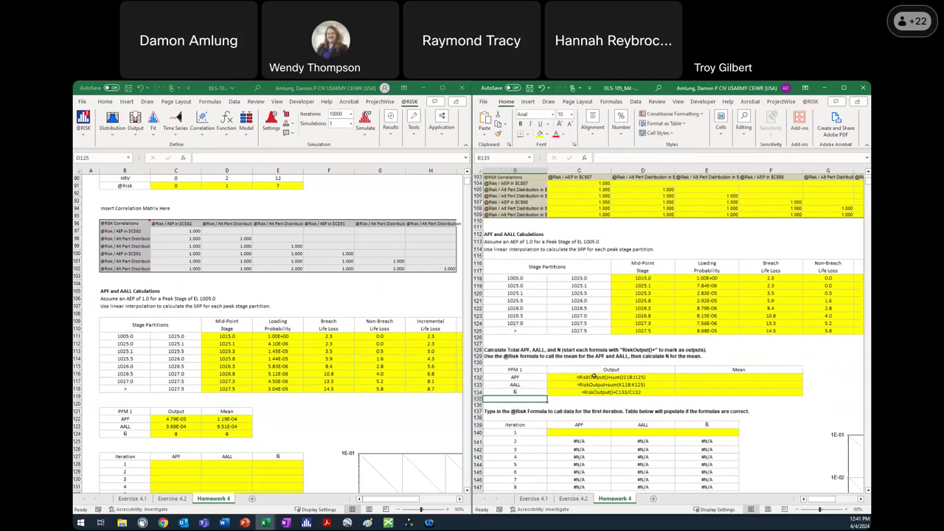
# Step: Calculate the mean APF in E132 as =RiskMean(C132)
pyautogui.click(707, 377)
pyautogui.write('=')
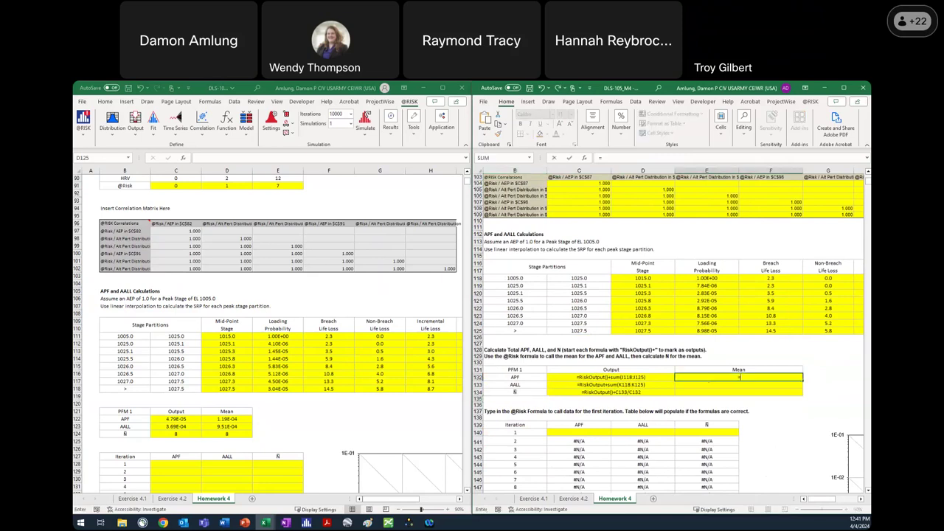
pyautogui.write('RiskMean')
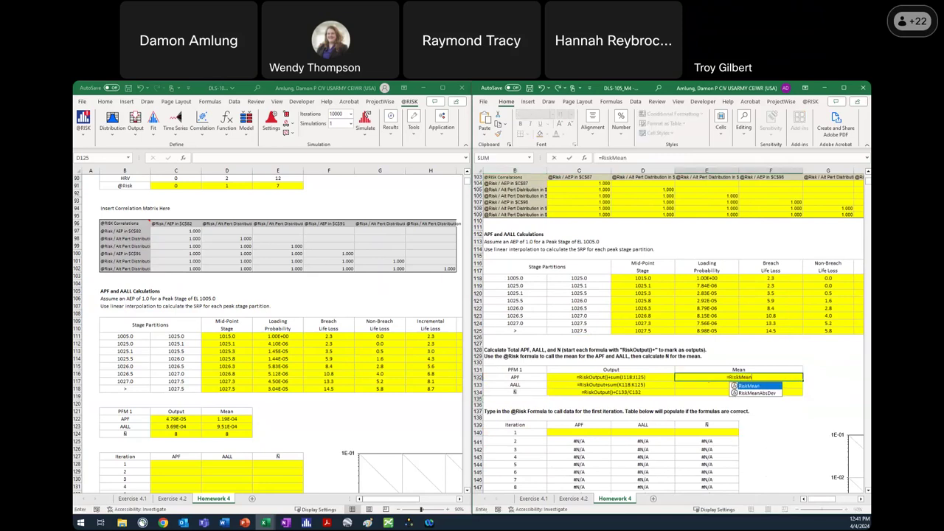
pyautogui.write('(')
pyautogui.click(618, 377)
pyautogui.write(')')
pyautogui.press('Return')
# Step: Calculate the mean AALL in E133 as =RiskMean(C133)
pyautogui.write('=r')
pyautogui.press('BackSpace')
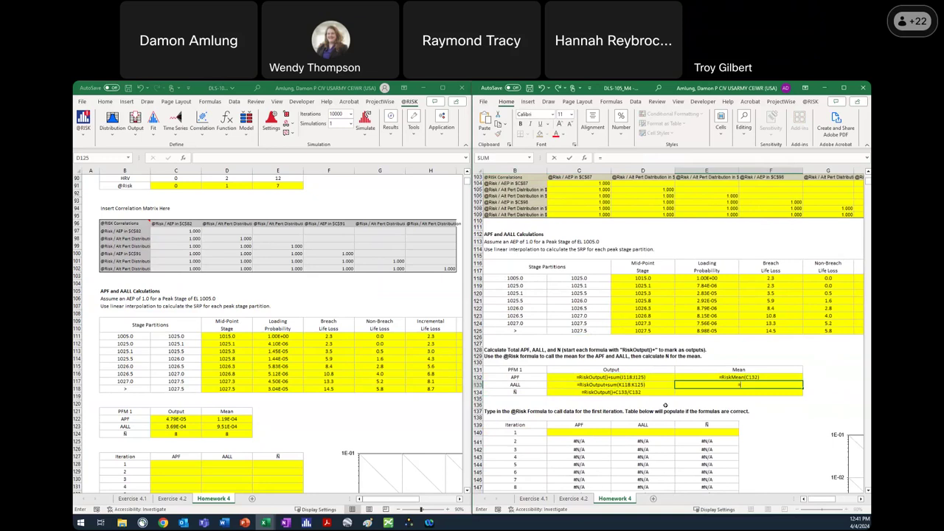
pyautogui.write('RiskMean(')
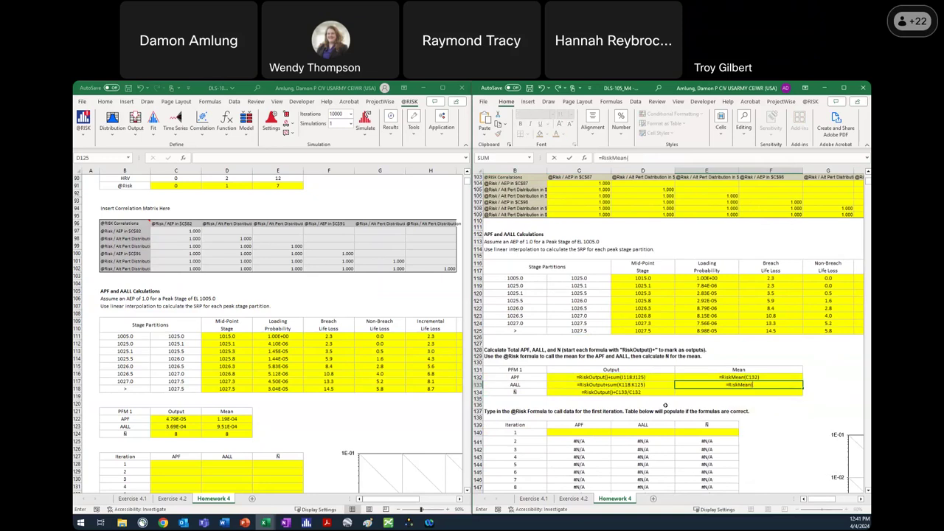
pyautogui.click(654, 385)
pyautogui.write(')')
pyautogui.press('Return')
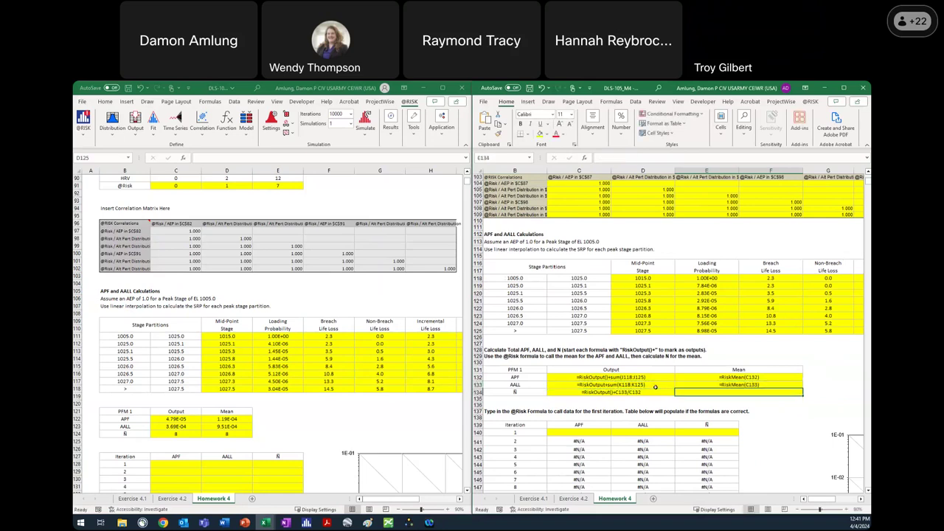
# Step: Calculate the mean N̄ in E134 by dividing the mean AALL by the mean APF, as =E133/E132
pyautogui.write('=')
pyautogui.press('Up')
pyautogui.write('/')
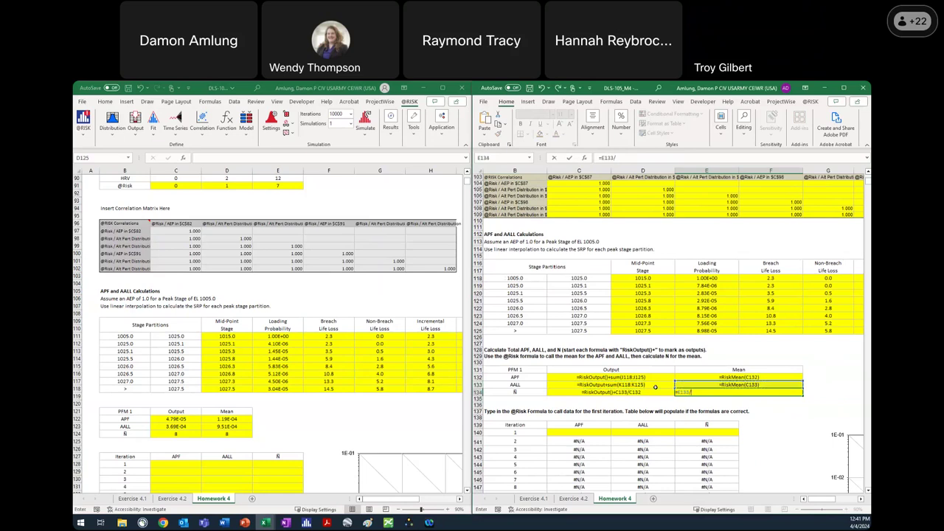
pyautogui.press('Up')
pyautogui.press('Up')
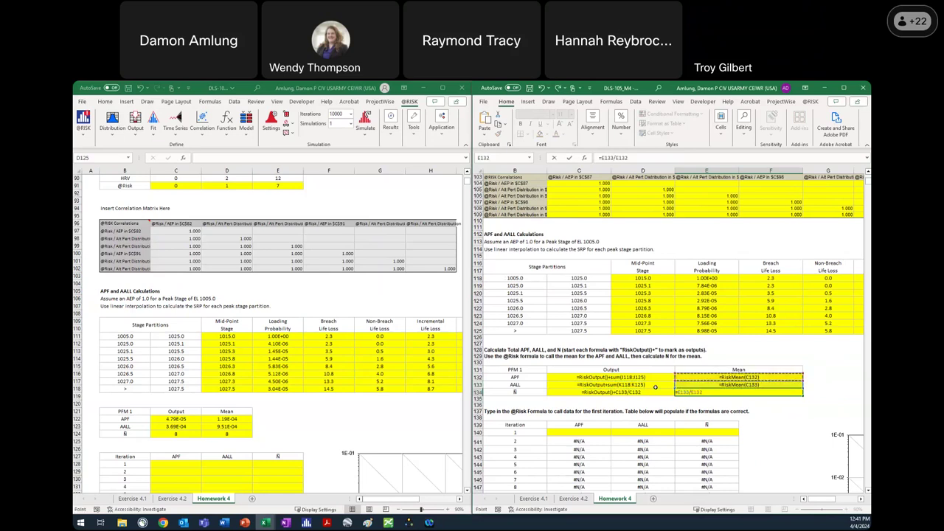
pyautogui.press('Return')
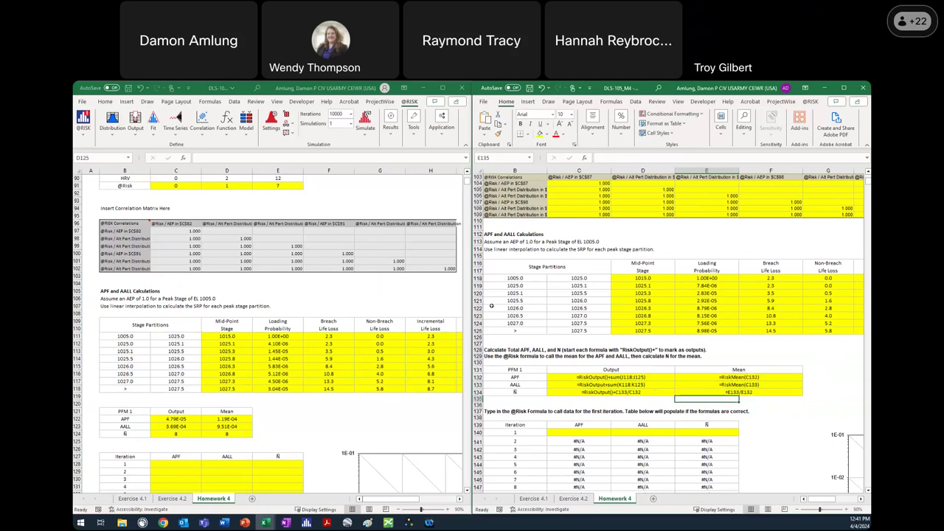
# Step: In the other workbook's Homework 4 sheet, enter the APF formula for iteration 1 in C128 as =RiskData($C$122,B128,1)
pyautogui.scroll(-8, 334, 370)
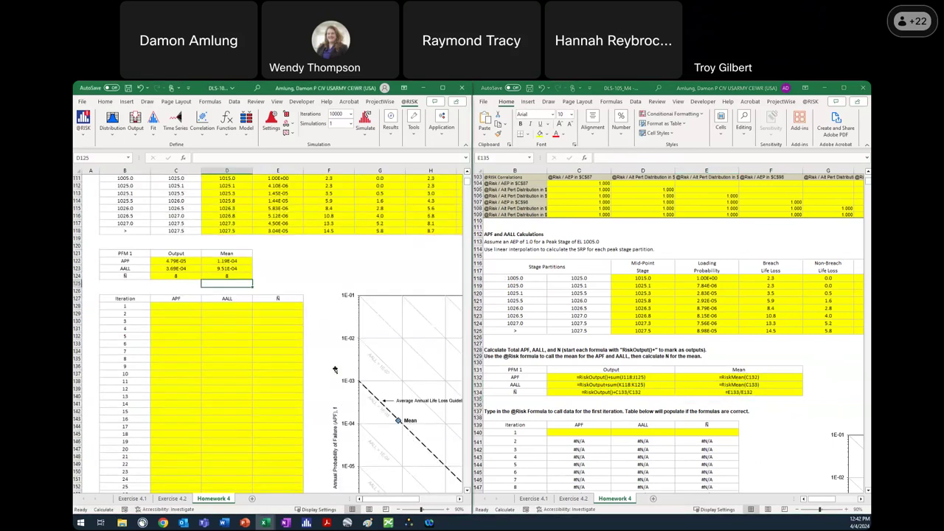
pyautogui.click(191, 286)
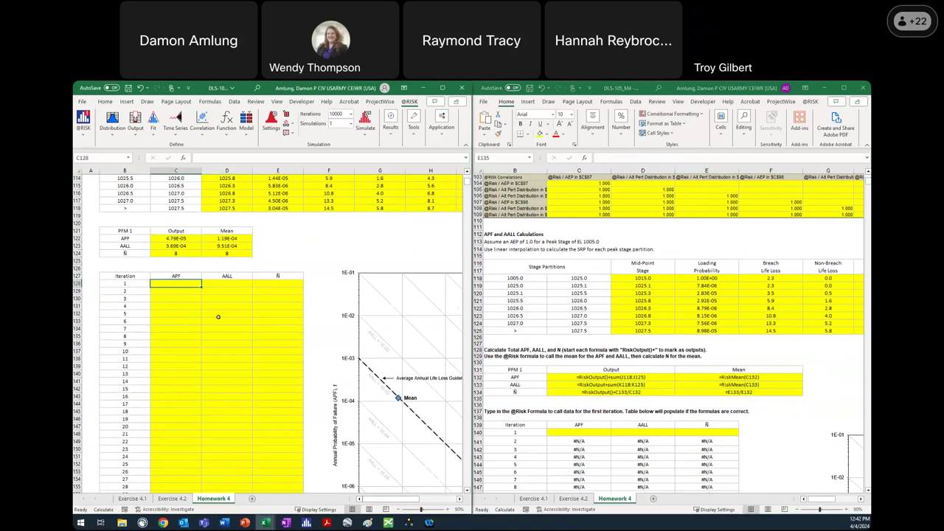
pyautogui.write('+RiskD')
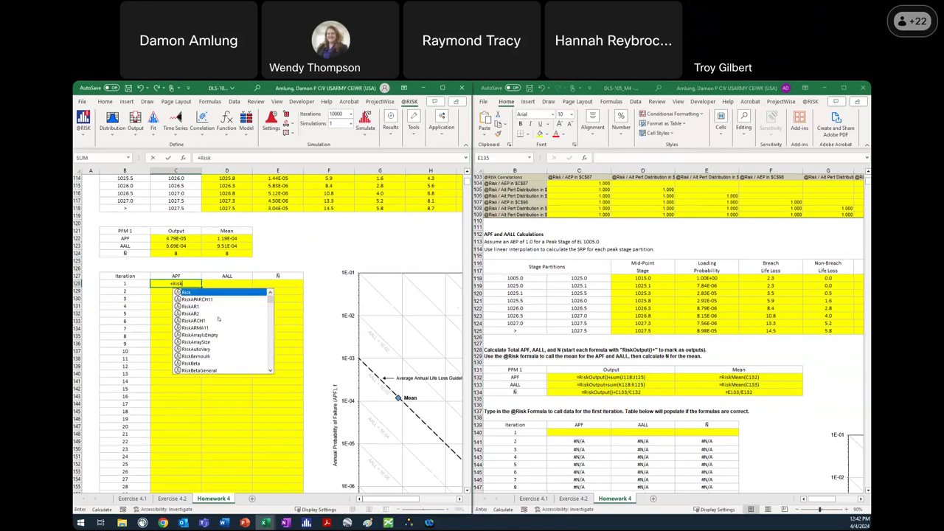
pyautogui.press('BackSpace')
pyautogui.press('BackSpace')
pyautogui.press('BackSpace')
pyautogui.press('BackSpace')
pyautogui.press('BackSpace')
pyautogui.press('BackSpace')
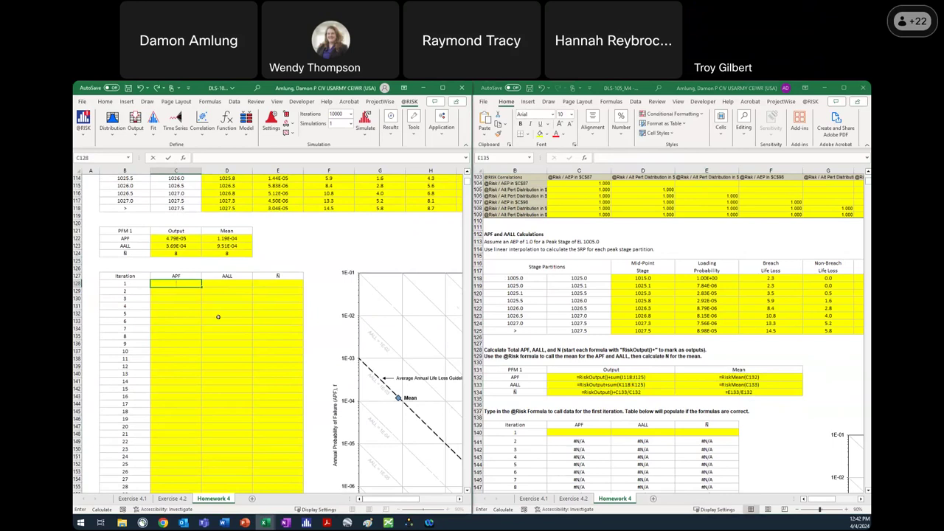
pyautogui.write('=R')
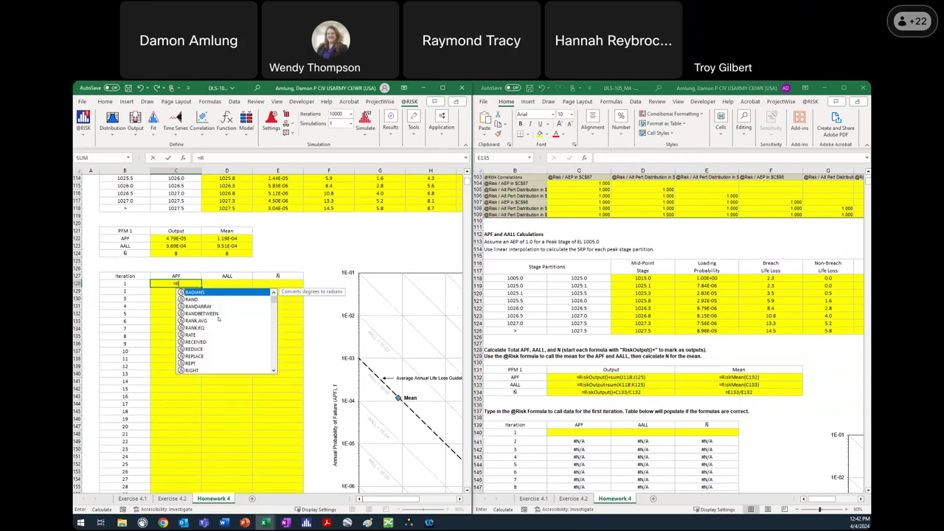
pyautogui.write('isk')
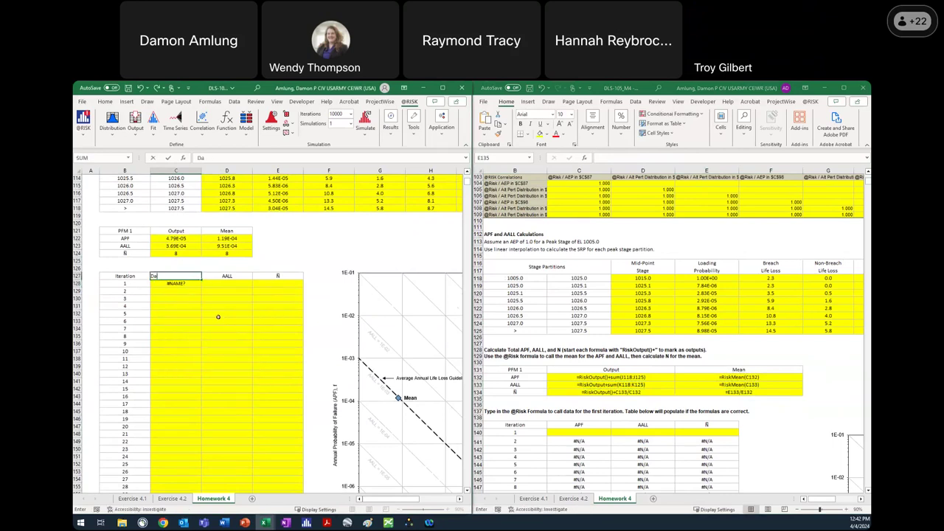
pyautogui.press('Return')
pyautogui.press('F2')
pyautogui.press('BackSpace')
pyautogui.press('BackSpace')
pyautogui.press('BackSpace')
pyautogui.press('BackSpace')
pyautogui.write('RiskOt')
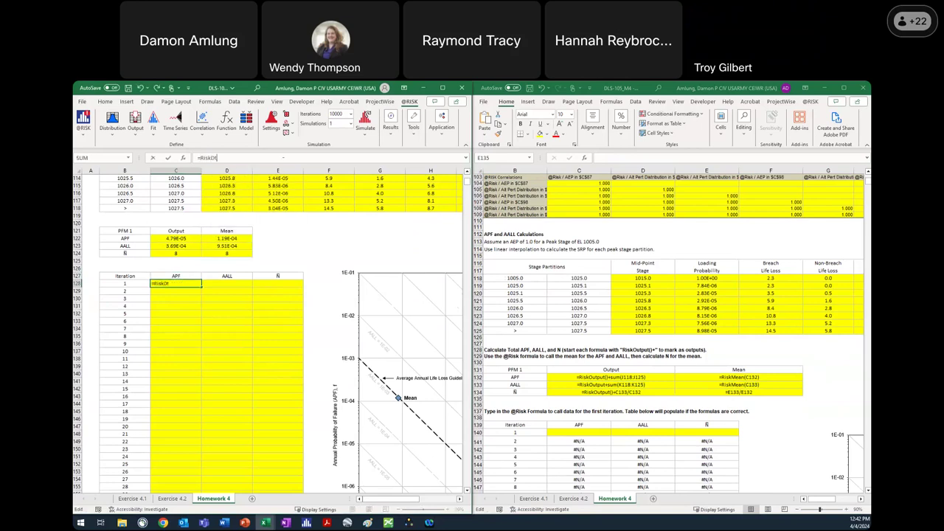
pyautogui.press('BackSpace')
pyautogui.write('ata')
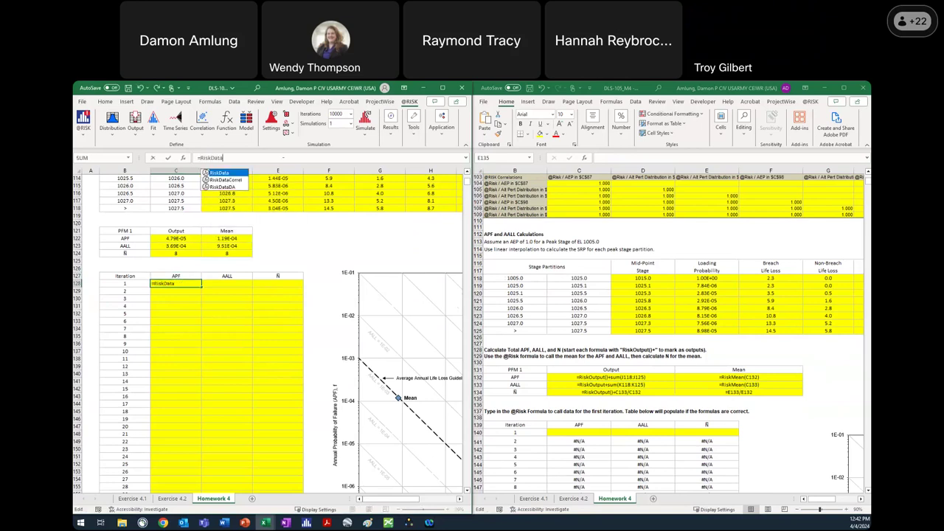
pyautogui.write('(')
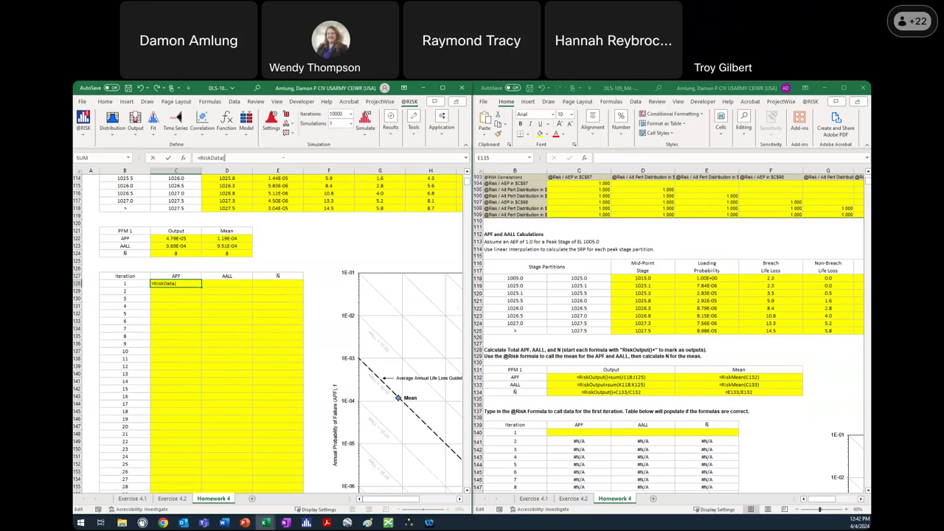
pyautogui.click(187, 240)
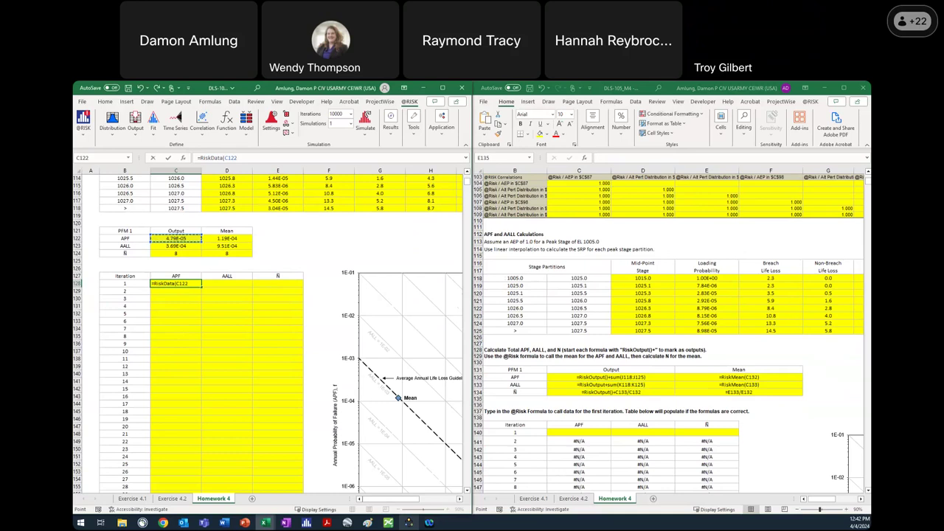
pyautogui.press('F4')
pyautogui.write(',')
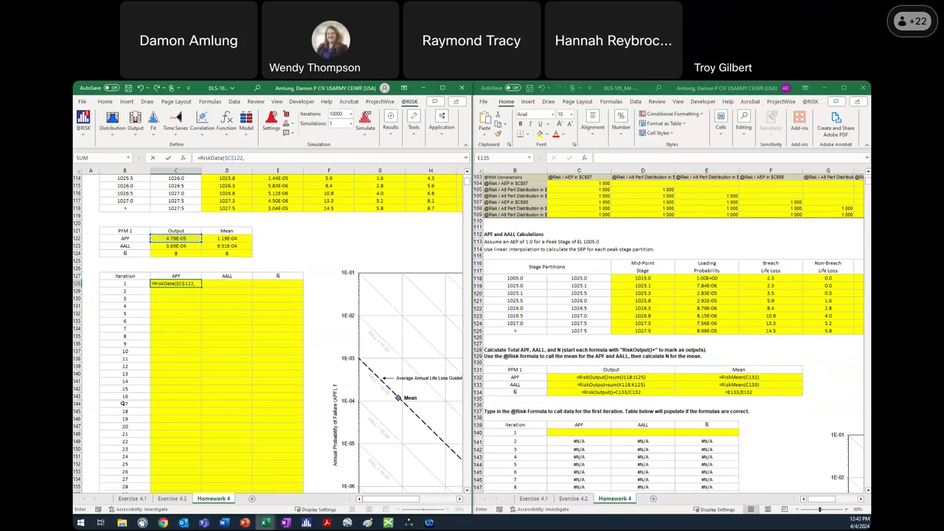
pyautogui.click(126, 284)
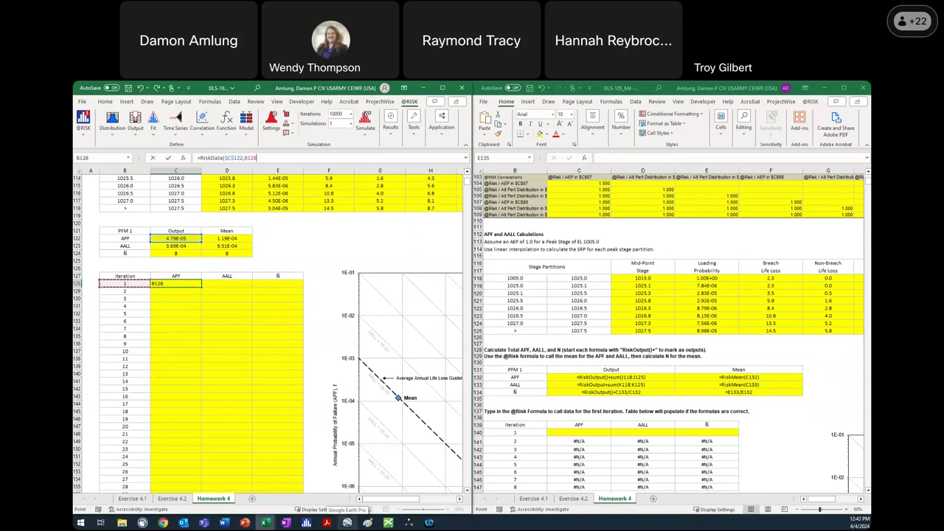
pyautogui.write(',')
pyautogui.write('1)')
pyautogui.press('Return')
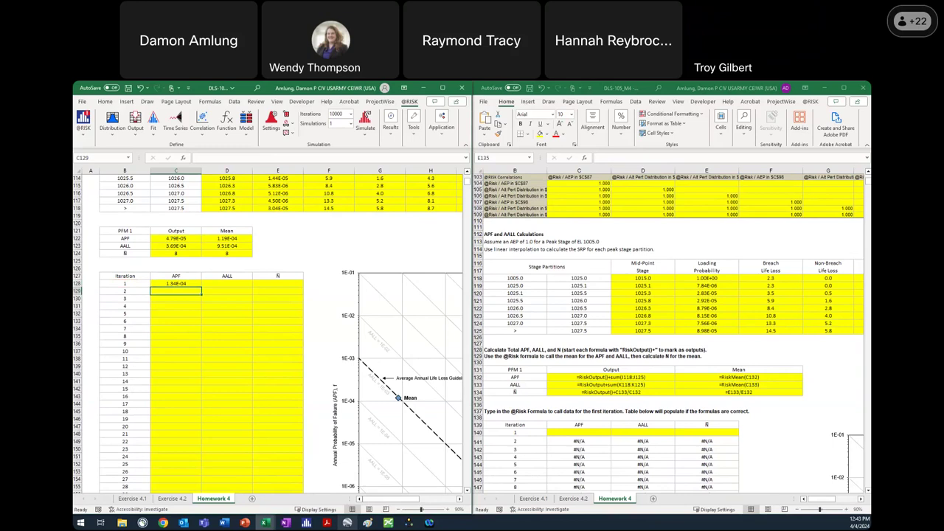
# Step: Fill the APF formula from C128 down the column through iteration 10000 and check the end of the table
pyautogui.click(193, 284)
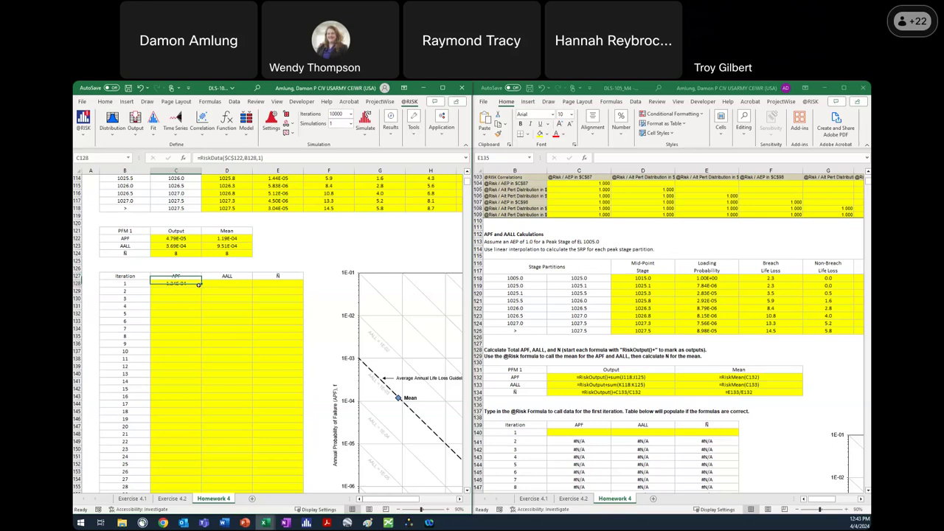
pyautogui.doubleClick(202, 287)
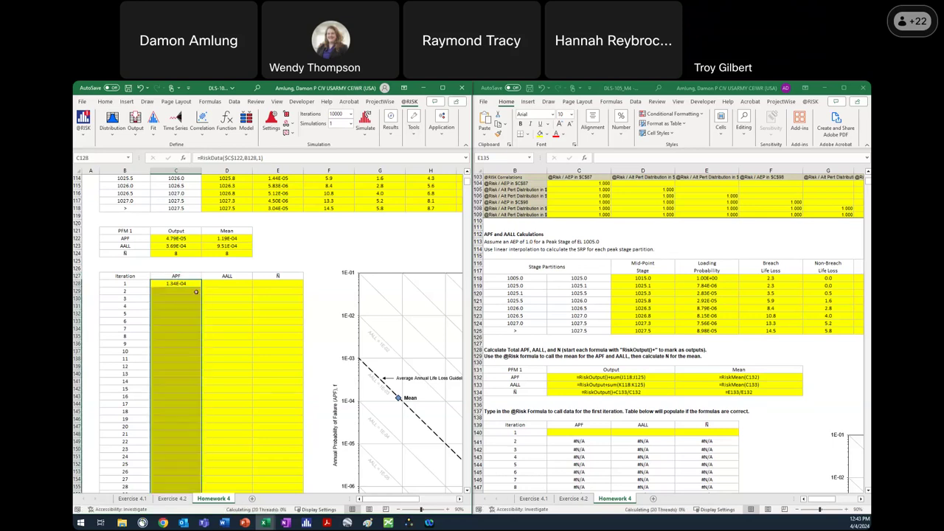
pyautogui.click(181, 298)
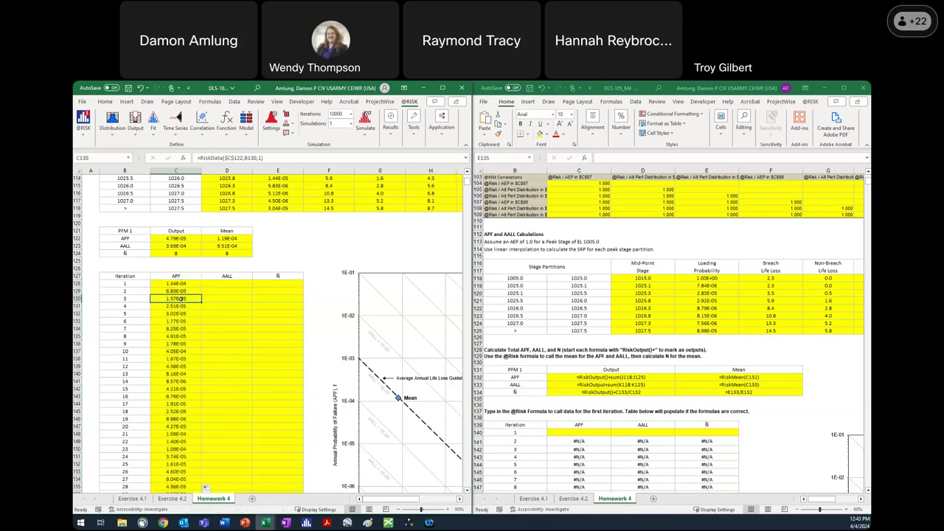
pyautogui.hotkey('ctrl', 'Down')
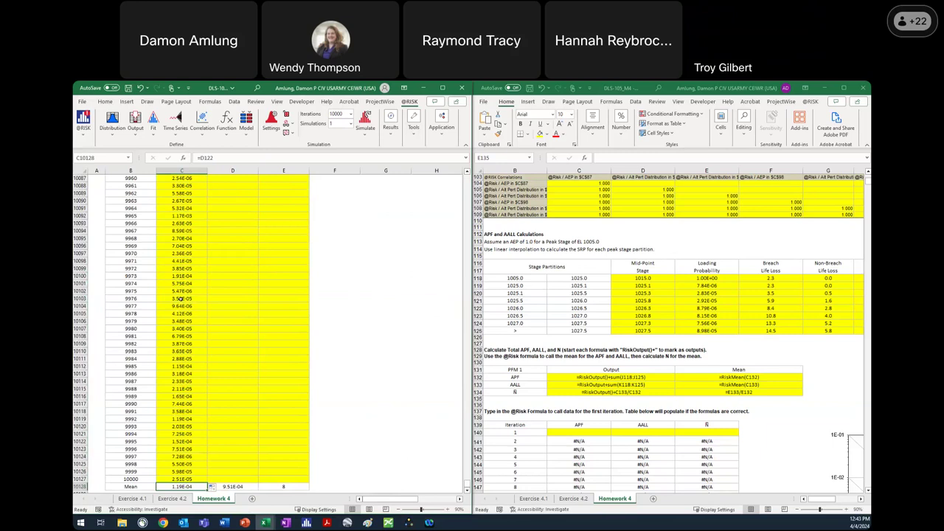
# Step: Enter the AALL formula for iteration 1 in D128 as =RiskData($C$123,B128,1) and fill it down the AALL column
pyautogui.scroll(-3, 180, 298)
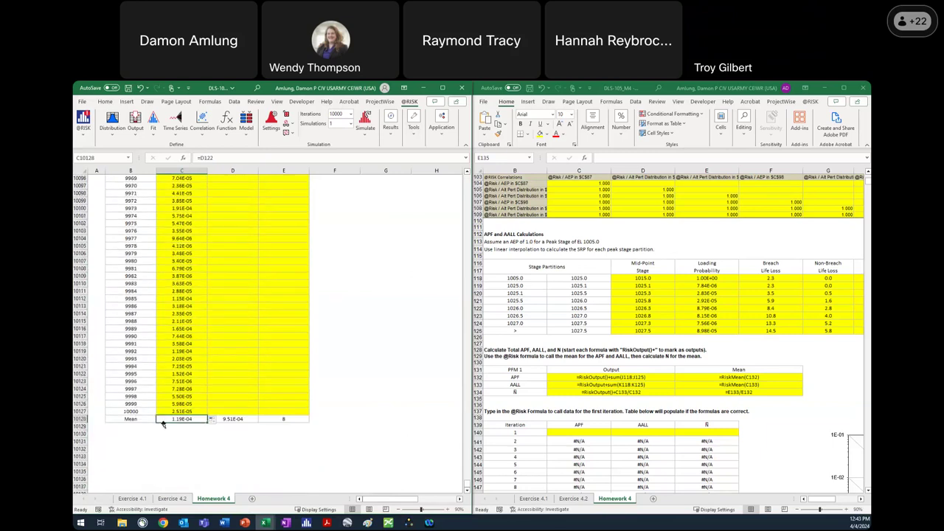
pyautogui.click(182, 396)
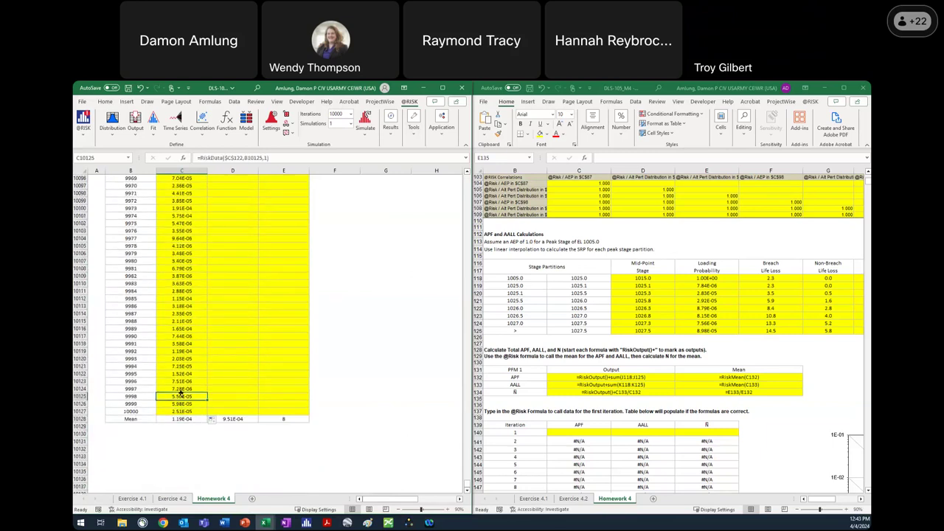
pyautogui.hotkey('ctrl', 'Up')
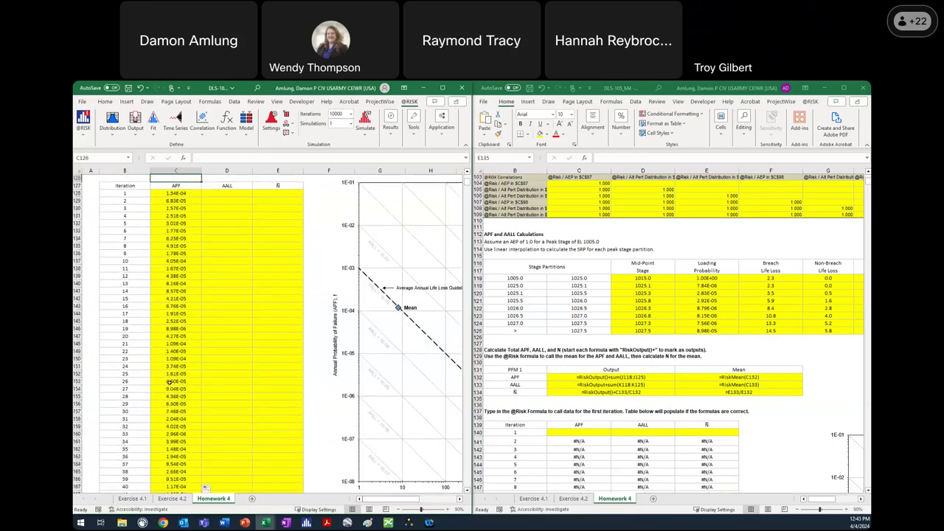
pyautogui.scroll(5, 169, 381)
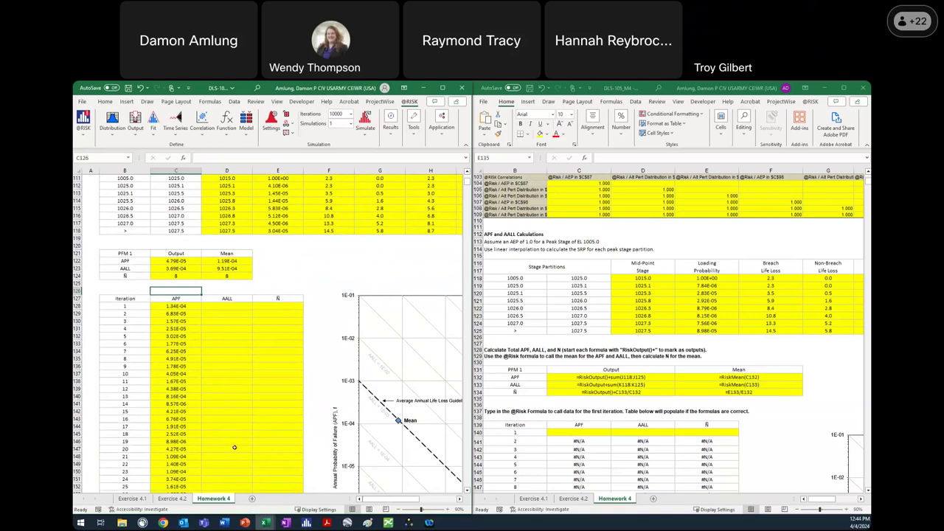
pyautogui.click(236, 306)
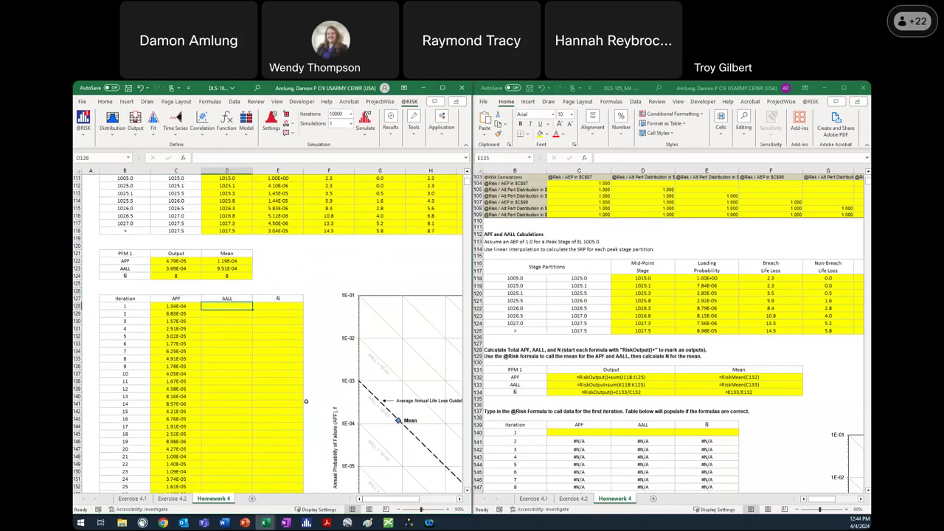
pyautogui.write('=')
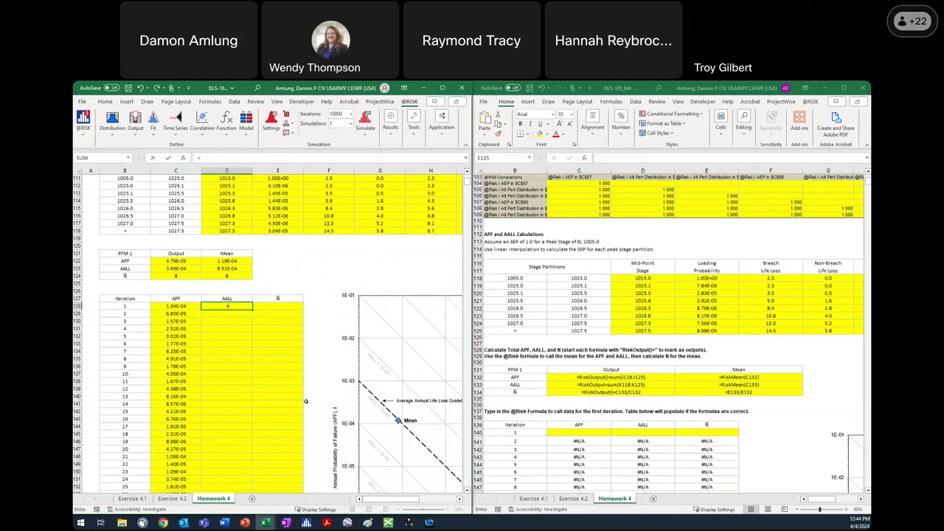
pyautogui.write('R')
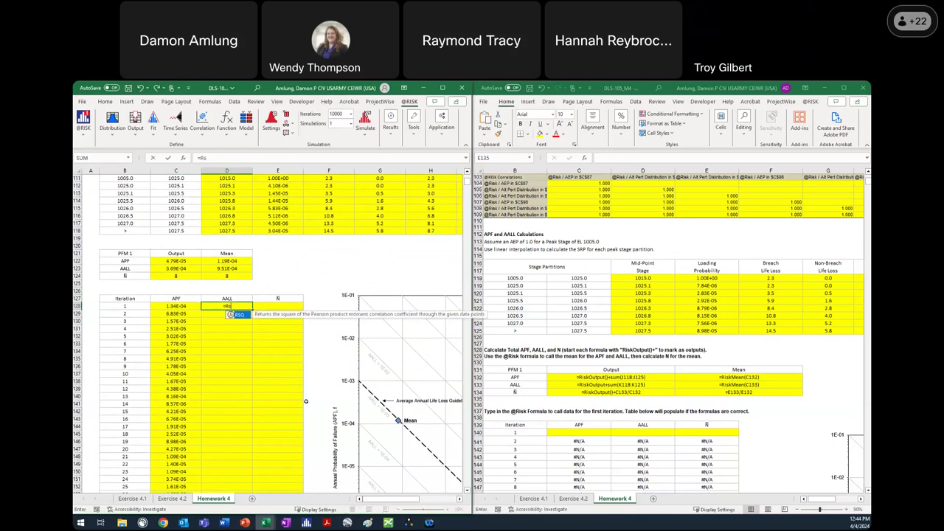
pyautogui.write('iskD')
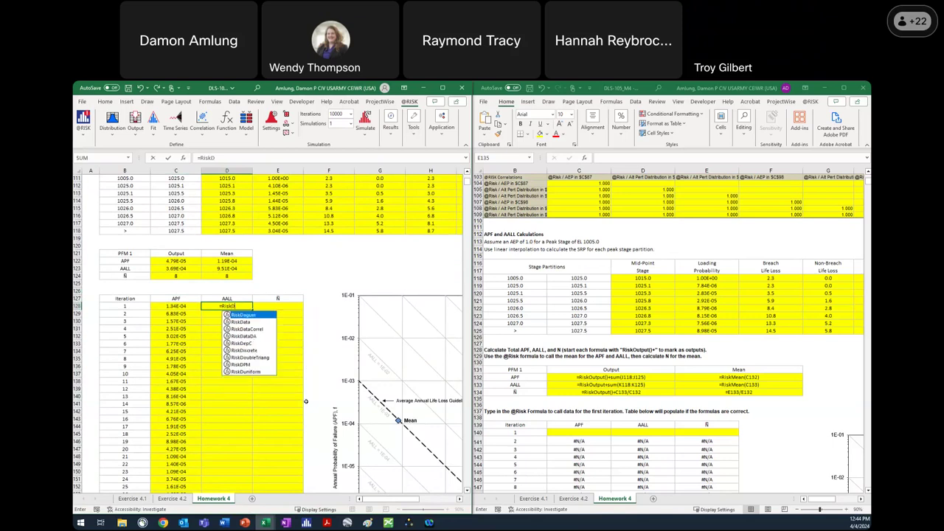
pyautogui.write('ata(')
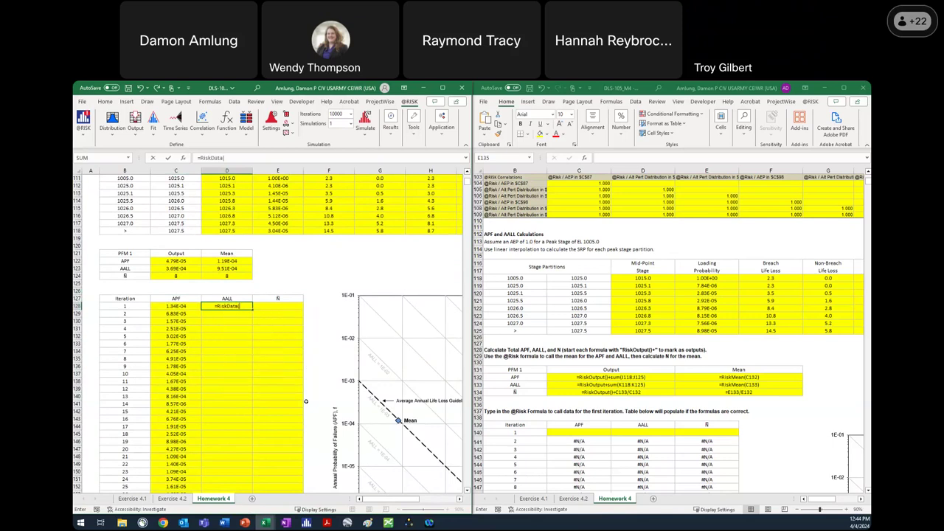
pyautogui.click(189, 270)
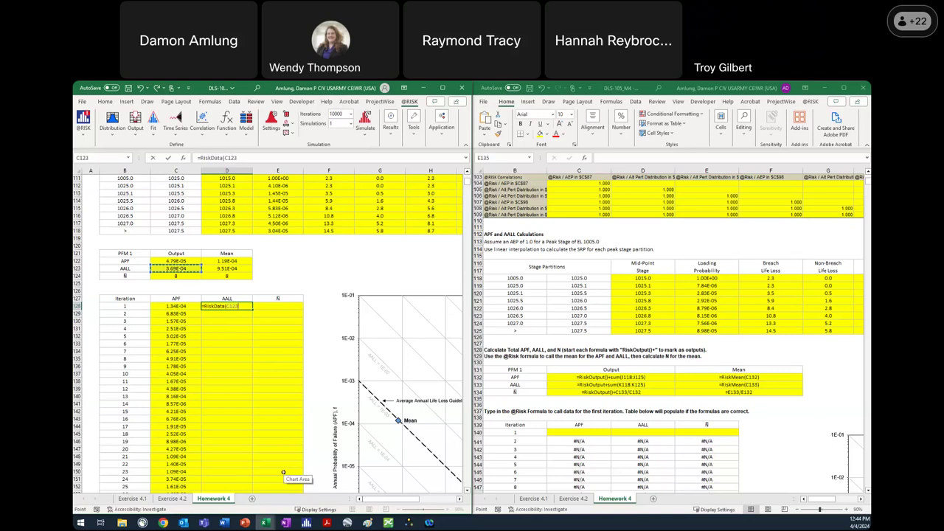
pyautogui.press('F4')
pyautogui.write(',')
pyautogui.click(127, 305)
pyautogui.write(',1')
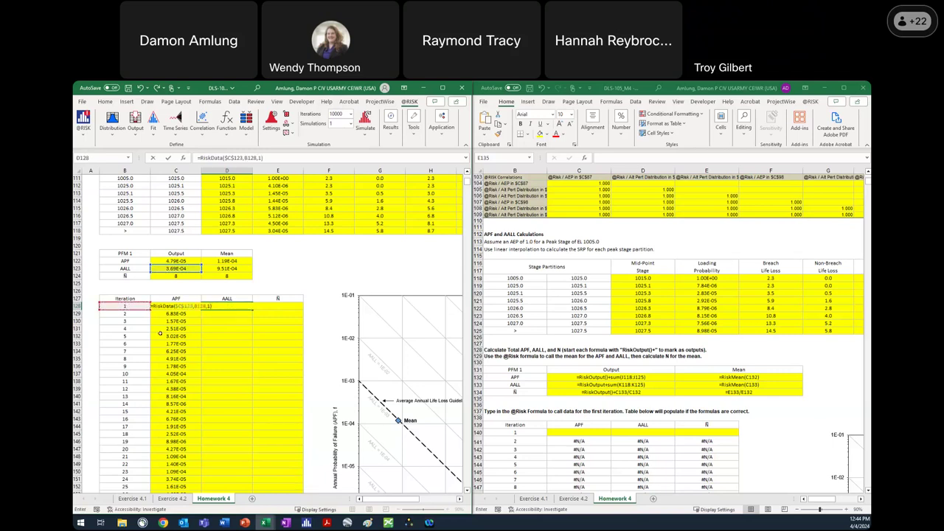
pyautogui.press('Return')
pyautogui.click(249, 306)
pyautogui.doubleClick(251, 309)
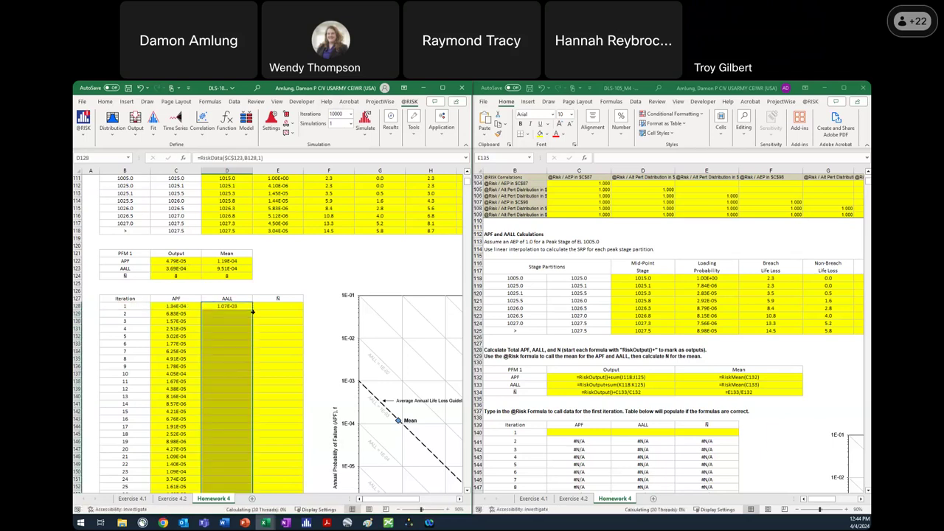
# Step: Calculate N̄ for iteration 1 in E128 by dividing AALL by APF, as =D128/C128
pyautogui.click(278, 306)
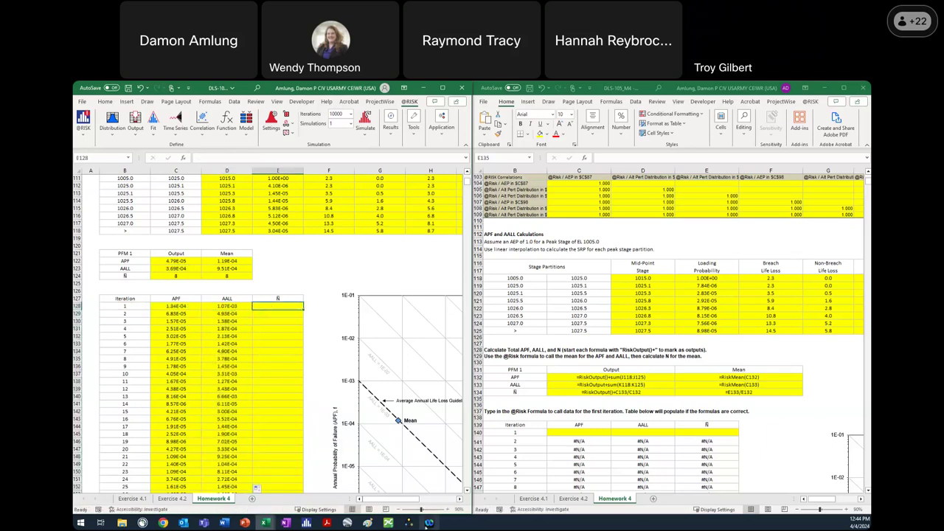
pyautogui.moveTo(428, 524)
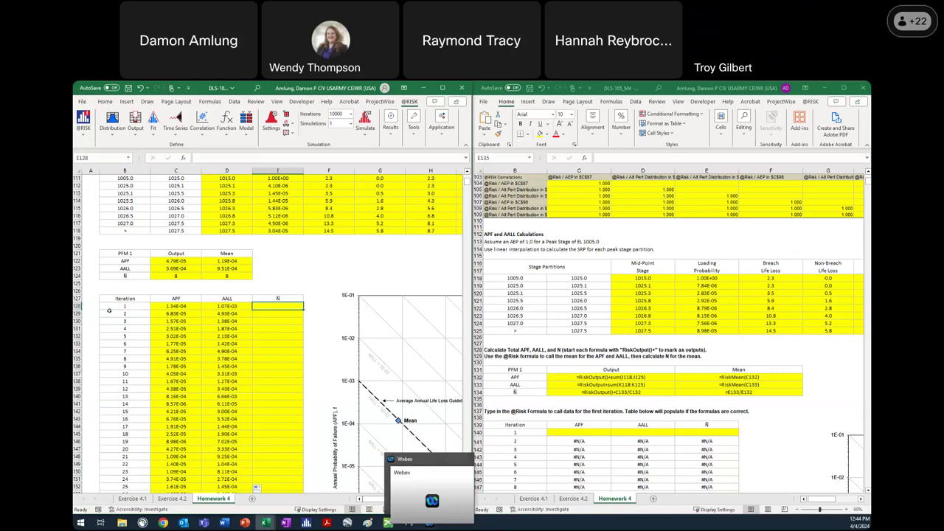
pyautogui.click(176, 276)
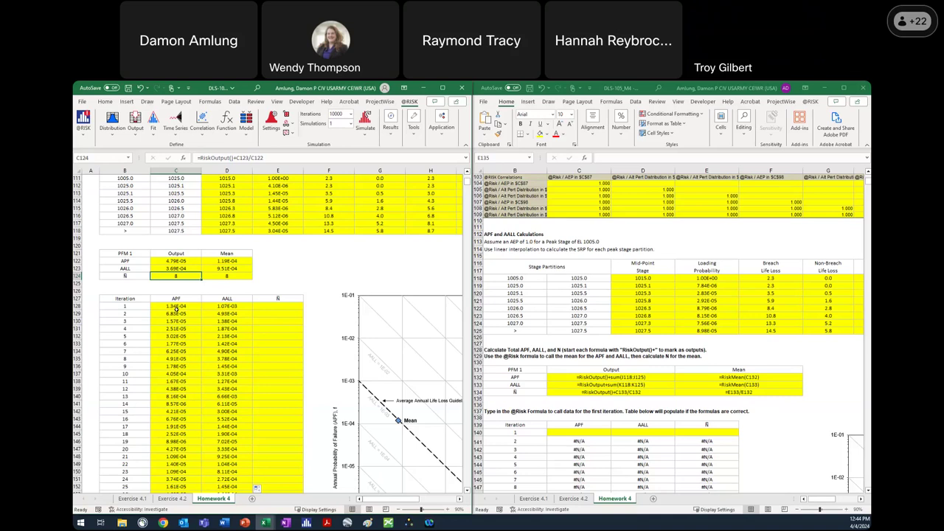
pyautogui.click(279, 308)
pyautogui.write('=')
pyautogui.press('Left')
pyautogui.write('/')
pyautogui.press('Left')
pyautogui.press('Left')
pyautogui.hotkey('ctrl', 'Return')
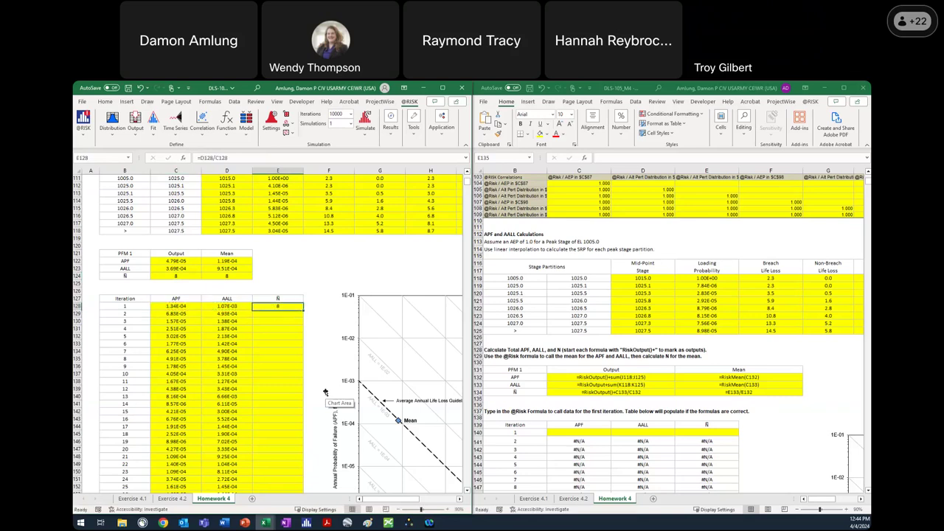
# Step: Show the N̄ value in E128 with three decimal places
pyautogui.click(106, 102)
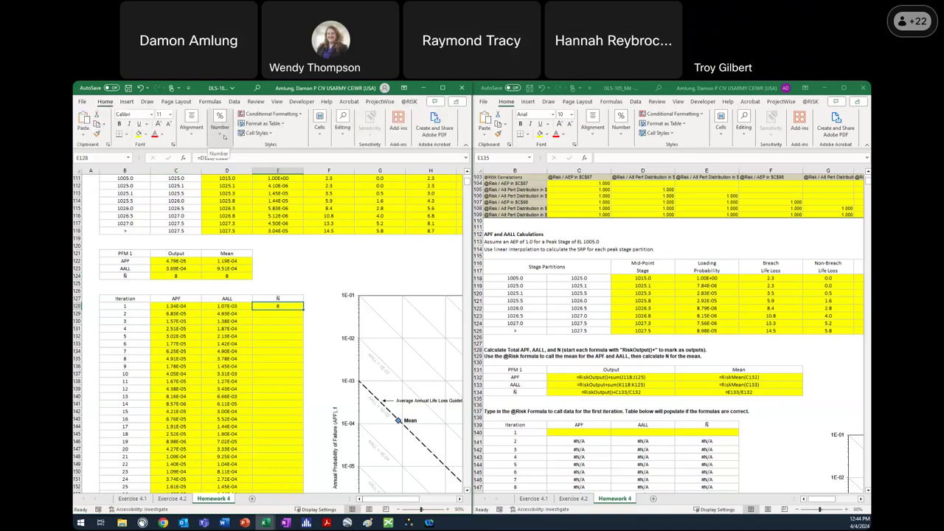
pyautogui.click(220, 125)
pyautogui.click(253, 170)
pyautogui.click(253, 170)
pyautogui.click(253, 170)
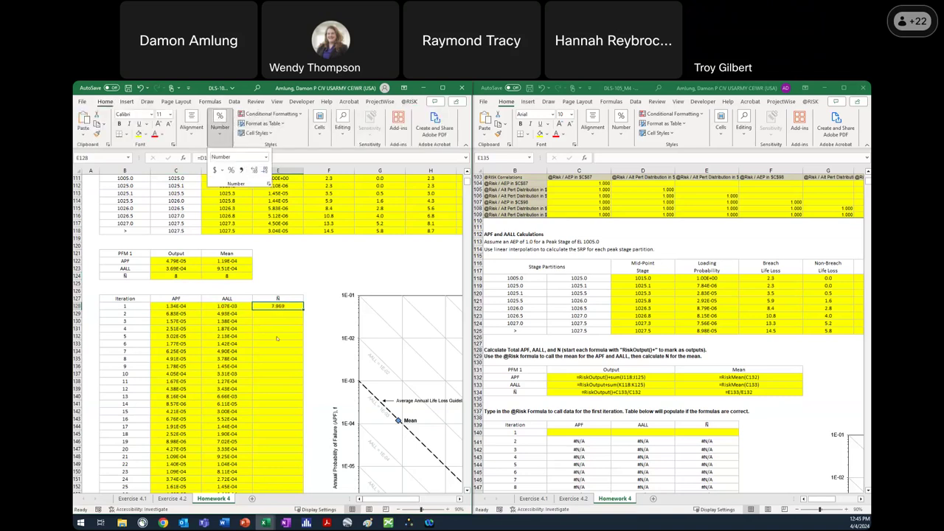
# Step: Replace the N̄ formula for iteration 1 in E128 with =RiskData($C$124,B128,1)
pyautogui.click(284, 313)
pyautogui.click(284, 306)
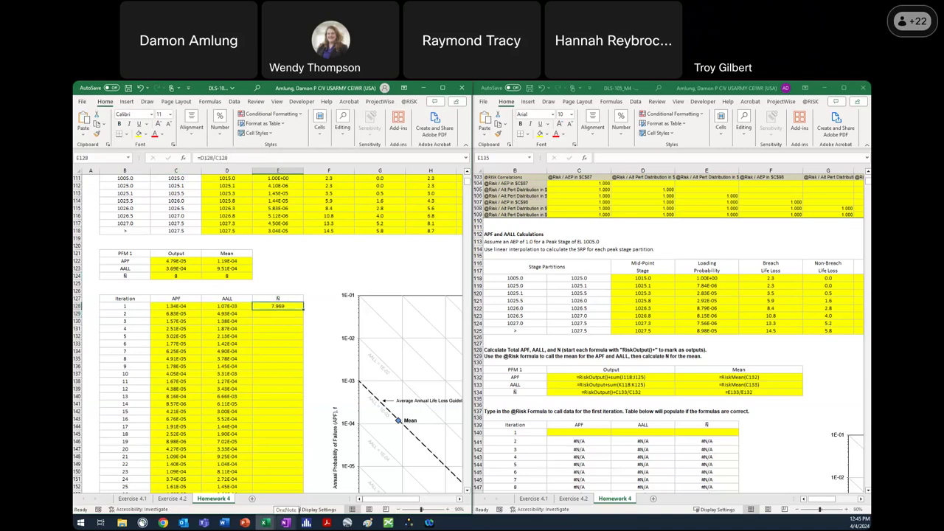
pyautogui.write('=R')
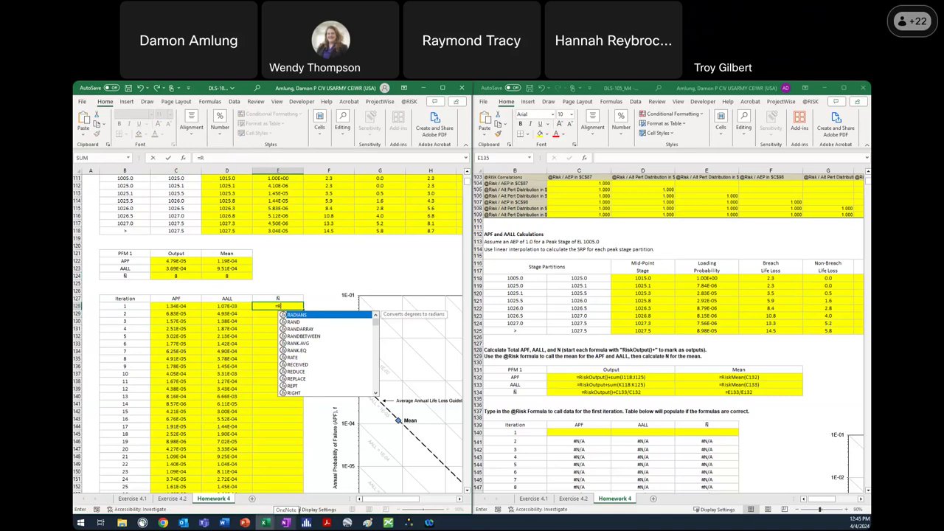
pyautogui.write('iskData(')
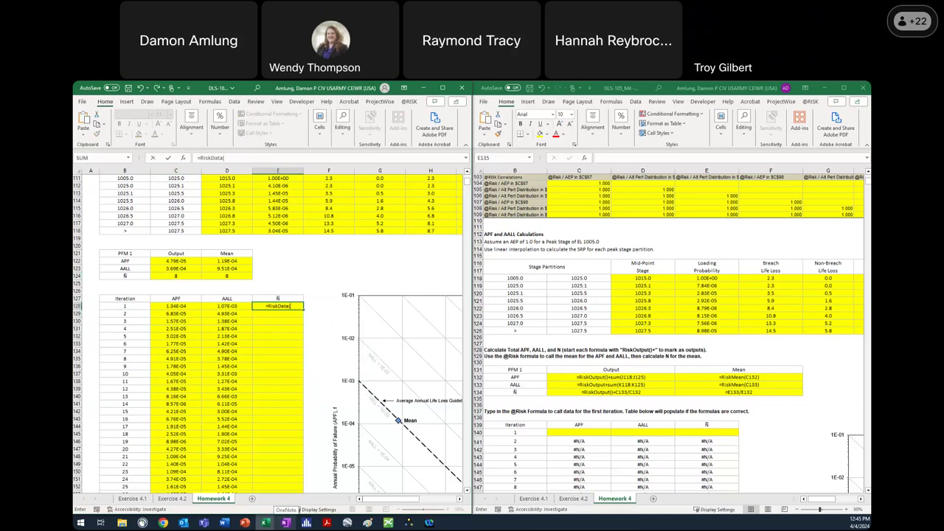
pyautogui.click(183, 274)
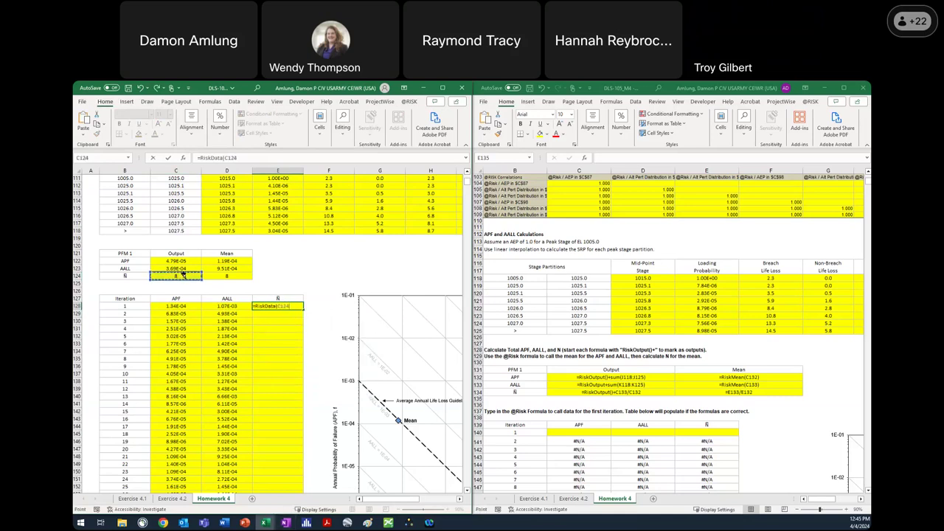
pyautogui.press('F4')
pyautogui.write(',')
pyautogui.click(133, 308)
pyautogui.write(',1)')
pyautogui.press('Return')
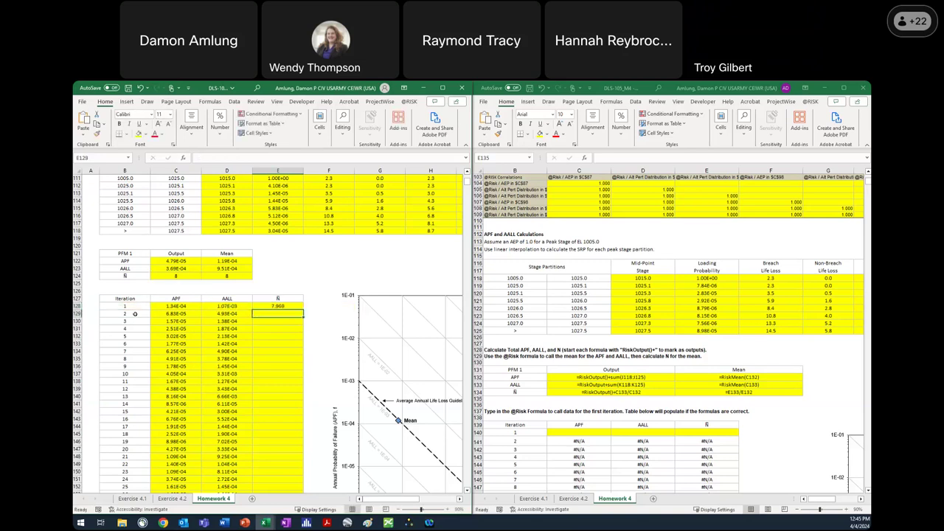
# Step: Reduce the number format of the N̄ value in E128 to zero decimal places
pyautogui.click(277, 306)
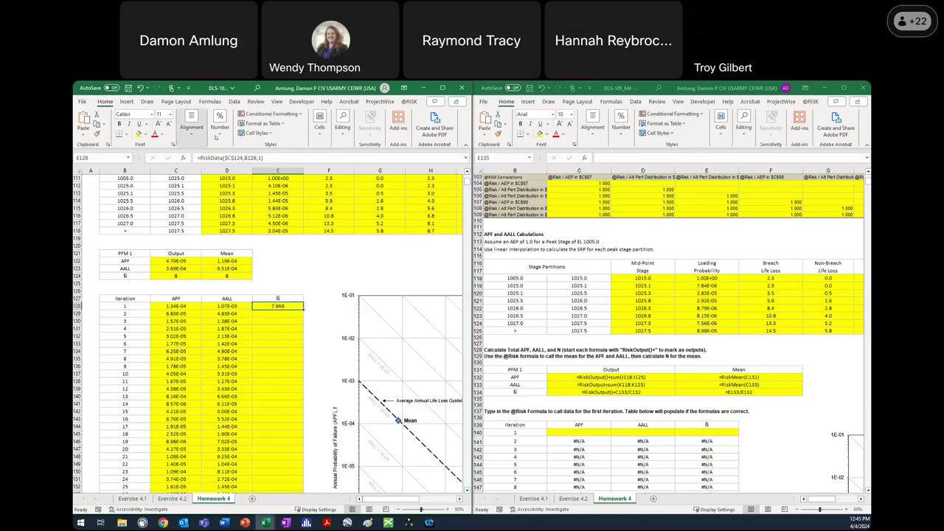
pyautogui.click(219, 126)
pyautogui.click(264, 170)
pyautogui.click(264, 170)
pyautogui.click(264, 169)
pyautogui.press('Escape')
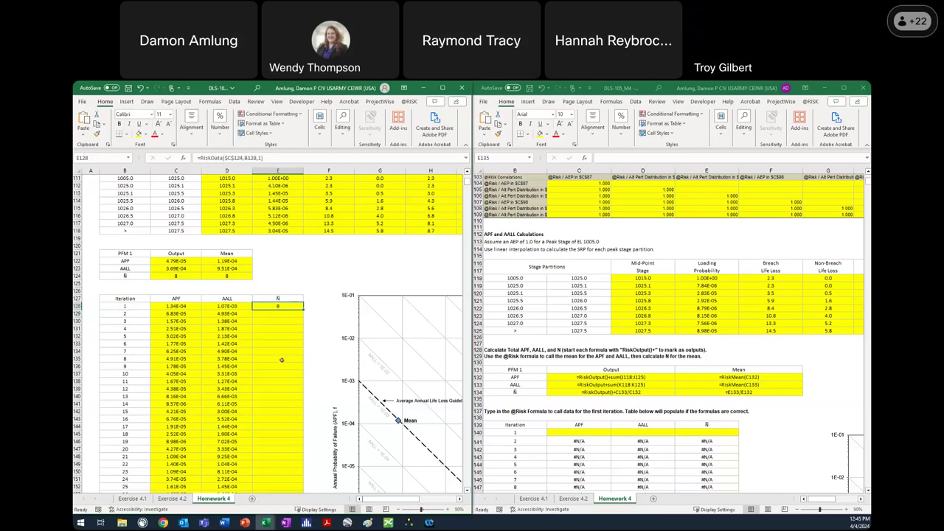
# Step: Fill the N̄ formula from E128 down the column and view the plotted iterations in the chart
pyautogui.doubleClick(302, 310)
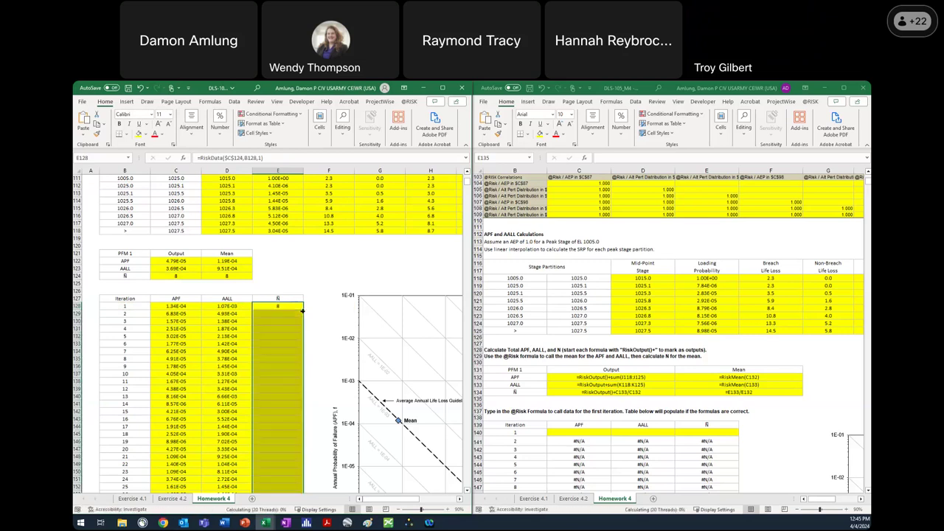
pyautogui.click(294, 329)
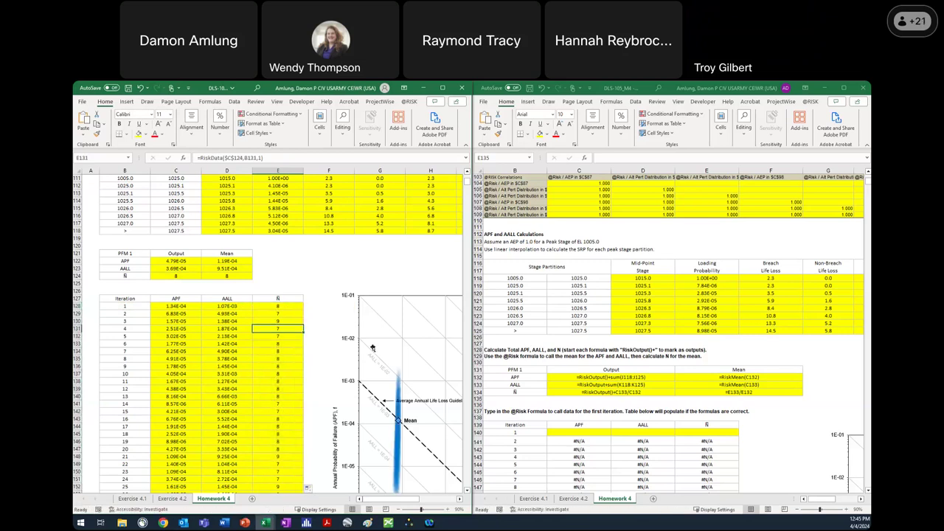
pyautogui.scroll(-3, 372, 347)
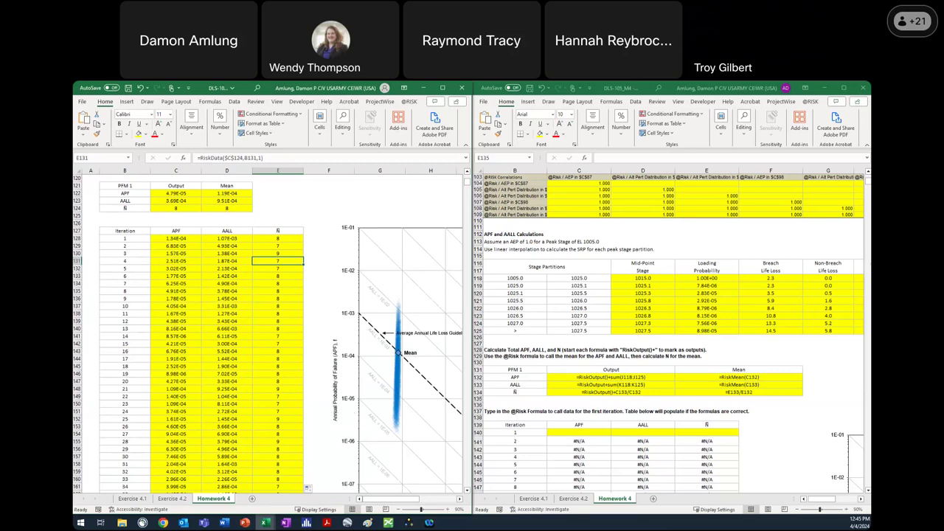
# Step: In the other workbook's Homework 4 sheet, enter the APF formula for iteration 1 in C140 as =RiskData($C$132,B140,1)
pyautogui.click(601, 432)
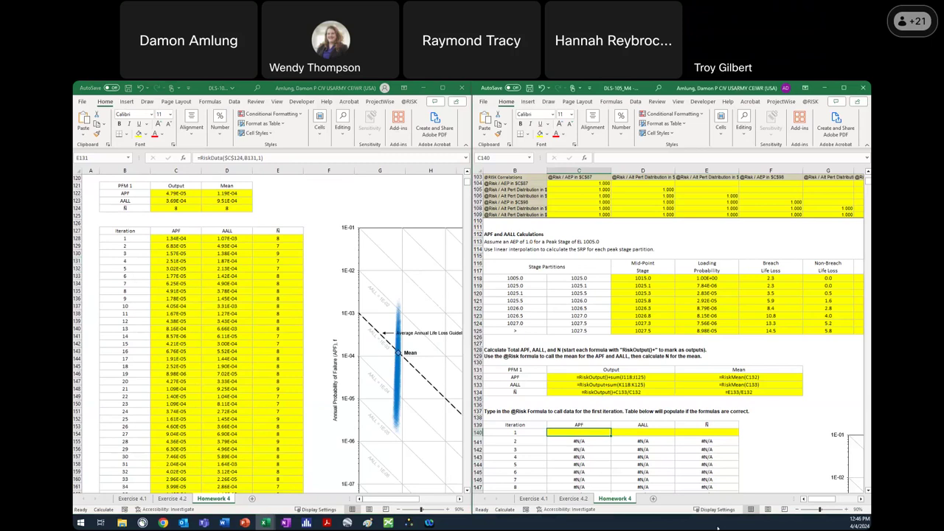
pyautogui.write('=')
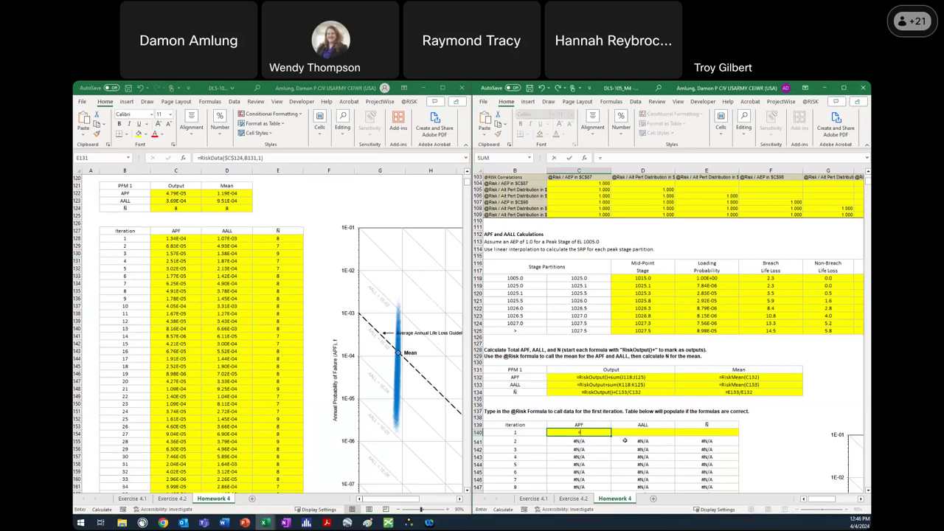
pyautogui.write('R')
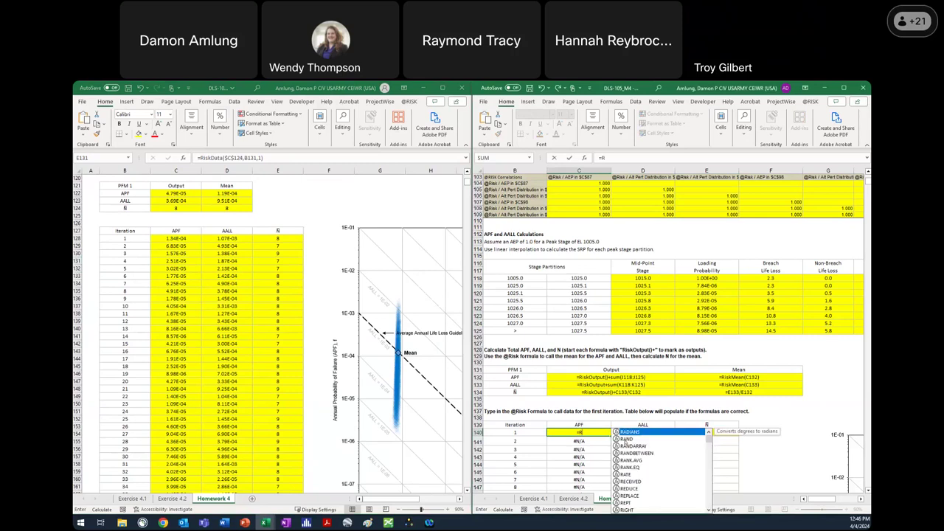
pyautogui.write('iskData')
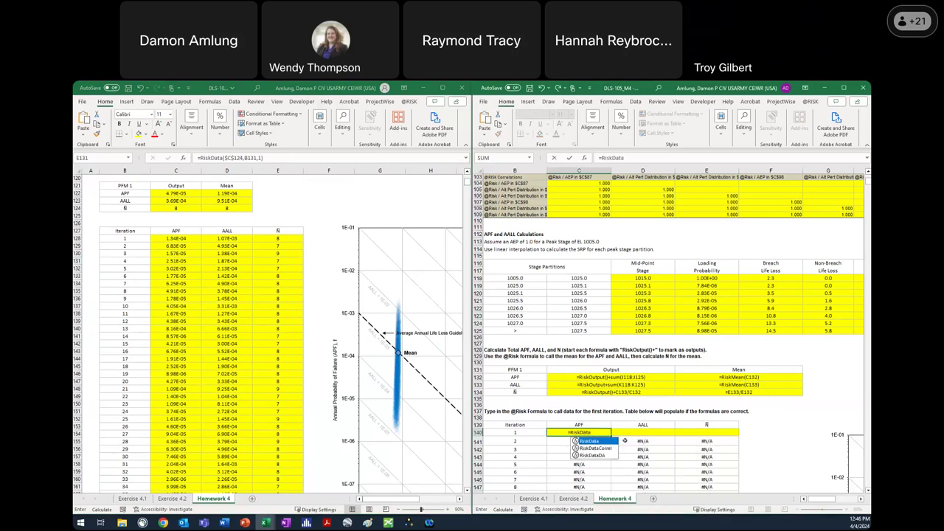
pyautogui.write('(')
pyautogui.click(609, 377)
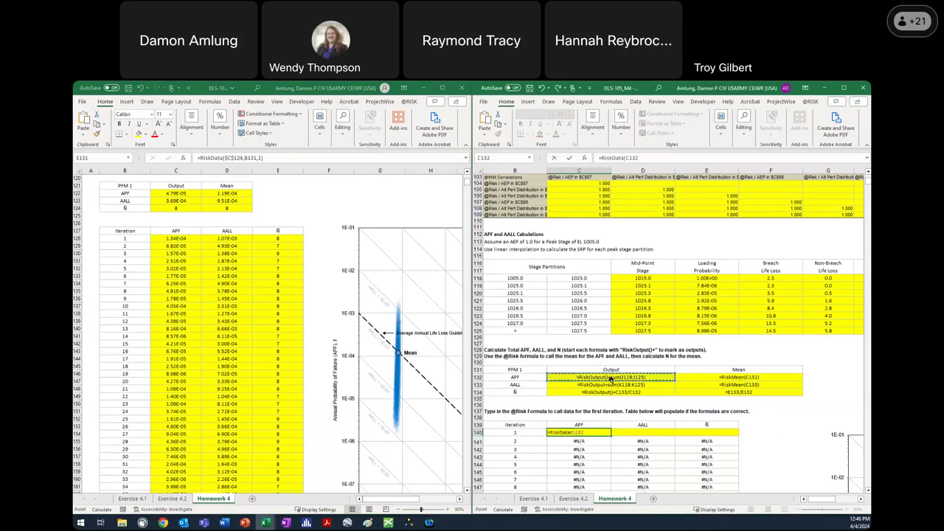
pyautogui.press('F4')
pyautogui.write(',')
pyautogui.click(528, 433)
pyautogui.write(',1')
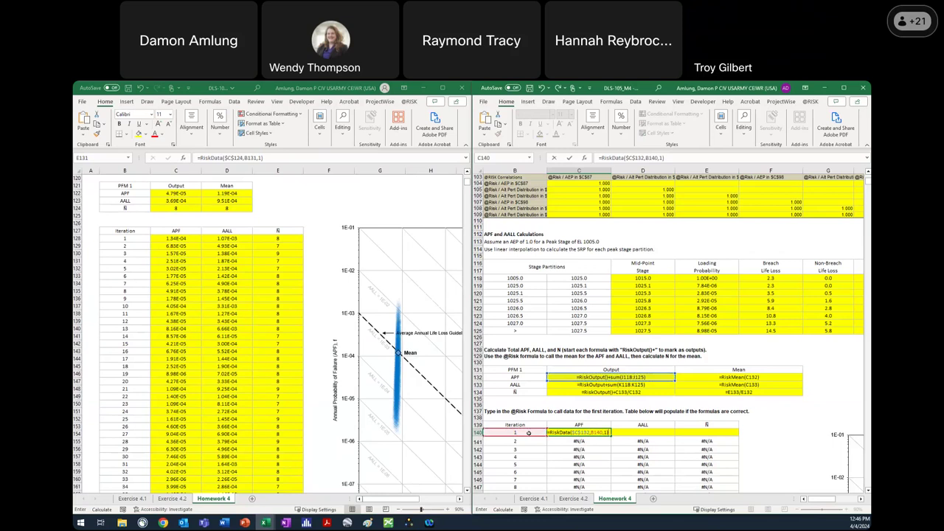
pyautogui.press('Return')
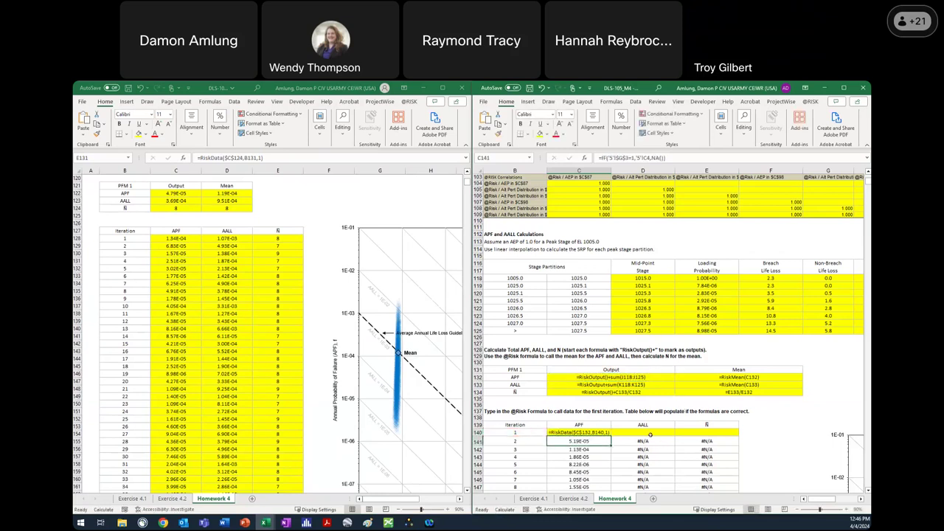
# Step: Enter the AALL formula for iteration 1 in D140 as =RiskData($C$133,B140,1)
pyautogui.click(650, 433)
pyautogui.write('=')
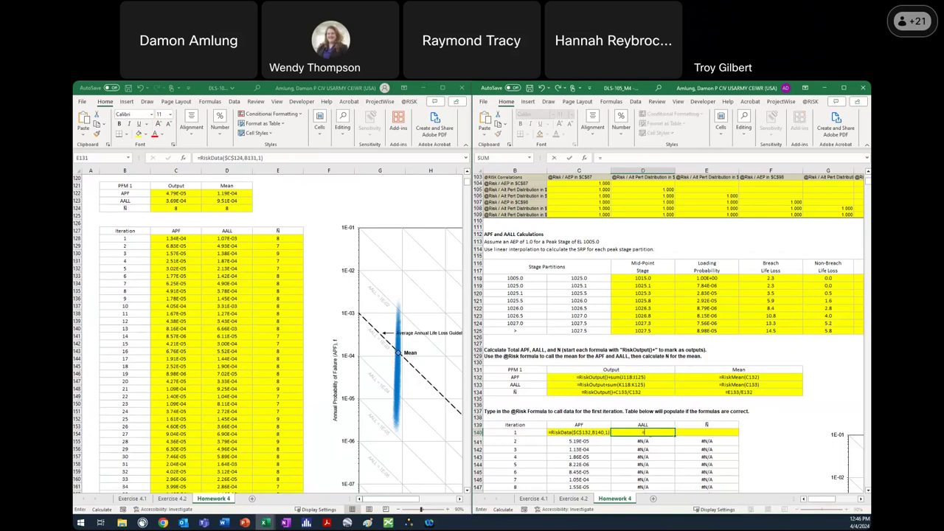
pyautogui.write('RiskData(')
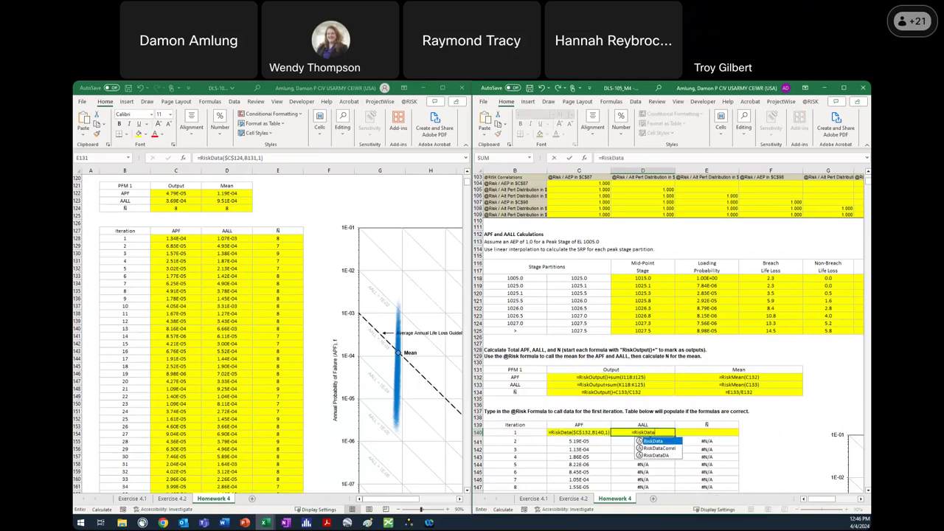
pyautogui.click(661, 386)
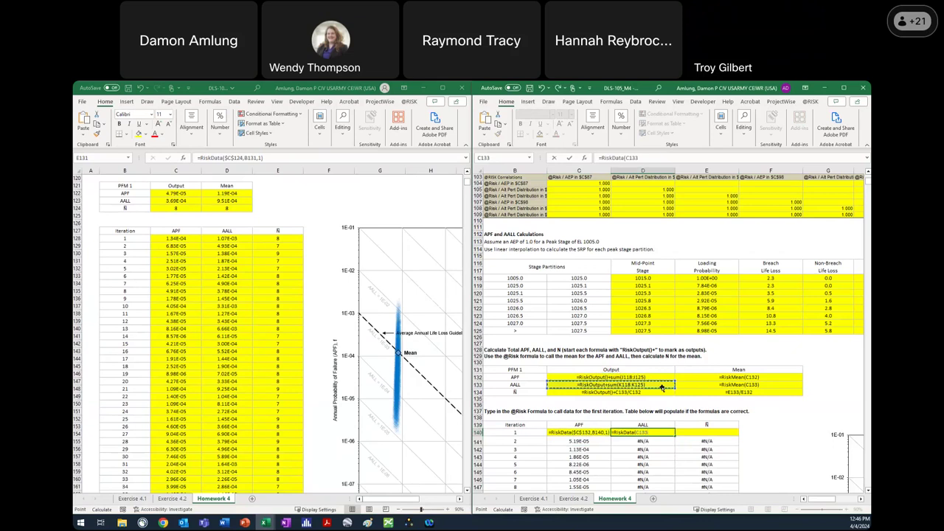
pyautogui.press('F4')
pyautogui.write(',')
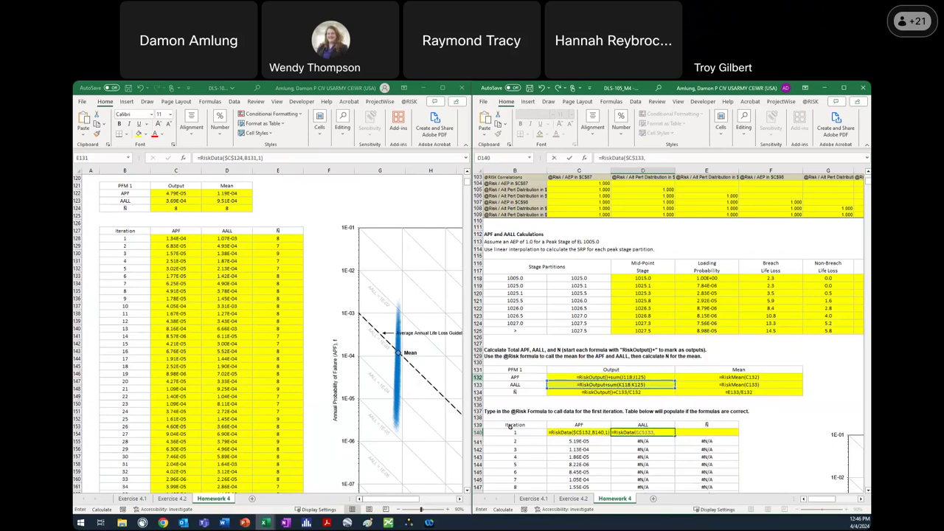
pyautogui.click(515, 431)
pyautogui.write(',')
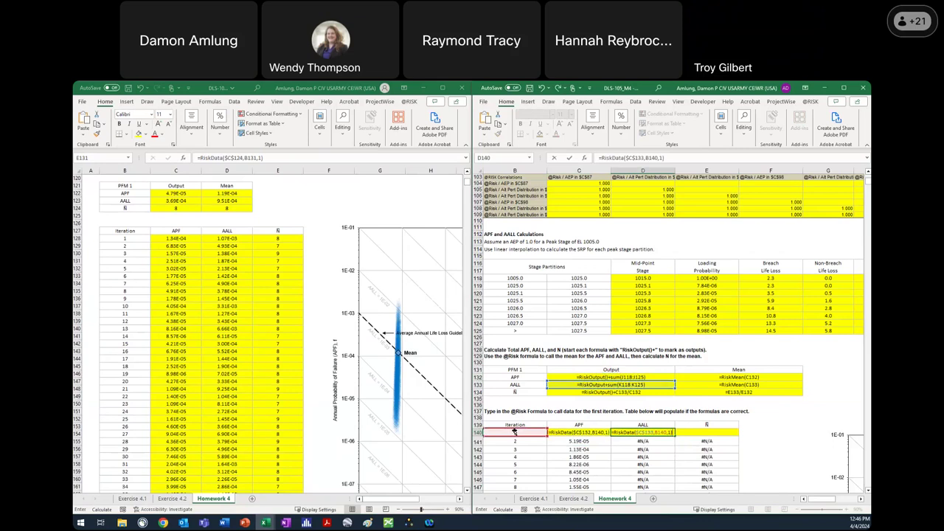
pyautogui.write('1)')
pyautogui.press('Return')
# Step: Enter the N̄ formula for iteration 1 in E140 as =RiskData($C$134,B140,1) and view the plotted iterations in the chart
pyautogui.press('Up')
pyautogui.press('Right')
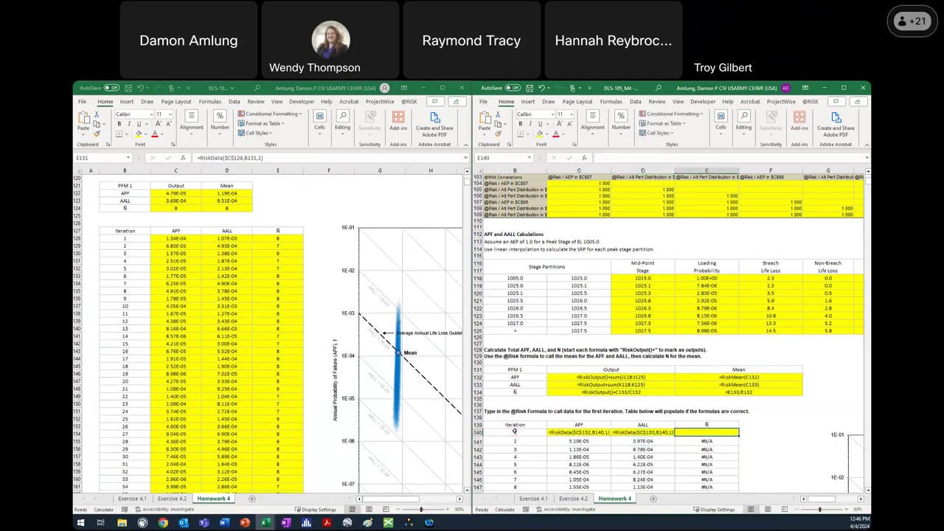
pyautogui.write('=R')
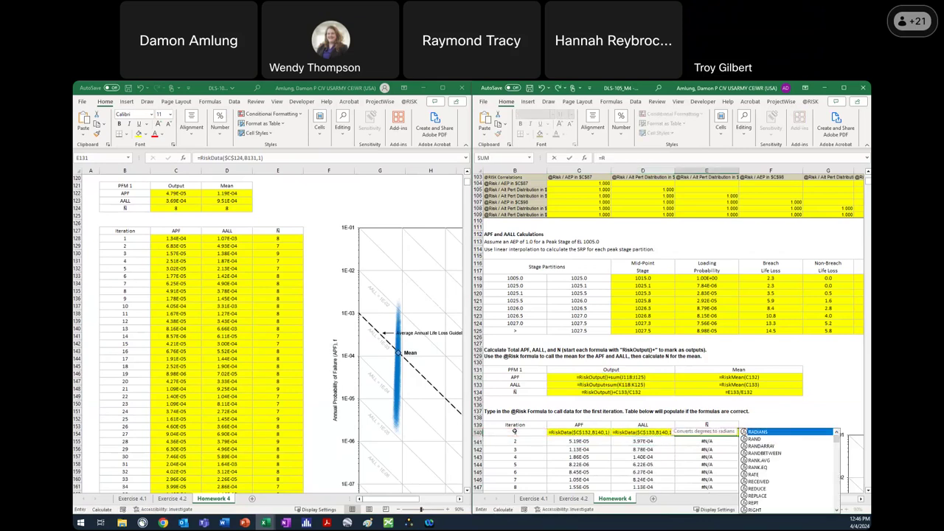
pyautogui.write('iskData(')
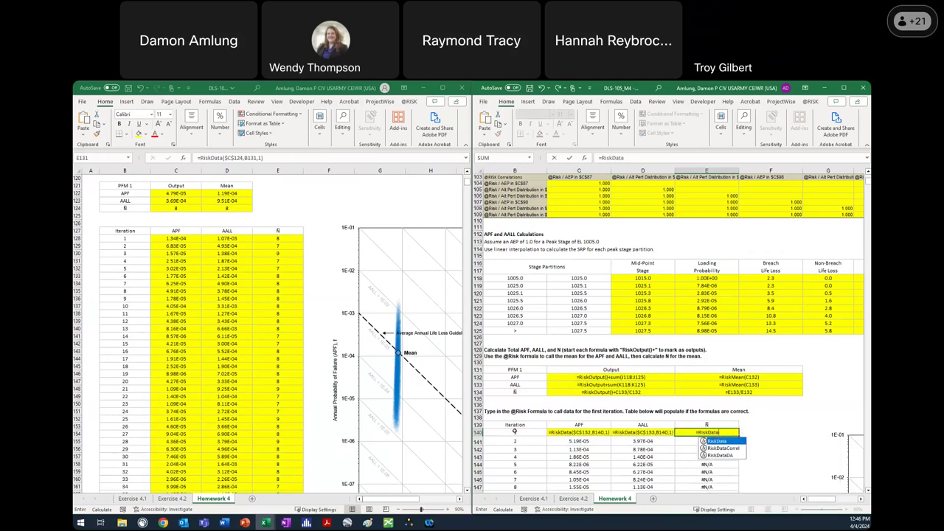
pyautogui.click(590, 393)
pyautogui.press('F4')
pyautogui.write(',')
pyautogui.click(530, 432)
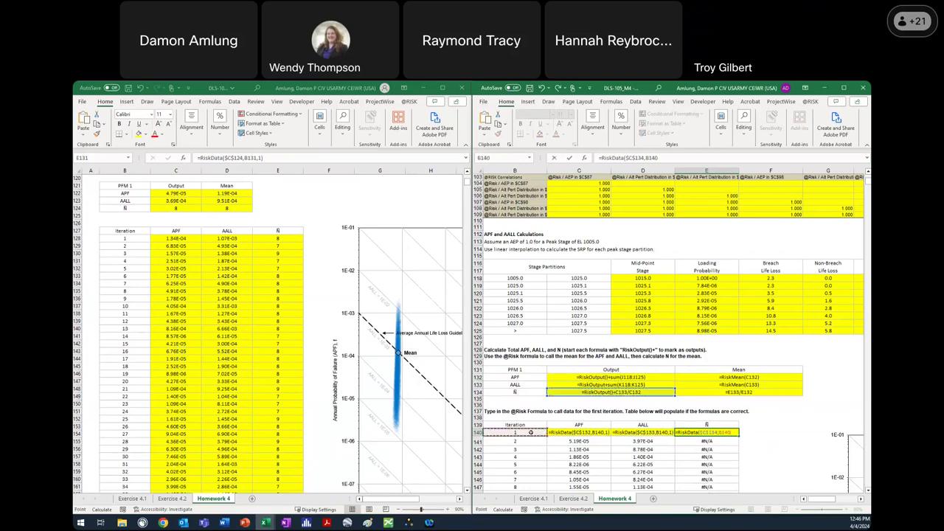
pyautogui.write(',1')
pyautogui.press('Return')
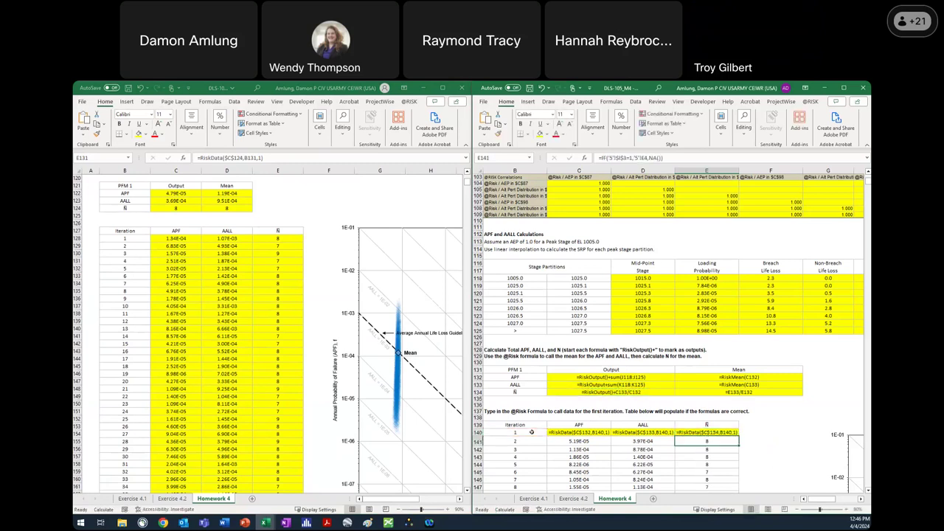
pyautogui.scroll(-8, 531, 432)
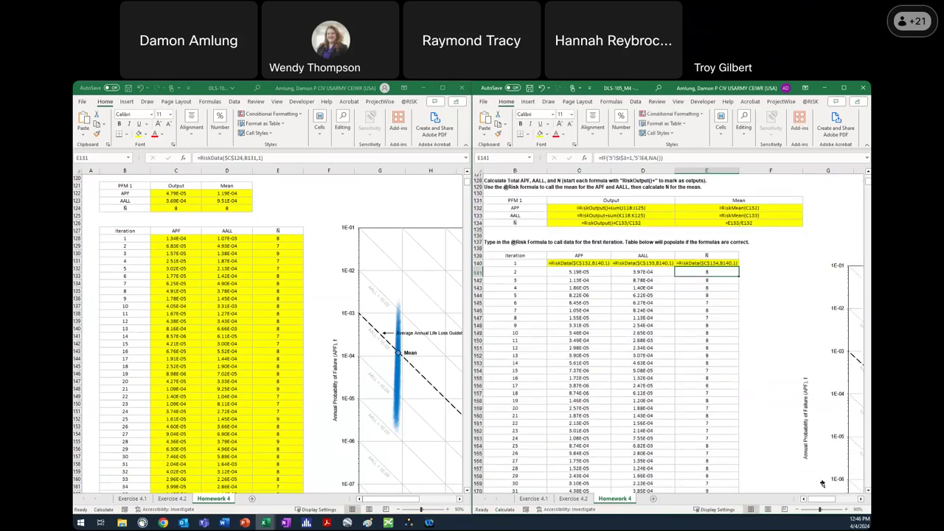
pyautogui.click(860, 499)
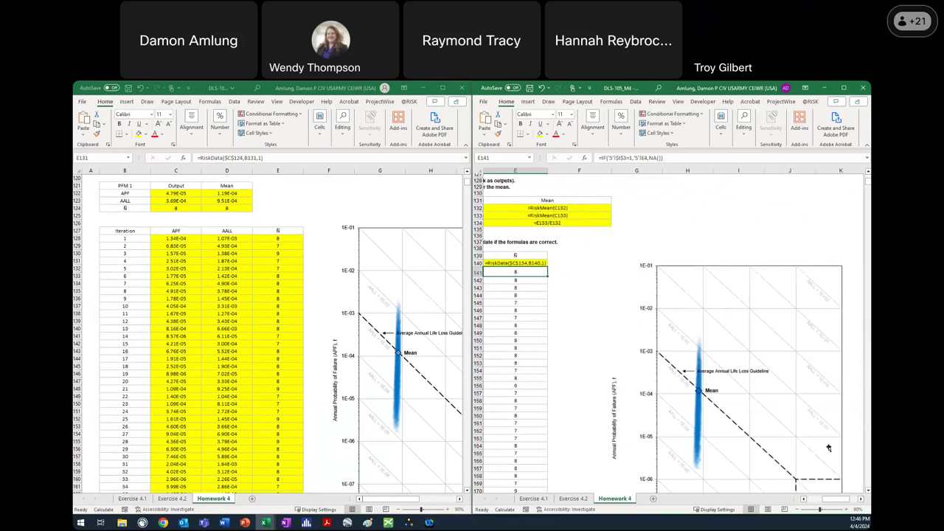
pyautogui.scroll(-2, 828, 448)
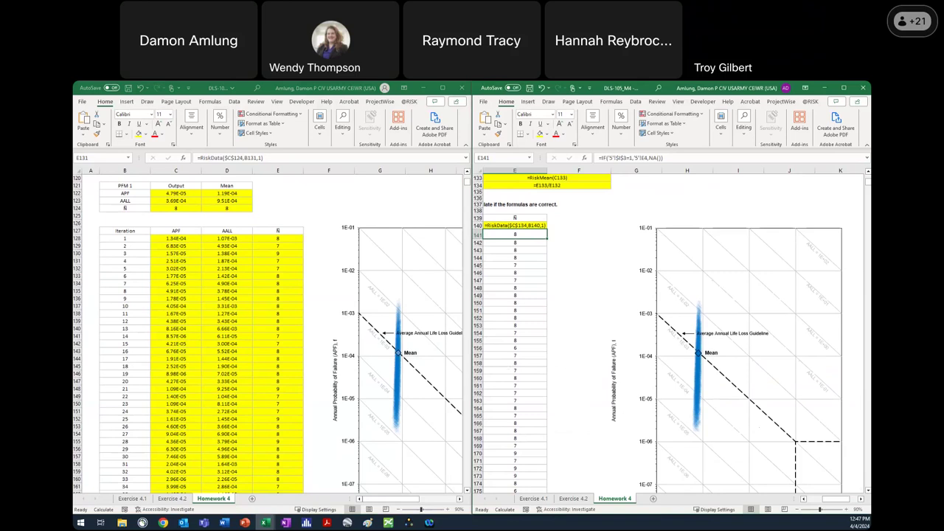
# Step: Maximize the first workbook and review its Homework 4 sheet, from the node and stage inputs to the iteration table and chart
pyautogui.click(278, 253)
pyautogui.click(236, 201)
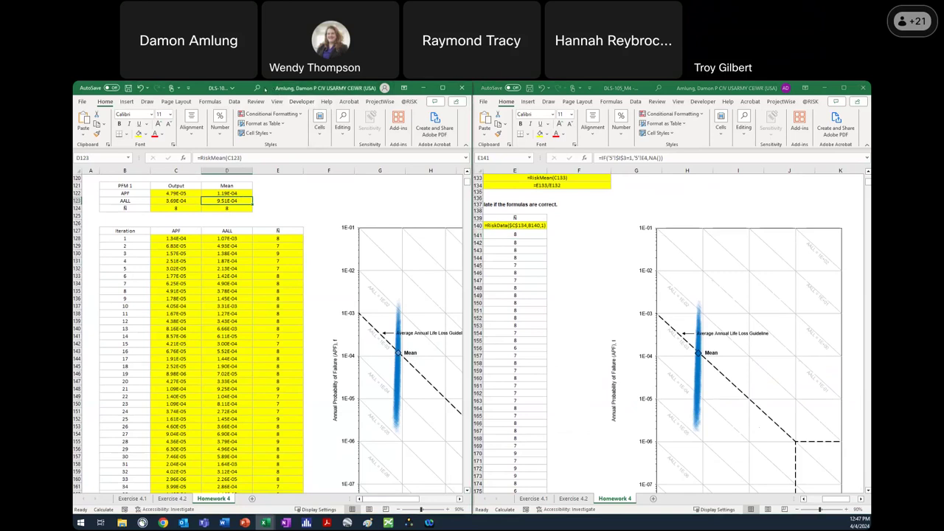
pyautogui.doubleClick(265, 89)
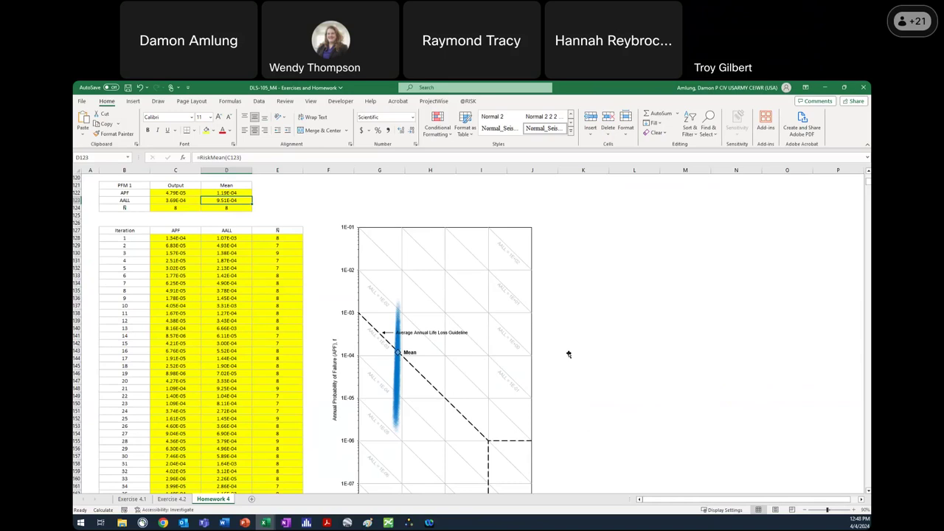
pyautogui.scroll(20, 503, 330)
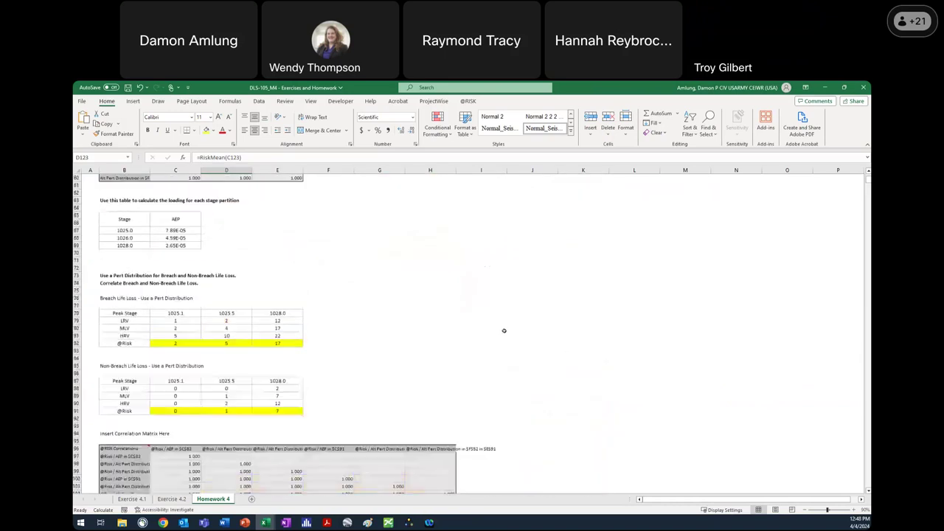
pyautogui.scroll(10, 504, 330)
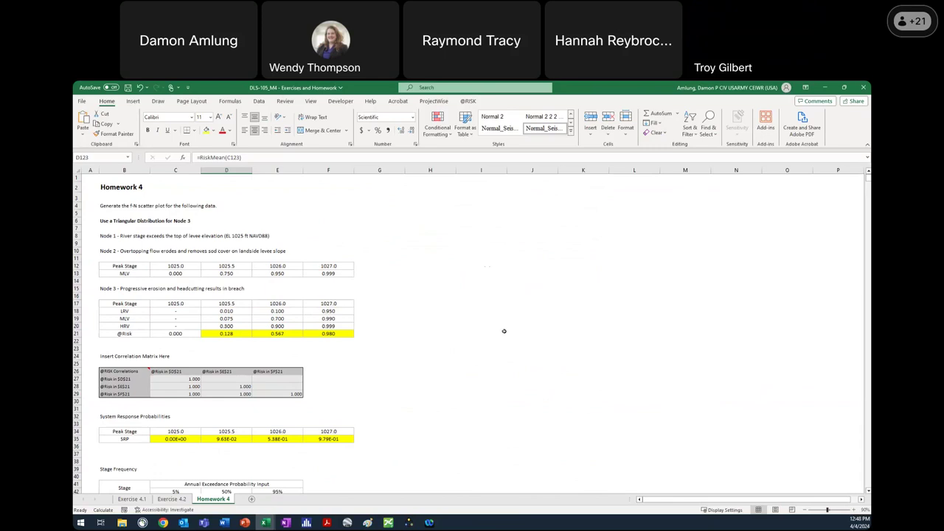
pyautogui.scroll(-20, 403, 364)
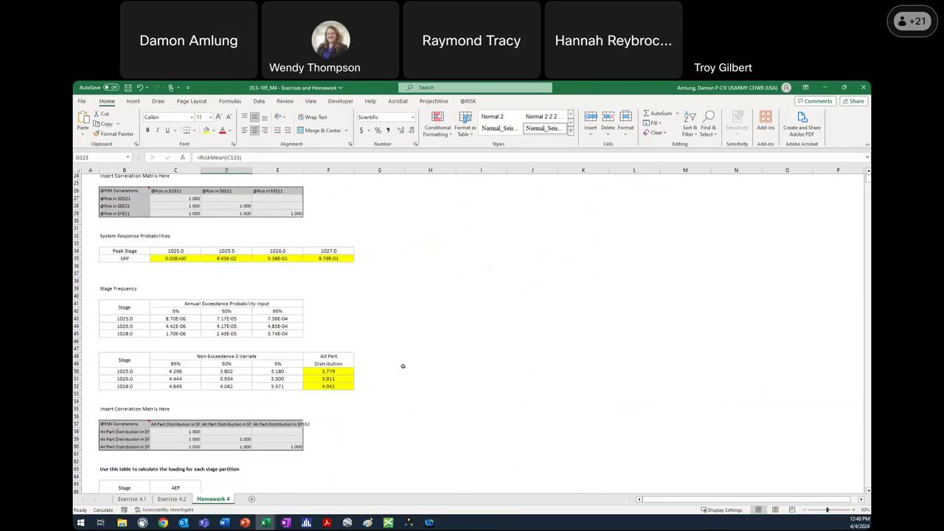
pyautogui.scroll(-11, 402, 371)
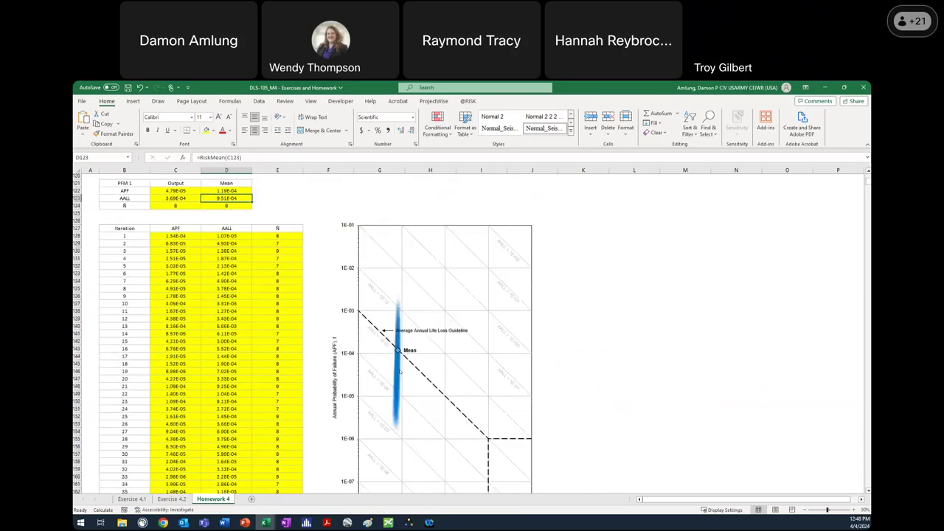
pyautogui.scroll(-1, 400, 371)
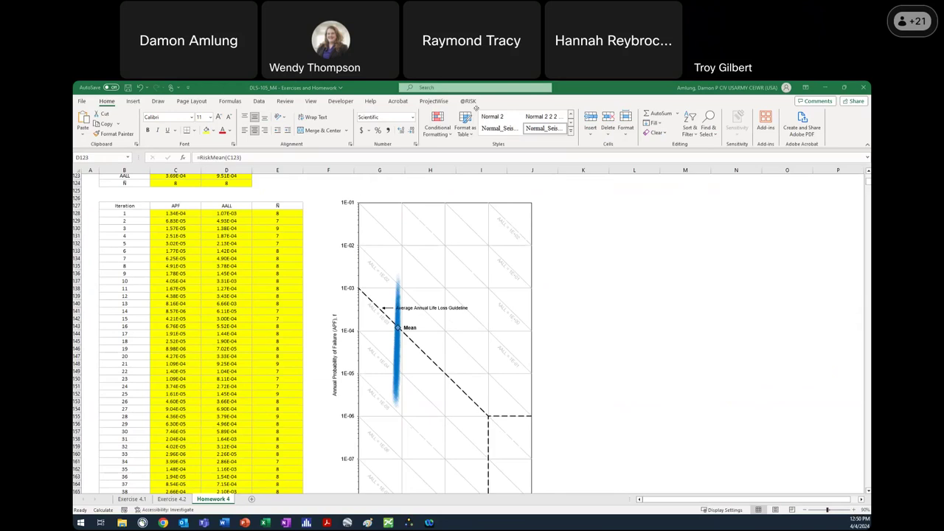
pyautogui.scroll(20, 284, 239)
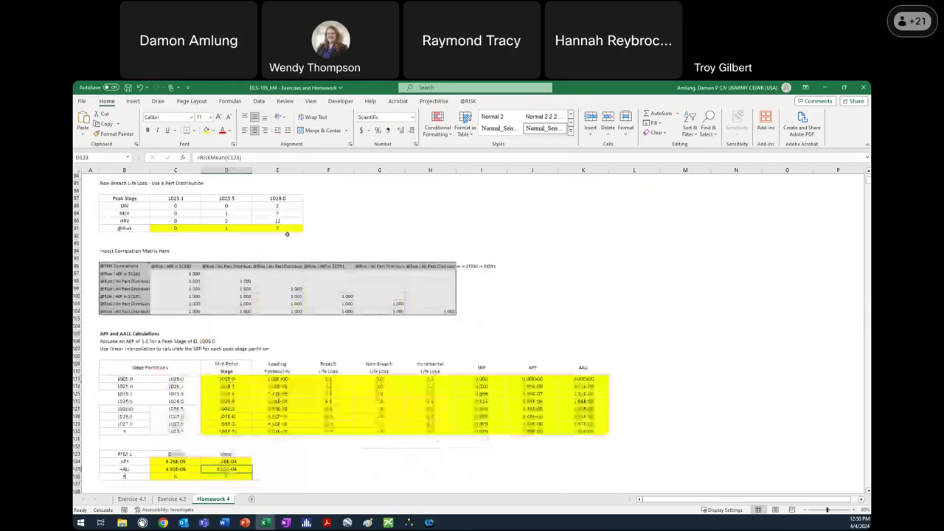
pyautogui.scroll(5, 289, 231)
pyautogui.scroll(-1, 289, 230)
pyautogui.scroll(1, 289, 231)
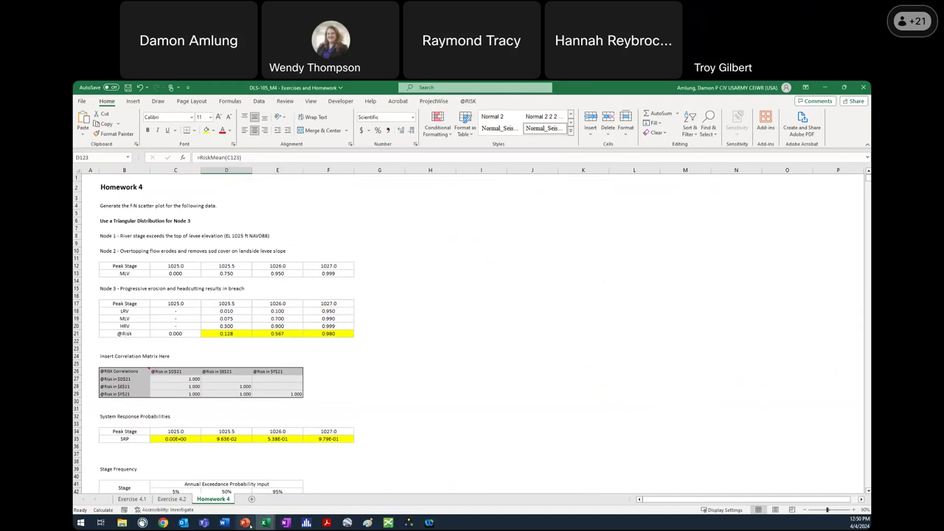
# Step: Switch to the DLS-105_M4 presentation PDF in Adobe Acrobat and go to the Distribution Comparison (Linear, Log, Z) slide on page 40
pyautogui.moveTo(250, 527)
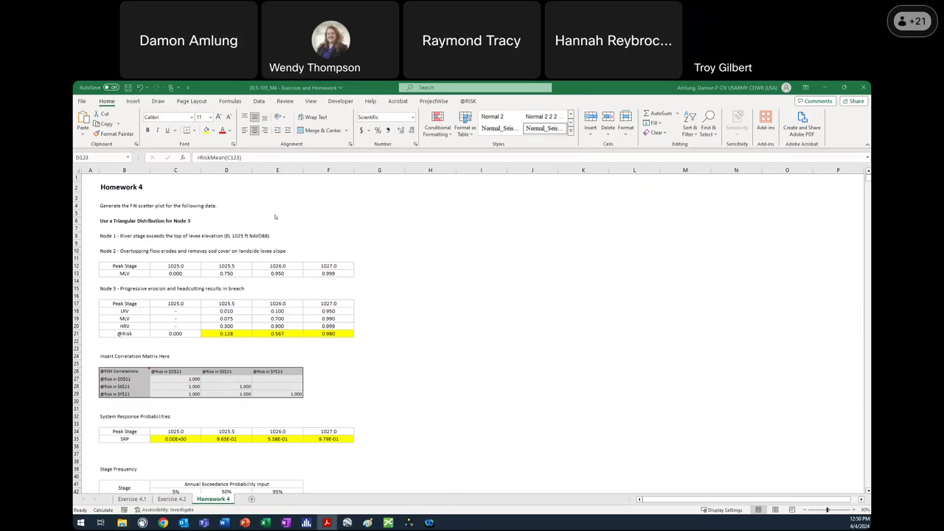
pyautogui.hotkey('alt', 'Tab')
pyautogui.press('pagedown')
pyautogui.scroll(-20, 290, 329)
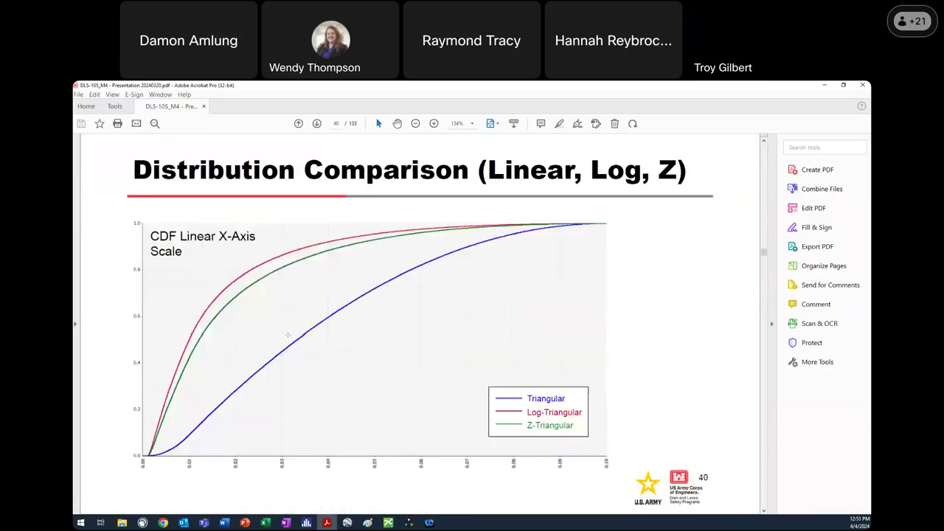
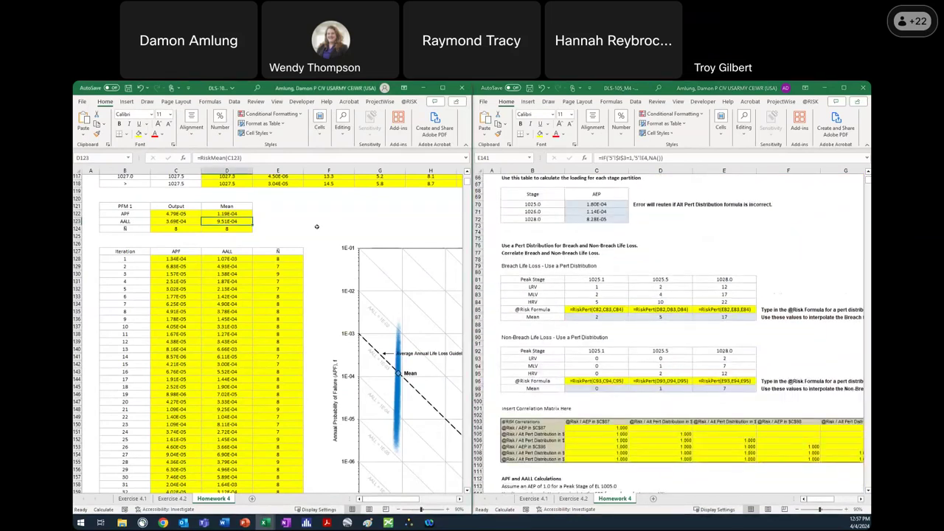
# Step: In the first workbook's Homework 4 sheet, enter =RiskMean(C67) in D67 beside the AEP for stage 1025.0
pyautogui.scroll(20, 310, 250)
pyautogui.click(243, 313)
pyautogui.press('Down')
pyautogui.press('Down')
pyautogui.click(235, 319)
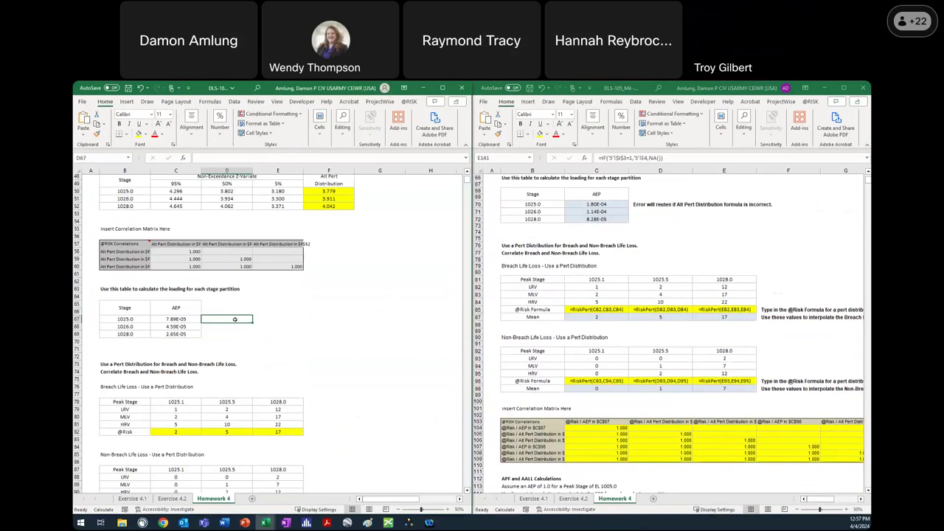
pyautogui.write('=risk')
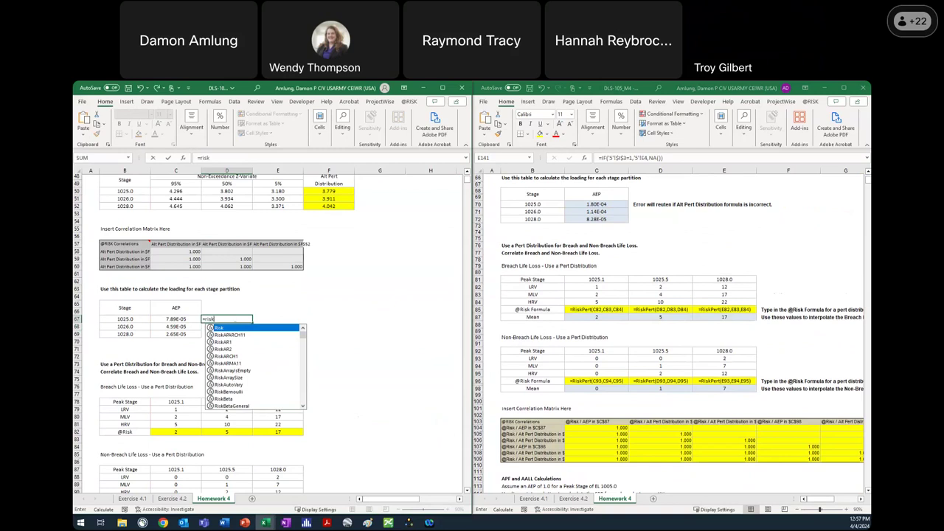
pyautogui.write('mean')
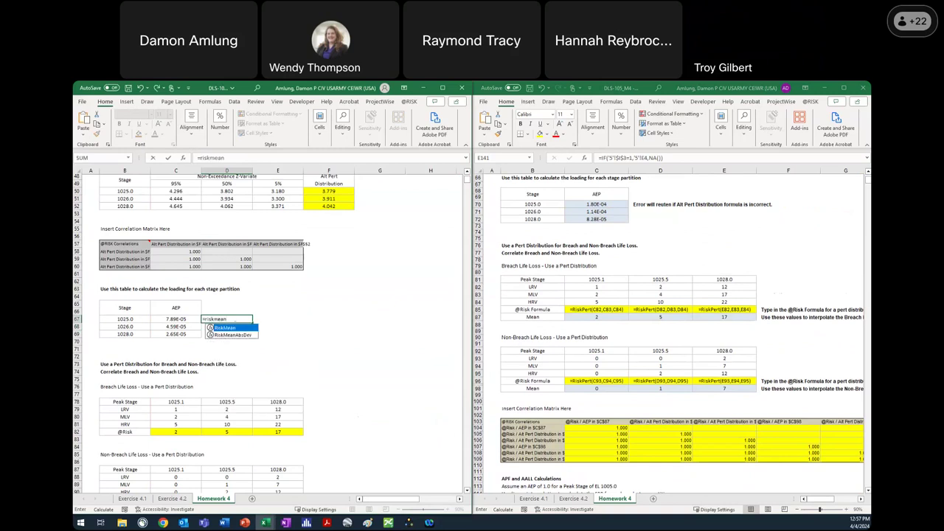
pyautogui.write('(')
pyautogui.click(175, 318)
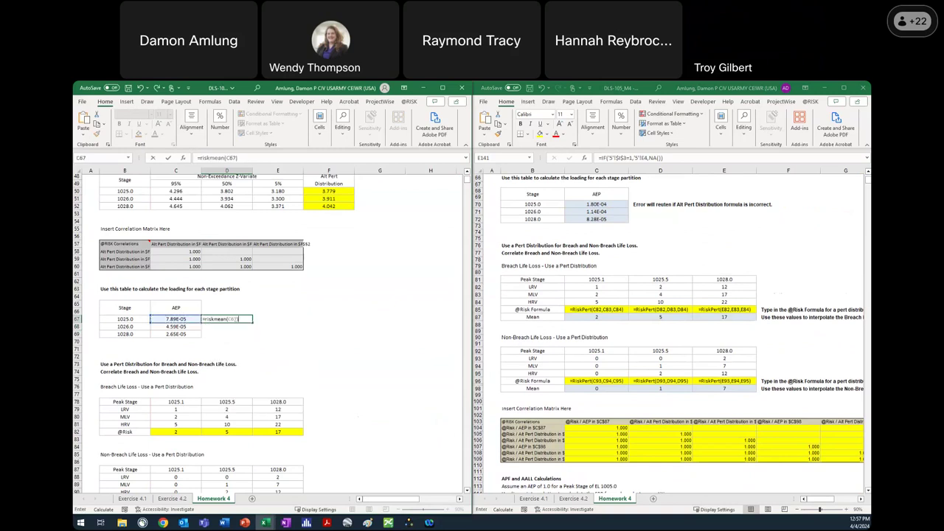
pyautogui.press('Return')
# Step: Copy the RiskMean formula from D67 to D68 and D69 for stages 1026.0 and 1028.0
pyautogui.press('Up')
pyautogui.hotkey('ctrl', 'c')
pyautogui.press('Down')
pyautogui.hotkey('ctrl', 'v')
pyautogui.hotkey('shift', 'Down')
pyautogui.hotkey('ctrl', 'v')
pyautogui.press('Left')
pyautogui.press('Up')
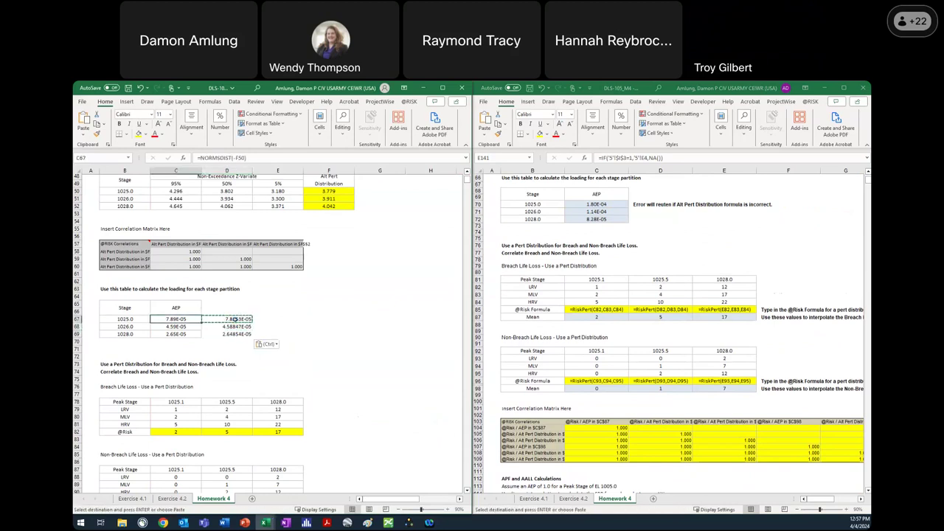
pyautogui.press('F2')
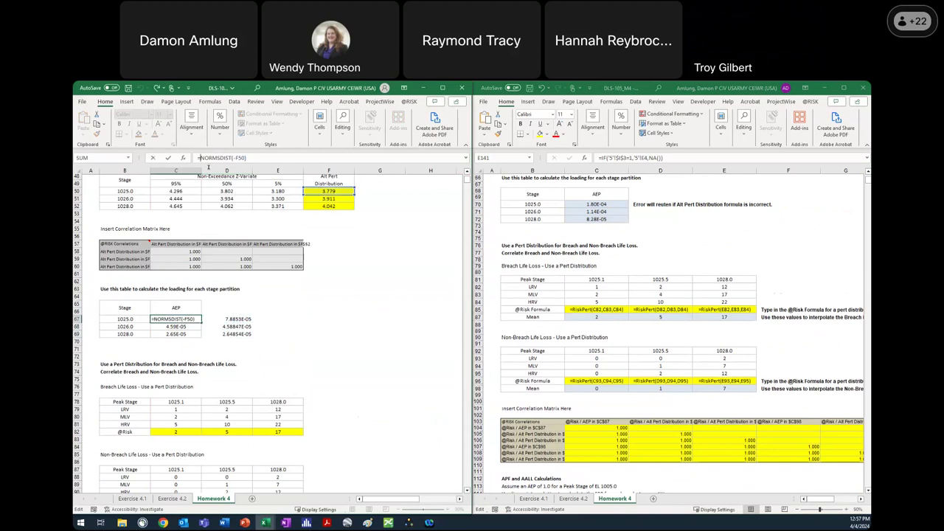
pyautogui.press('Home')
pyautogui.press('Right')
pyautogui.write('risk')
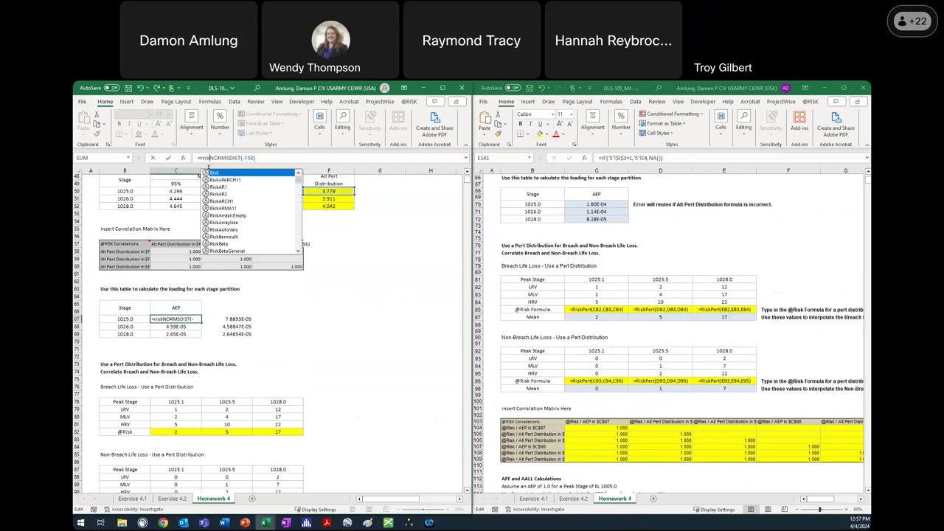
pyautogui.write('output(')
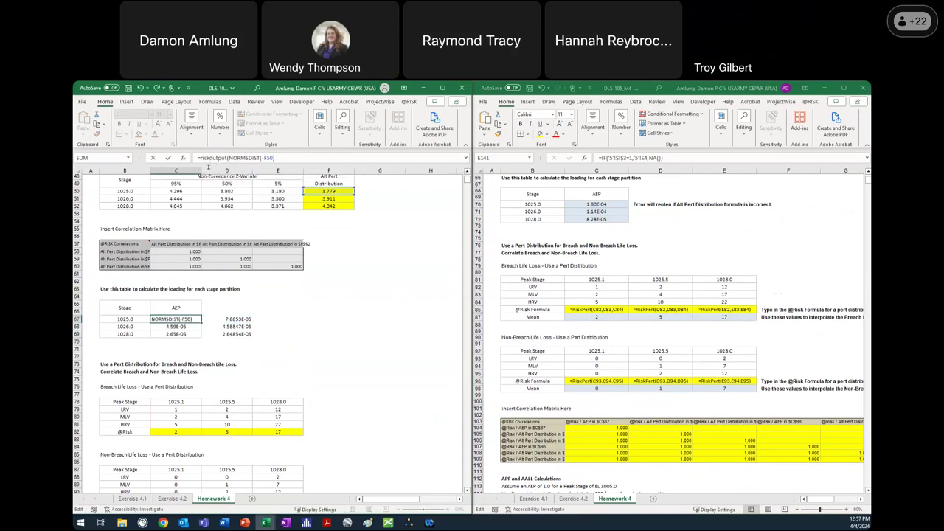
pyautogui.write(')+')
pyautogui.press('Return')
pyautogui.click(200, 157)
pyautogui.write('ris')
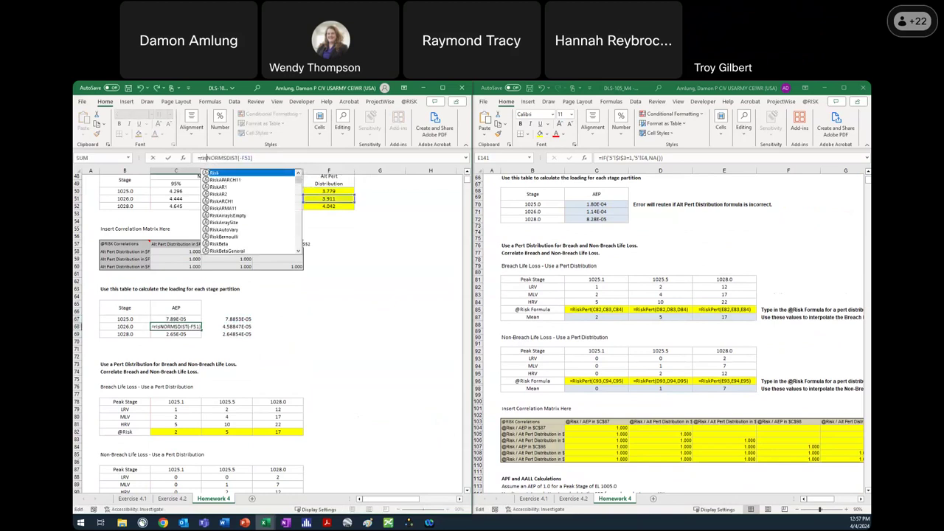
pyautogui.write('koutput')
pyautogui.write('()+')
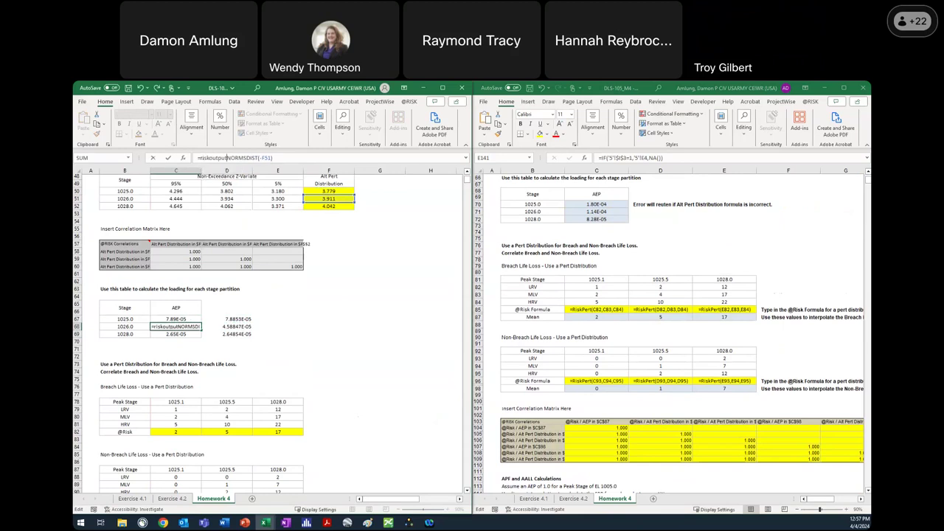
pyautogui.press('Return')
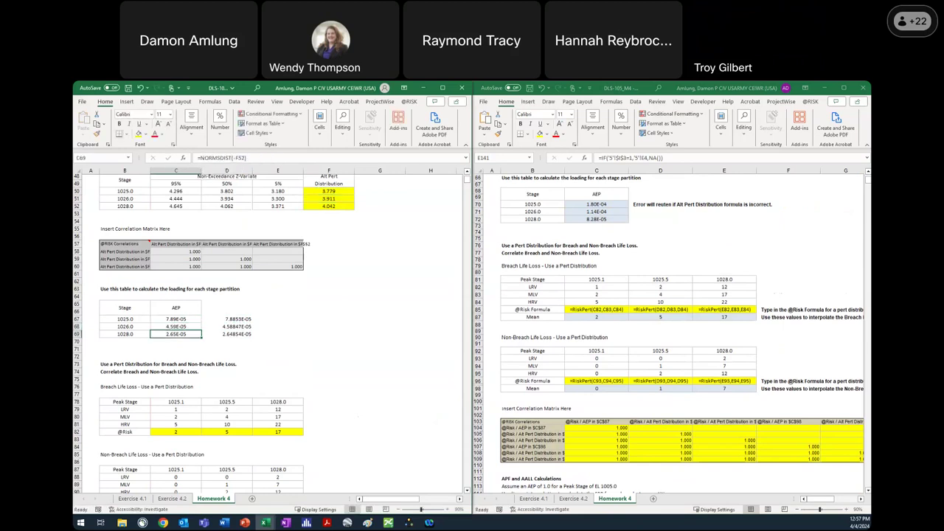
pyautogui.click(198, 158)
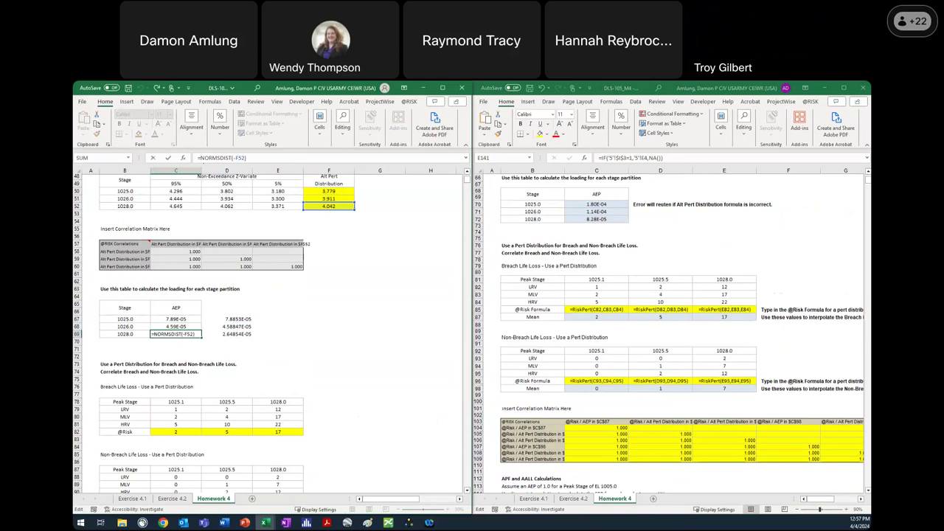
pyautogui.write('risk')
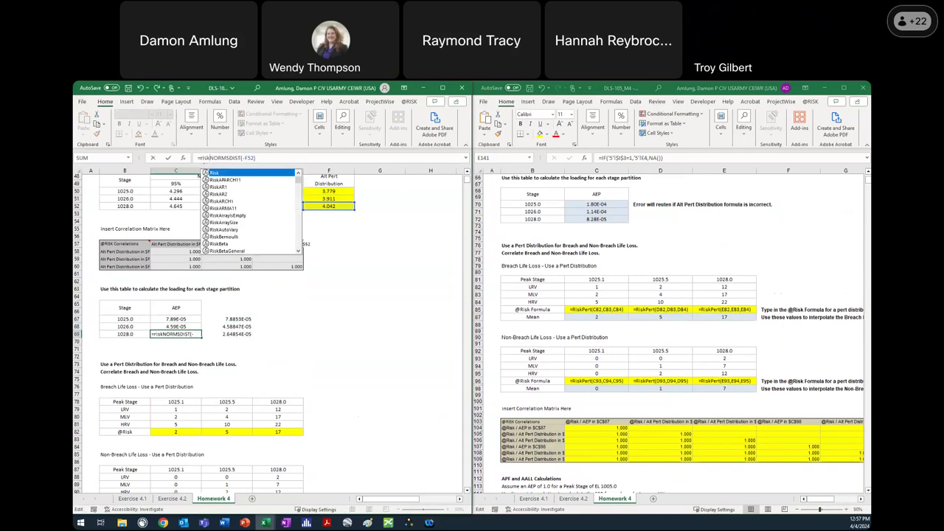
pyautogui.write('output()')
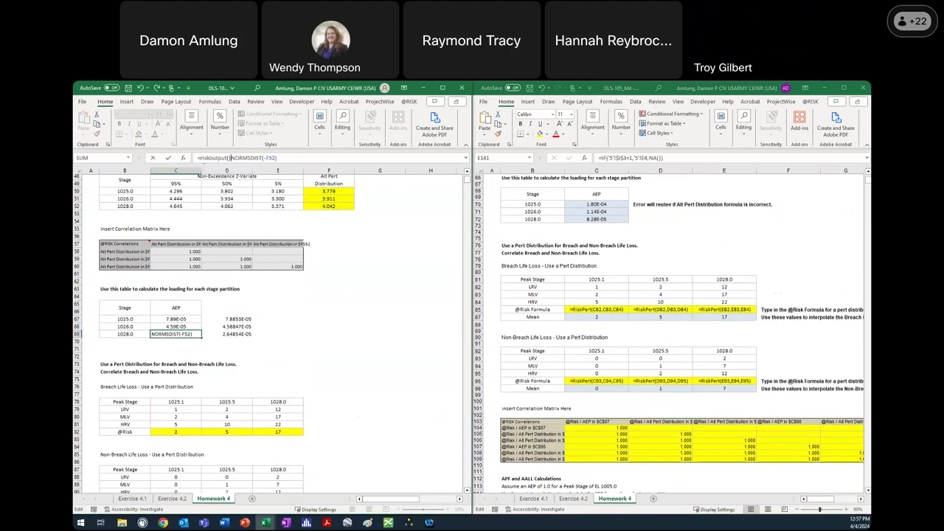
pyautogui.write('+')
pyautogui.press('Return')
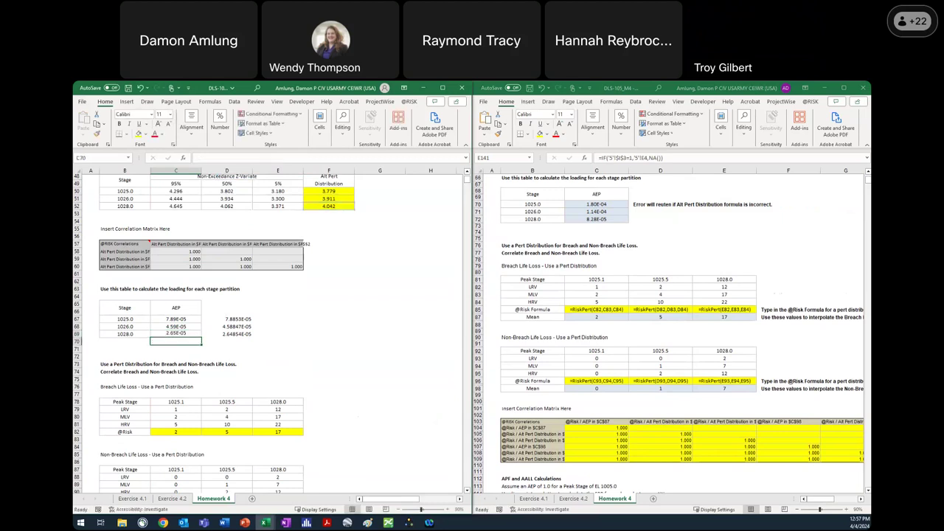
pyautogui.click(328, 334)
pyautogui.scroll(-20, 260, 327)
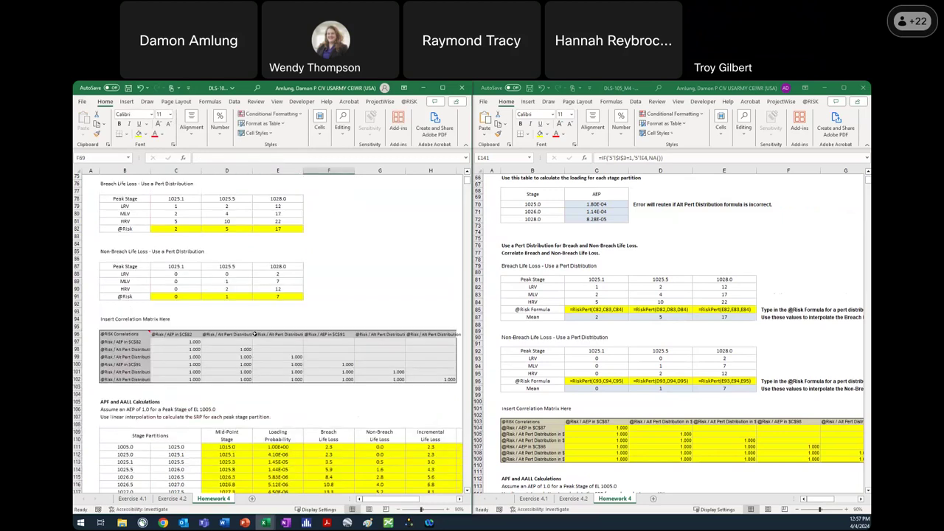
pyautogui.moveTo(177, 333); pyautogui.dragTo(287, 341)
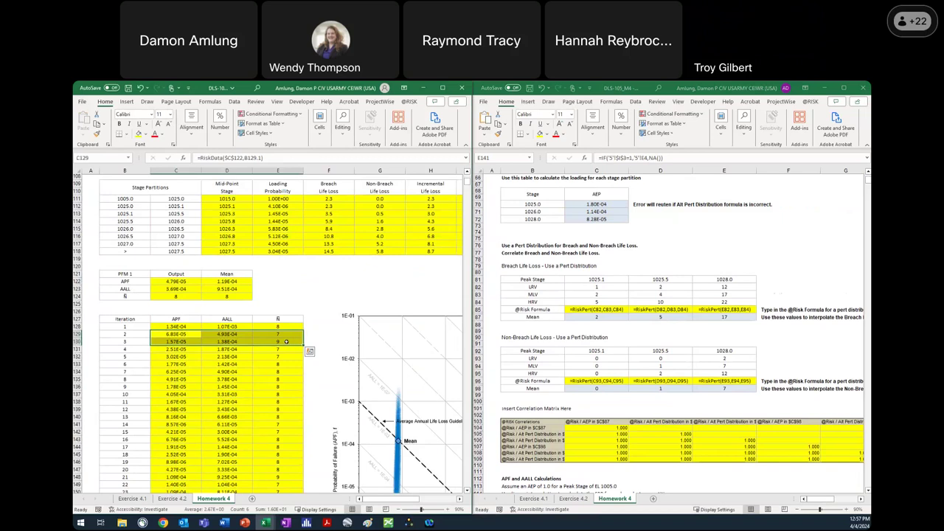
pyautogui.hotkey('ctrl', 'shift', 'Down')
pyautogui.press('Delete')
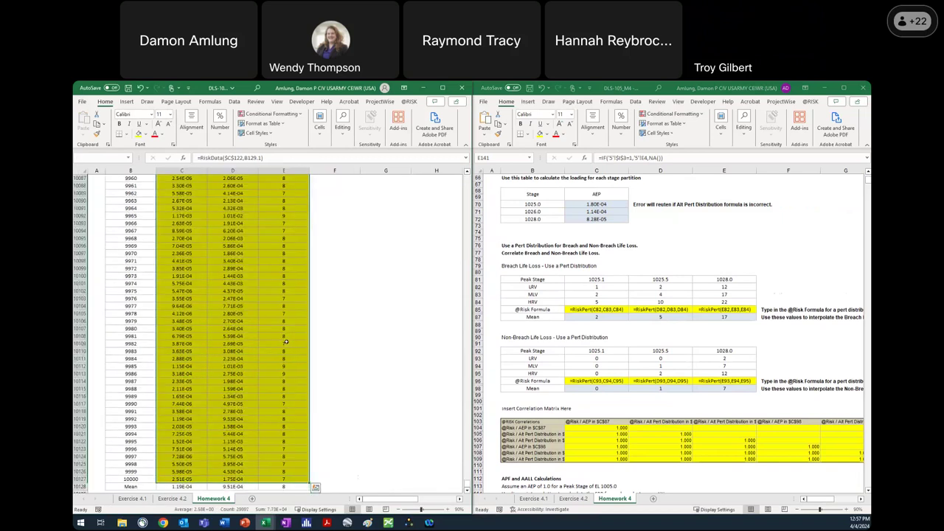
pyautogui.hotkey('ctrl', 'BackSpace')
pyautogui.scroll(3, 313, 308)
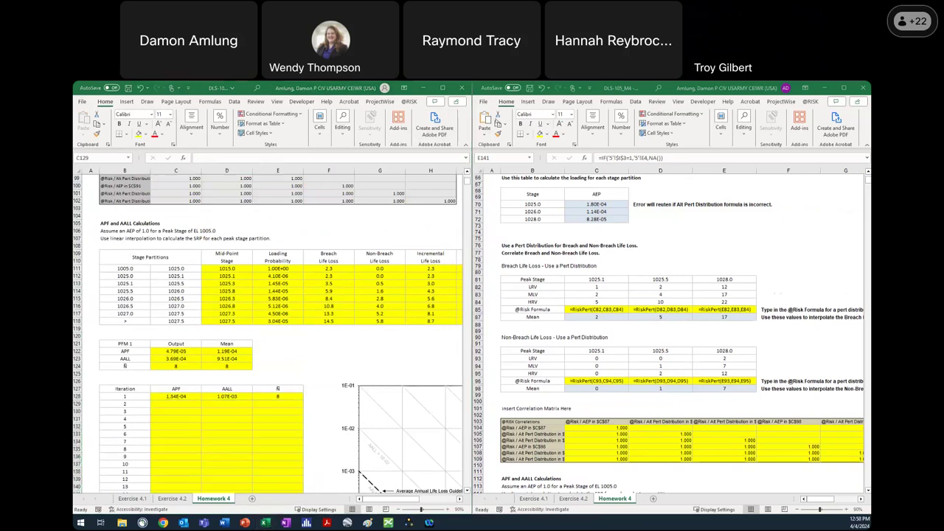
pyautogui.click(410, 101)
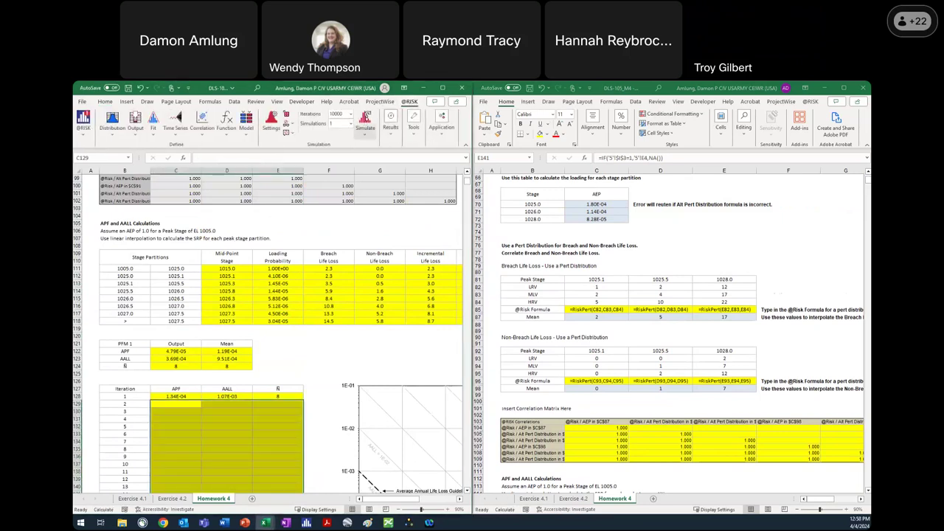
pyautogui.click(365, 118)
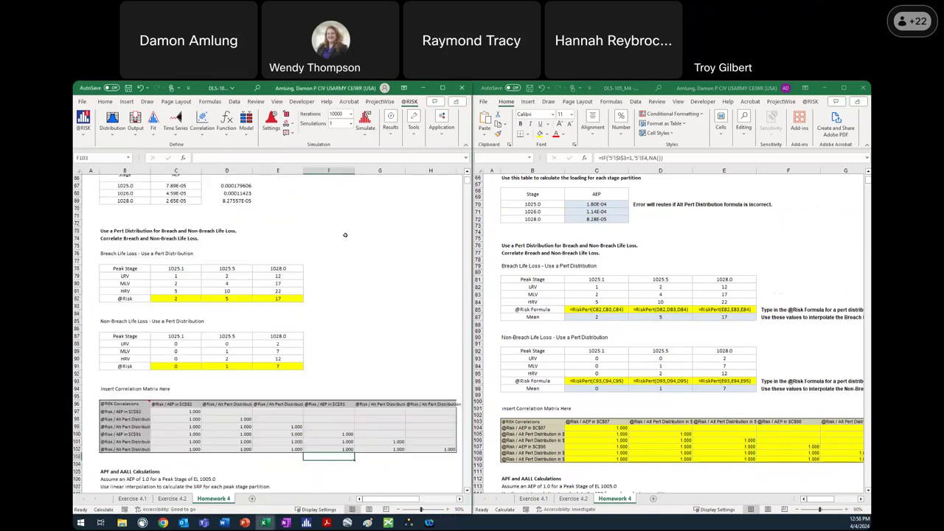
# Step: Format the stage AEP means in D67:D69 as Scientific with 2 decimal places
pyautogui.scroll(2, 280, 240)
pyautogui.moveTo(246, 234); pyautogui.dragTo(244, 247)
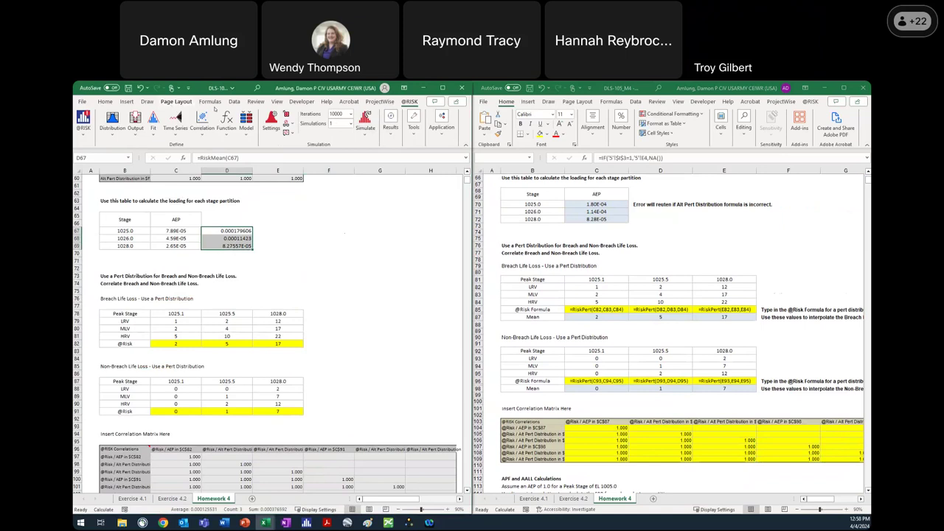
pyautogui.click(105, 101)
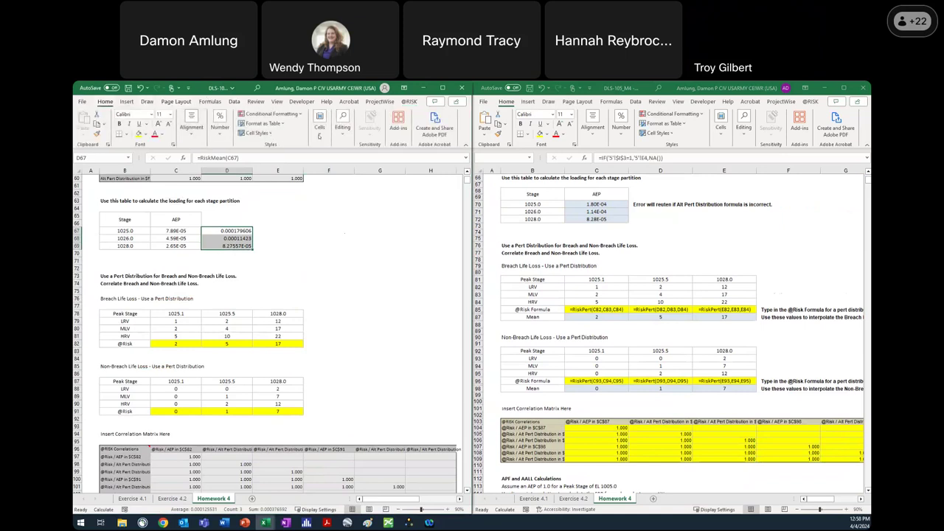
pyautogui.click(319, 124)
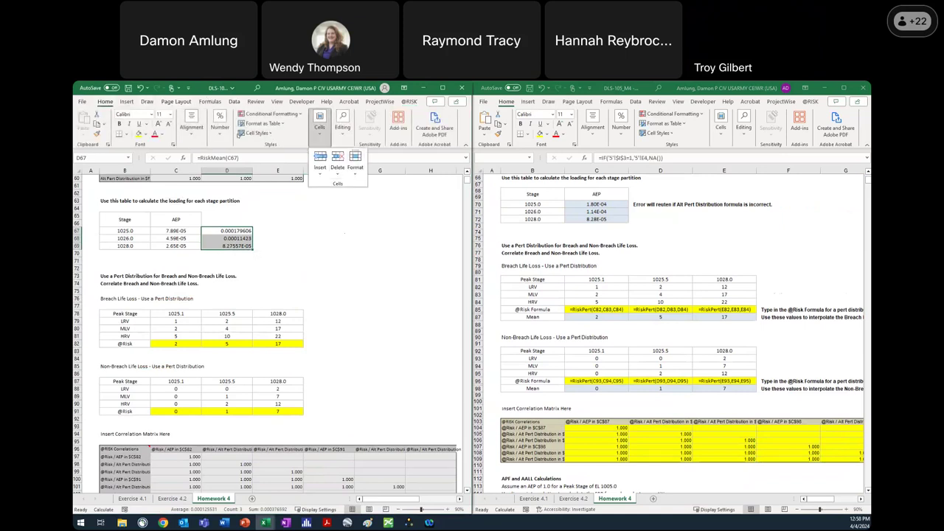
pyautogui.hotkey('ctrl', '1')
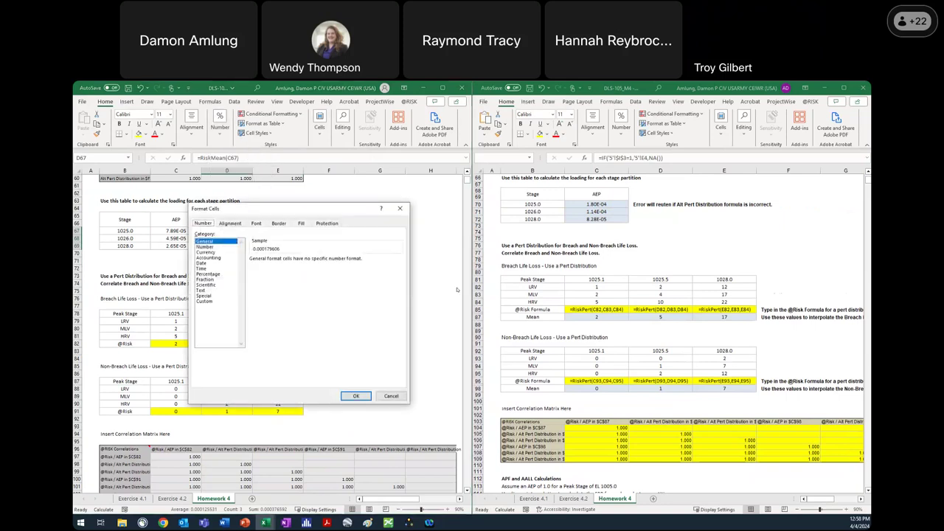
pyautogui.click(207, 284)
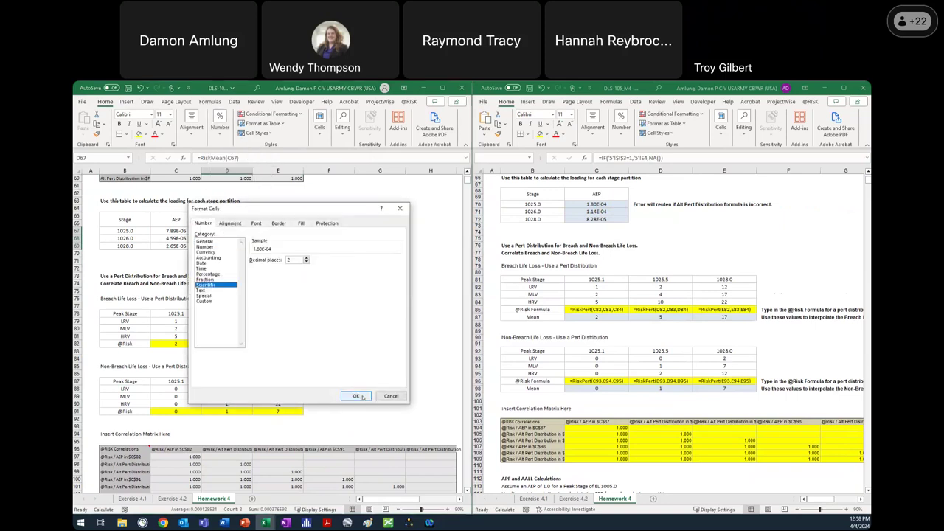
pyautogui.click(358, 396)
pyautogui.click(385, 342)
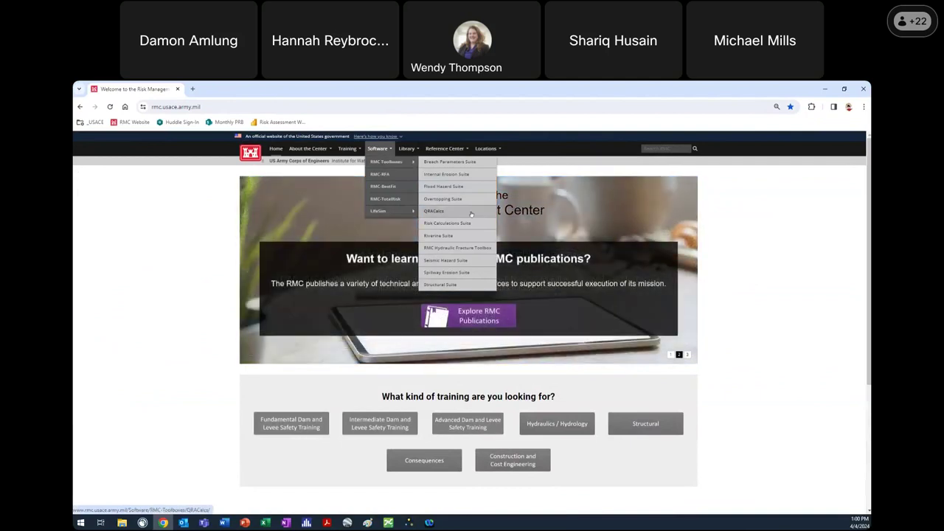
# Step: On the RMC website in Chrome, open the QRACalcs toolbox page and download the RMC-QRAcalcs 20240403 zip file
pyautogui.click(471, 213)
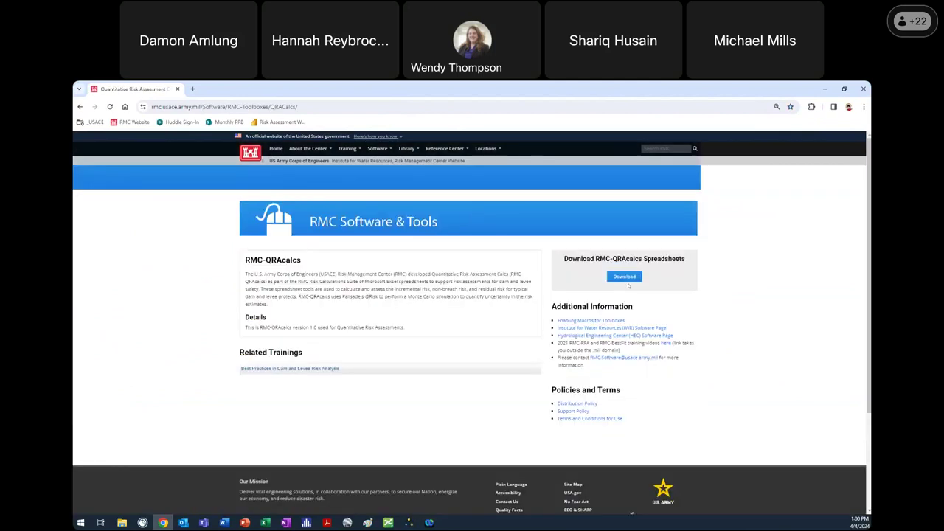
pyautogui.click(628, 279)
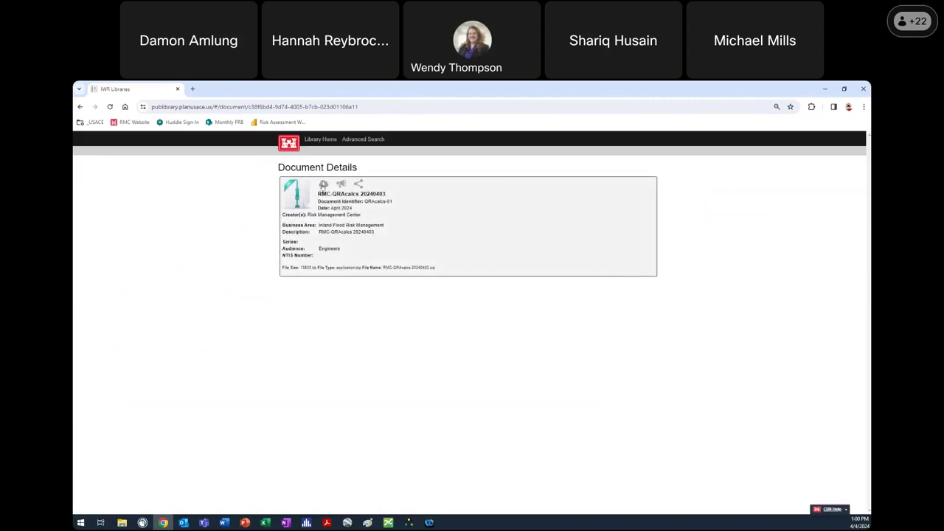
pyautogui.click(323, 184)
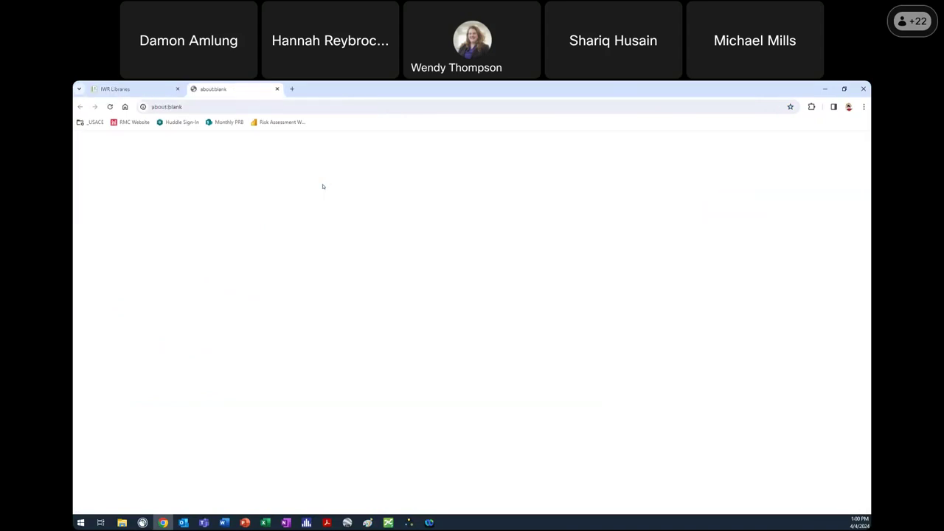
pyautogui.click(406, 295)
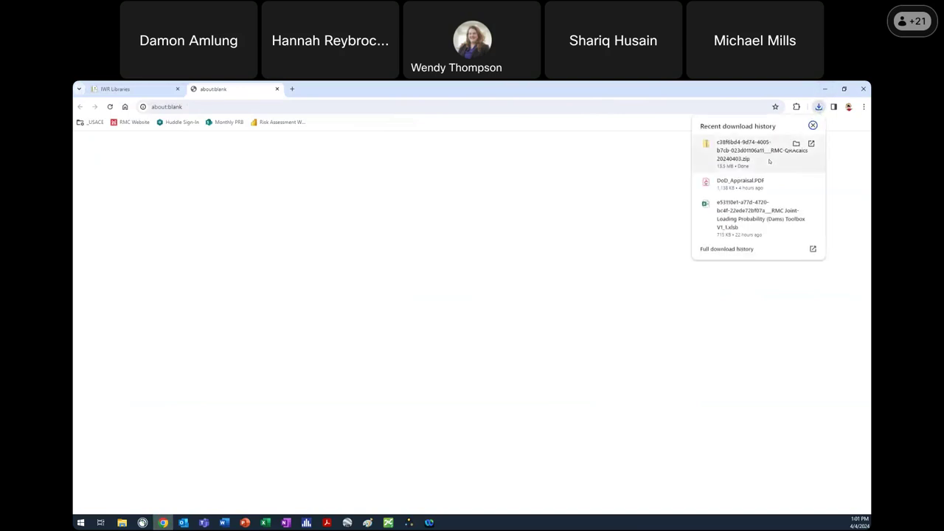
# Step: Open 03 - RMC Project Risk v1.2 from the downloaded zip in Excel and enter 1 as the first PFM No. on the Cover Sheet
pyautogui.click(796, 143)
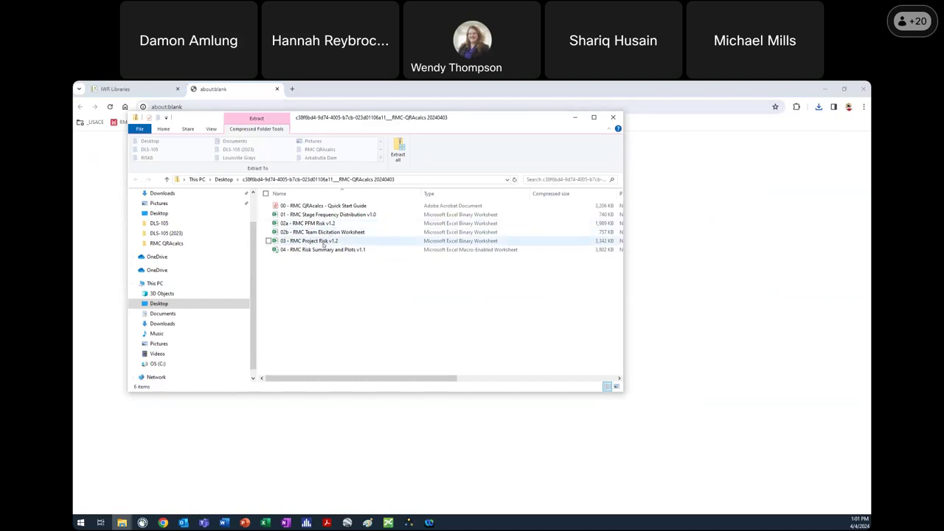
pyautogui.click(323, 242)
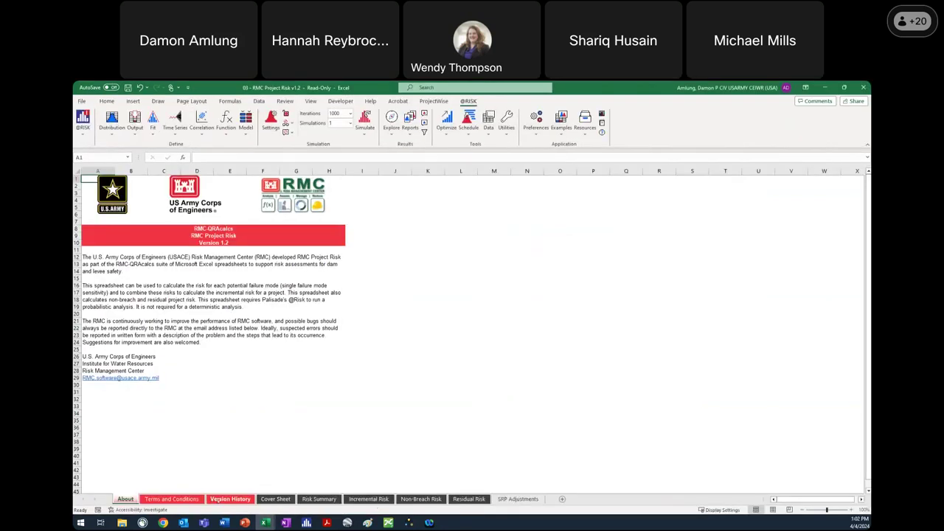
pyautogui.click(275, 500)
pyautogui.write('1')
pyautogui.press('Return')
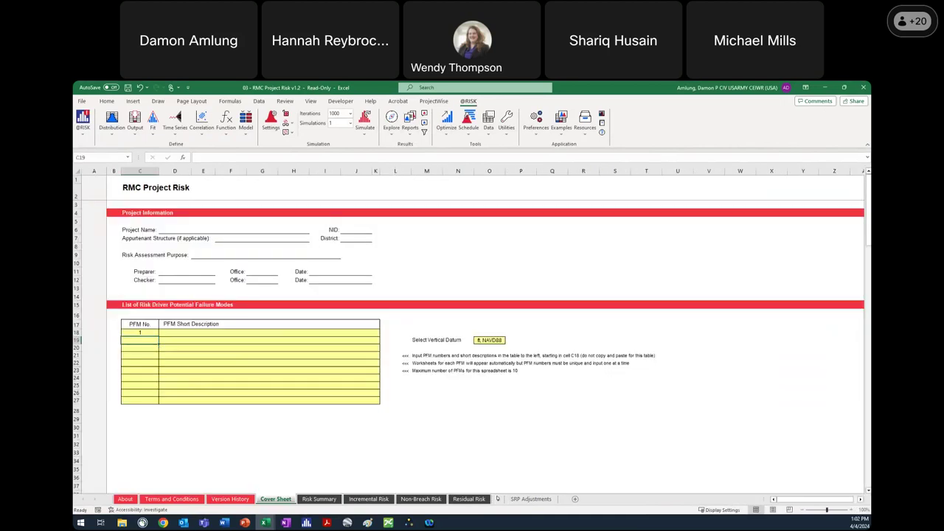
# Step: Examine the PFM 1 worksheet's stage partitioning and risk tables and the choices for a deterministic or probabilistic analysis
pyautogui.click(498, 499)
pyautogui.scroll(-15, 435, 343)
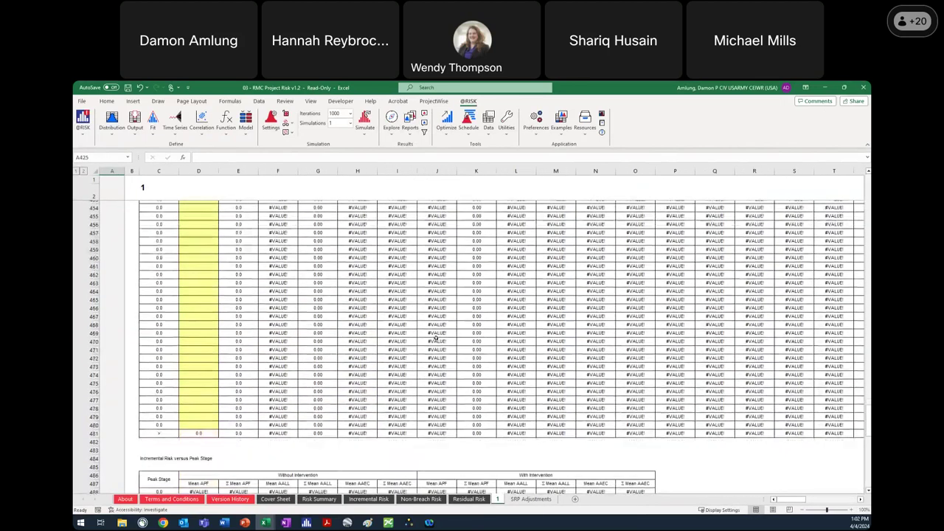
pyautogui.scroll(-10, 434, 346)
pyautogui.scroll(20, 428, 344)
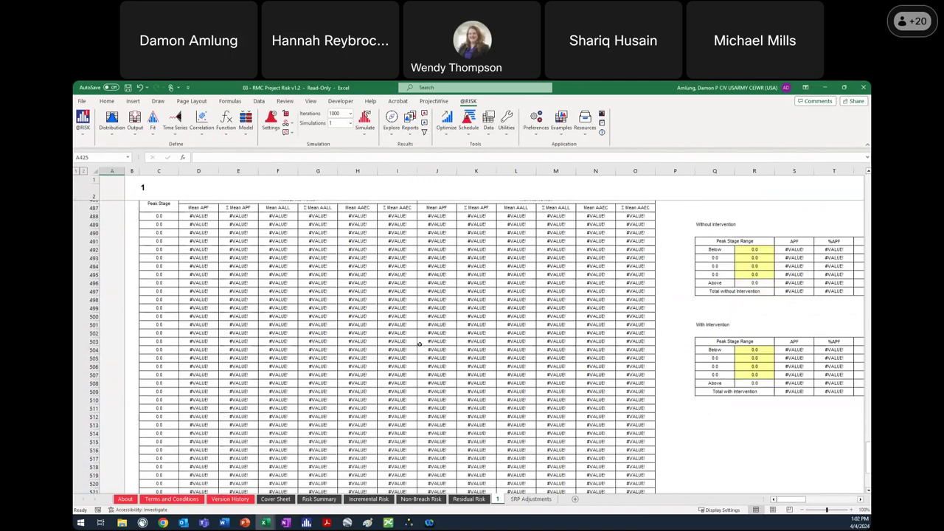
pyautogui.scroll(15, 419, 344)
pyautogui.click(298, 262)
pyautogui.click(302, 262)
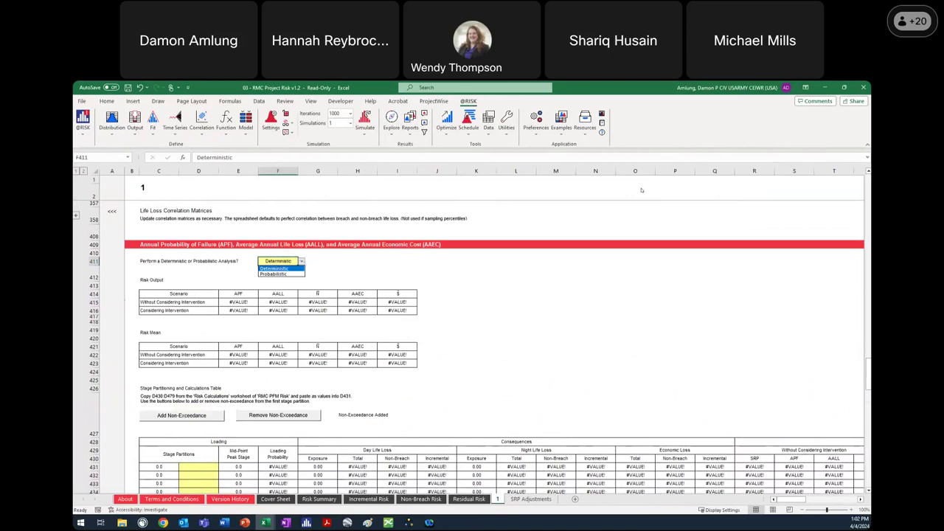
pyautogui.press('Escape')
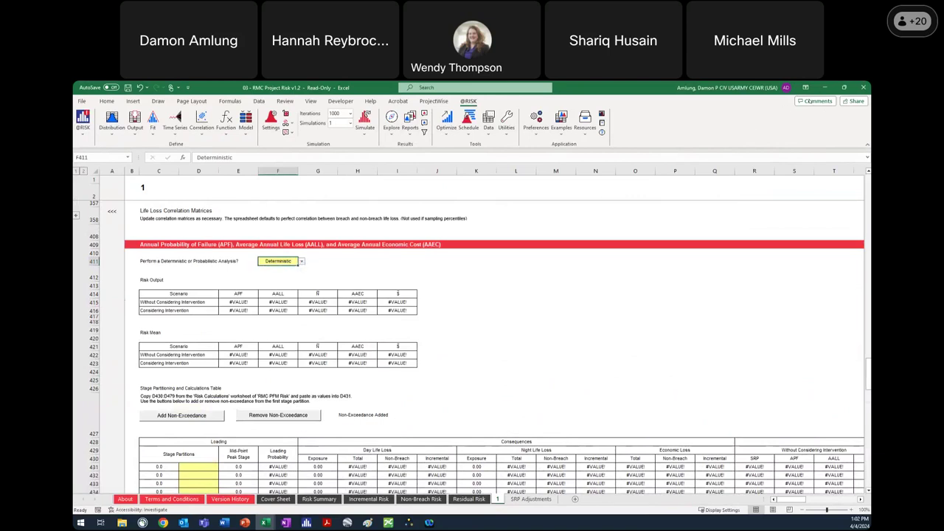